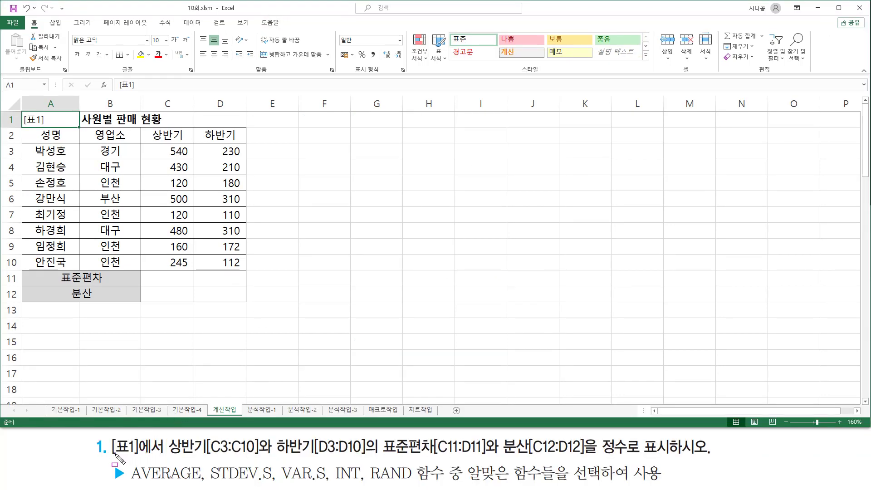
{"action": "left_click_drag", "start_coordinate": [114, 454], "coordinate": [163, 454]}
{"action": "mouse_move", "coordinate": [22, 113]}
{"action": "left_mouse_down"}
{"action": "mouse_move", "coordinate": [213, 316]}
{"action": "mouse_move", "coordinate": [253, 306]}
{"action": "left_mouse_up"}
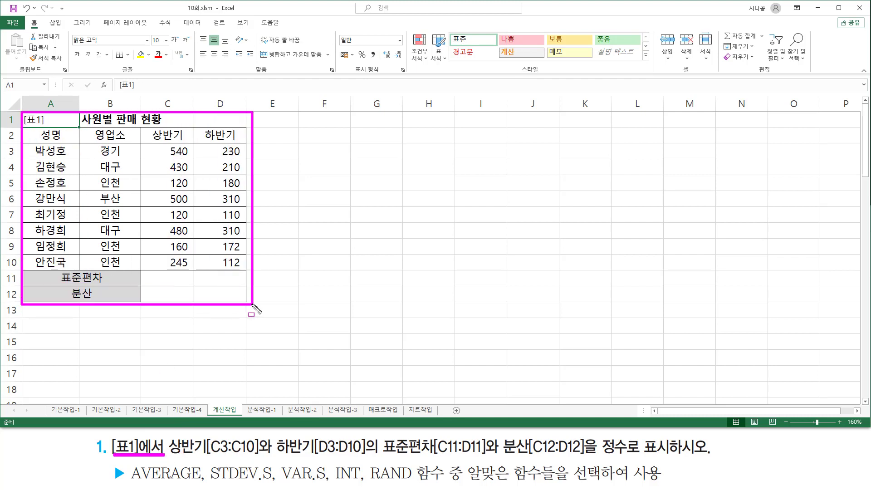
{"action": "key", "text": "e"}
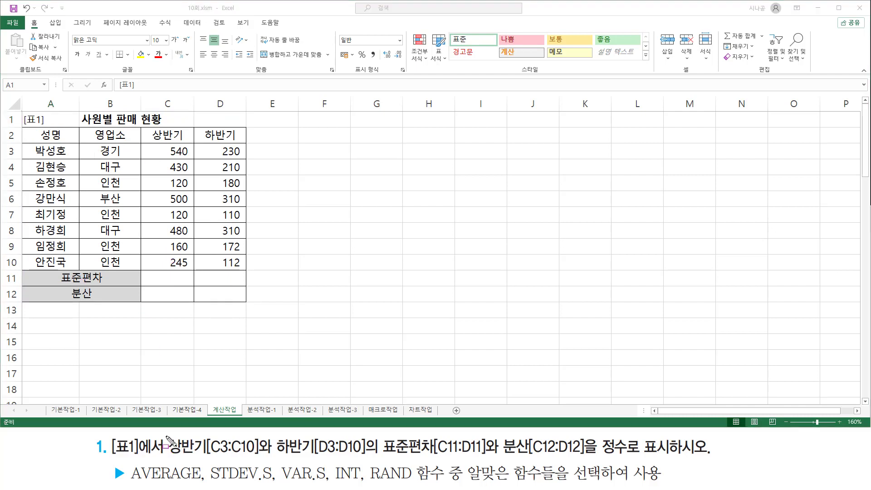
{"action": "mouse_move", "coordinate": [167, 435]}
{"action": "left_mouse_down"}
{"action": "mouse_move", "coordinate": [253, 455]}
{"action": "mouse_move", "coordinate": [366, 465]}
{"action": "left_mouse_up"}
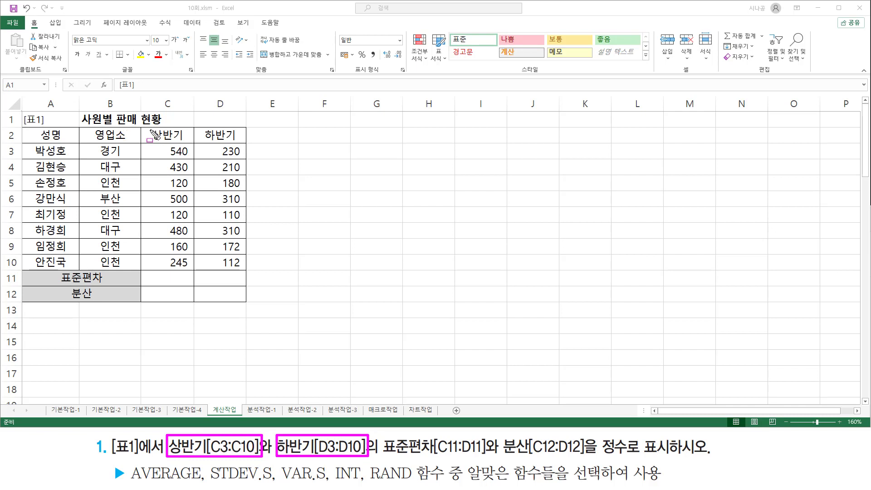
{"action": "left_click_drag", "start_coordinate": [149, 129], "coordinate": [188, 143]}
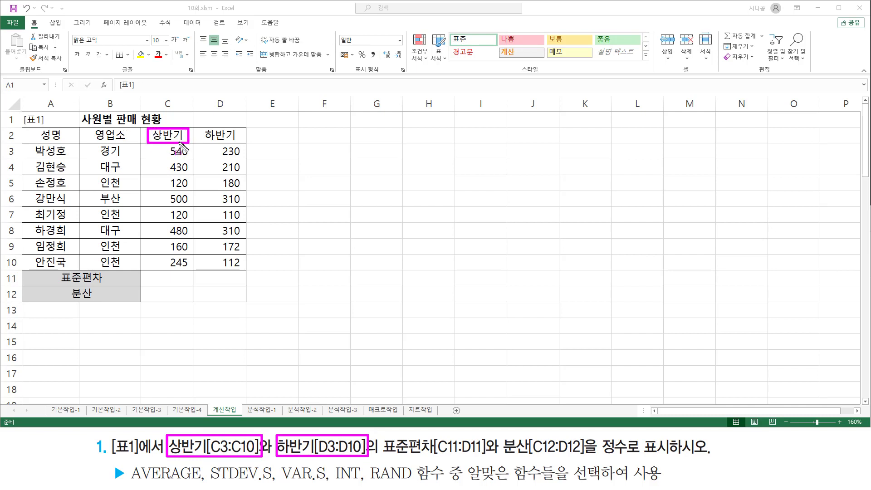
{"action": "left_click_drag", "start_coordinate": [201, 128], "coordinate": [243, 143]}
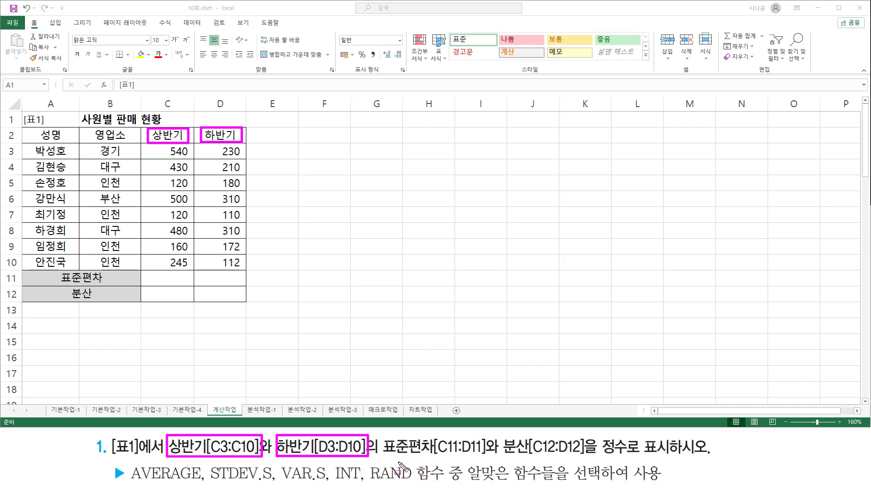
{"action": "left_click_drag", "start_coordinate": [383, 457], "coordinate": [709, 456]}
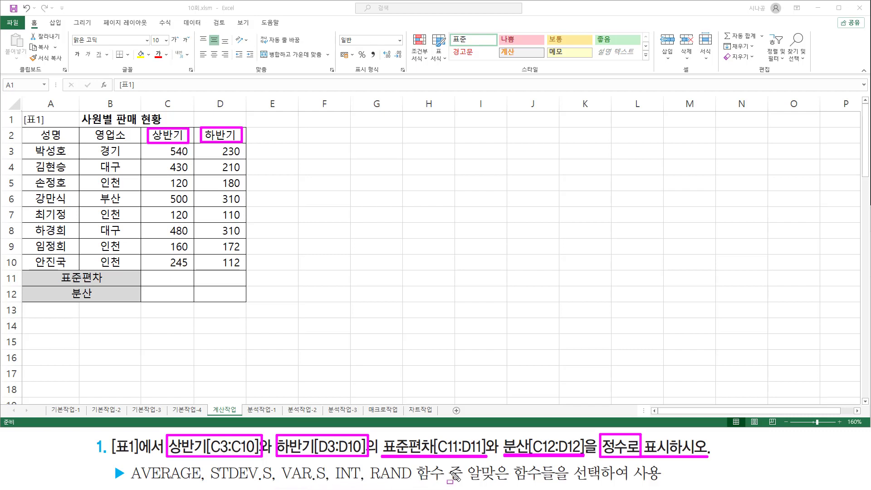
{"action": "left_click_drag", "start_coordinate": [466, 482], "coordinate": [660, 482]}
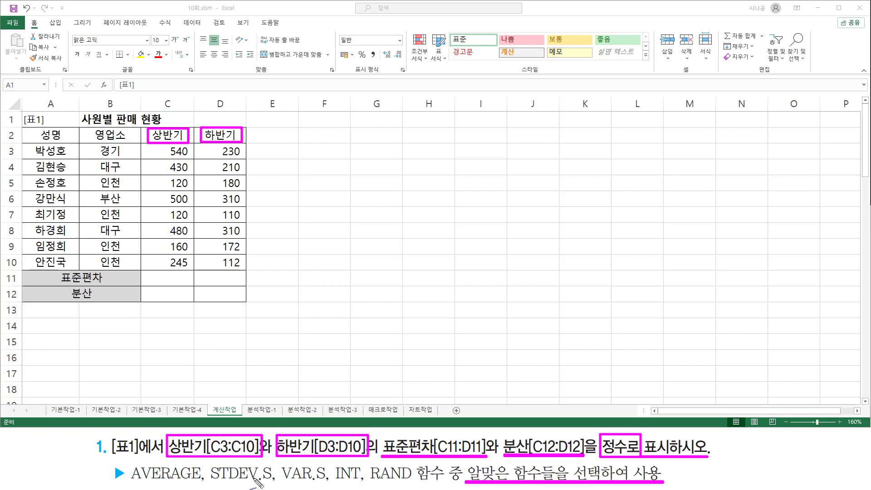
{"action": "mouse_move", "coordinate": [245, 464]}
{"action": "left_mouse_down"}
{"action": "mouse_move", "coordinate": [253, 478]}
{"action": "mouse_move", "coordinate": [273, 456]}
{"action": "left_mouse_up"}
{"action": "mouse_move", "coordinate": [300, 463]}
{"action": "left_mouse_down"}
{"action": "mouse_move", "coordinate": [305, 474]}
{"action": "mouse_move", "coordinate": [314, 460]}
{"action": "left_mouse_up"}
{"action": "left_click_drag", "start_coordinate": [635, 446], "coordinate": [645, 437]}
{"action": "left_click_drag", "start_coordinate": [331, 488], "coordinate": [363, 481]}
{"action": "key", "text": "e"}
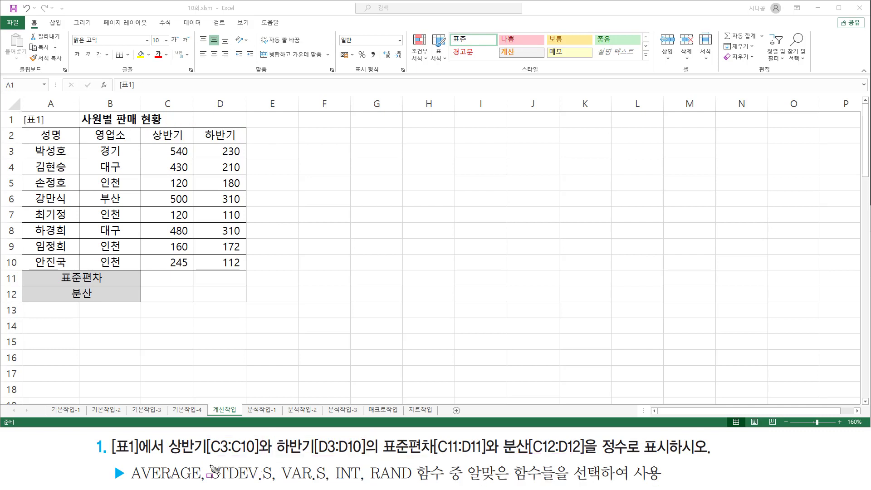
{"action": "mouse_move", "coordinate": [208, 461]}
{"action": "left_mouse_down"}
{"action": "mouse_move", "coordinate": [268, 483]}
{"action": "mouse_move", "coordinate": [330, 483]}
{"action": "left_mouse_up"}
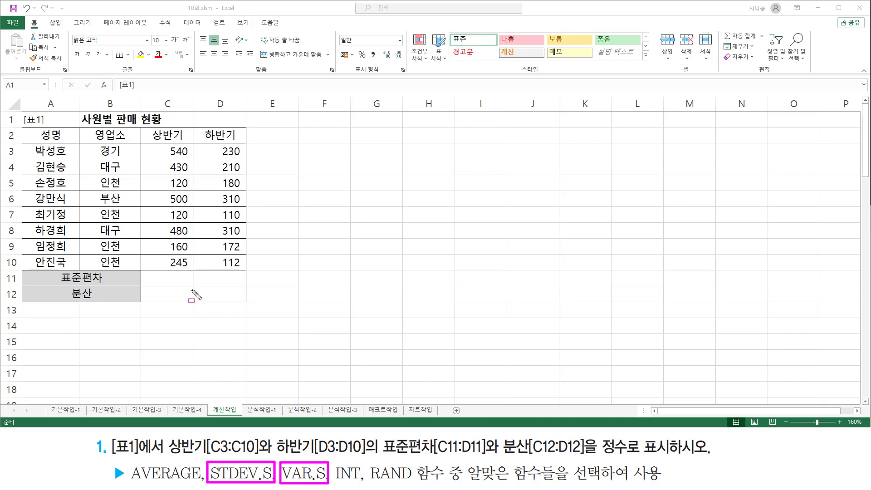
- Enter =STDEV.S(C3:C10) in C11 to calculate the standard deviation of the 상반기 sales
{"action": "left_click", "coordinate": [175, 278]}
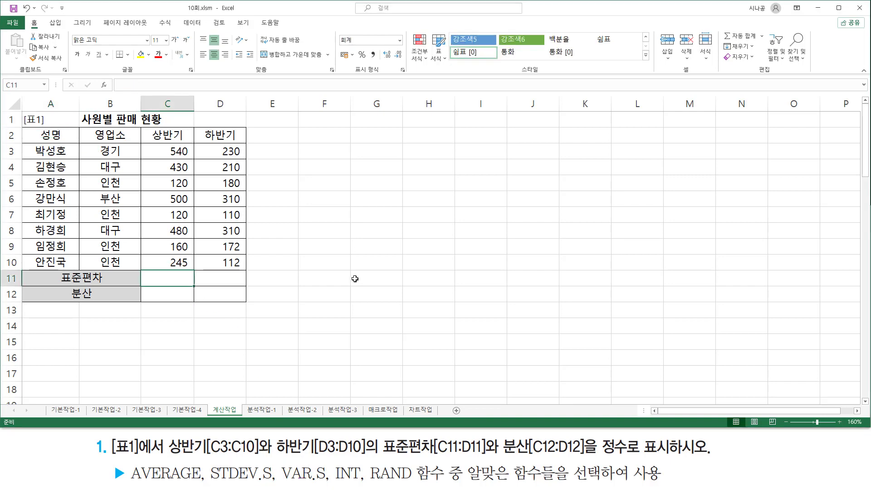
{"action": "type", "text": "="}
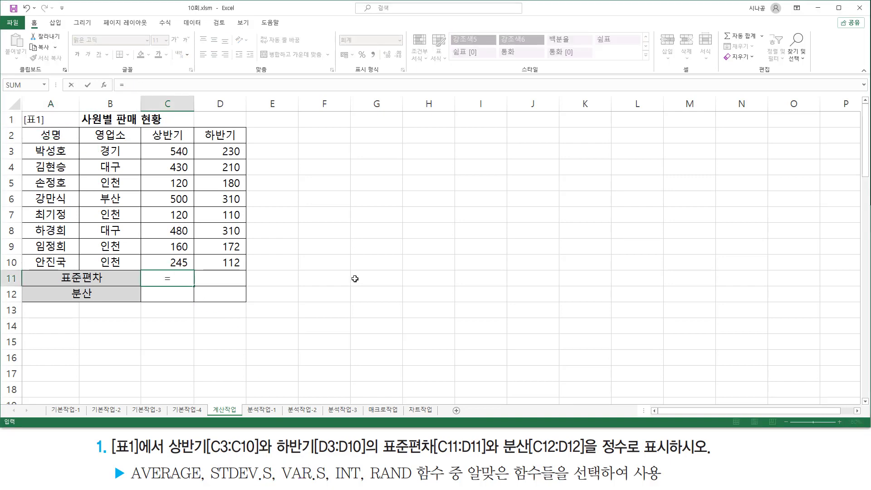
{"action": "type", "text": "st"}
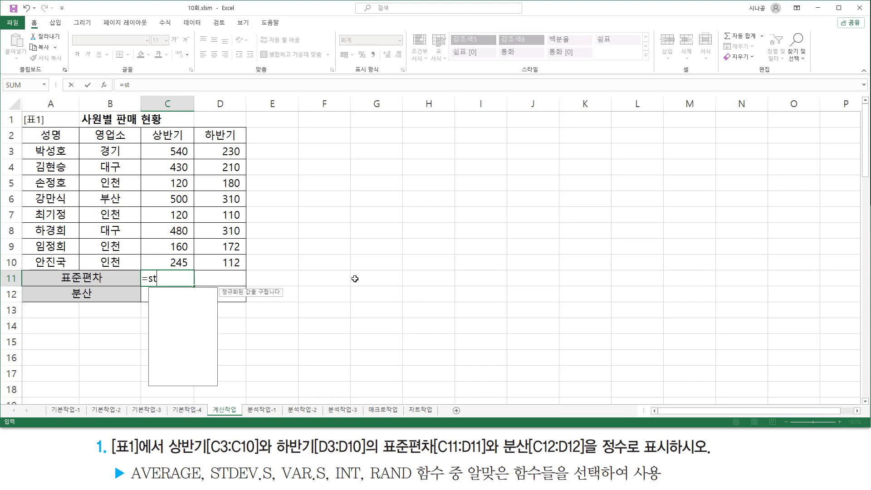
{"action": "type", "text": "de"}
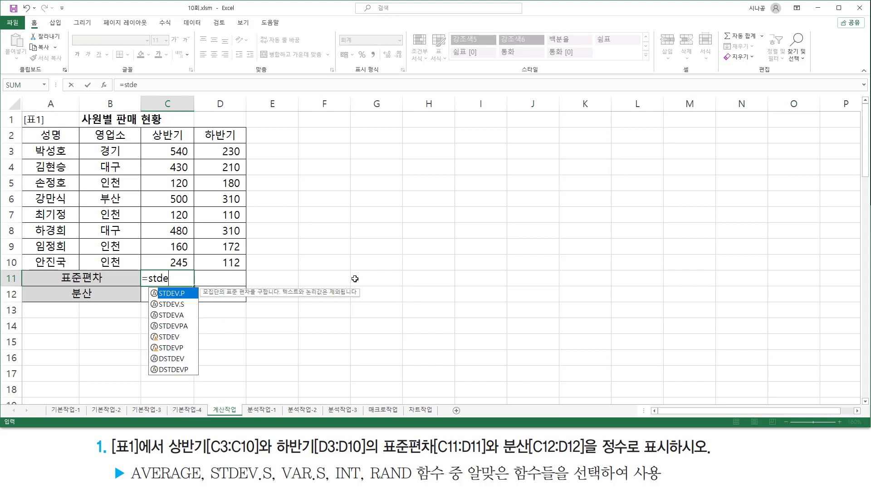
{"action": "type", "text": "v."}
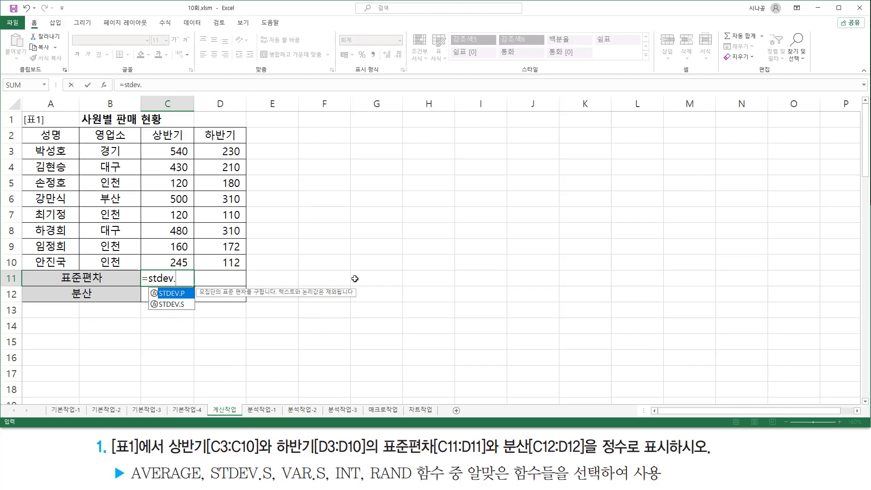
{"action": "type", "text": "s"}
{"action": "key", "text": "Tab"}
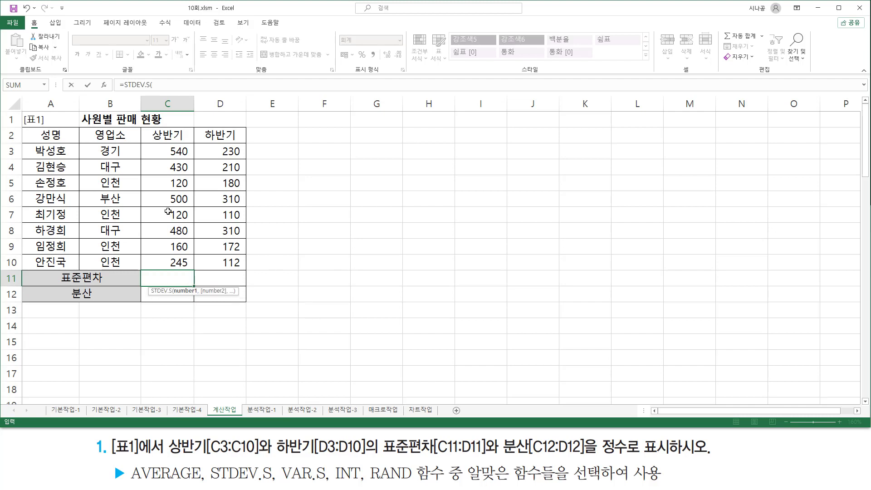
{"action": "left_click", "coordinate": [173, 152]}
{"action": "left_click_drag", "start_coordinate": [175, 166], "coordinate": [171, 266]}
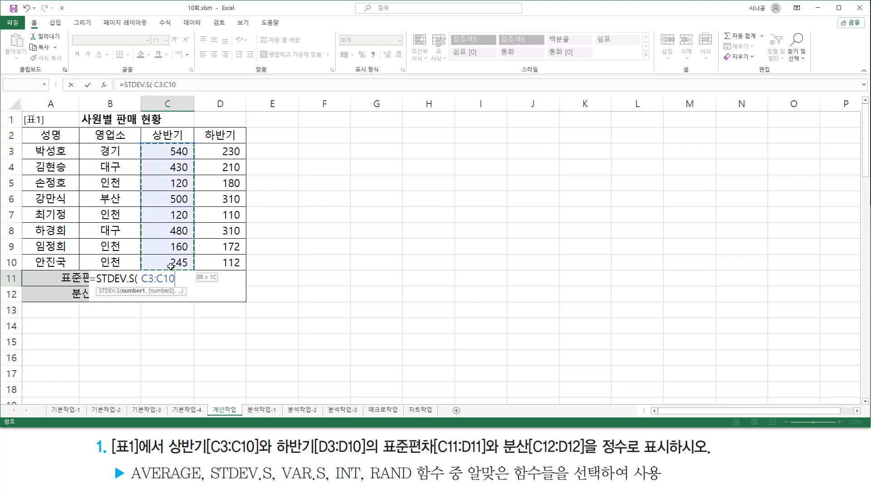
{"action": "left_click_drag", "start_coordinate": [171, 267], "coordinate": [171, 267]}
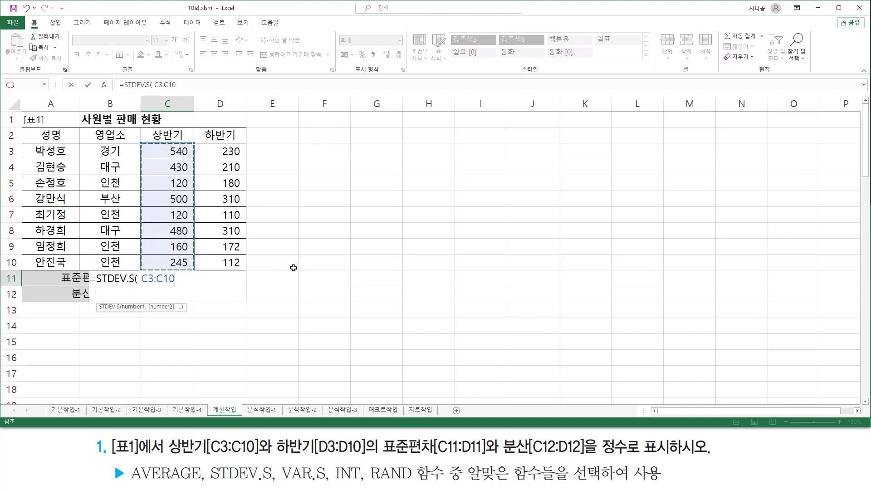
{"action": "type", "text": ")"}
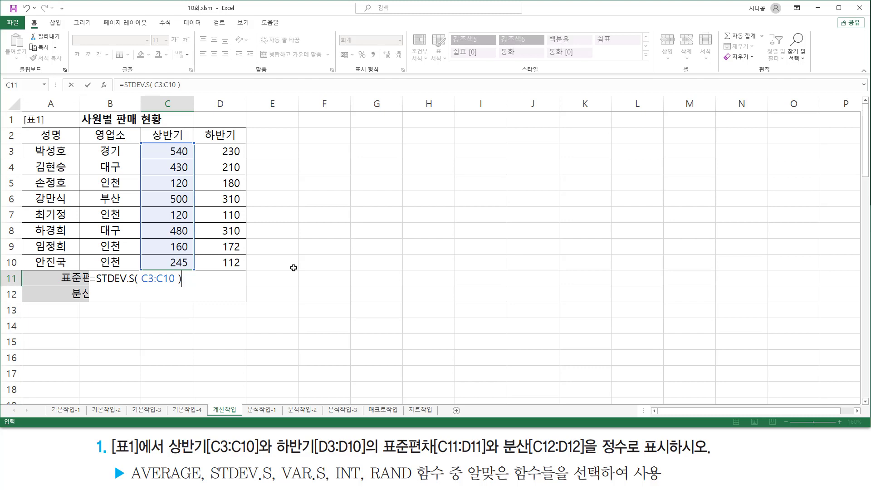
{"action": "key", "text": "Return"}
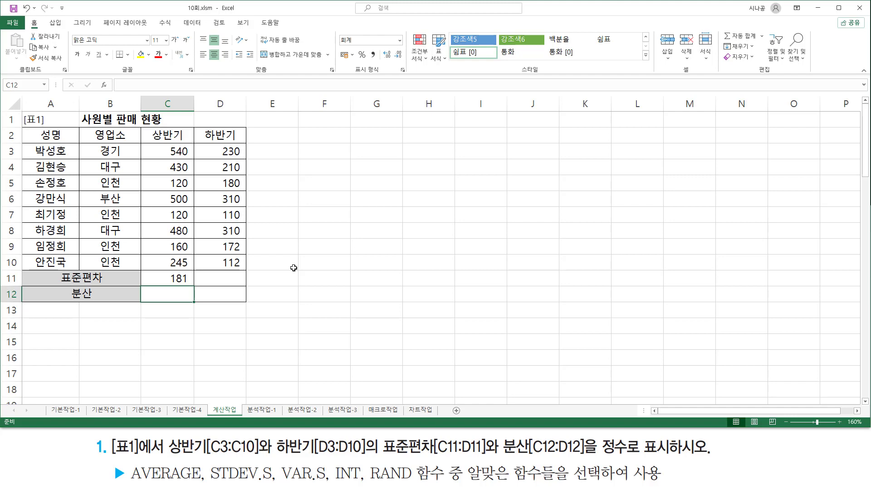
- Enter =VAR.S(C3:C10) in C12 to calculate the variance of the 상반기 sales
{"action": "type", "text": "=v"}
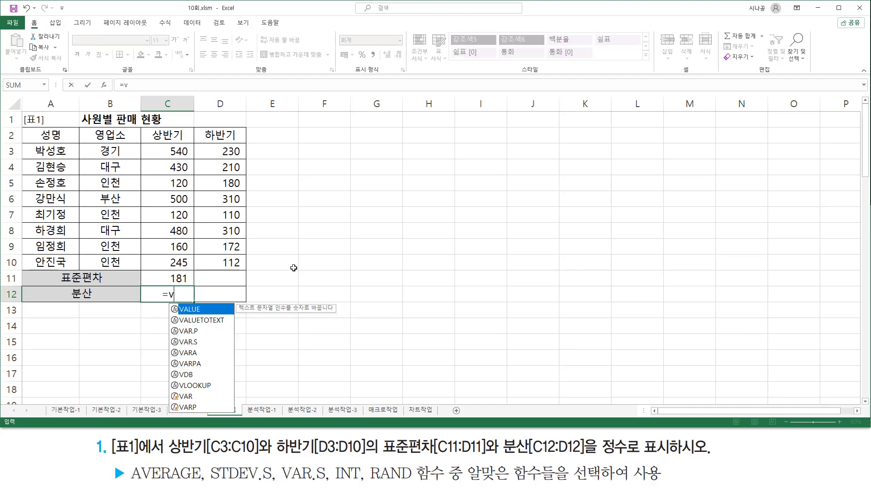
{"action": "type", "text": "ar.s"}
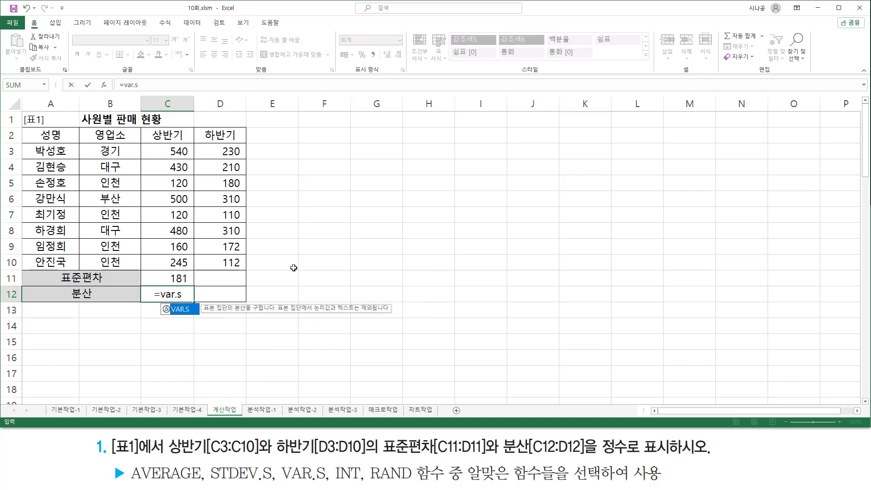
{"action": "key", "text": "Tab"}
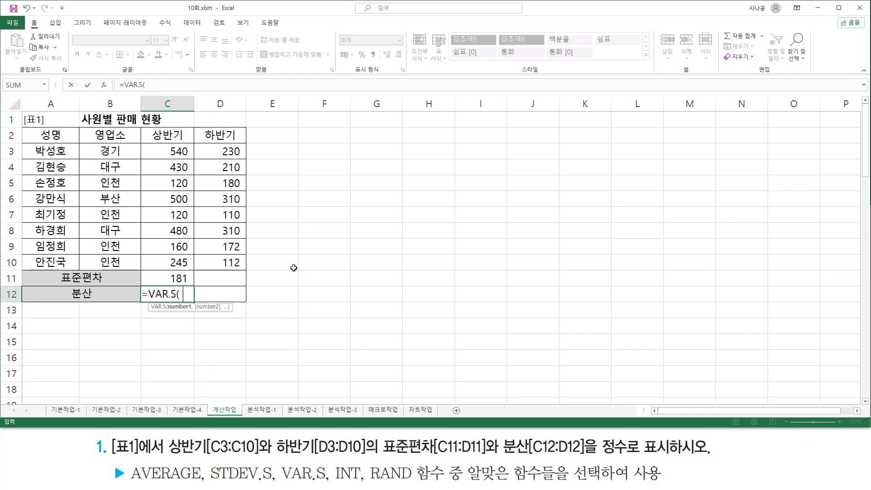
{"action": "left_click_drag", "start_coordinate": [174, 153], "coordinate": [179, 260]}
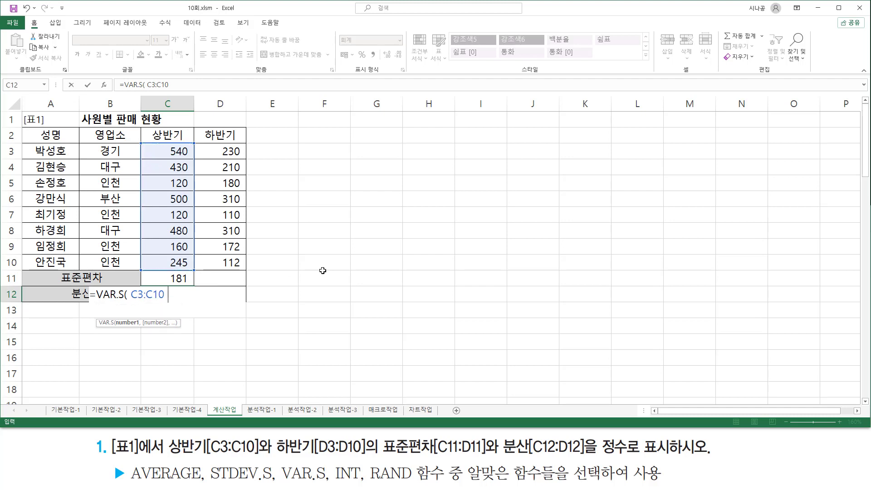
{"action": "type", "text": ")"}
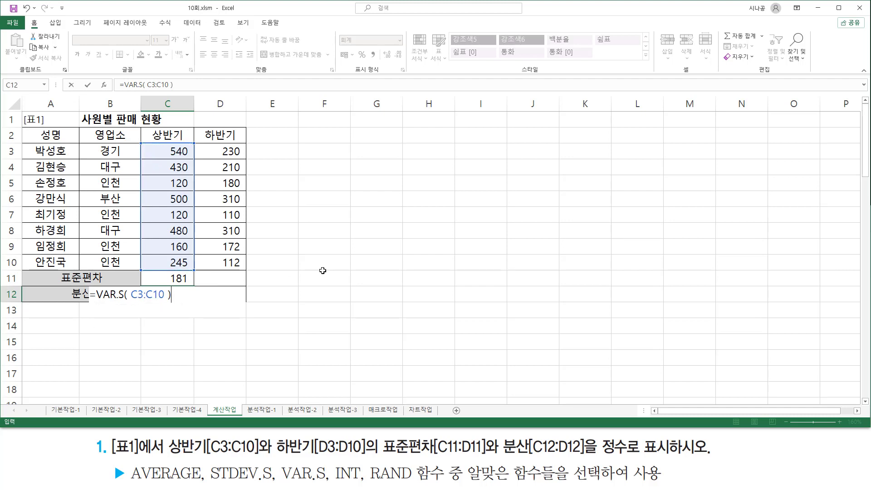
{"action": "key", "text": "Return"}
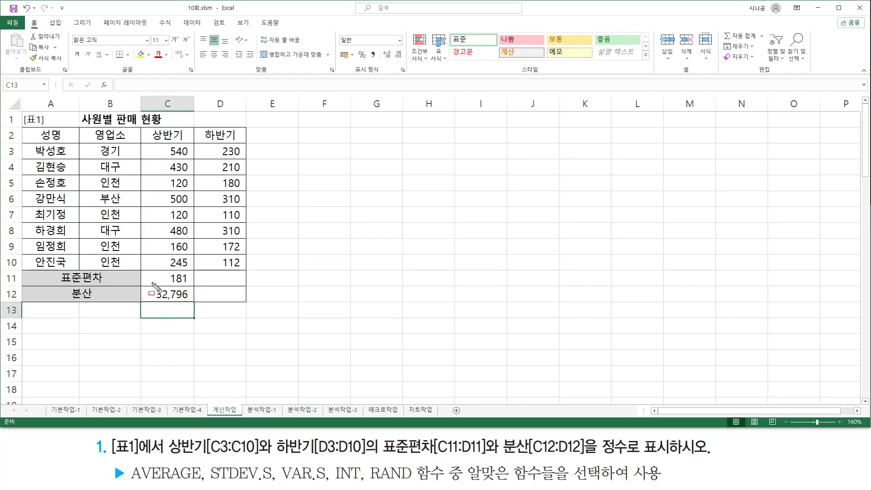
{"action": "mouse_move", "coordinate": [142, 270]}
{"action": "left_mouse_down"}
{"action": "mouse_move", "coordinate": [149, 297]}
{"action": "mouse_move", "coordinate": [192, 304]}
{"action": "left_mouse_up"}
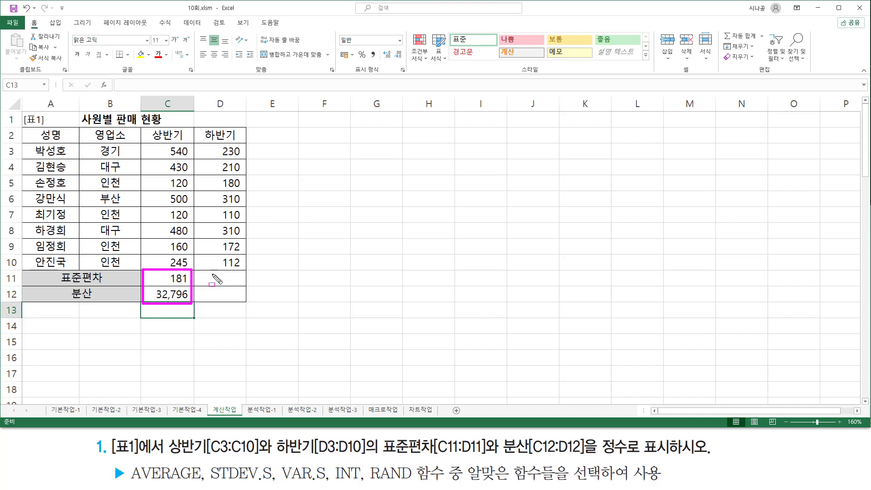
{"action": "left_click_drag", "start_coordinate": [208, 271], "coordinate": [246, 309]}
{"action": "key", "text": "Escape"}
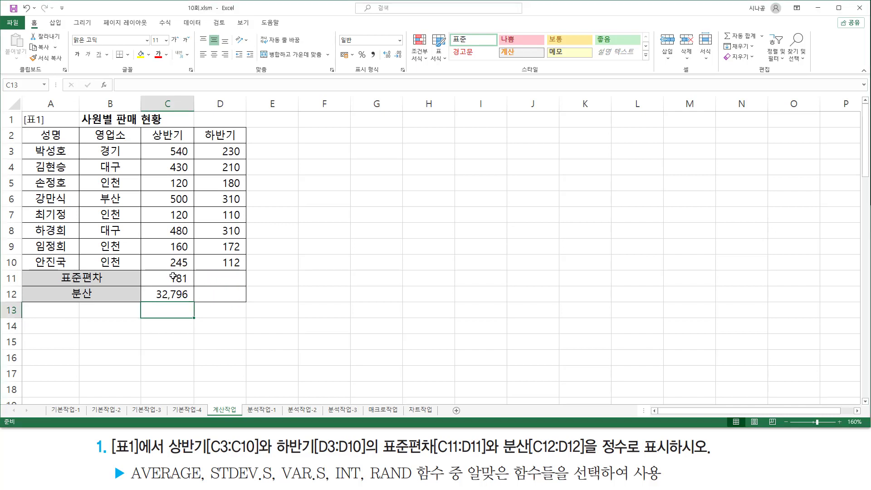
- Fill the standard deviation formula from C11 into D11 and the variance formula from C12 into D12
{"action": "left_click", "coordinate": [174, 280]}
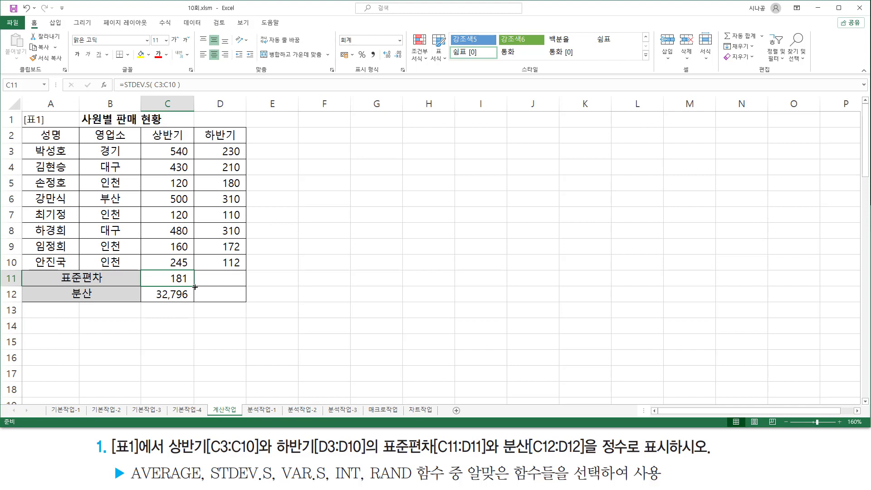
{"action": "left_click_drag", "start_coordinate": [195, 287], "coordinate": [244, 286]}
{"action": "left_click", "coordinate": [186, 296]}
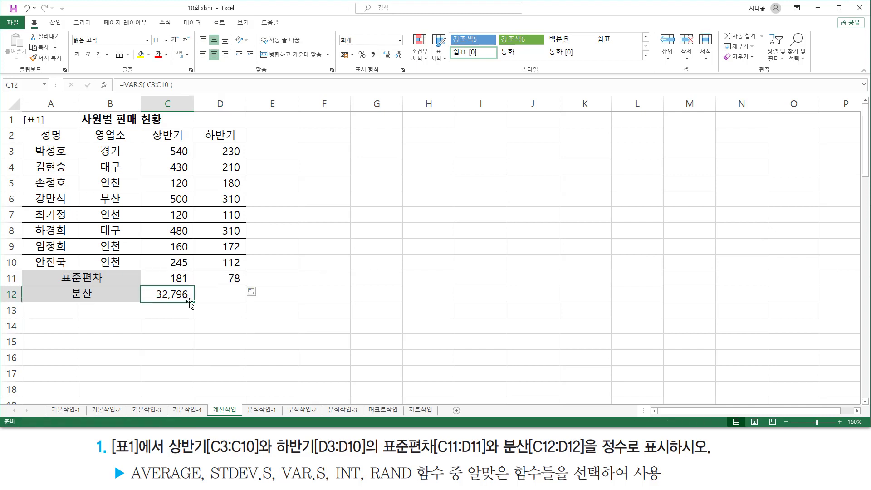
{"action": "left_click_drag", "start_coordinate": [194, 302], "coordinate": [242, 299]}
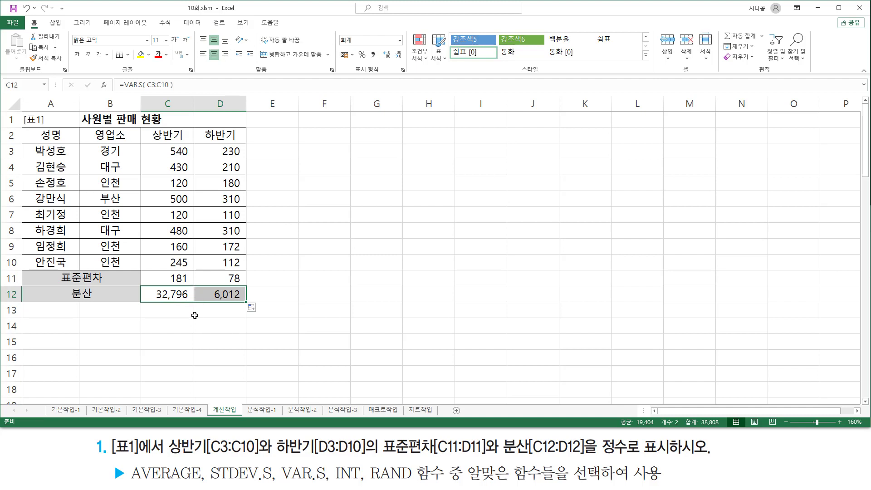
{"action": "mouse_move", "coordinate": [144, 270]}
{"action": "left_mouse_down"}
{"action": "mouse_move", "coordinate": [160, 293]}
{"action": "mouse_move", "coordinate": [257, 305]}
{"action": "left_mouse_up"}
{"action": "left_click_drag", "start_coordinate": [601, 467], "coordinate": [681, 467]}
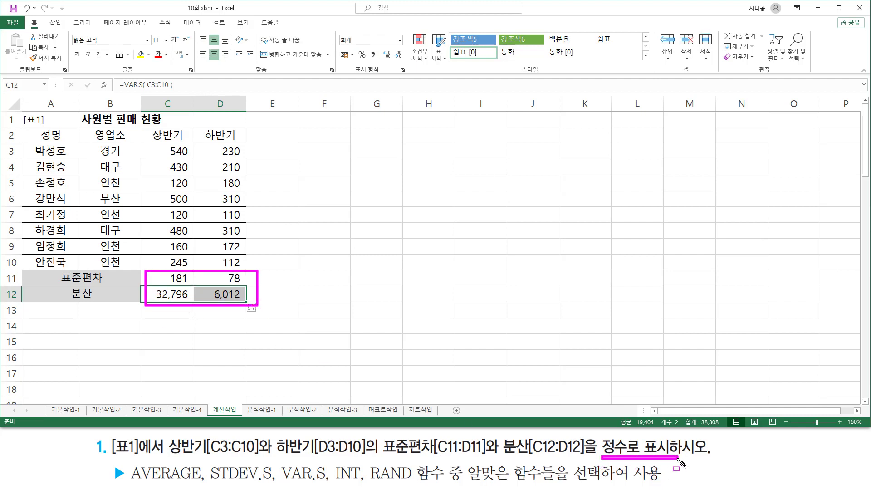
{"action": "key", "text": "Escape"}
- Wrap the standard deviation formula in C11 in INT so it reads =INT(STDEV.S(C3:C10))
{"action": "left_click", "coordinate": [152, 280]}
{"action": "double_click", "coordinate": [151, 280]}
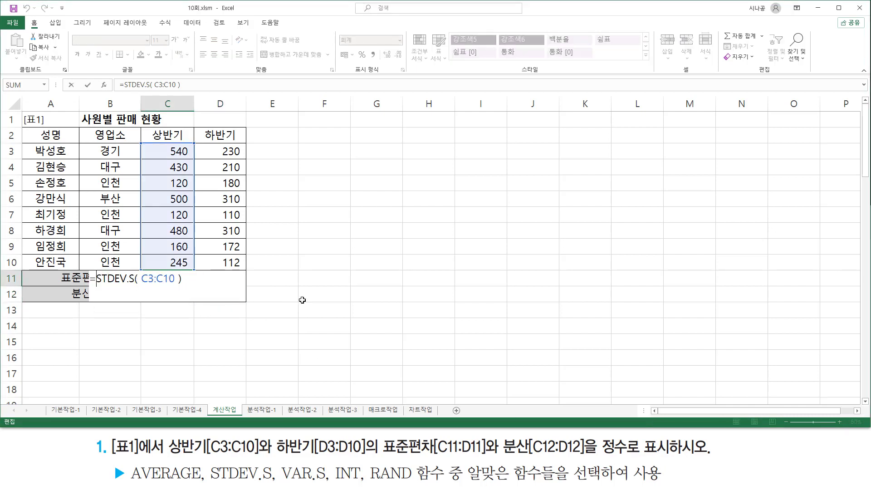
{"action": "key", "text": "Home"}
{"action": "key", "text": "Right"}
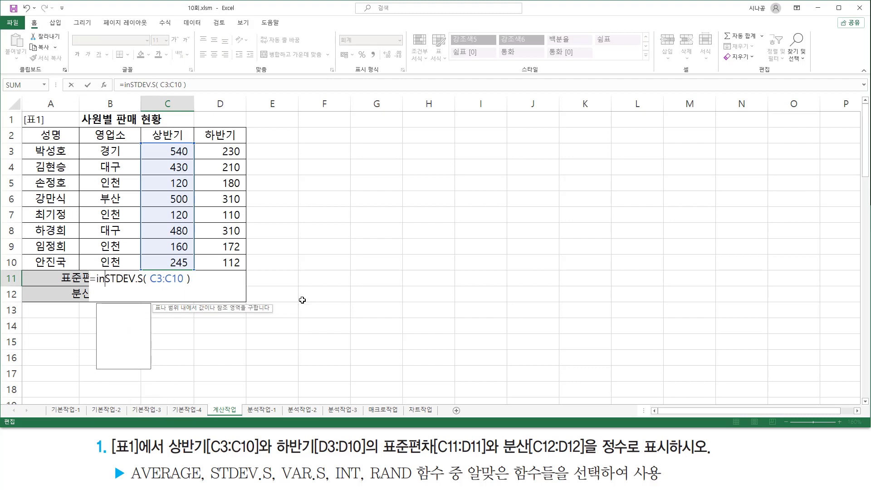
{"action": "type", "text": "int("}
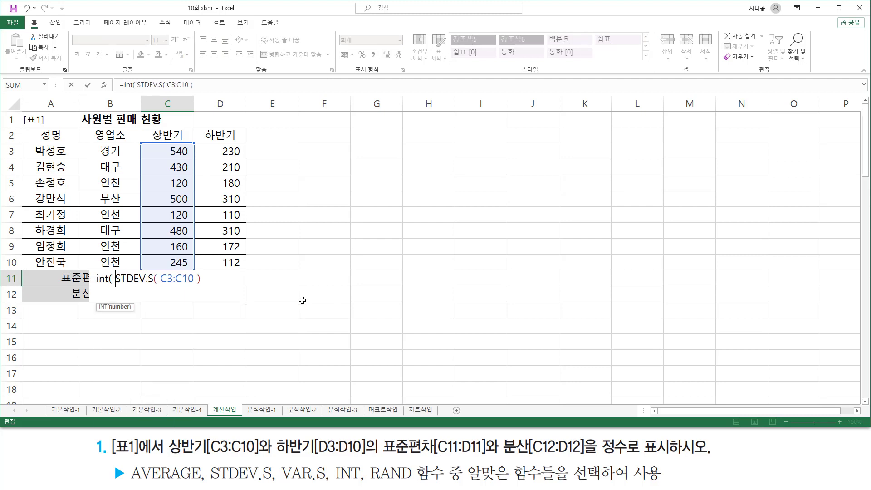
{"action": "key", "text": "End"}
{"action": "type", "text": ")"}
{"action": "key", "text": "Return"}
- Wrap the variance formula in C12 in INT so it reads =INT(VAR.S(C3:C10))
{"action": "key", "text": "F2"}
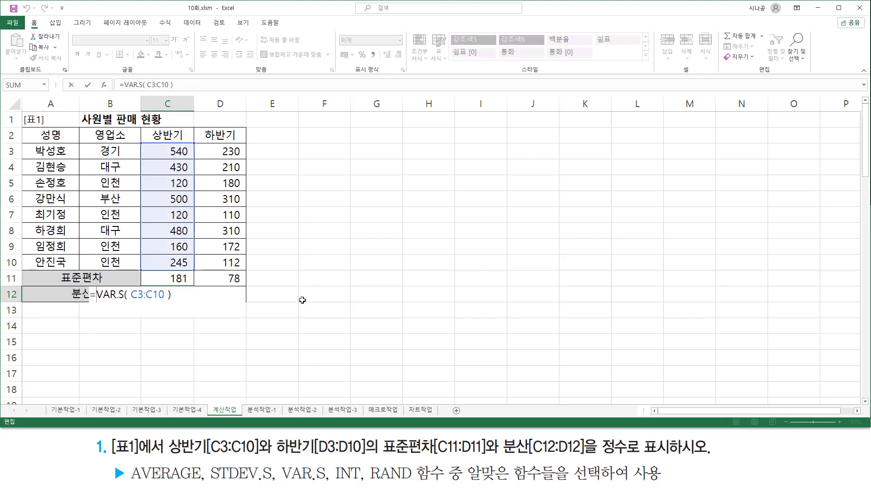
{"action": "type", "text": "int"}
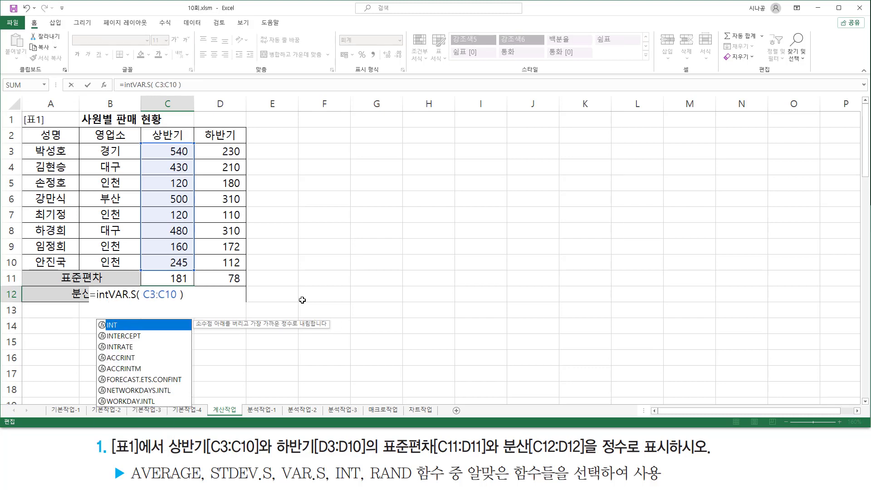
{"action": "key", "text": "Tab"}
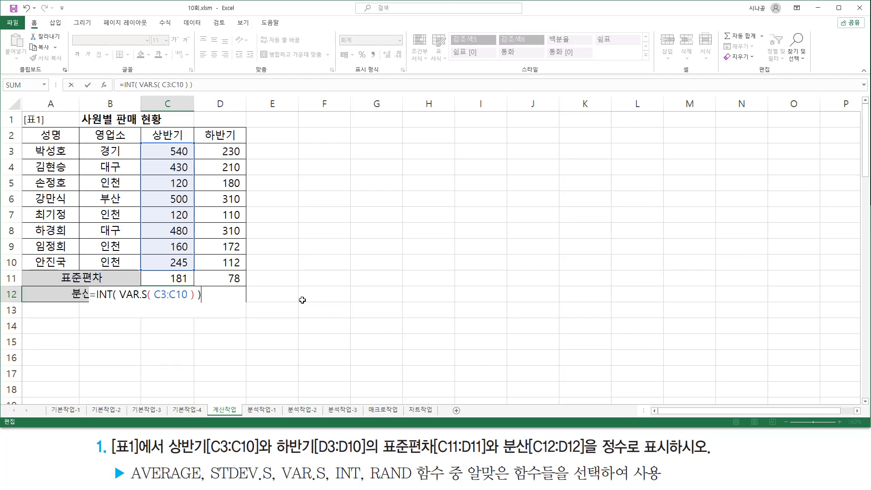
{"action": "key", "text": "Return"}
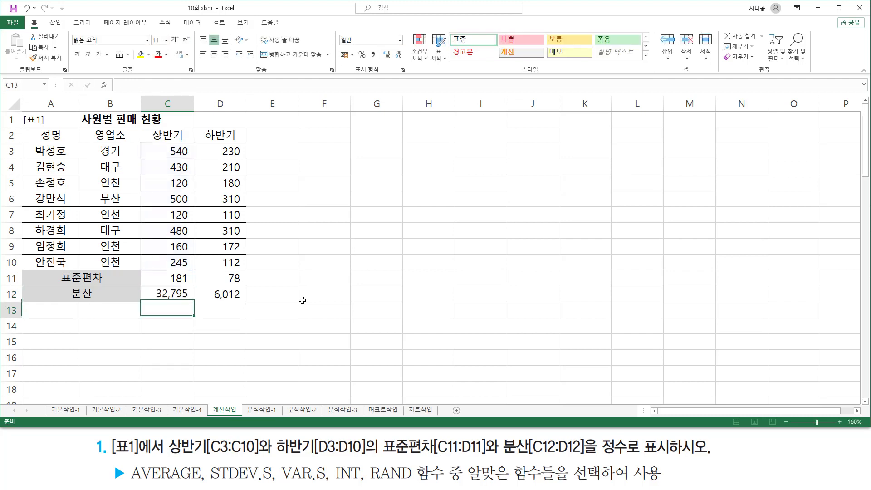
- Fill the INT standard deviation formula from C11 into D11 and the INT variance formula from C12 into D12
{"action": "left_click", "coordinate": [181, 278]}
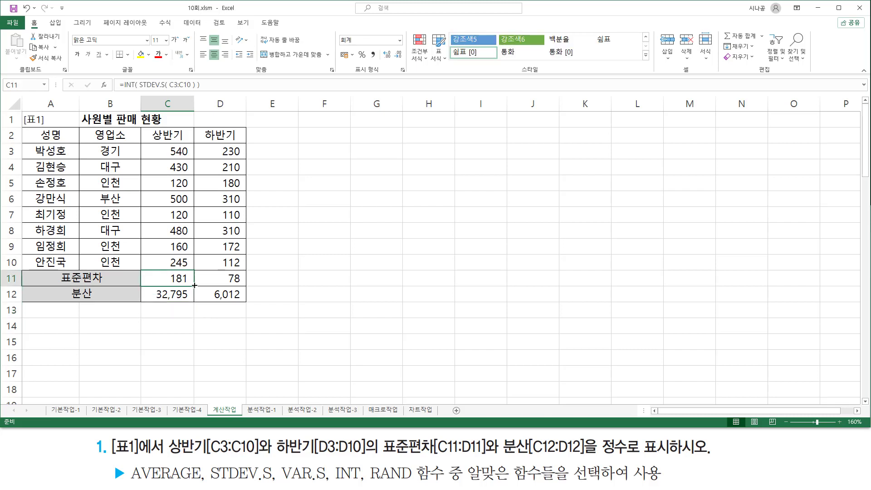
{"action": "left_click_drag", "start_coordinate": [194, 286], "coordinate": [223, 288]}
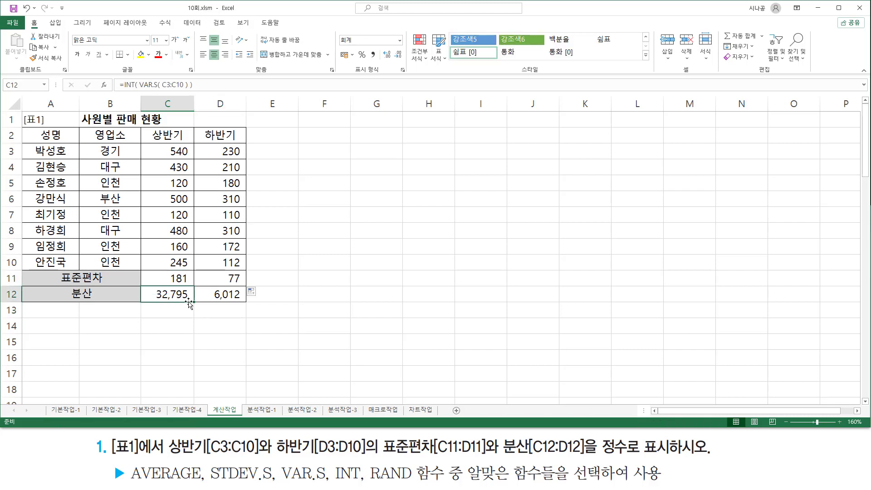
{"action": "left_click_drag", "start_coordinate": [190, 303], "coordinate": [245, 301]}
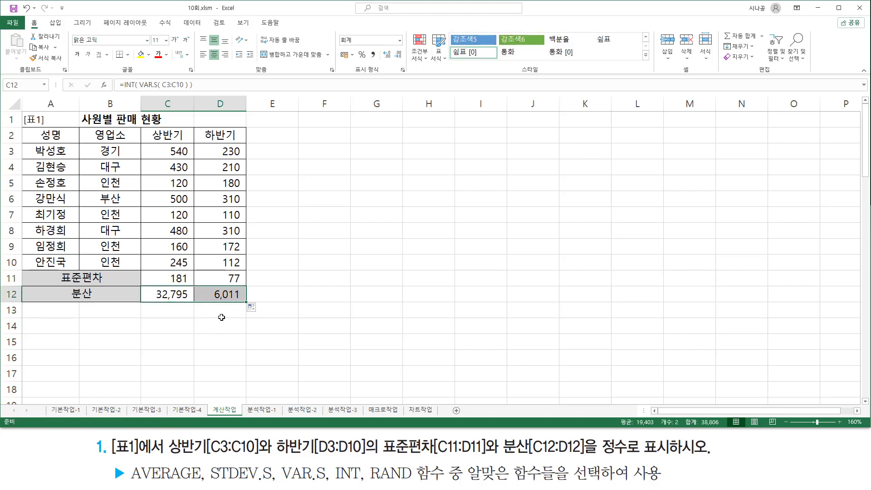
{"action": "left_click", "coordinate": [187, 327]}
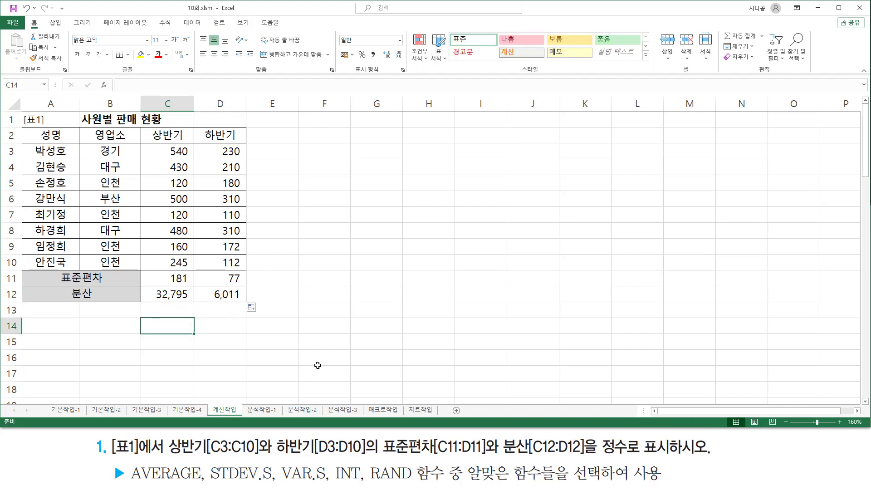
- Bring back the text notes =INT( STDEV.S( C3:C10 ) ) in F9 and =INT( VAR.S( C3:C10 ) ) in F11
{"action": "key", "text": "ctrl+z"}
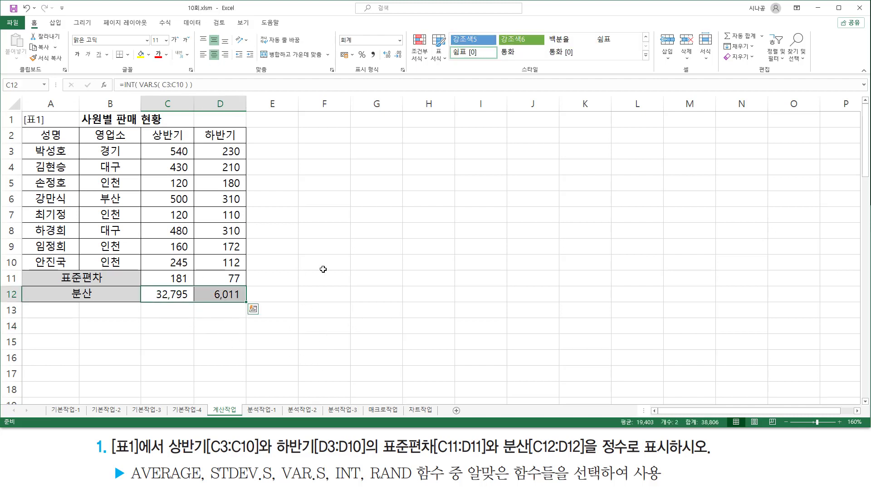
{"action": "left_click", "coordinate": [313, 300]}
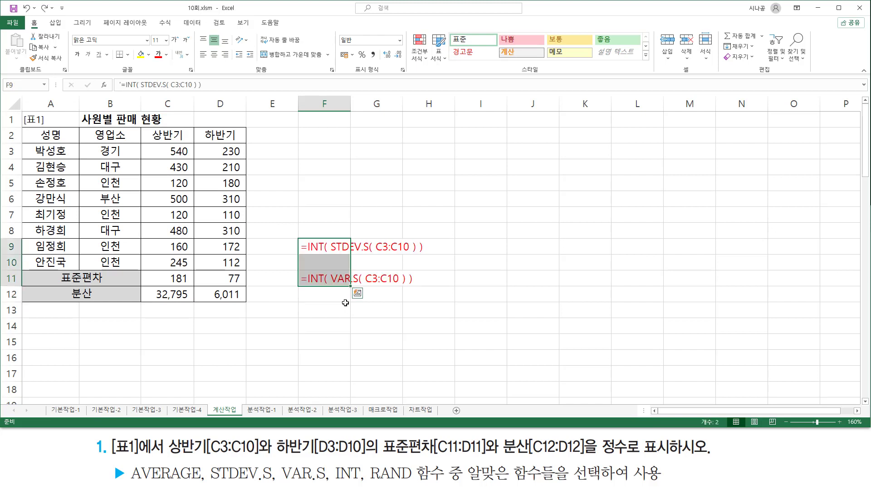
{"action": "left_click", "coordinate": [342, 324]}
{"action": "left_click", "coordinate": [271, 356]}
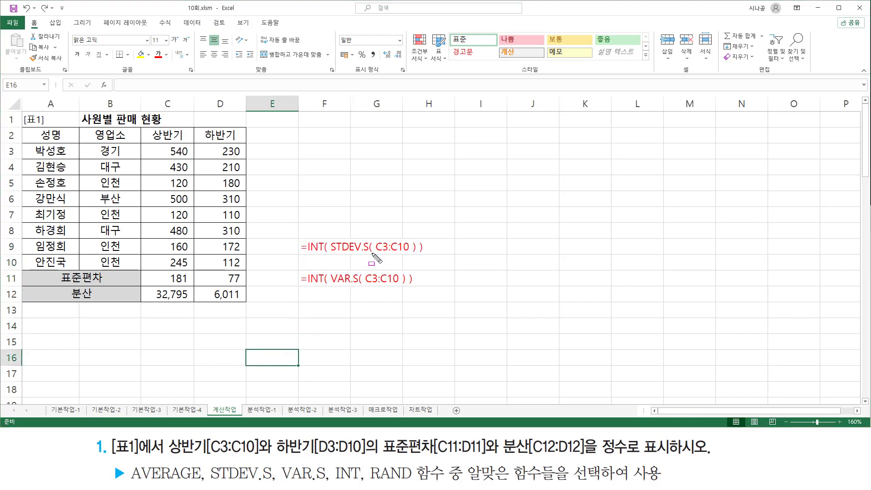
{"action": "left_click_drag", "start_coordinate": [330, 253], "coordinate": [416, 255]}
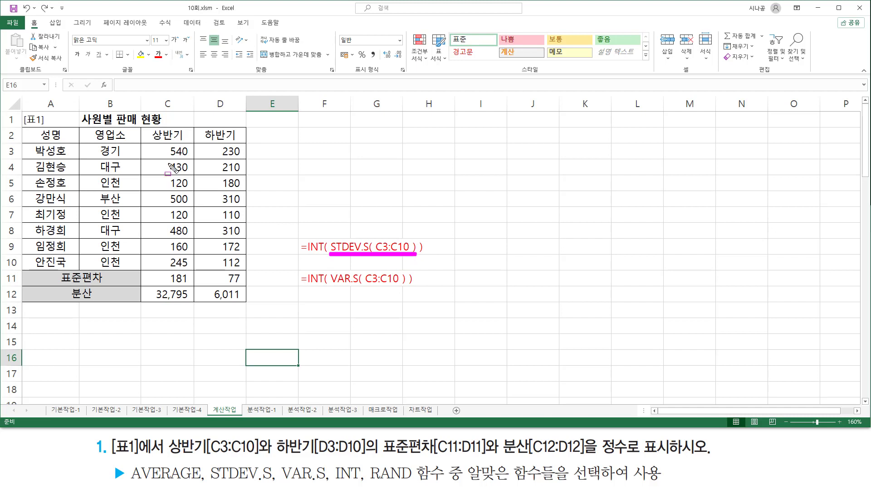
{"action": "mouse_move", "coordinate": [162, 141]}
{"action": "left_mouse_down"}
{"action": "mouse_move", "coordinate": [172, 273]}
{"action": "mouse_move", "coordinate": [191, 270]}
{"action": "left_mouse_up"}
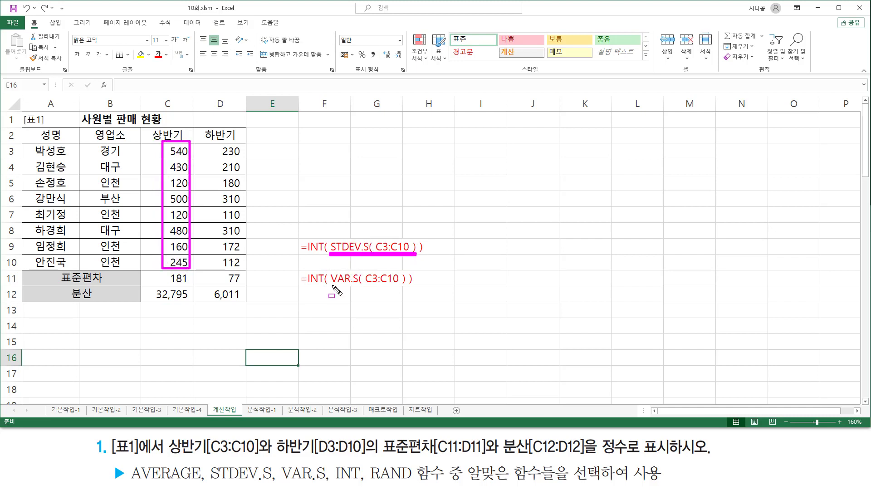
{"action": "left_click_drag", "start_coordinate": [331, 285], "coordinate": [403, 286]}
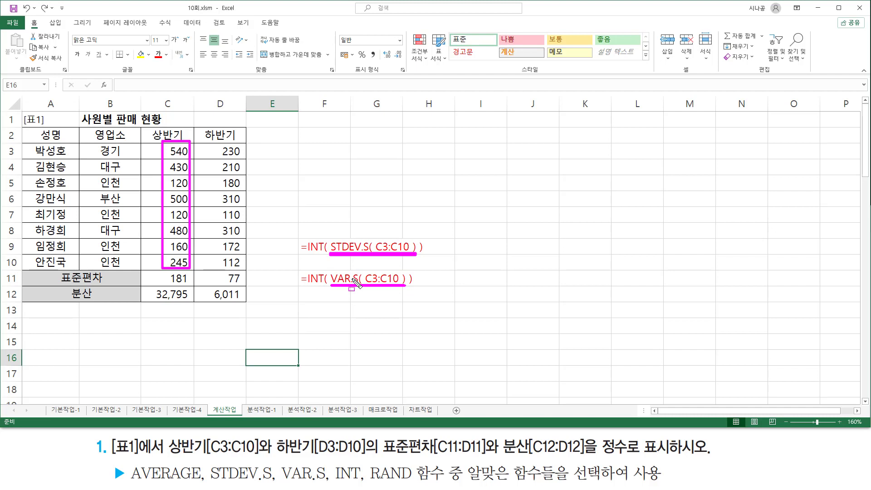
{"action": "left_click_drag", "start_coordinate": [378, 457], "coordinate": [674, 456]}
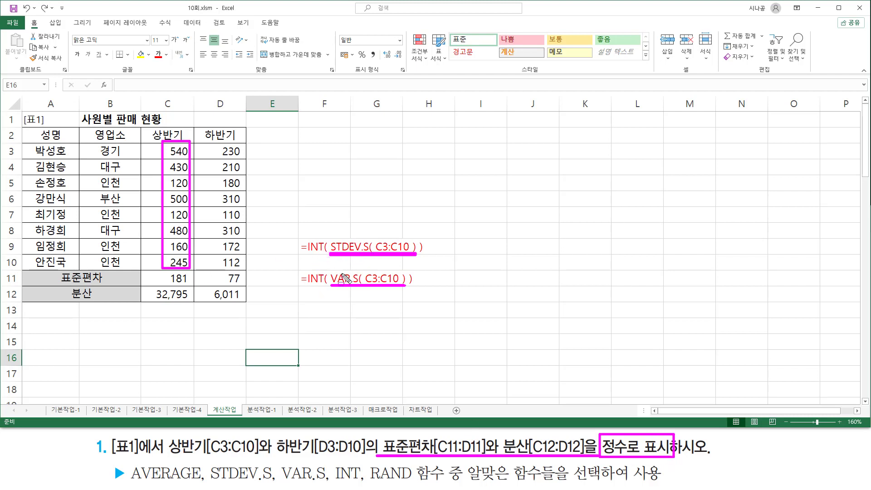
{"action": "mouse_move", "coordinate": [304, 231]}
{"action": "left_mouse_down"}
{"action": "mouse_move", "coordinate": [304, 252]}
{"action": "mouse_move", "coordinate": [438, 261]}
{"action": "mouse_move", "coordinate": [304, 231]}
{"action": "left_mouse_up"}
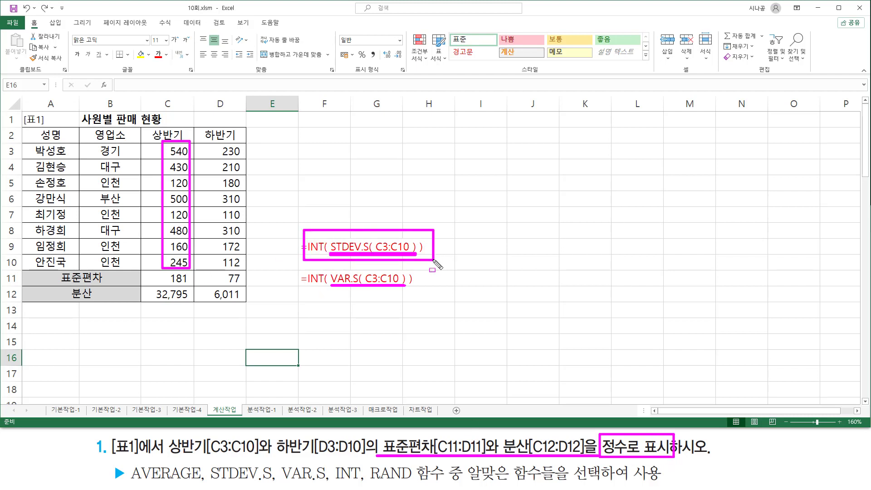
{"action": "mouse_move", "coordinate": [304, 266]}
{"action": "left_mouse_down"}
{"action": "mouse_move", "coordinate": [305, 290]}
{"action": "mouse_move", "coordinate": [435, 291]}
{"action": "left_mouse_up"}
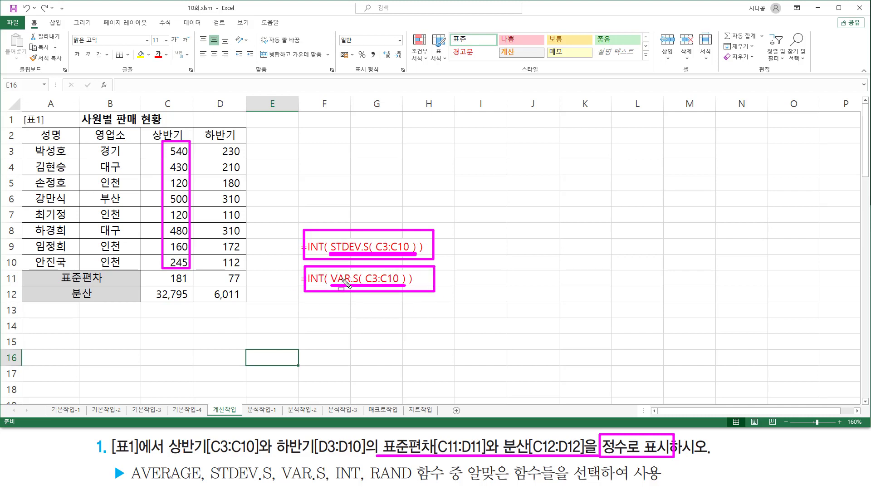
{"action": "key", "text": "Escape"}
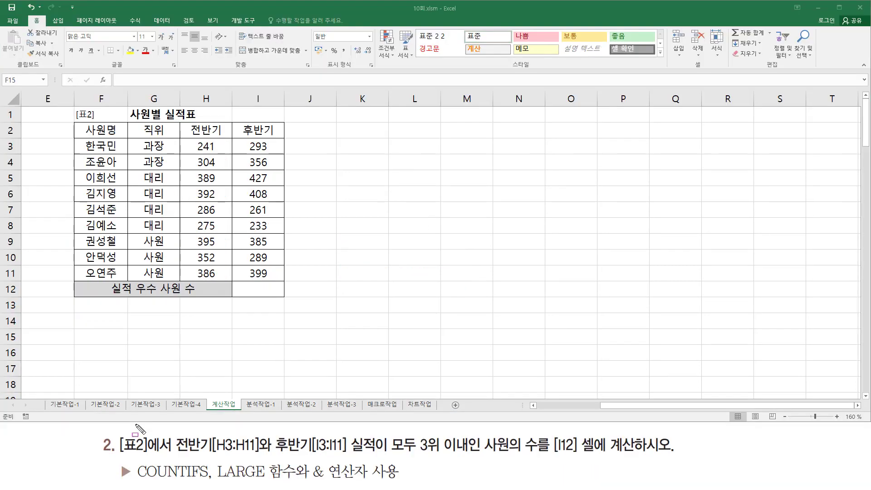
{"action": "left_click_drag", "start_coordinate": [118, 431], "coordinate": [175, 460]}
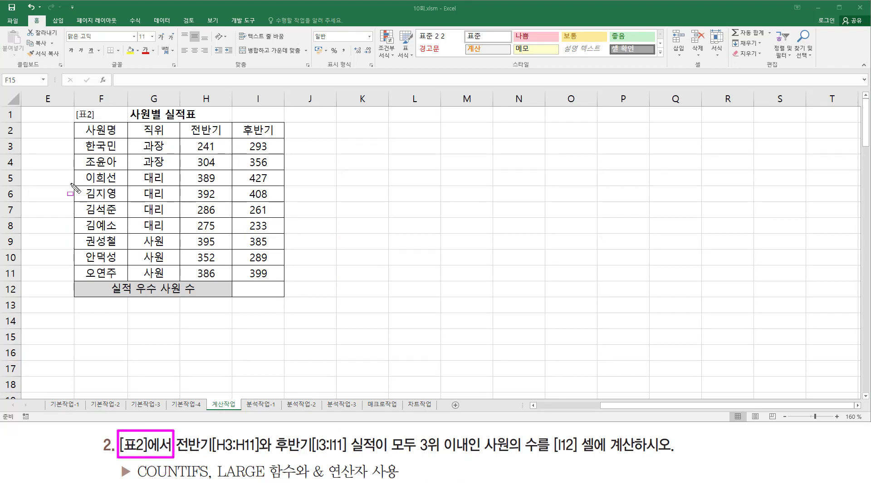
{"action": "mouse_move", "coordinate": [76, 116]}
{"action": "left_mouse_down"}
{"action": "mouse_move", "coordinate": [79, 107]}
{"action": "mouse_move", "coordinate": [75, 211]}
{"action": "mouse_move", "coordinate": [284, 281]}
{"action": "mouse_move", "coordinate": [284, 305]}
{"action": "mouse_move", "coordinate": [291, 301]}
{"action": "left_mouse_up"}
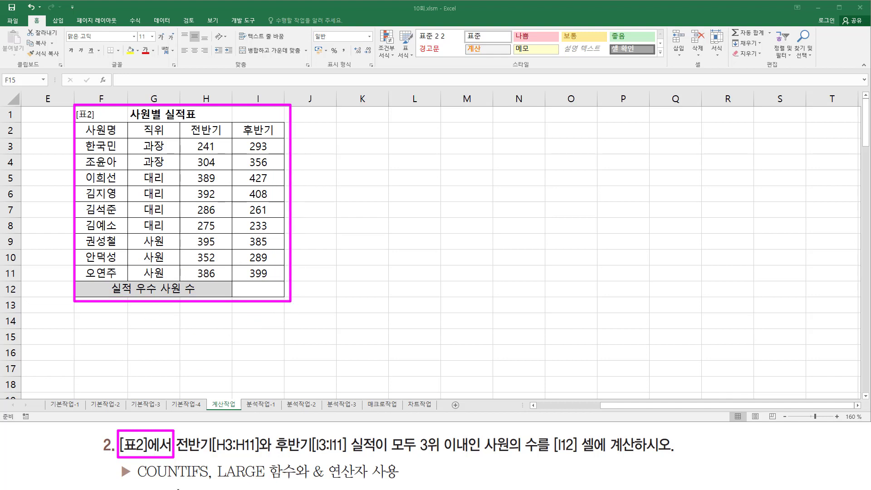
{"action": "left_click_drag", "start_coordinate": [178, 455], "coordinate": [352, 455]}
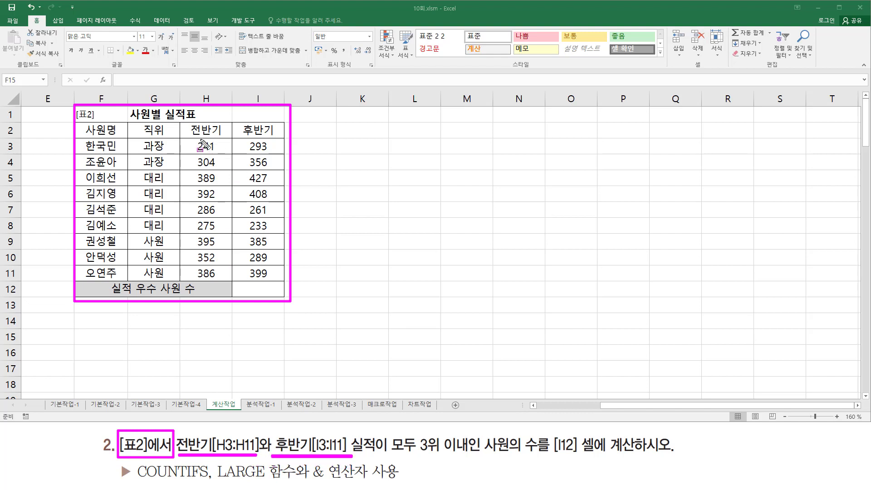
{"action": "mouse_move", "coordinate": [195, 120]}
{"action": "left_mouse_down"}
{"action": "mouse_move", "coordinate": [195, 133]}
{"action": "mouse_move", "coordinate": [278, 135]}
{"action": "left_mouse_up"}
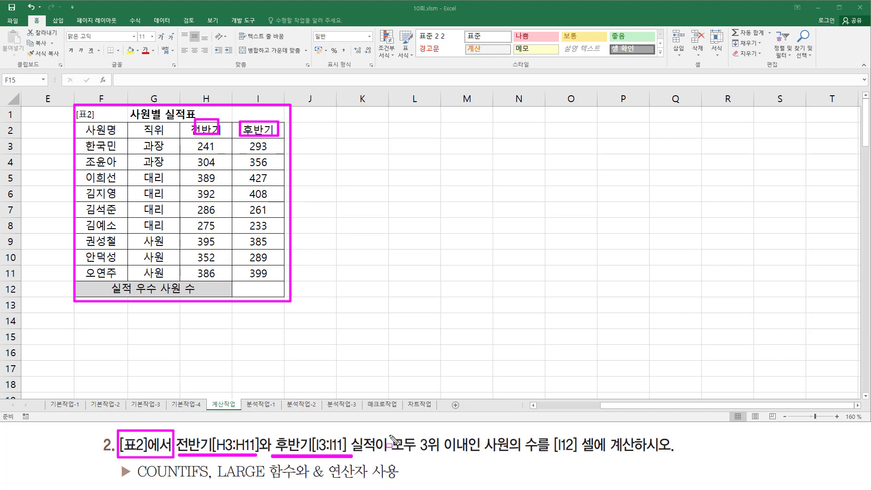
{"action": "mouse_move", "coordinate": [388, 432]}
{"action": "left_mouse_down"}
{"action": "mouse_move", "coordinate": [408, 453]}
{"action": "mouse_move", "coordinate": [579, 455]}
{"action": "left_mouse_up"}
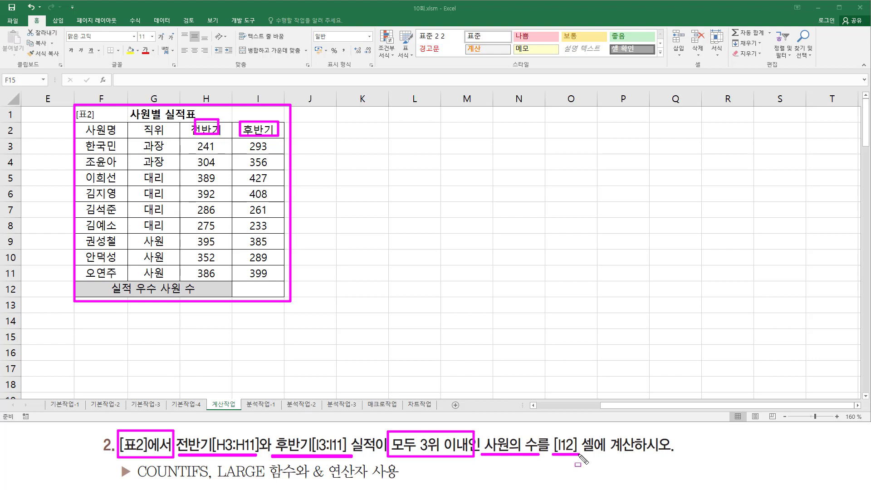
{"action": "mouse_move", "coordinate": [273, 282]}
{"action": "left_mouse_down"}
{"action": "mouse_move", "coordinate": [247, 286]}
{"action": "mouse_move", "coordinate": [278, 294]}
{"action": "left_mouse_up"}
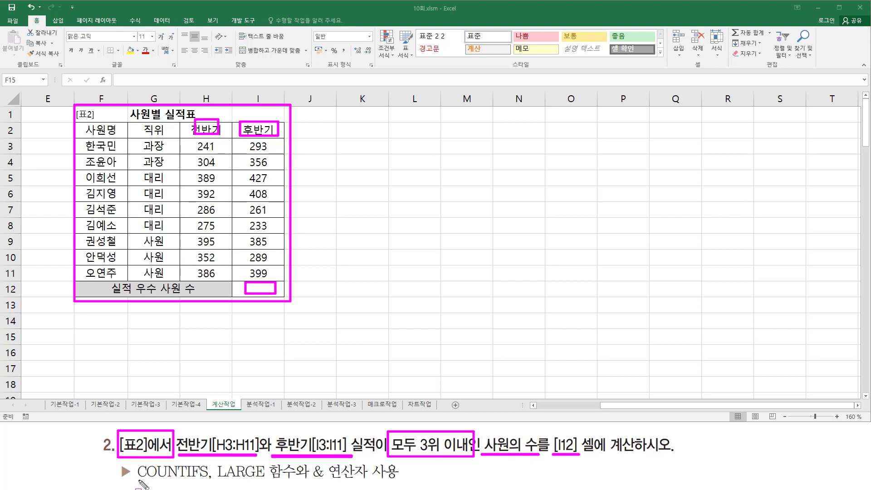
{"action": "left_click_drag", "start_coordinate": [135, 479], "coordinate": [208, 479]}
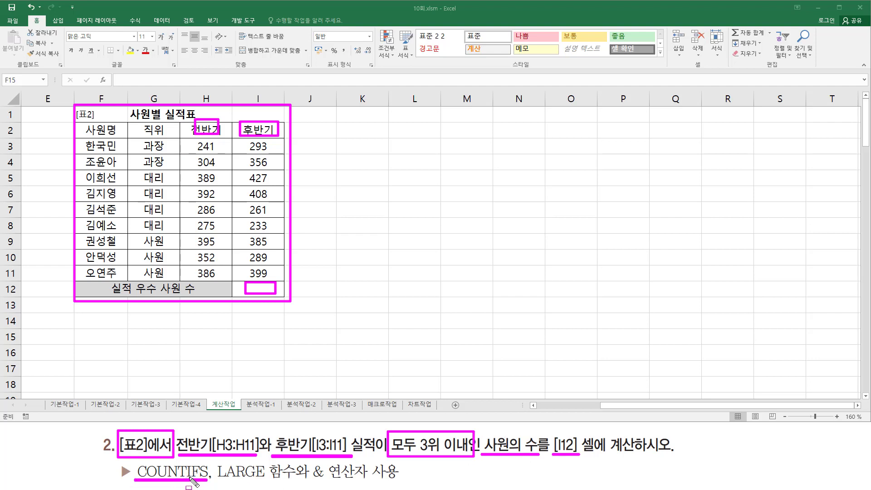
{"action": "key", "text": "Escape"}
- Enter the syntax note countifs( 조건범위 , "조건" , 조건범위 , "조건" ..... ) as text in K3
{"action": "left_click", "coordinate": [377, 147]}
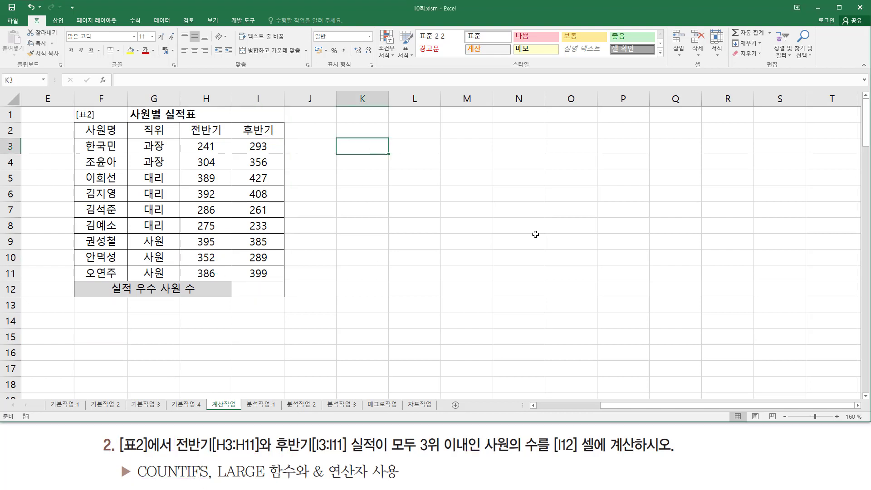
{"action": "type", "text": "count"}
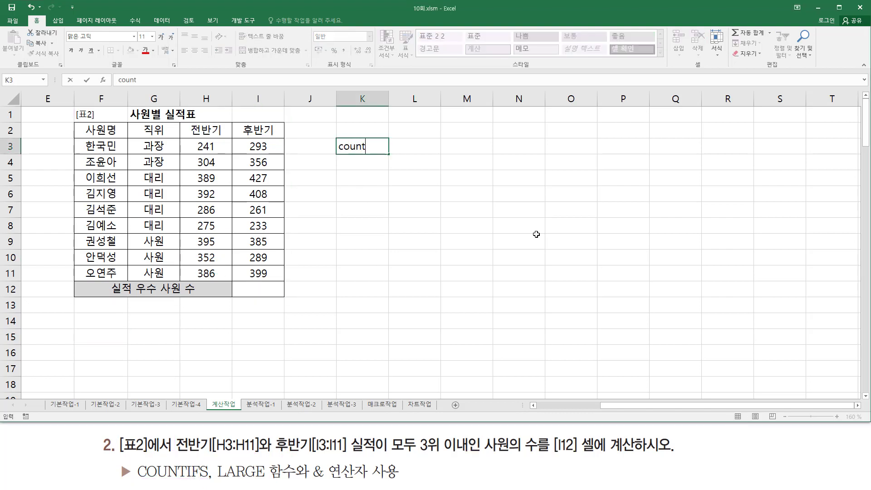
{"action": "type", "text": "ifs( 조건범"}
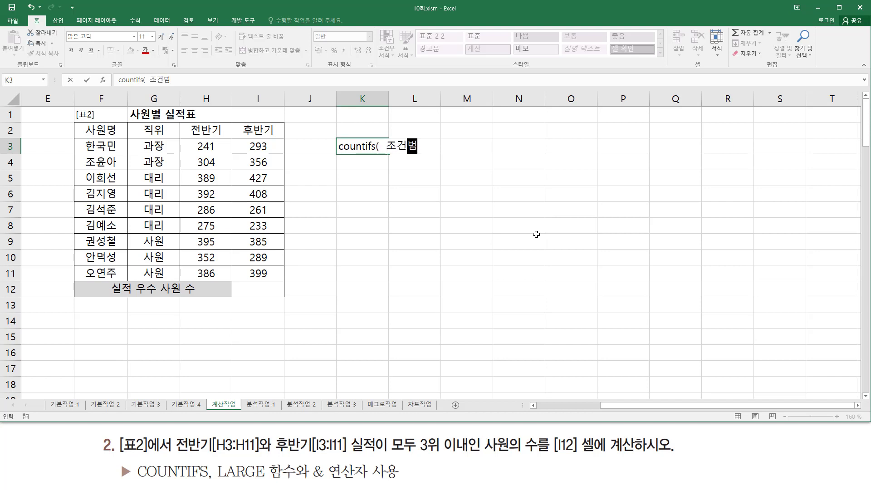
{"action": "type", "text": "위 , \"조건\" "}
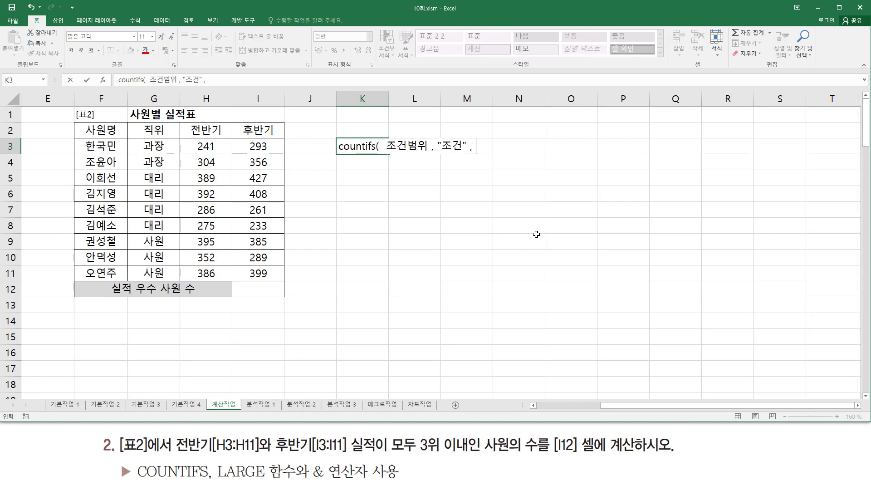
{"action": "type", "text": ", 조건버"}
{"action": "type", "text": "위 "}
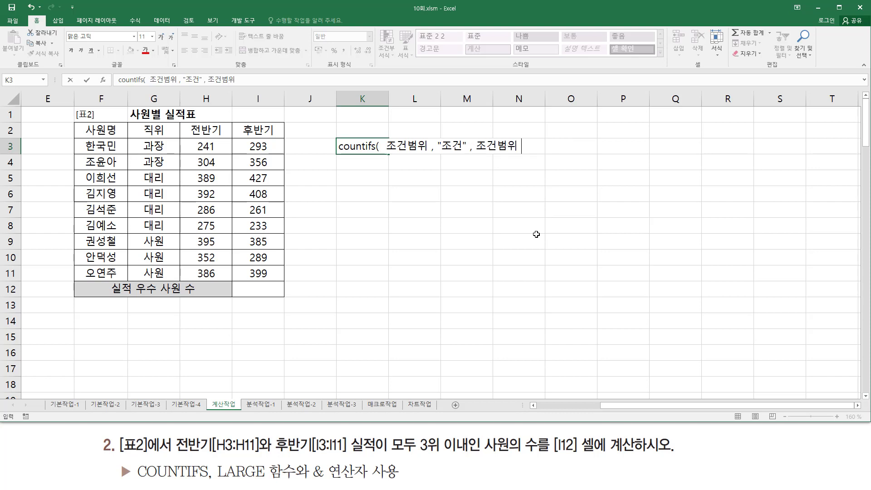
{"action": "type", "text": ", \"조건\" ....."}
{"action": "key", "text": "Return"}
{"action": "key", "text": "Return"}
{"action": "key", "text": "ctrl+2"}
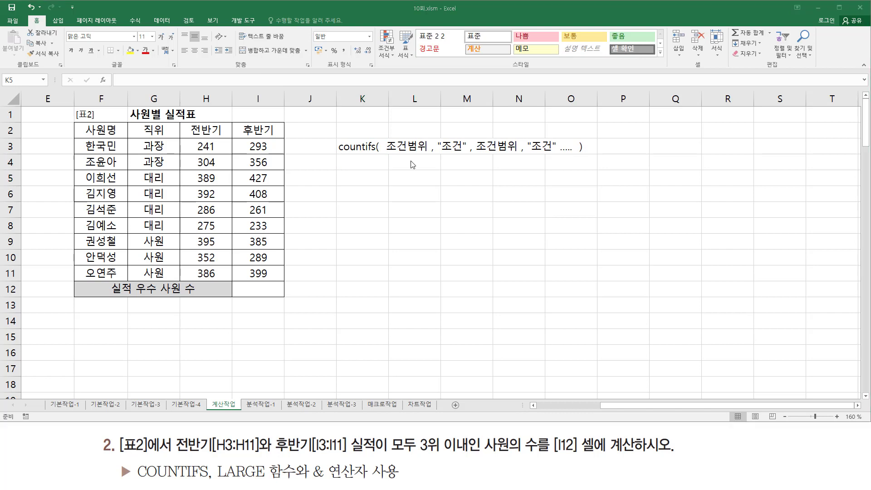
{"action": "left_click_drag", "start_coordinate": [386, 155], "coordinate": [554, 155]}
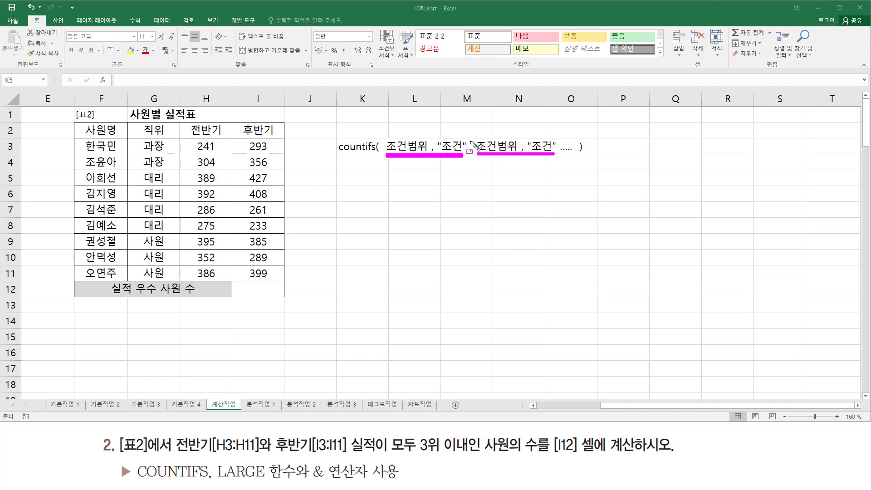
{"action": "left_click_drag", "start_coordinate": [338, 155], "coordinate": [365, 155]}
{"action": "mouse_move", "coordinate": [352, 454]}
{"action": "left_mouse_down"}
{"action": "mouse_move", "coordinate": [470, 455]}
{"action": "mouse_move", "coordinate": [472, 436]}
{"action": "left_mouse_up"}
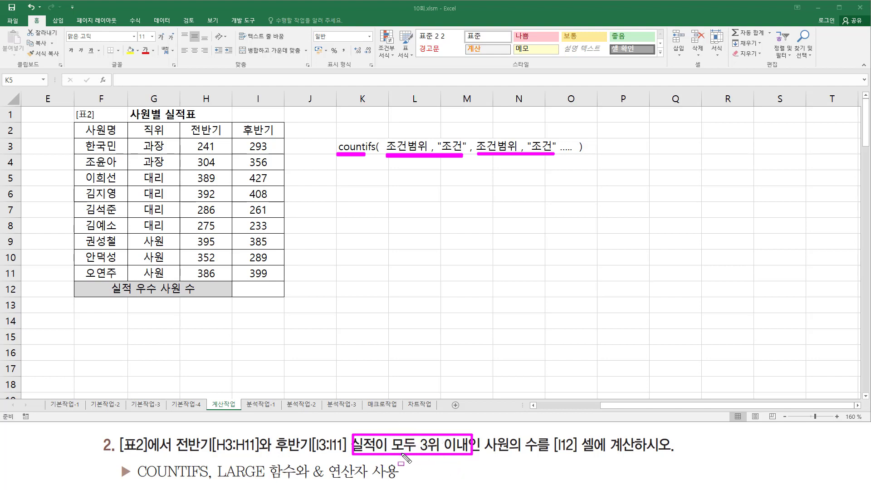
{"action": "mouse_move", "coordinate": [212, 469]}
{"action": "left_mouse_down"}
{"action": "mouse_move", "coordinate": [241, 482]}
{"action": "mouse_move", "coordinate": [296, 483]}
{"action": "left_mouse_up"}
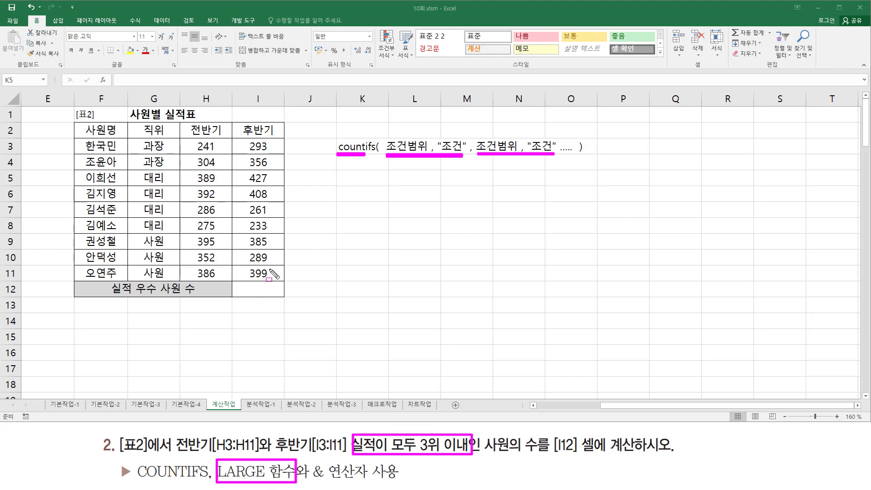
{"action": "left_click_drag", "start_coordinate": [184, 140], "coordinate": [225, 282]}
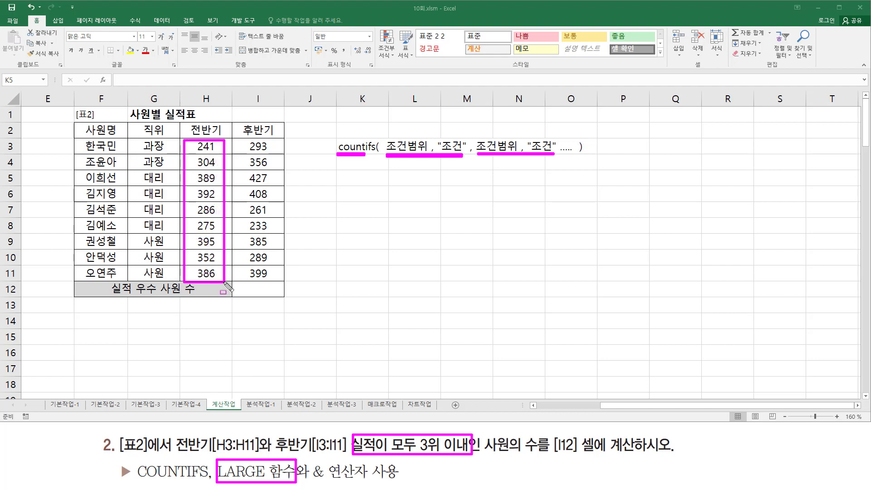
- Enter =LARGE( H3:H11 , 3 ) in I12 to get the third-largest 전반기 value
{"action": "key", "text": "Escape"}
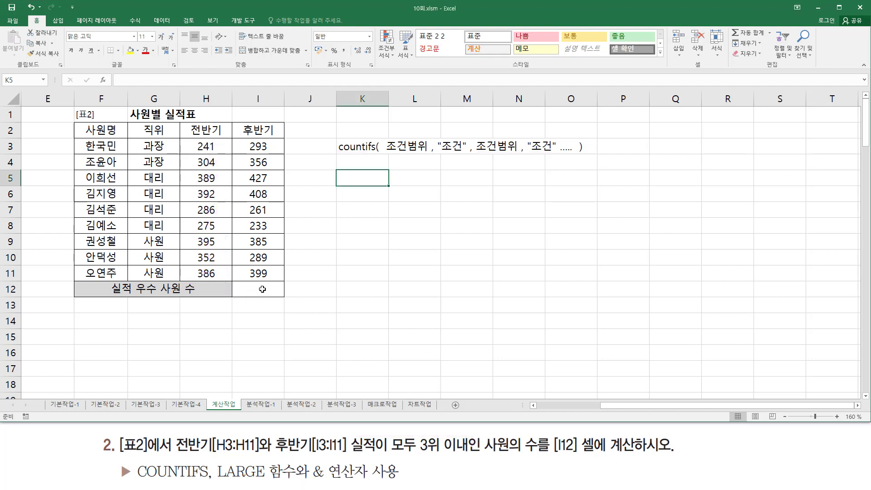
{"action": "left_click", "coordinate": [263, 289]}
{"action": "type", "text": "="}
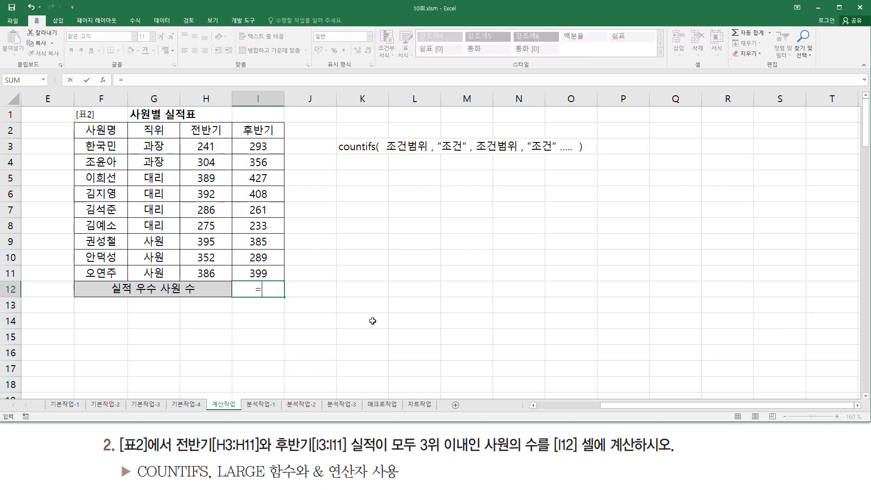
{"action": "type", "text": "la"}
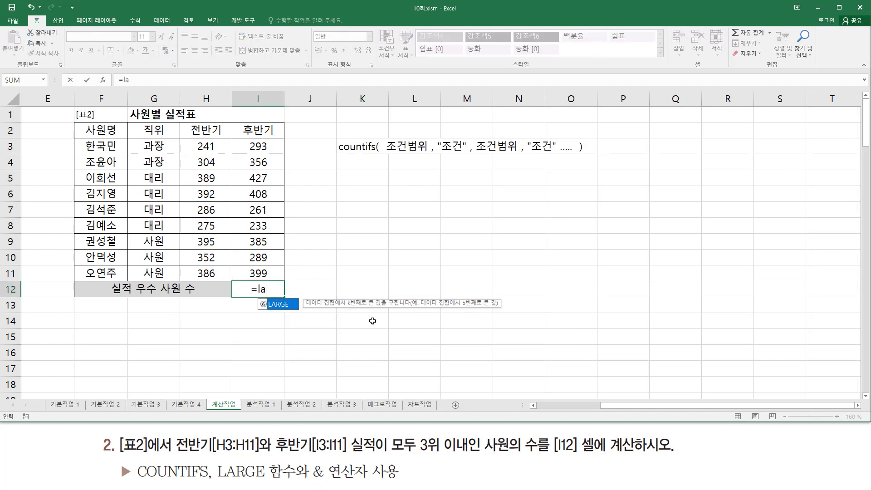
{"action": "key", "text": "Tab"}
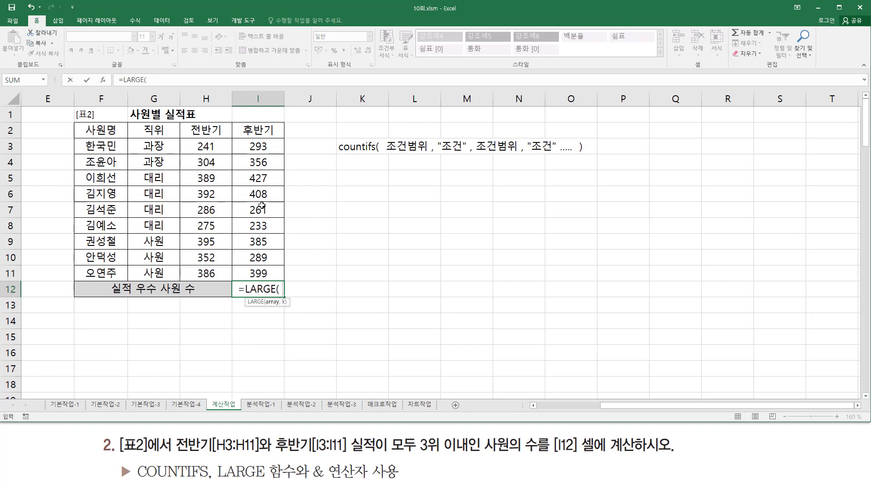
{"action": "left_click_drag", "start_coordinate": [223, 147], "coordinate": [209, 274]}
{"action": "type", "text": ", 3"}
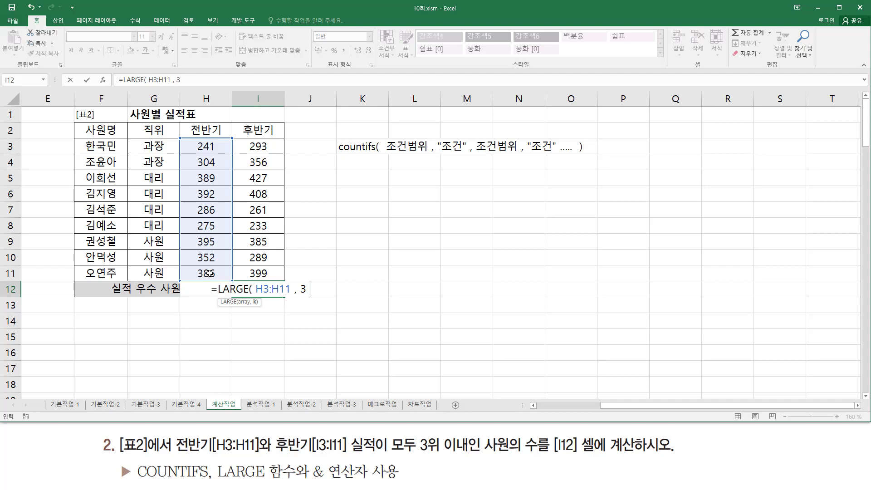
{"action": "type", "text": " )"}
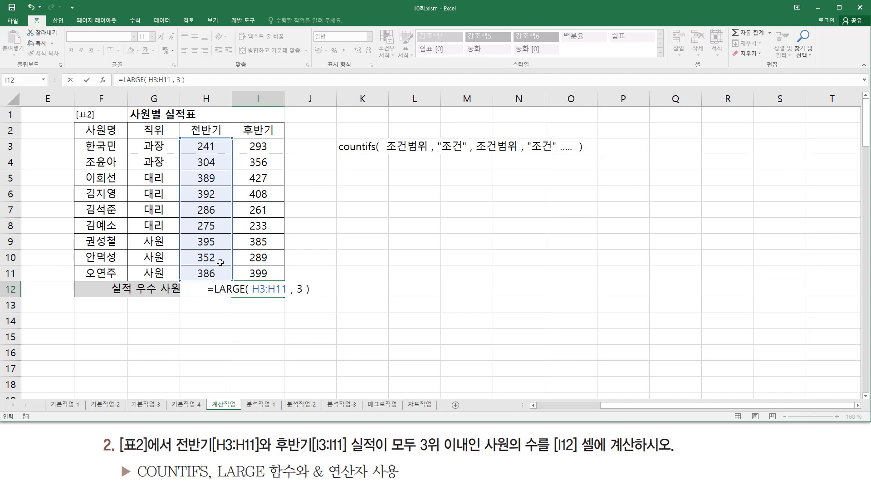
{"action": "key", "text": "ctrl+Return"}
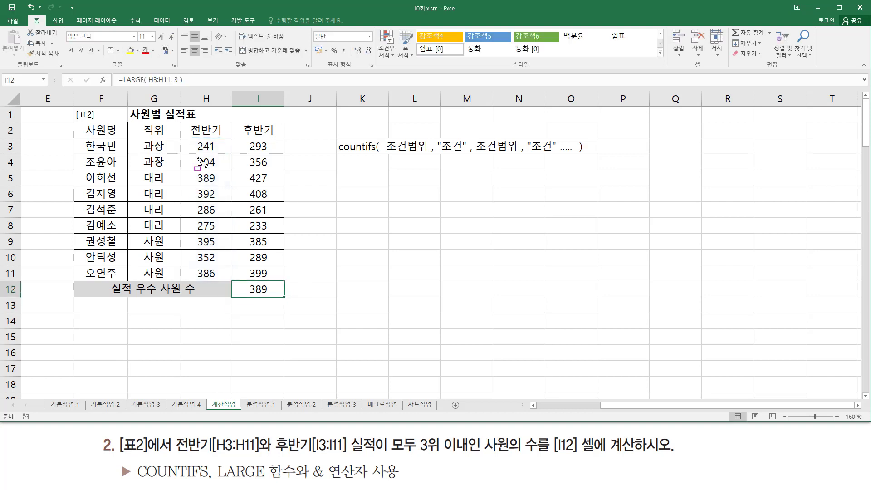
{"action": "mouse_move", "coordinate": [186, 135]}
{"action": "left_mouse_down"}
{"action": "mouse_move", "coordinate": [196, 219]}
{"action": "mouse_move", "coordinate": [230, 283]}
{"action": "left_mouse_up"}
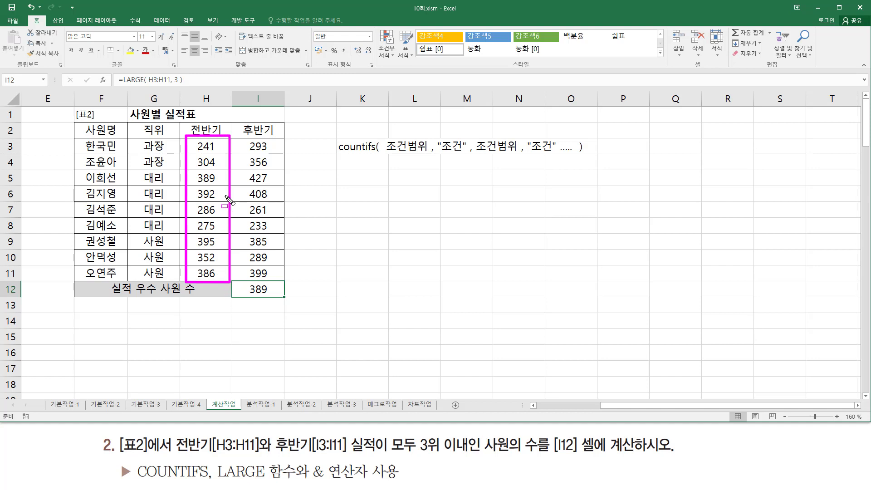
{"action": "left_click_drag", "start_coordinate": [219, 242], "coordinate": [231, 242]}
{"action": "left_click_drag", "start_coordinate": [218, 194], "coordinate": [235, 196]}
{"action": "left_click_drag", "start_coordinate": [218, 178], "coordinate": [233, 179]}
{"action": "mouse_move", "coordinate": [194, 171]}
{"action": "left_mouse_down"}
{"action": "mouse_move", "coordinate": [210, 185]}
{"action": "mouse_move", "coordinate": [219, 171]}
{"action": "mouse_move", "coordinate": [219, 184]}
{"action": "left_mouse_up"}
{"action": "mouse_move", "coordinate": [246, 281]}
{"action": "left_mouse_down"}
{"action": "mouse_move", "coordinate": [245, 293]}
{"action": "mouse_move", "coordinate": [272, 297]}
{"action": "left_mouse_up"}
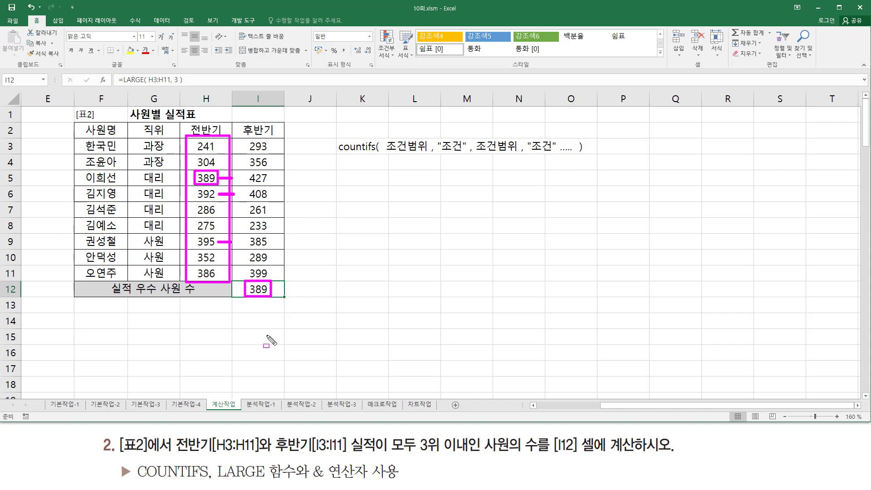
{"action": "left_click_drag", "start_coordinate": [418, 453], "coordinate": [468, 453]}
{"action": "left_click_drag", "start_coordinate": [198, 199], "coordinate": [212, 200]}
{"action": "left_click_drag", "start_coordinate": [200, 247], "coordinate": [210, 247]}
{"action": "key", "text": "Escape"}
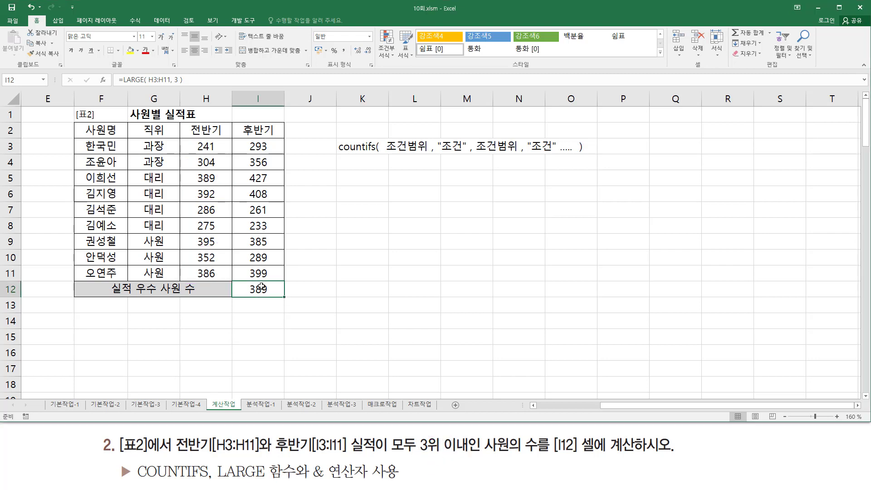
- Cut LARGE( H3:H11, 3 ) out of the formula in I12, keeping only the equals sign
{"action": "double_click", "coordinate": [261, 289]}
{"action": "left_click_drag", "start_coordinate": [216, 289], "coordinate": [363, 289]}
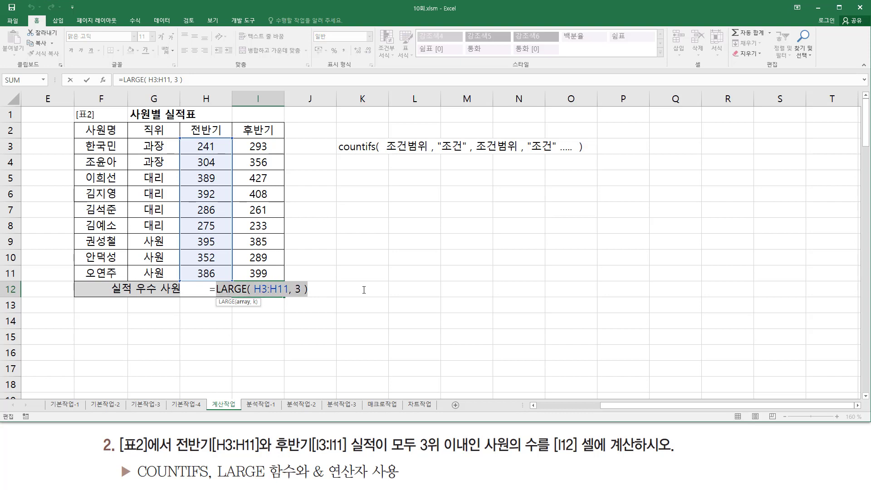
{"action": "key", "text": "ctrl+x"}
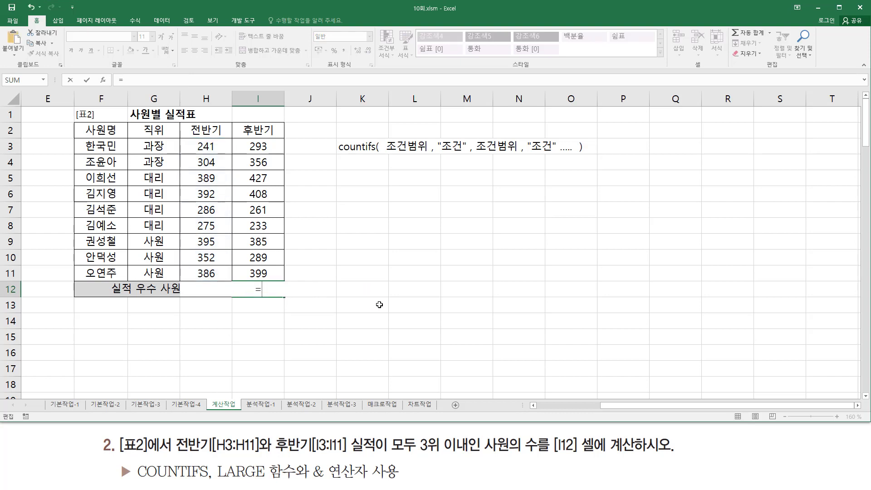
- Build a countifs formula in I12 with criteria range H3:H11 and the cut LARGE expression in the quoted criterion ">=LARGE( H3:H11, 3 )"
{"action": "type", "text": "count"}
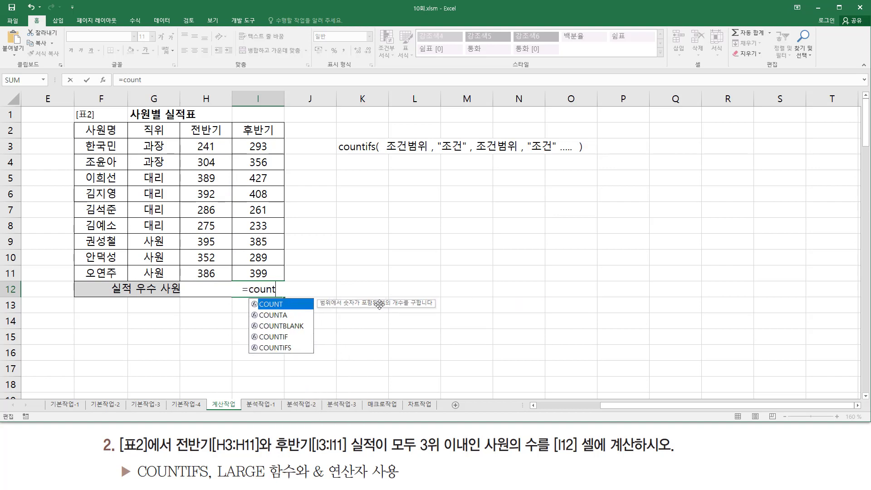
{"action": "type", "text": "ifs("}
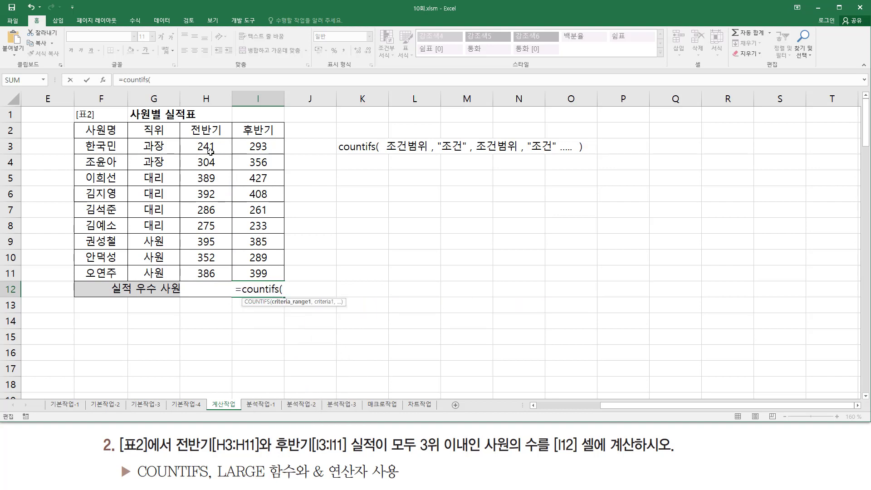
{"action": "left_click_drag", "start_coordinate": [210, 148], "coordinate": [210, 272]}
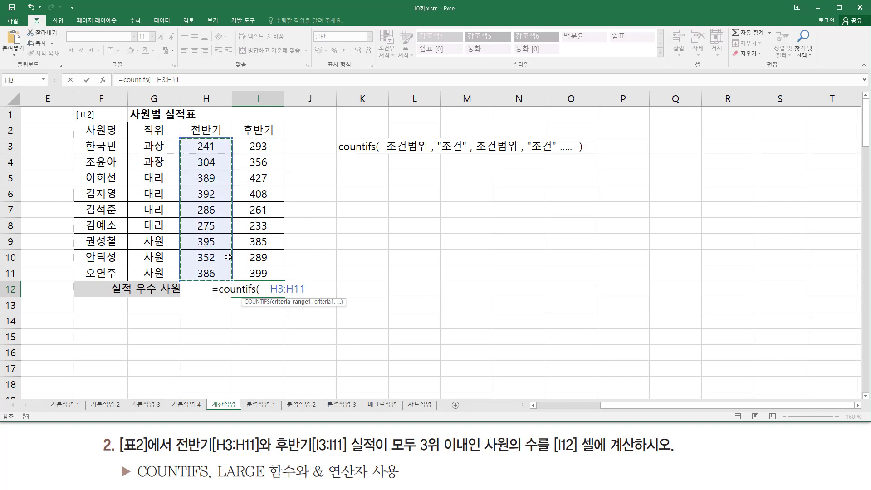
{"action": "type", "text": ", "}
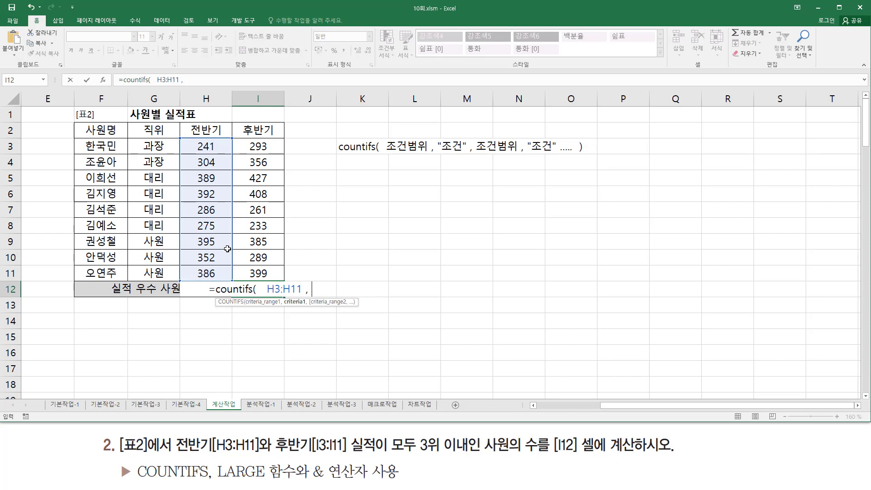
{"action": "type", "text": "\">="}
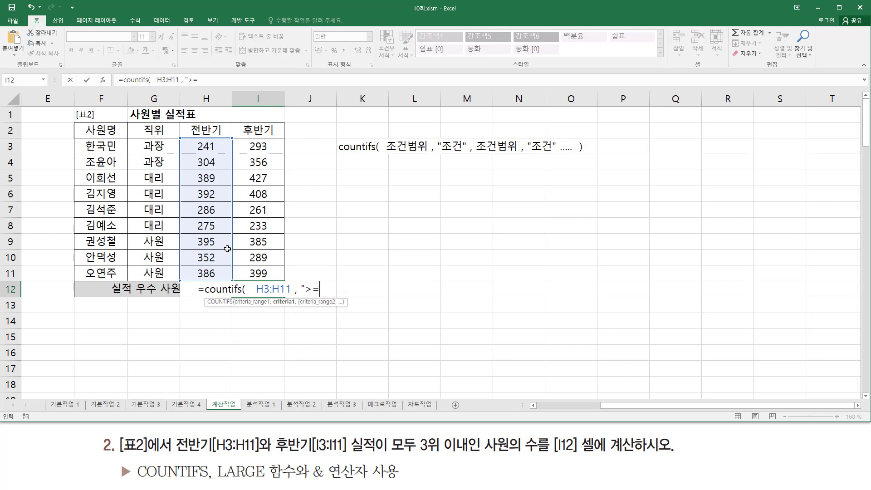
{"action": "type", "text": "LARGE( H3:H11, 3 )"}
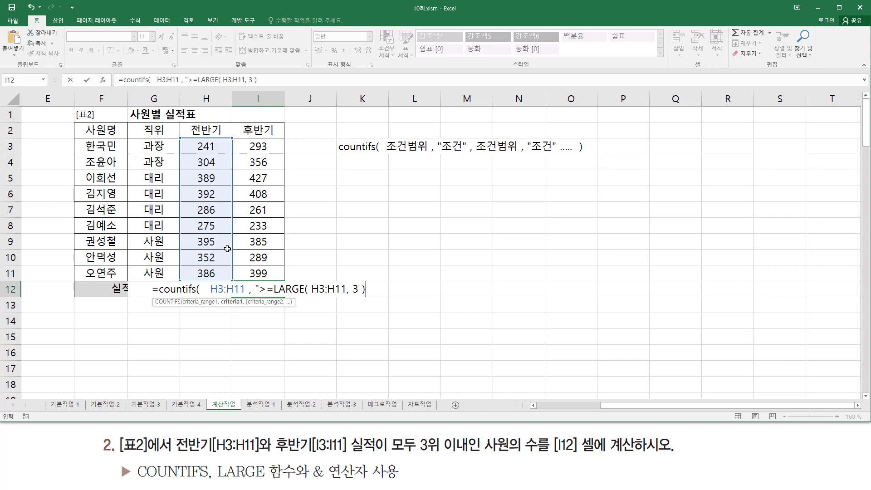
{"action": "type", "text": "\""}
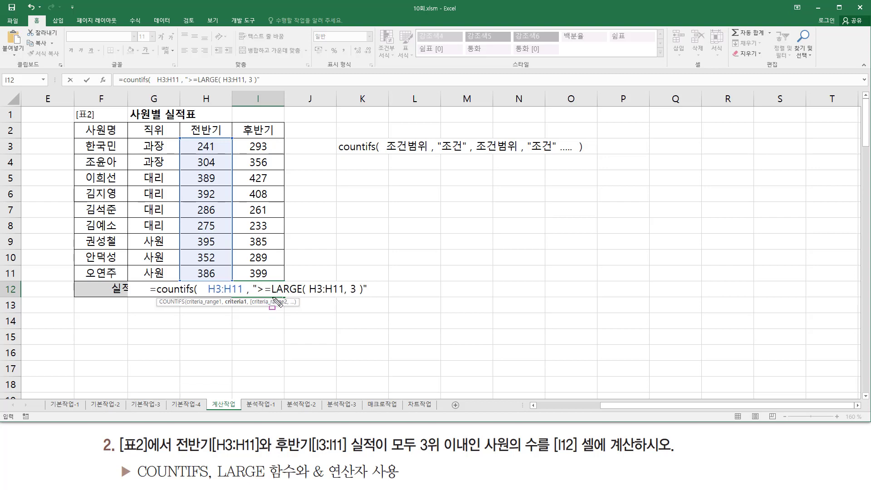
{"action": "mouse_move", "coordinate": [271, 295]}
{"action": "left_mouse_down"}
{"action": "mouse_move", "coordinate": [363, 304]}
{"action": "mouse_move", "coordinate": [362, 296]}
{"action": "left_mouse_up"}
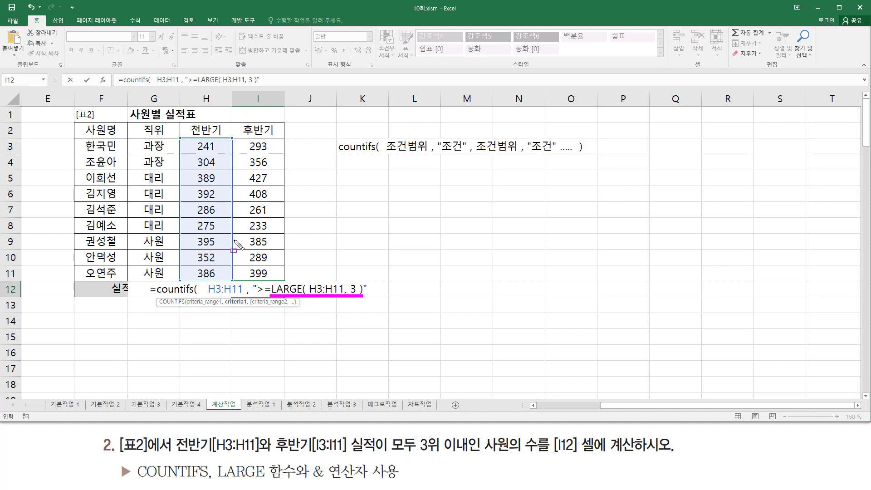
{"action": "left_click_drag", "start_coordinate": [194, 171], "coordinate": [219, 185]}
{"action": "left_click_drag", "start_coordinate": [193, 234], "coordinate": [220, 250]}
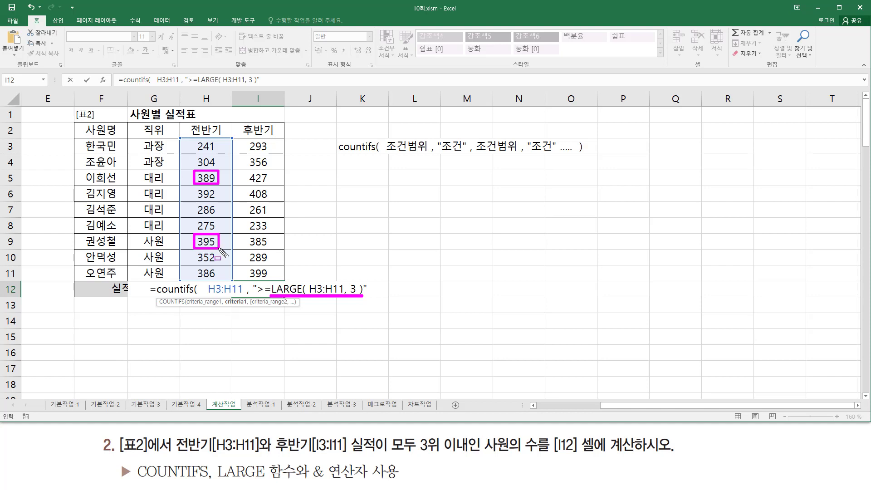
{"action": "left_click_drag", "start_coordinate": [194, 187], "coordinate": [219, 202]}
{"action": "left_click", "coordinate": [267, 283]}
{"action": "key", "text": "Escape"}
{"action": "left_click", "coordinate": [273, 289]}
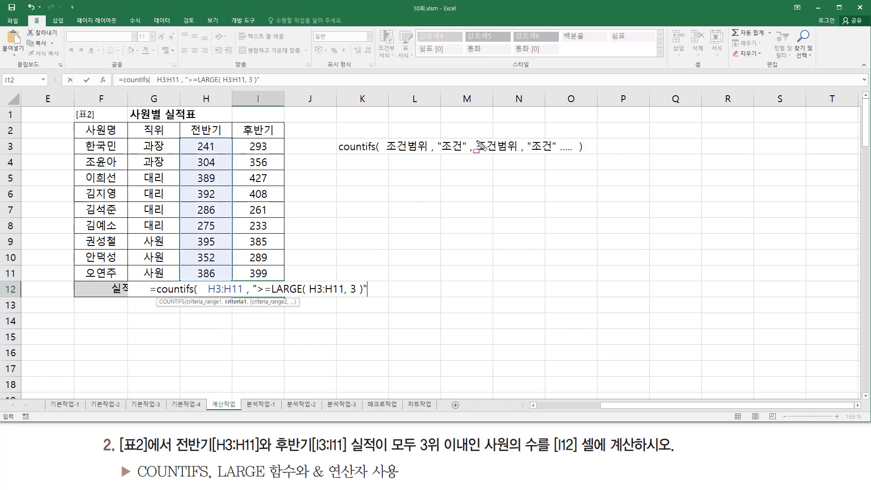
{"action": "mouse_move", "coordinate": [439, 155]}
{"action": "left_mouse_down"}
{"action": "mouse_move", "coordinate": [468, 155]}
{"action": "mouse_move", "coordinate": [465, 146]}
{"action": "left_mouse_up"}
{"action": "left_click", "coordinate": [439, 136]}
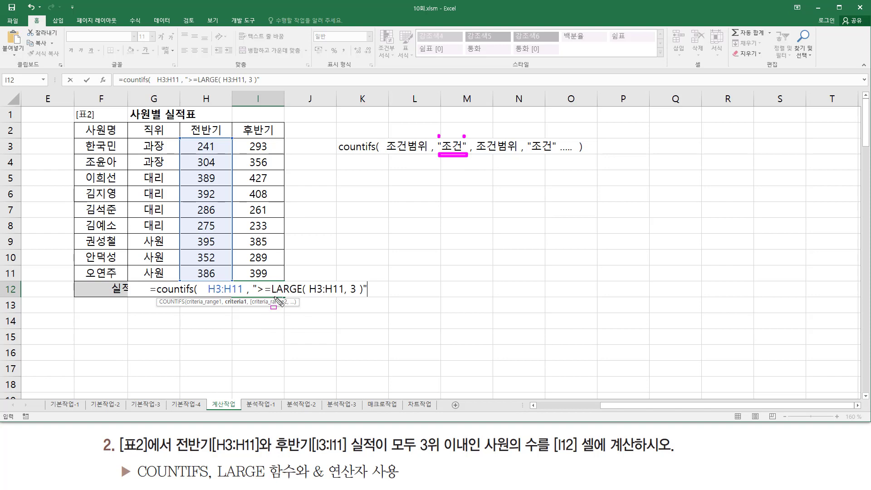
{"action": "left_click_drag", "start_coordinate": [273, 298], "coordinate": [362, 298]}
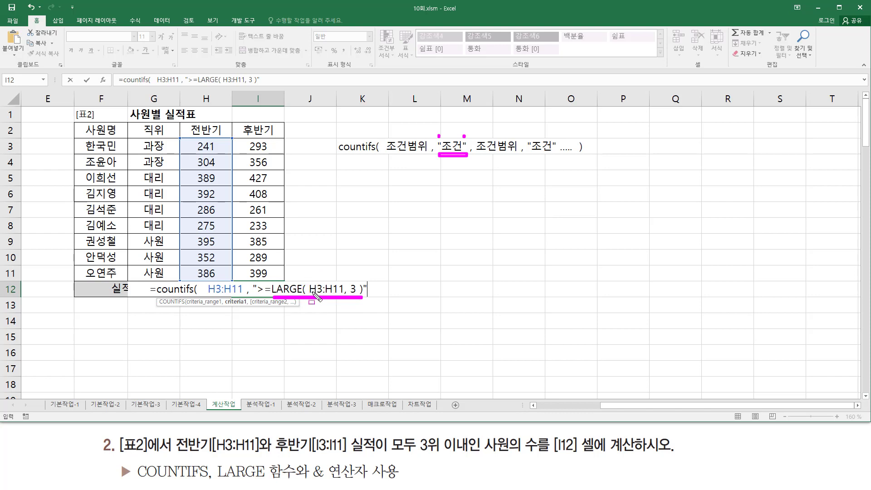
{"action": "key", "text": "Escape"}
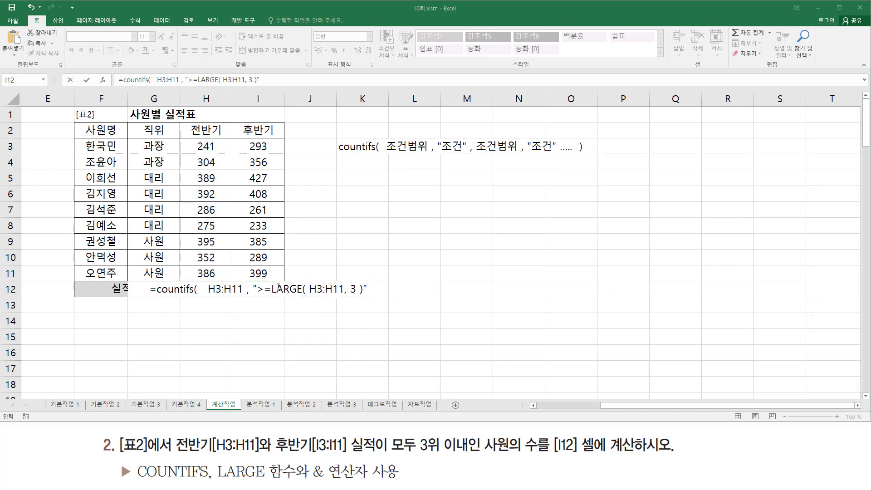
- Rewrite the first countifs criterion in I12 as ">=" & LARGE( H3:H11, 3 ), with only the operator in quotes
{"action": "left_click", "coordinate": [364, 289]}
{"action": "key", "text": "BackSpace"}
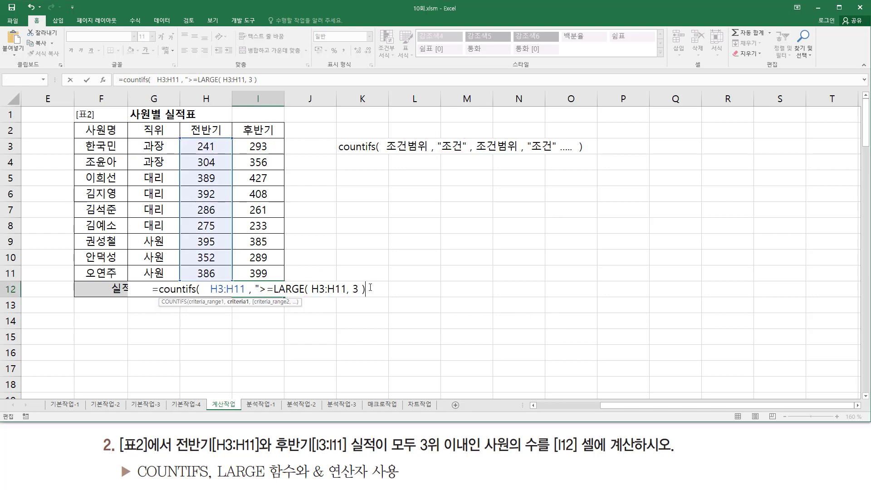
{"action": "left_click", "coordinate": [273, 289]}
{"action": "type", "text": "\""}
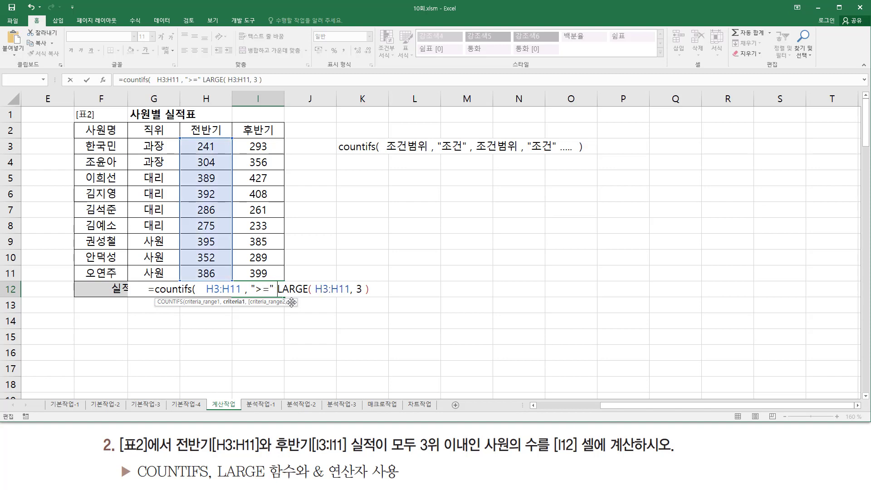
{"action": "type", "text": "&"}
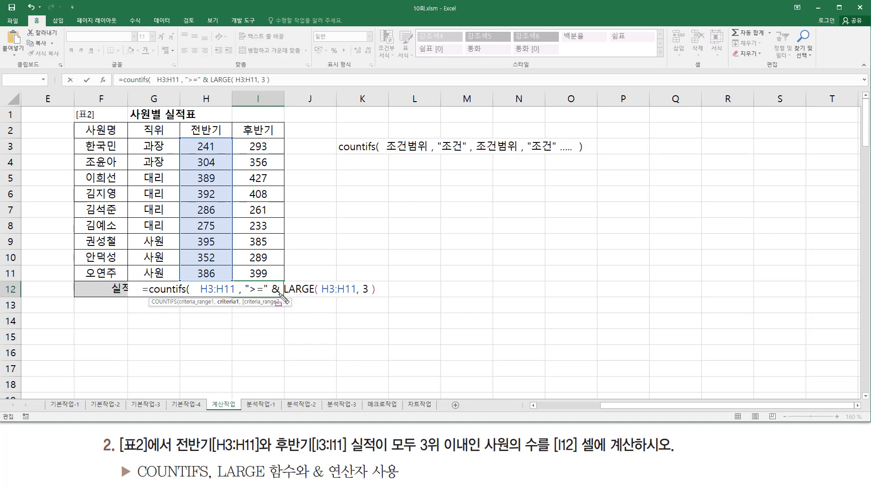
{"action": "left_click_drag", "start_coordinate": [285, 297], "coordinate": [375, 297]}
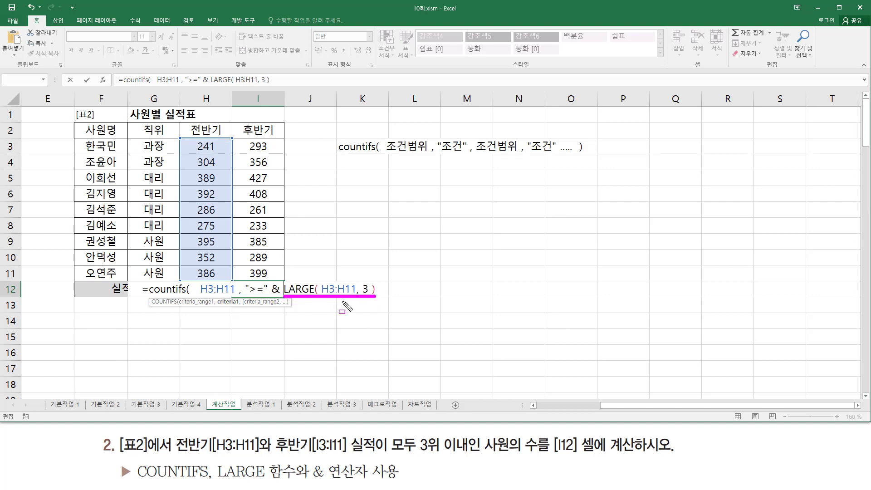
{"action": "left_click_drag", "start_coordinate": [248, 296], "coordinate": [281, 300]}
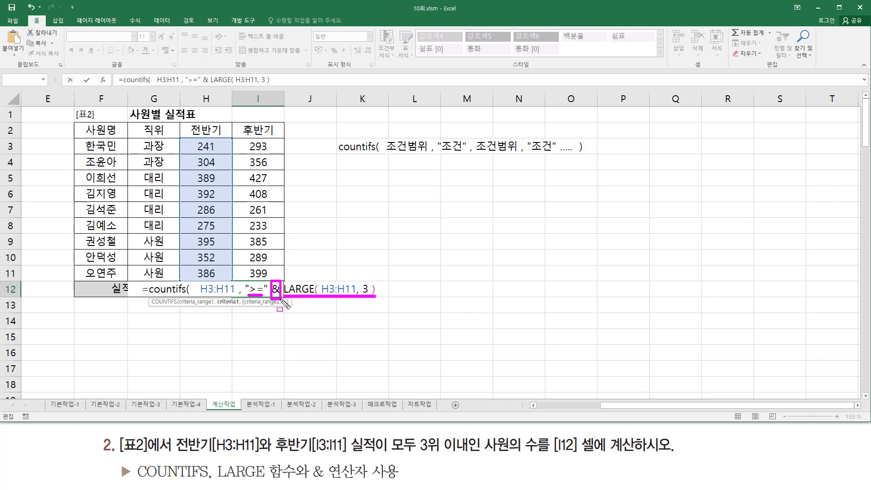
{"action": "key", "text": "Escape"}
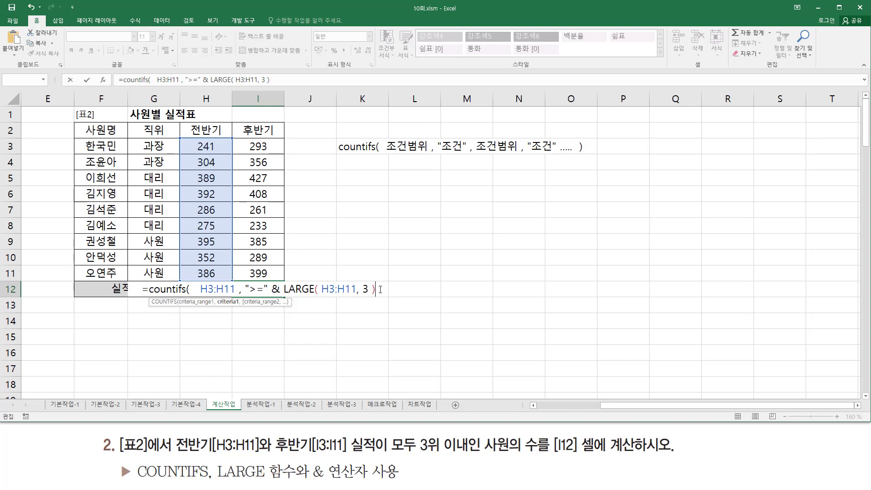
- Add the second criteria range I3:I11 with the criterion ">=" & LARGE( I3:I11 , 3 ) to the countifs formula in I12
{"action": "type", "text": ","}
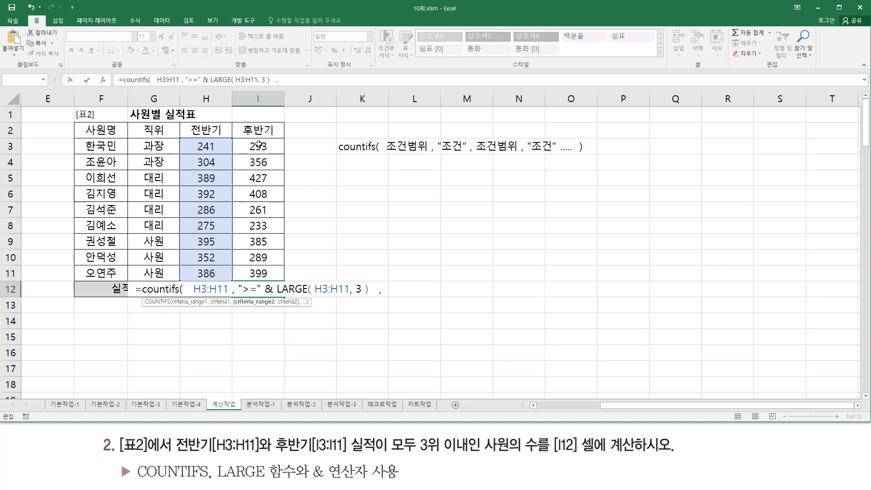
{"action": "left_click_drag", "start_coordinate": [258, 146], "coordinate": [258, 272]}
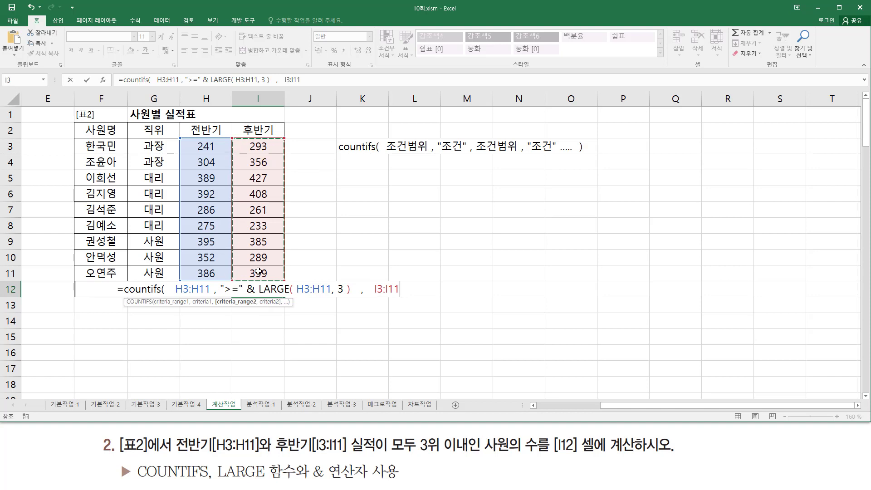
{"action": "type", "text": ","}
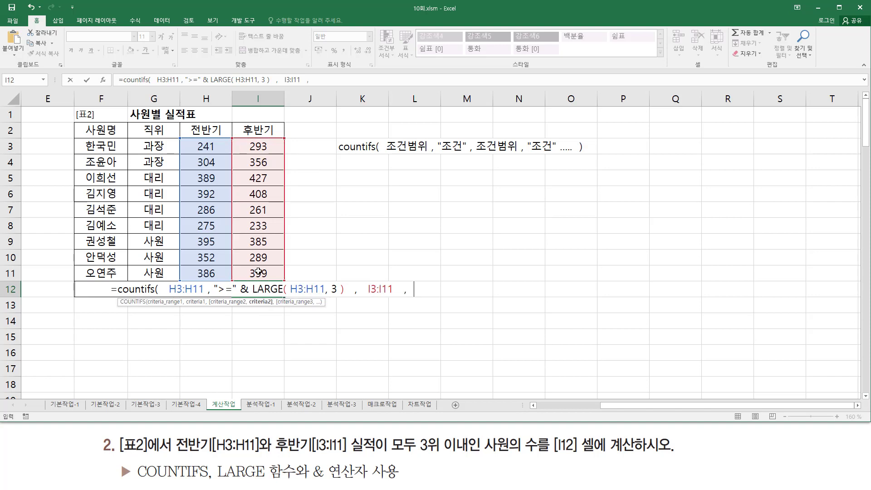
{"action": "type", "text": "  \">="}
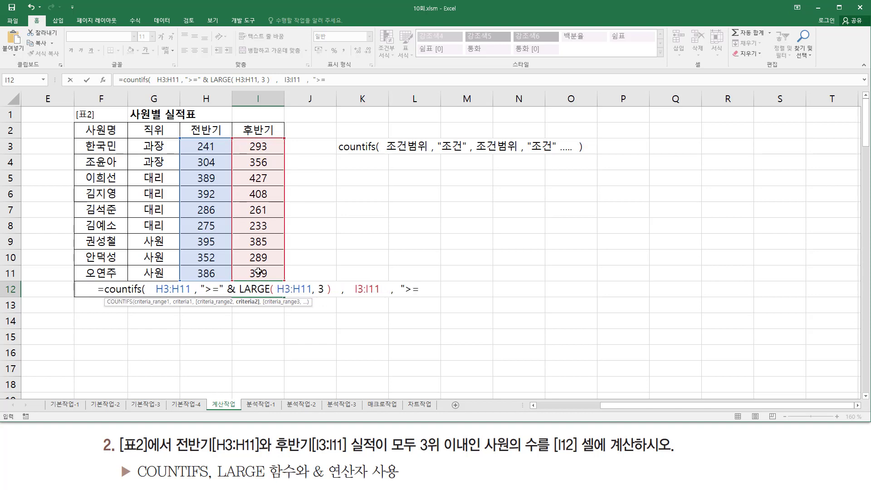
{"action": "type", "text": "\" &"}
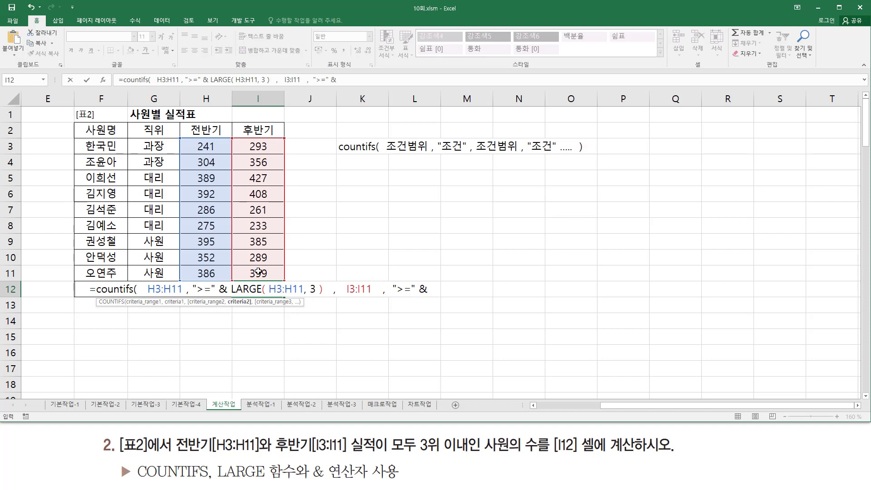
{"action": "type", "text": "la"}
{"action": "key", "text": "Tab"}
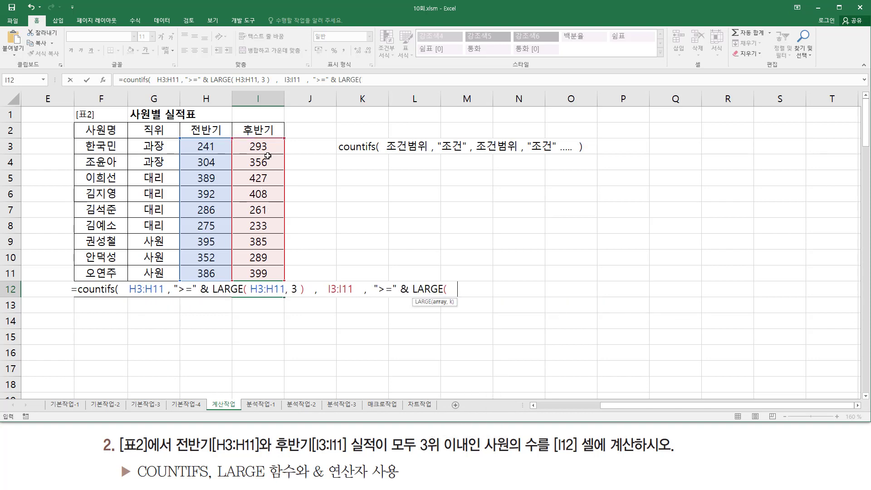
{"action": "left_click_drag", "start_coordinate": [271, 147], "coordinate": [275, 272]}
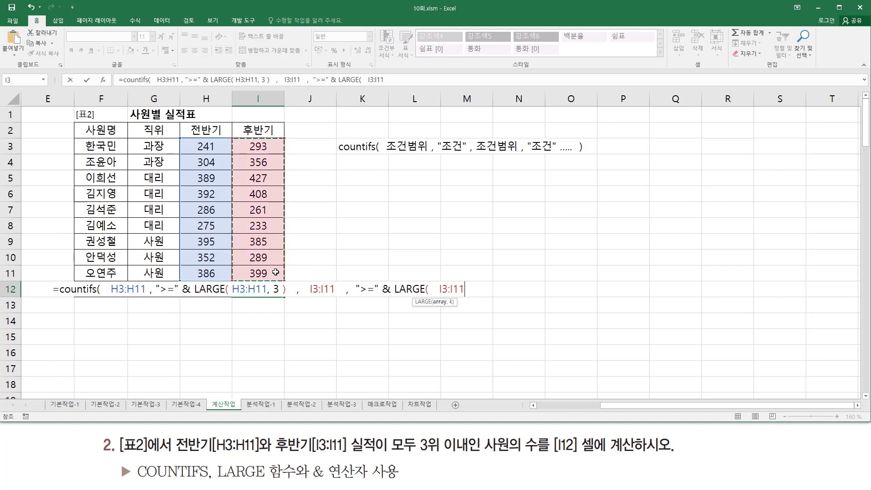
{"action": "type", "text": ",  3  "}
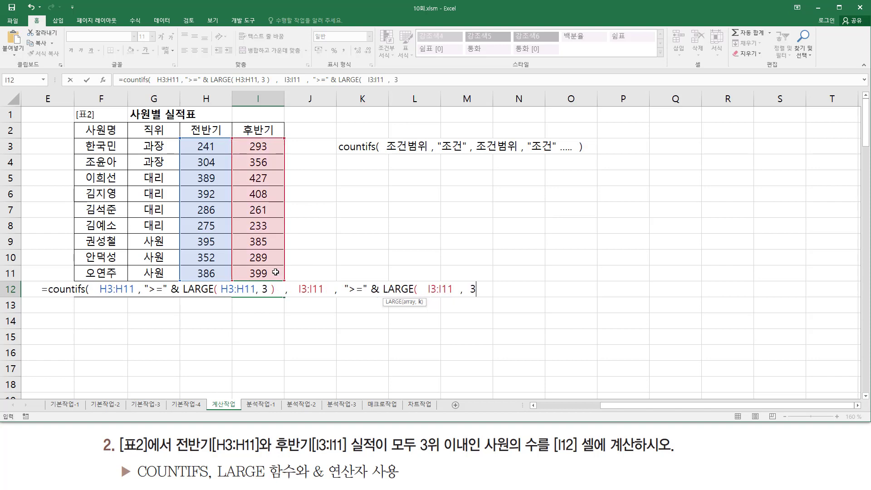
{"action": "type", "text": ")"}
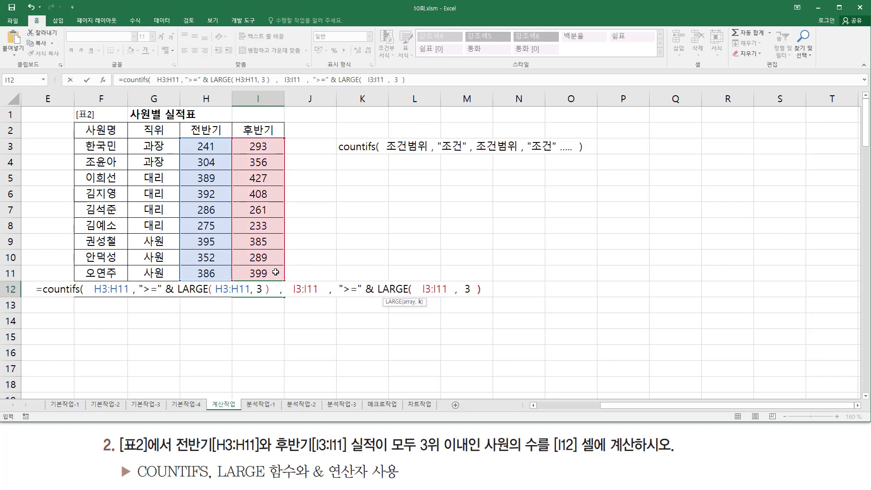
- Remove the extra space before I3:I11 in the second LARGE, then close the countifs parenthesis and commit the formula in I12
{"action": "left_click", "coordinate": [415, 289]}
{"action": "key", "text": "Delete"}
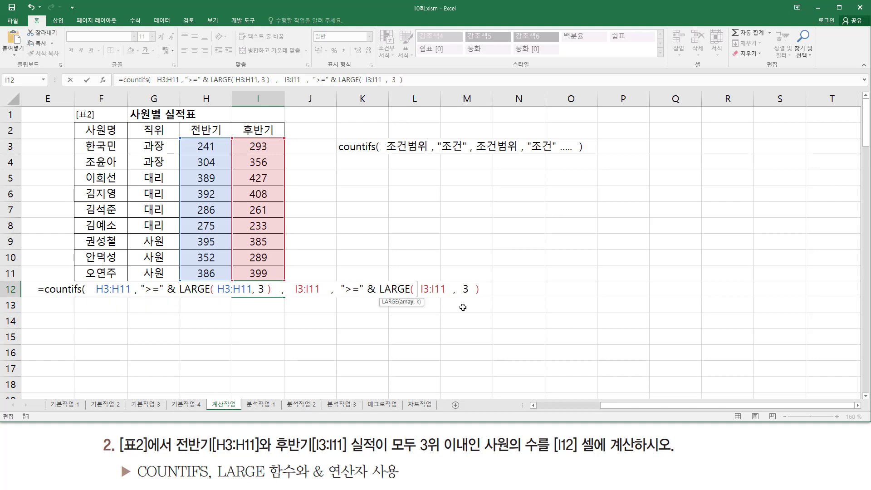
{"action": "key", "text": "End"}
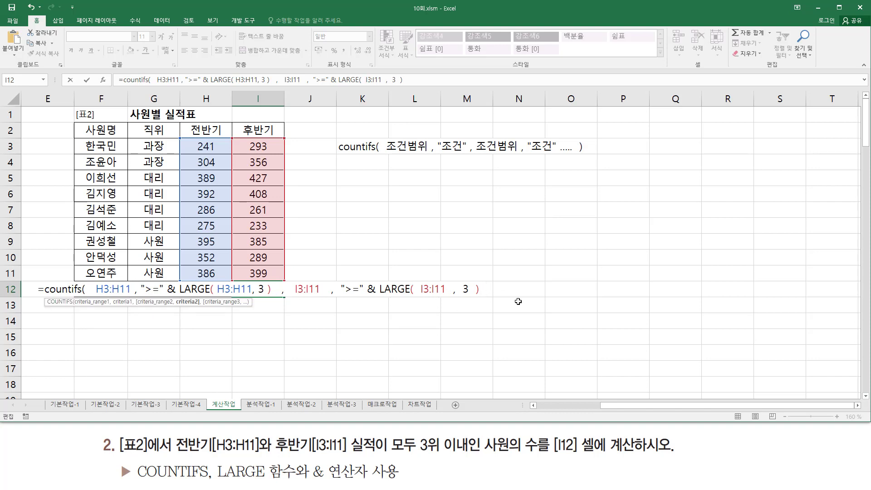
{"action": "type", "text": ")"}
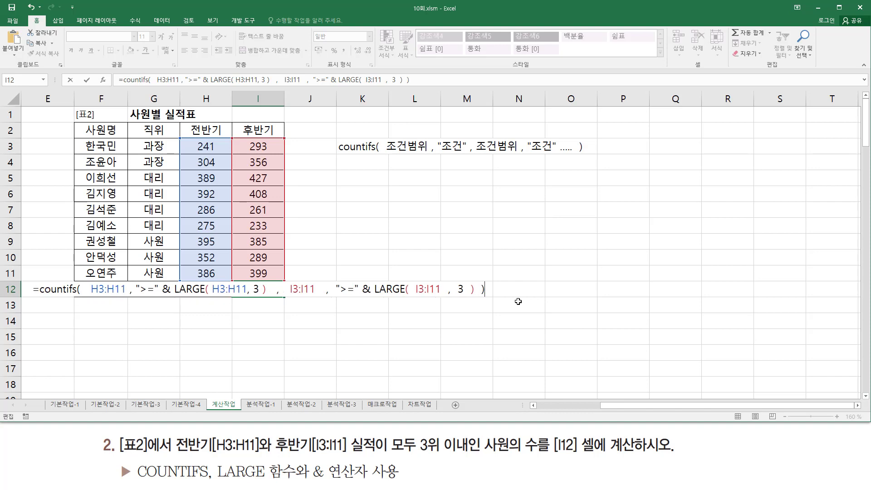
{"action": "key", "text": "Return"}
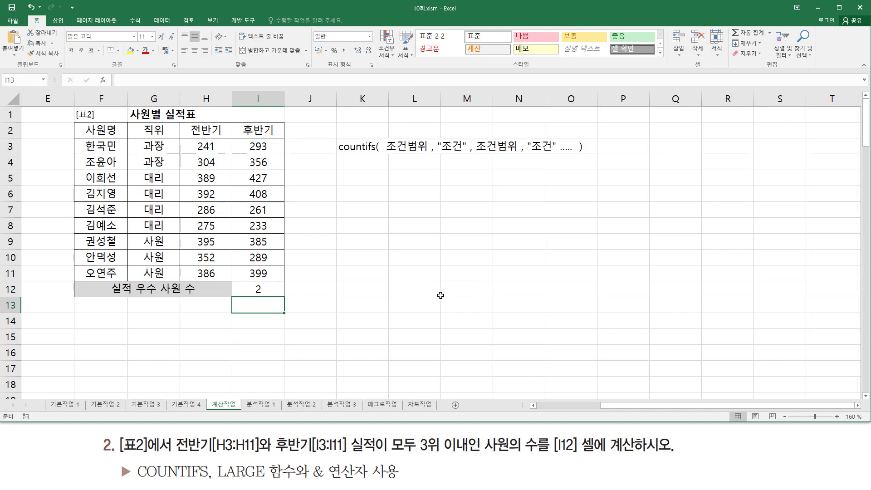
- Put the finished COUNTIFS formula from I12 into K7 as visible red reference text
{"action": "left_click", "coordinate": [276, 286]}
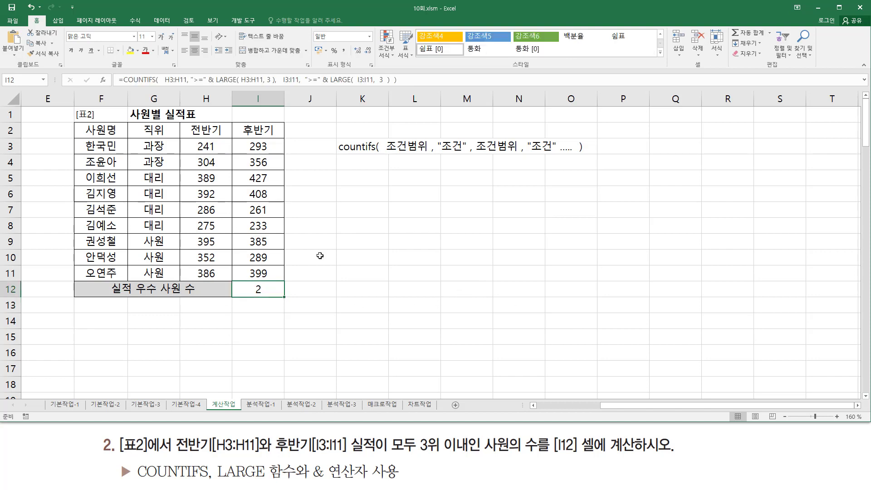
{"action": "key", "text": "Return"}
{"action": "left_click", "coordinate": [370, 222]}
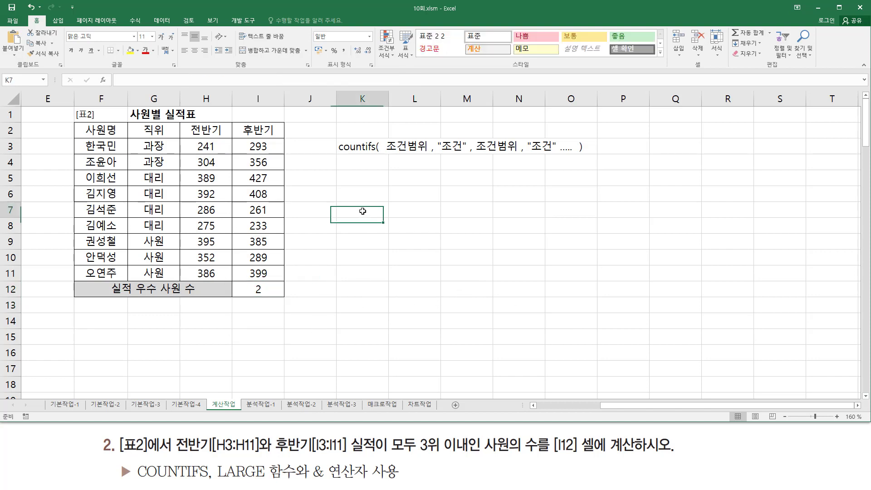
{"action": "left_click", "coordinate": [362, 210]}
{"action": "type", "text": "=COUNTIFS( H3:H11, \">=\" & LARGE( H3:H11, 3 ), I3:I11, \">=\" & LARGE( I3:I11, 3 ) )"}
{"action": "key", "text": "Return"}
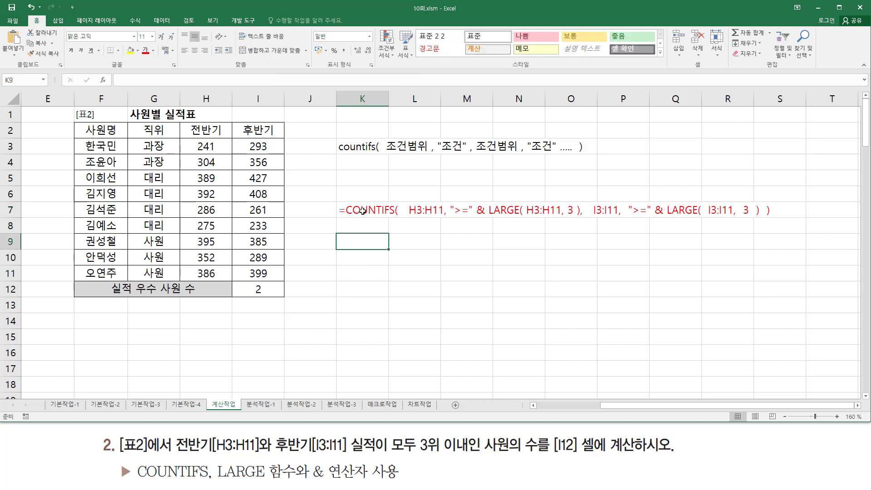
{"action": "left_click", "coordinate": [413, 291]}
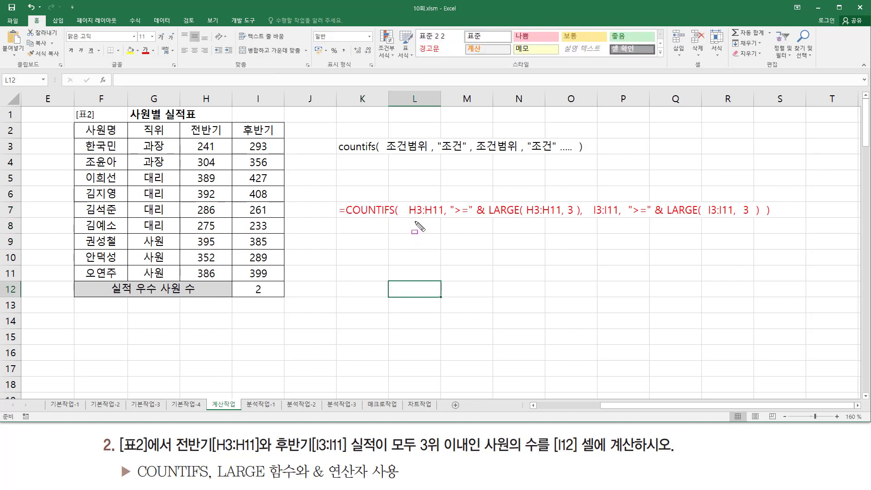
{"action": "left_click_drag", "start_coordinate": [408, 222], "coordinate": [763, 220]}
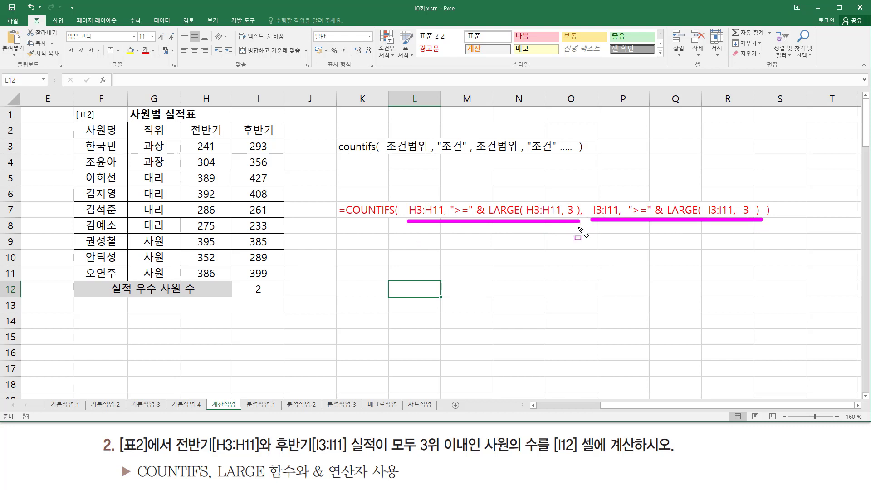
{"action": "mouse_move", "coordinate": [408, 198]}
{"action": "left_mouse_down"}
{"action": "mouse_move", "coordinate": [408, 221]}
{"action": "mouse_move", "coordinate": [441, 222]}
{"action": "mouse_move", "coordinate": [441, 197]}
{"action": "mouse_move", "coordinate": [443, 222]}
{"action": "mouse_move", "coordinate": [443, 197]}
{"action": "left_mouse_up"}
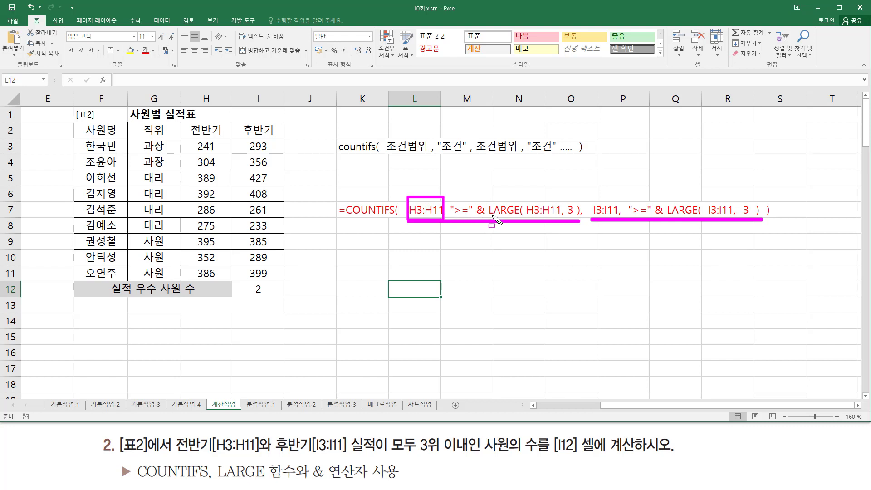
{"action": "left_click_drag", "start_coordinate": [489, 215], "coordinate": [579, 215]}
{"action": "left_click_drag", "start_coordinate": [451, 215], "coordinate": [468, 216]}
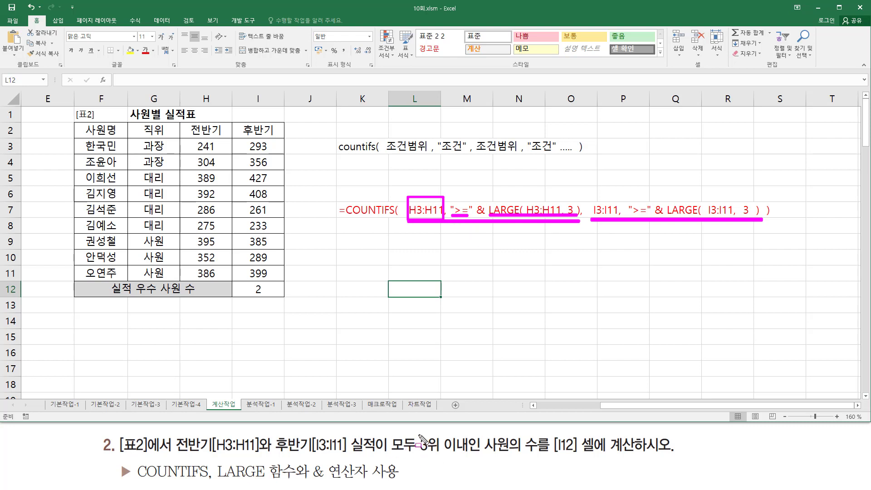
{"action": "left_click_drag", "start_coordinate": [417, 435], "coordinate": [470, 457]}
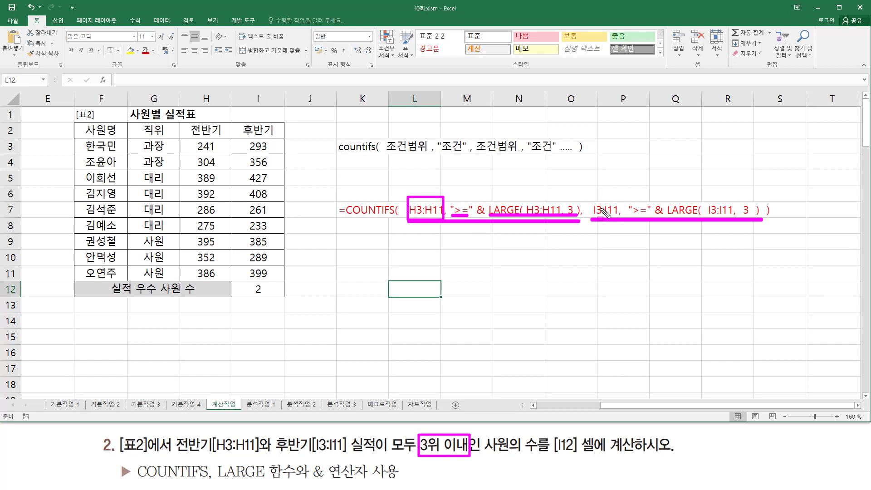
{"action": "left_click_drag", "start_coordinate": [589, 198], "coordinate": [618, 222]}
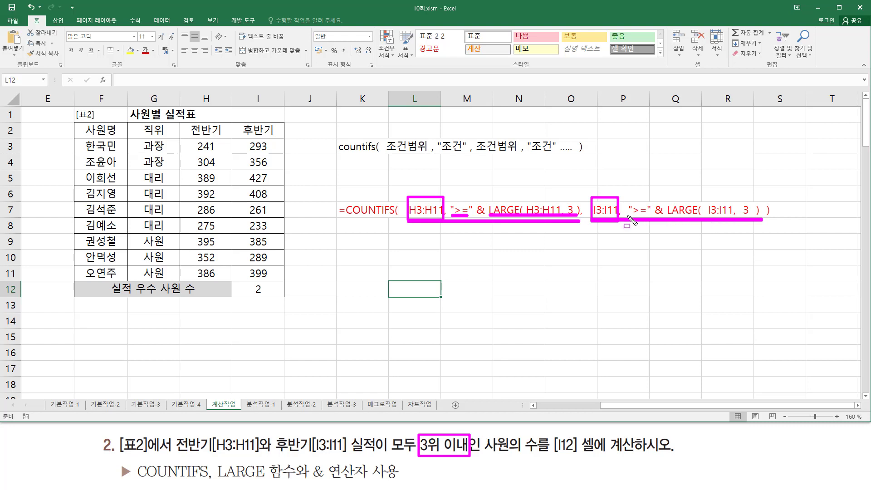
{"action": "left_click_drag", "start_coordinate": [631, 217], "coordinate": [689, 217]}
{"action": "left_click_drag", "start_coordinate": [748, 219], "coordinate": [761, 220]}
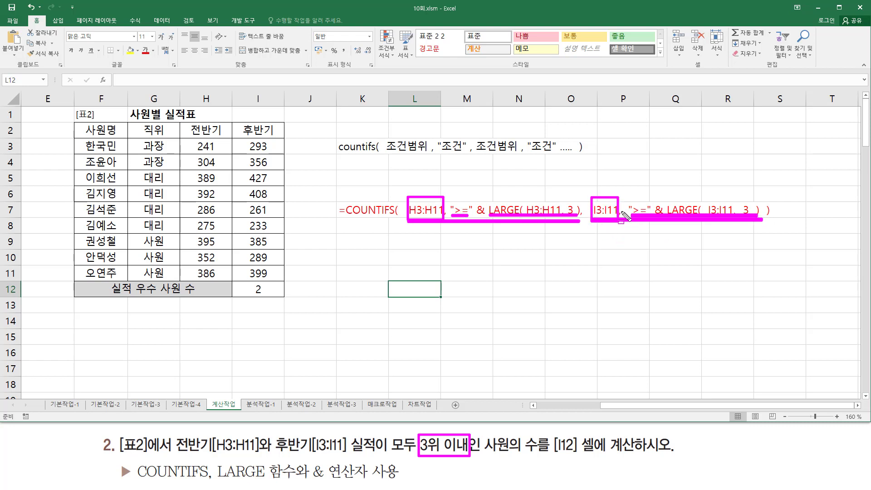
{"action": "key", "text": "e"}
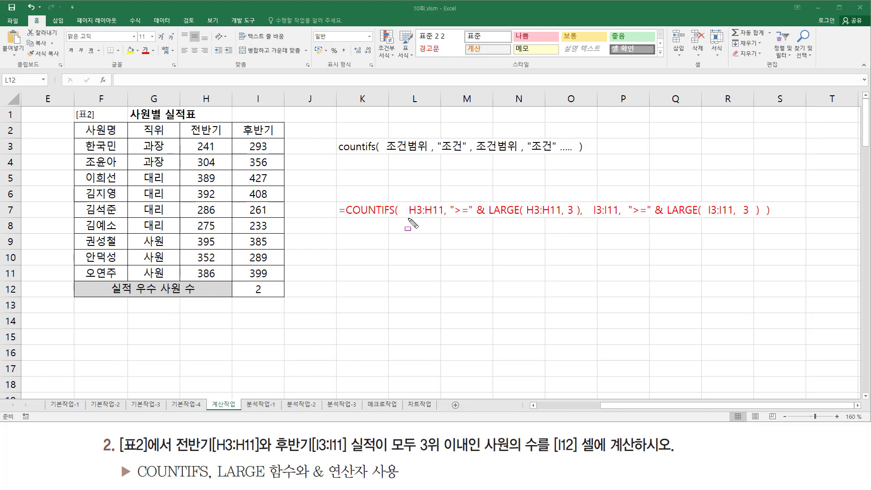
{"action": "left_click_drag", "start_coordinate": [346, 218], "coordinate": [381, 217]}
{"action": "key", "text": "Escape"}
{"action": "left_click", "coordinate": [392, 257]}
{"action": "left_click_drag", "start_coordinate": [436, 160], "coordinate": [472, 160]}
{"action": "key", "text": "Escape"}
- Enter the sample criterion ">=180" with its quotation marks in K5 and move it up to K4
{"action": "left_click", "coordinate": [380, 177]}
{"action": "type", "text": "\""}
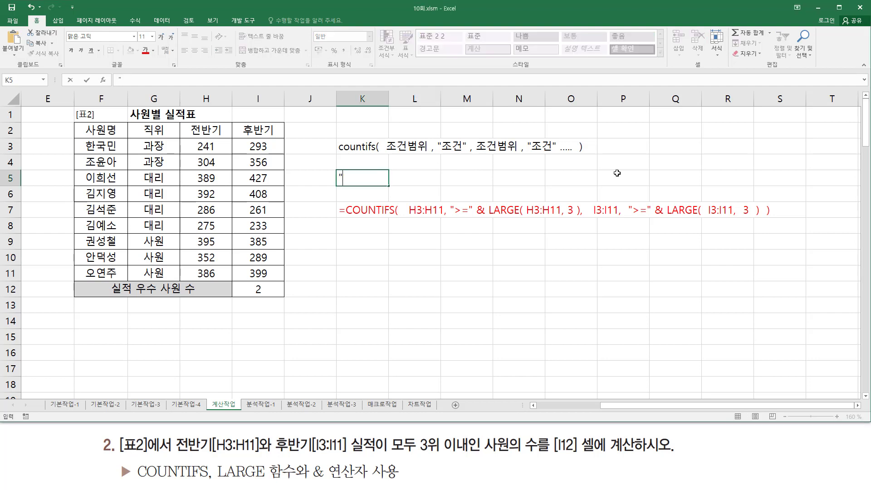
{"action": "type", "text": ">=180\""}
{"action": "key", "text": "Return"}
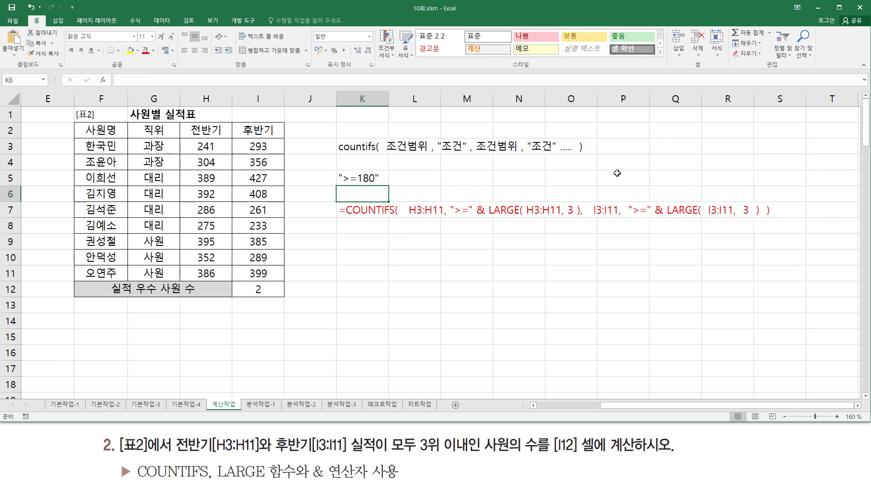
{"action": "key", "text": "Up"}
{"action": "key", "text": "ctrl+x"}
{"action": "key", "text": "Up"}
{"action": "key", "text": "ctrl+v"}
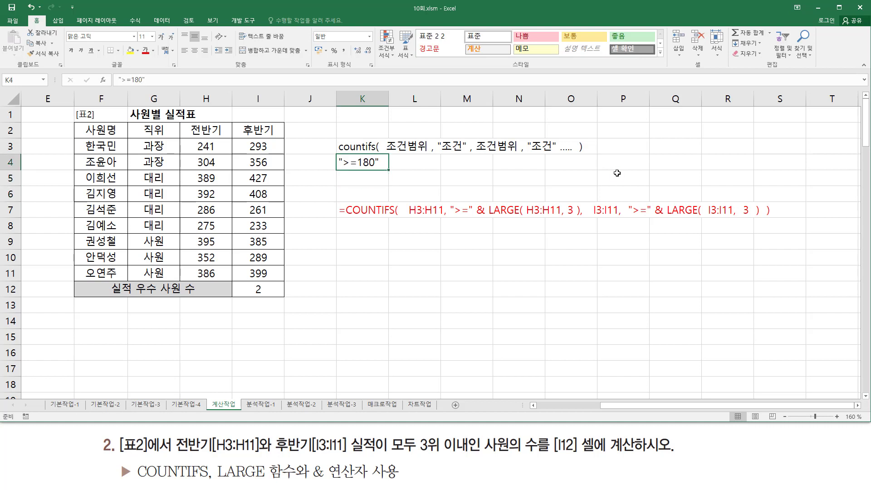
{"action": "key", "text": "Down"}
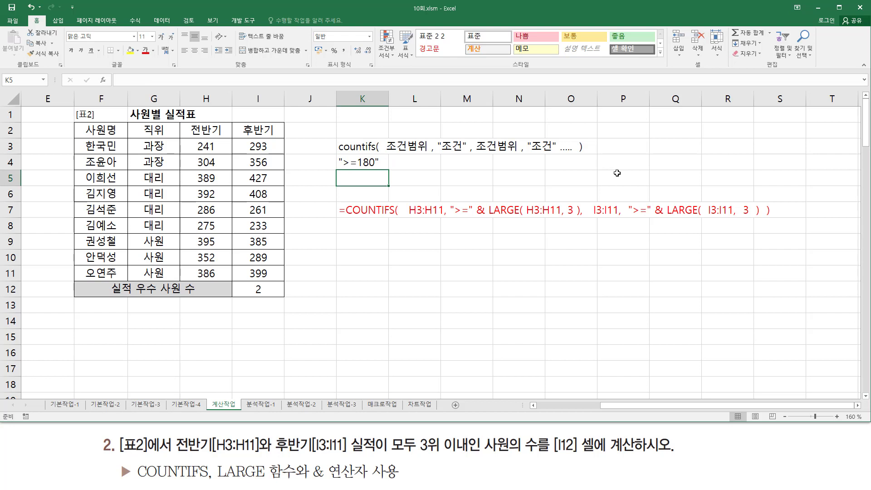
- Enter the sample text criterion "과장" with its quotation marks in K5
{"action": "type", "text": "\"rhk"}
{"action": "key", "text": "BackSpace"}
{"action": "key", "text": "BackSpace"}
{"action": "key", "text": "Hangul"}
{"action": "type", "text": "ㄱ"}
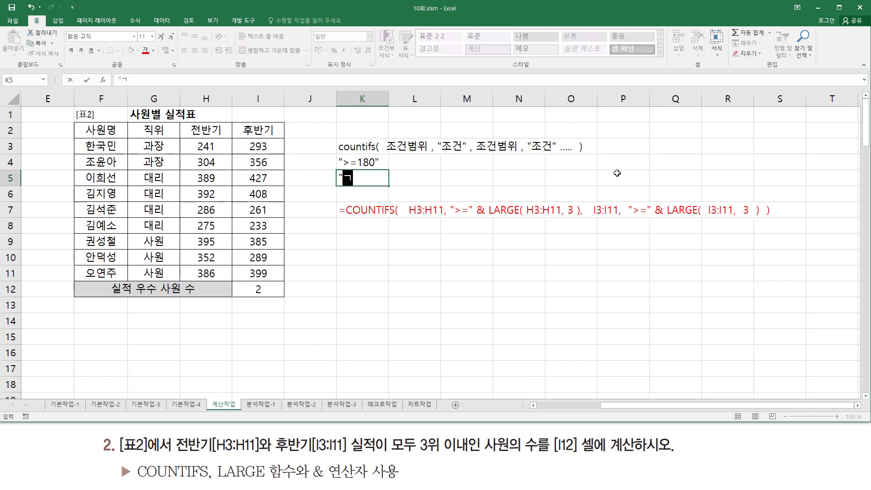
{"action": "type", "text": "자"}
{"action": "key", "text": "Return"}
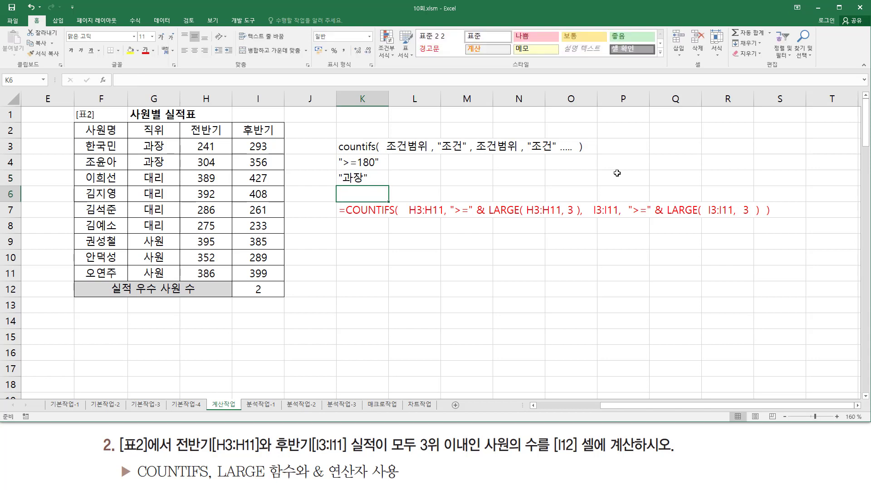
{"action": "key", "text": "Up"}
{"action": "key", "text": "Up"}
{"action": "key", "text": "Down"}
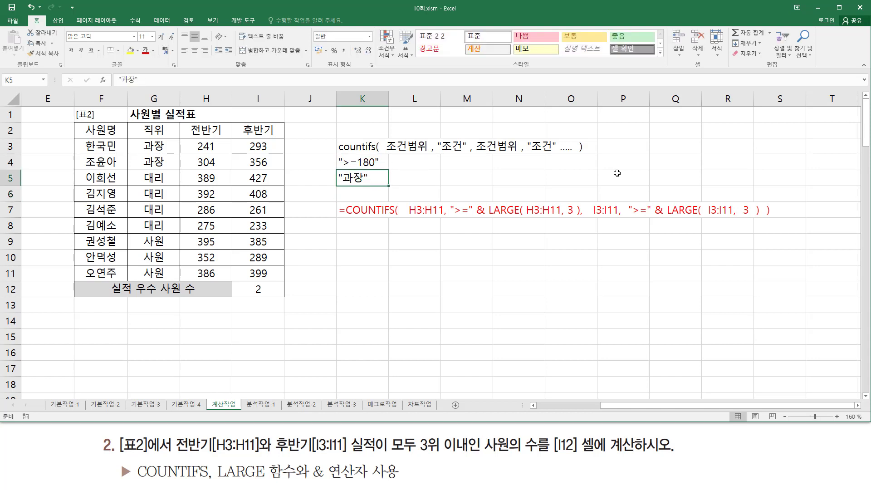
{"action": "key", "text": "Right"}
{"action": "key", "text": "Left"}
{"action": "key", "text": "Down"}
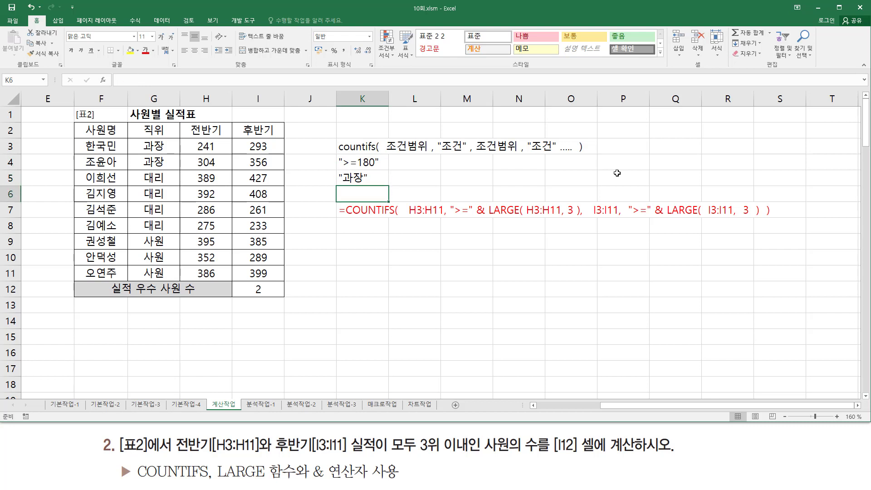
- Enter g1 in K6 as a sample cell-reference criterion without quotation marks
{"action": "type", "text": "="}
{"action": "key", "text": "BackSpace"}
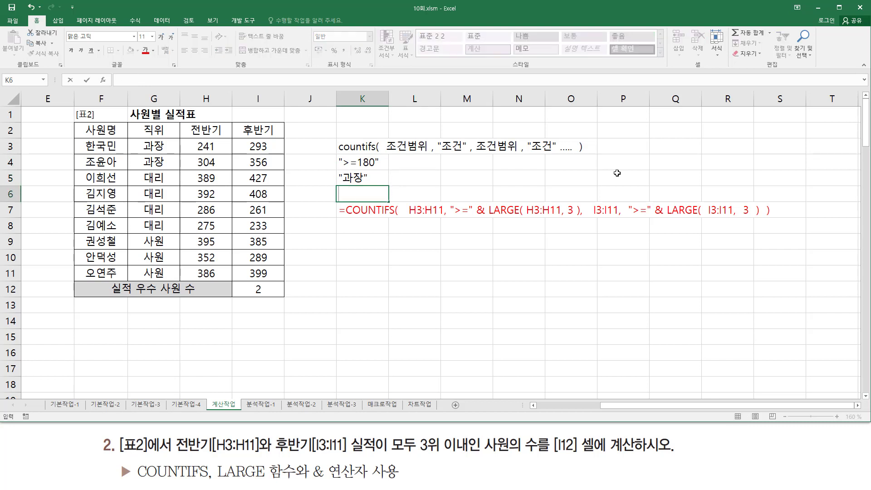
{"action": "type", "text": "g1"}
{"action": "key", "text": "Return"}
{"action": "key", "text": "Up"}
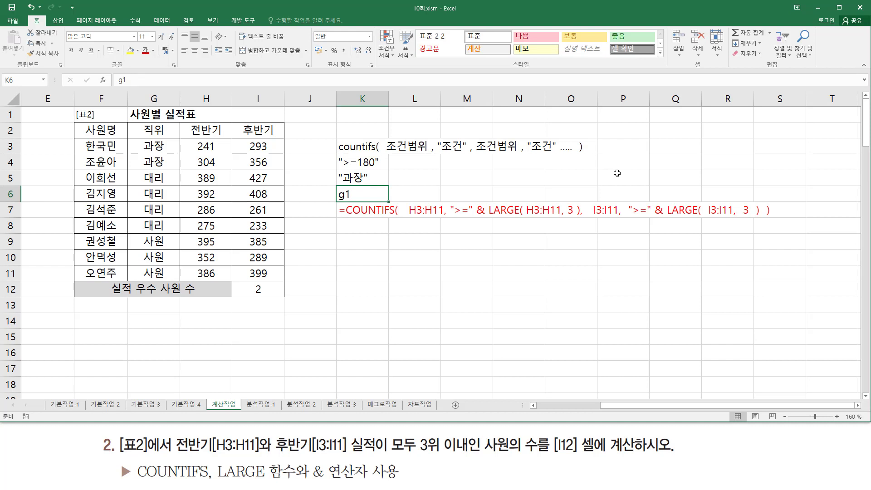
{"action": "left_click", "coordinate": [371, 210]}
{"action": "left_click", "coordinate": [373, 220]}
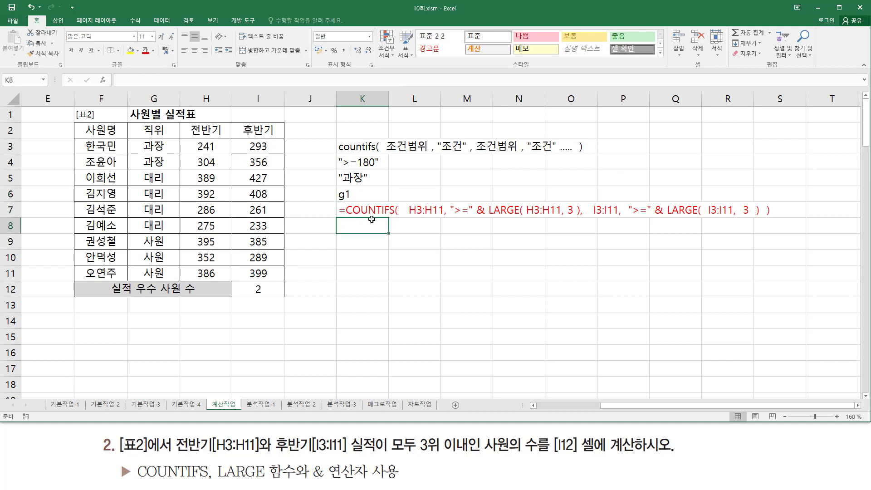
- Move the red COUNTIFS reference formula from K7 down to K10
{"action": "left_click", "coordinate": [373, 214]}
{"action": "left_click_drag", "start_coordinate": [372, 218], "coordinate": [375, 268]}
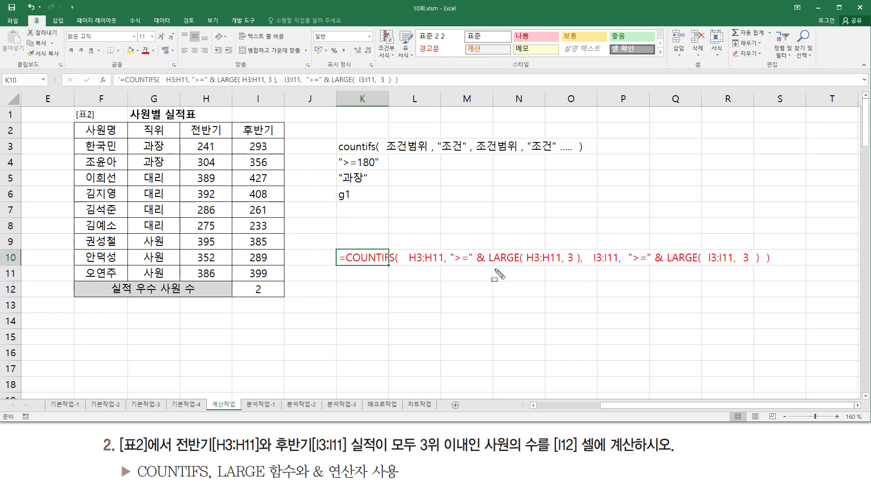
{"action": "left_click_drag", "start_coordinate": [498, 267], "coordinate": [589, 266]}
{"action": "key", "text": "Escape"}
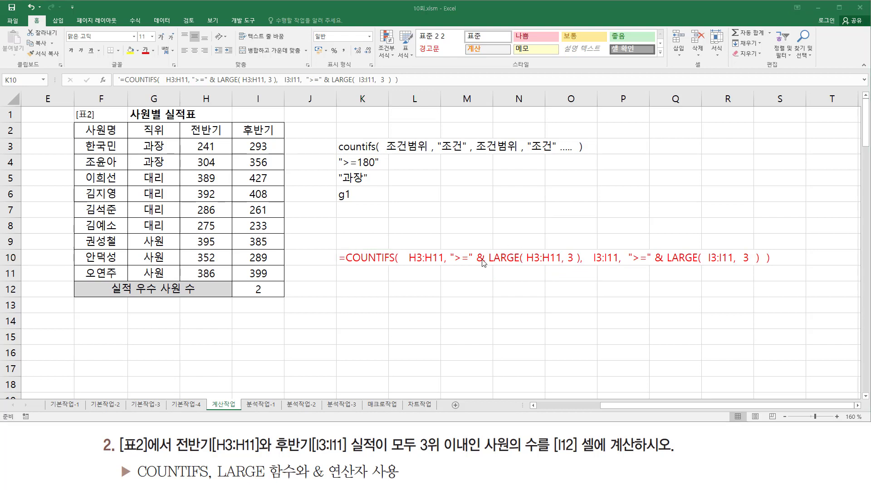
- Enter the sample criterion ">=" & 함수 in K7, with quotation marks around the operator only
{"action": "left_click", "coordinate": [367, 224]}
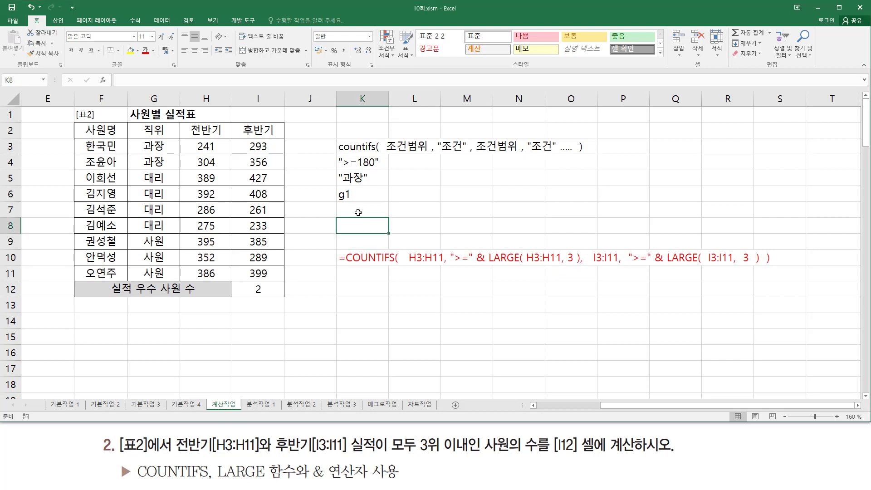
{"action": "left_click", "coordinate": [358, 213]}
{"action": "type", "text": "\">="}
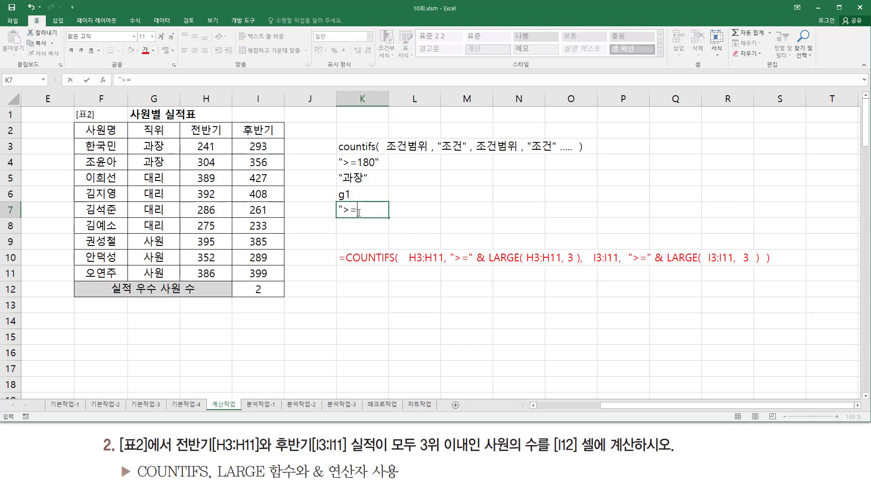
{"action": "type", "text": "\" & 함수"}
{"action": "key", "text": "Return"}
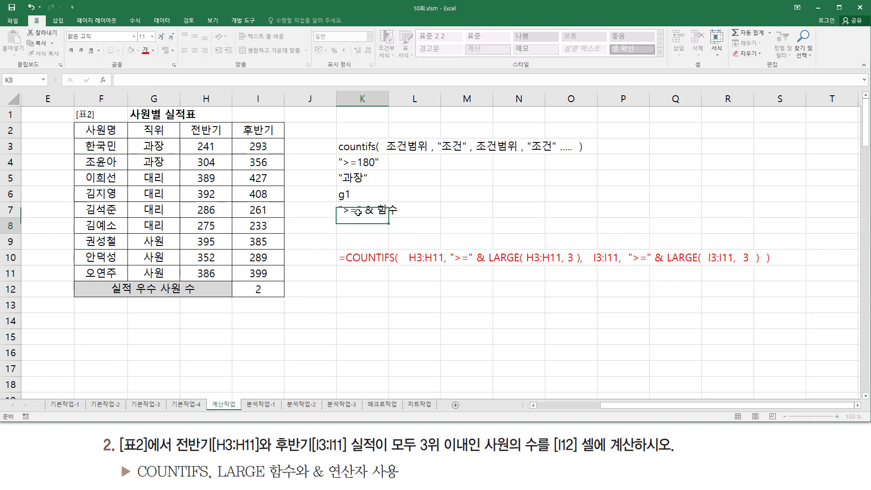
- Examine how the function criterion in K7 and the cell-reference criterion in K6 are written
{"action": "left_click", "coordinate": [430, 230]}
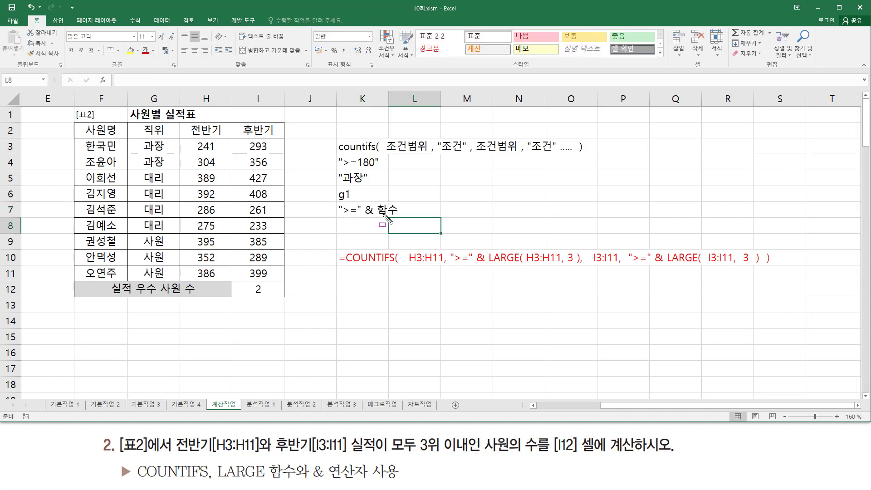
{"action": "mouse_move", "coordinate": [376, 218]}
{"action": "left_mouse_down"}
{"action": "mouse_move", "coordinate": [389, 218]}
{"action": "mouse_move", "coordinate": [350, 216]}
{"action": "mouse_move", "coordinate": [358, 217]}
{"action": "left_mouse_up"}
{"action": "key", "text": "Escape"}
{"action": "left_click", "coordinate": [525, 230]}
{"action": "key", "text": "ctrl+2"}
{"action": "left_click_drag", "start_coordinate": [335, 186], "coordinate": [358, 203]}
{"action": "key", "text": "Escape"}
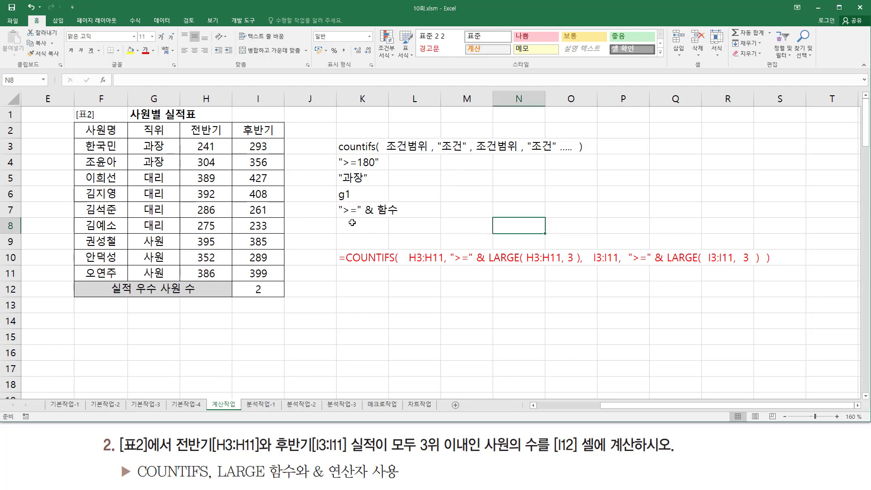
- Review the sample COUNTIFS criteria in K4:K7, comparing which ones use quotation marks
{"action": "key", "text": "ctrl+2"}
{"action": "mouse_move", "coordinate": [336, 154]}
{"action": "left_mouse_down"}
{"action": "mouse_move", "coordinate": [358, 170]}
{"action": "mouse_move", "coordinate": [386, 170]}
{"action": "mouse_move", "coordinate": [352, 184]}
{"action": "mouse_move", "coordinate": [373, 185]}
{"action": "left_mouse_up"}
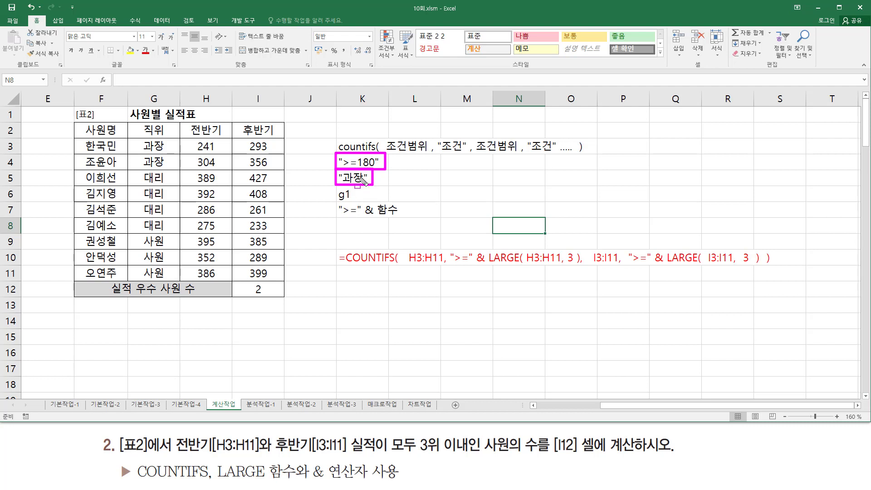
{"action": "key", "text": "Escape"}
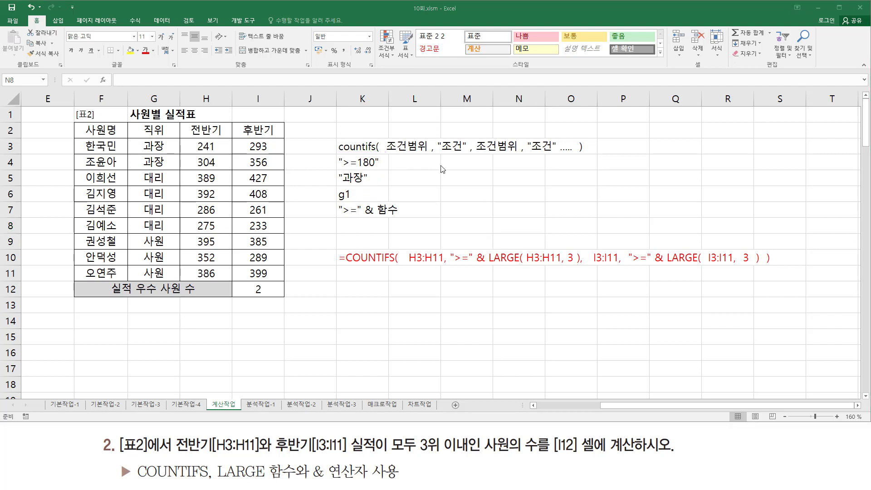
{"action": "key", "text": "ctrl+2"}
{"action": "mouse_move", "coordinate": [335, 153]}
{"action": "left_mouse_down"}
{"action": "mouse_move", "coordinate": [383, 221]}
{"action": "mouse_move", "coordinate": [403, 222]}
{"action": "left_mouse_up"}
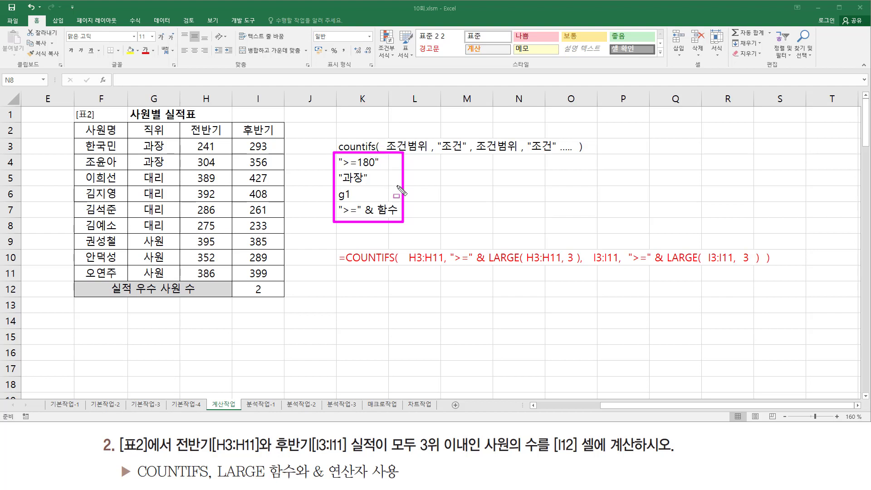
{"action": "key", "text": "ctrl+z"}
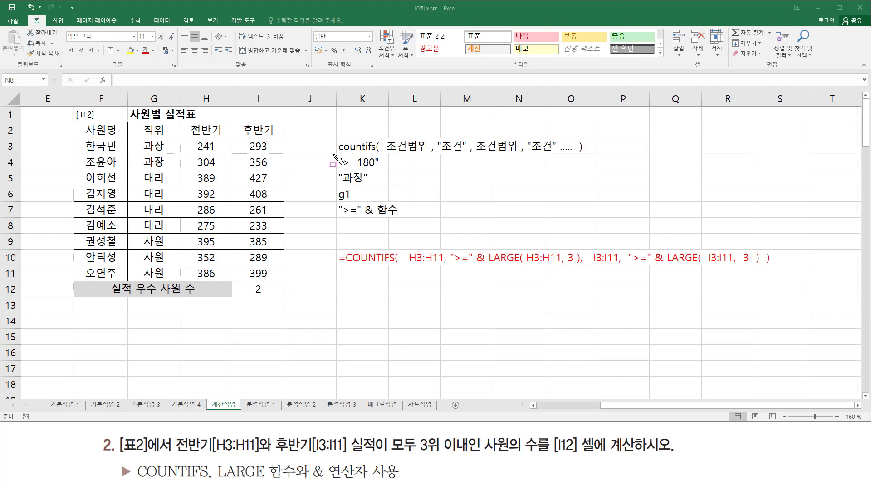
{"action": "mouse_move", "coordinate": [333, 151]}
{"action": "left_mouse_down"}
{"action": "mouse_move", "coordinate": [334, 209]}
{"action": "mouse_move", "coordinate": [403, 223]}
{"action": "left_mouse_up"}
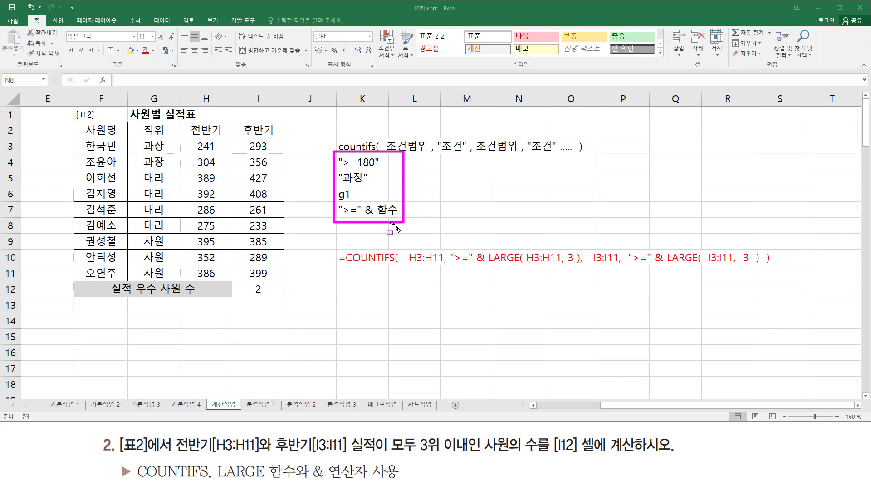
{"action": "key", "text": "Escape"}
{"action": "left_click", "coordinate": [363, 241]}
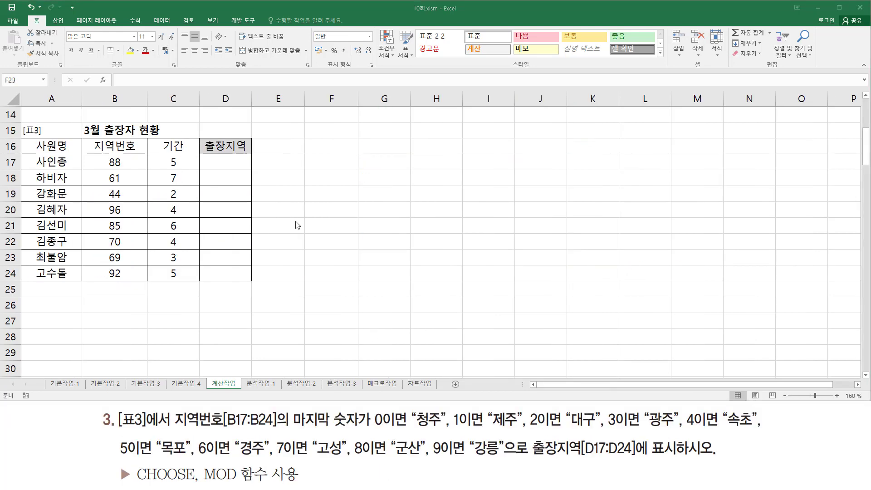
- Read task 3 against 표3, checking the 지역번호 range B17:B24, the digit-to-city list, the output range D17:D24 and the required functions
{"action": "key", "text": "ctrl+2"}
{"action": "mouse_move", "coordinate": [117, 415]}
{"action": "left_mouse_down"}
{"action": "mouse_move", "coordinate": [119, 406]}
{"action": "mouse_move", "coordinate": [171, 425]}
{"action": "left_mouse_up"}
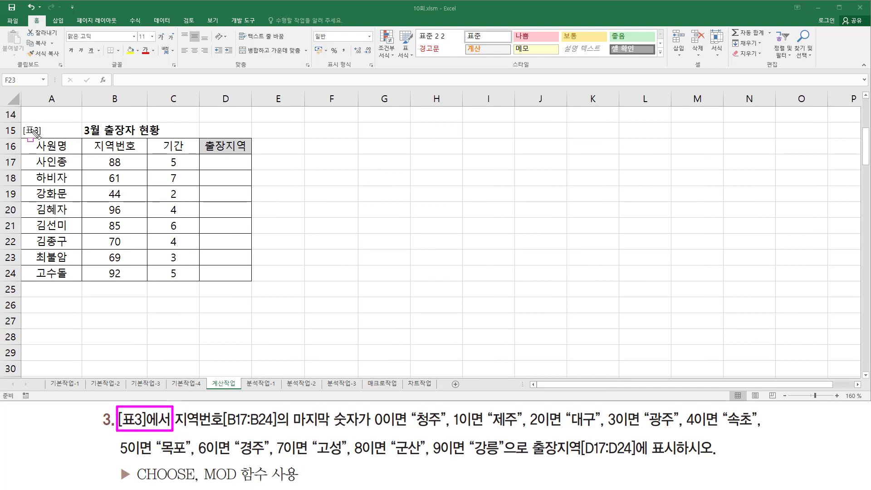
{"action": "mouse_move", "coordinate": [18, 122]}
{"action": "left_mouse_down"}
{"action": "mouse_move", "coordinate": [80, 212]}
{"action": "mouse_move", "coordinate": [261, 289]}
{"action": "left_mouse_up"}
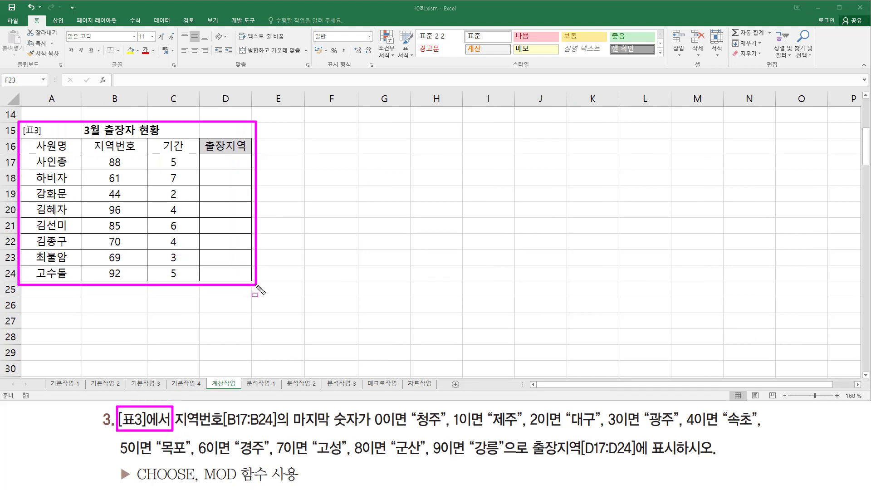
{"action": "left_click_drag", "start_coordinate": [178, 429], "coordinate": [275, 429]}
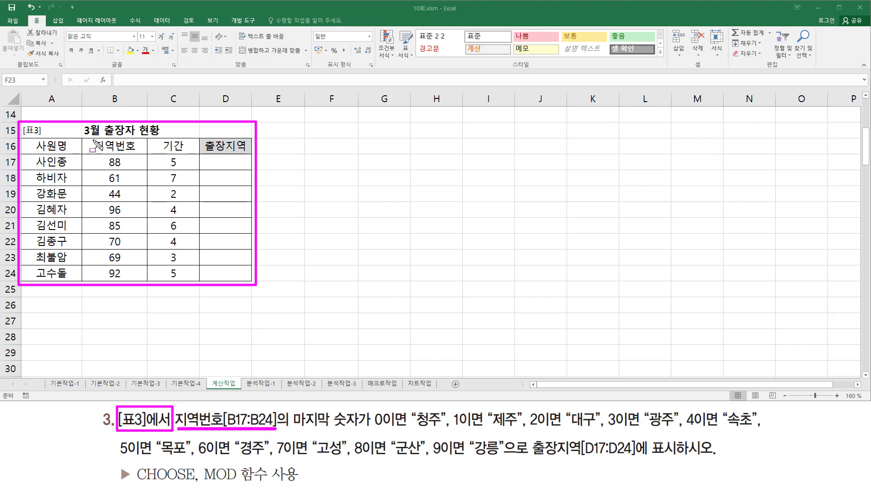
{"action": "left_click_drag", "start_coordinate": [92, 139], "coordinate": [138, 152]}
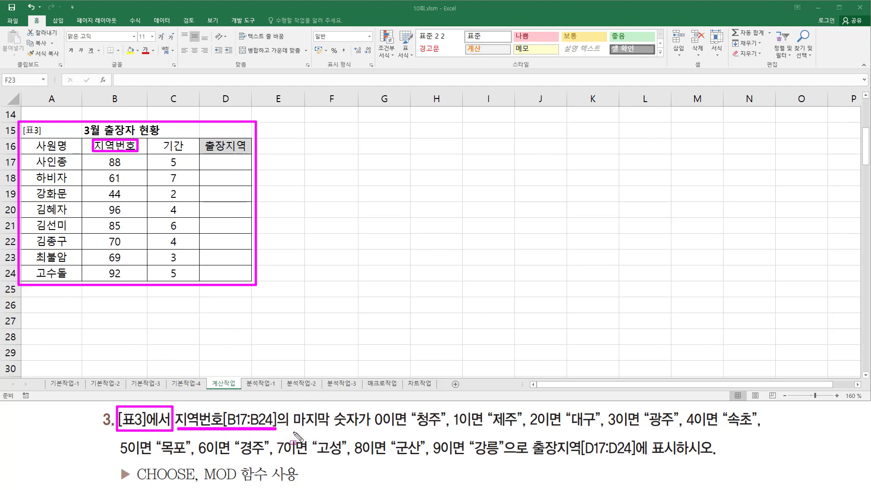
{"action": "left_click_drag", "start_coordinate": [292, 432], "coordinate": [522, 435]}
{"action": "mouse_move", "coordinate": [525, 405]}
{"action": "left_mouse_down"}
{"action": "mouse_move", "coordinate": [537, 429]}
{"action": "mouse_move", "coordinate": [764, 441]}
{"action": "left_mouse_up"}
{"action": "mouse_move", "coordinate": [110, 435]}
{"action": "left_mouse_down"}
{"action": "mouse_move", "coordinate": [174, 461]}
{"action": "mouse_move", "coordinate": [271, 463]}
{"action": "mouse_move", "coordinate": [284, 449]}
{"action": "mouse_move", "coordinate": [347, 465]}
{"action": "mouse_move", "coordinate": [369, 454]}
{"action": "mouse_move", "coordinate": [427, 467]}
{"action": "mouse_move", "coordinate": [675, 461]}
{"action": "left_mouse_up"}
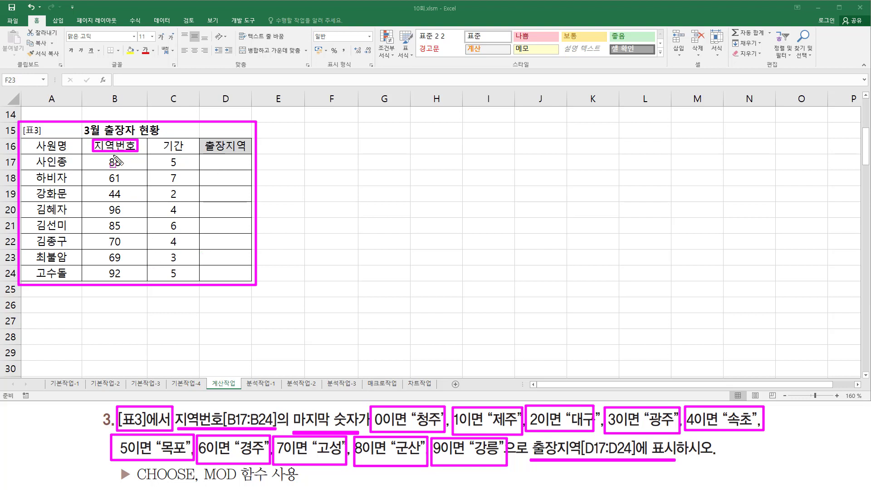
{"action": "left_click_drag", "start_coordinate": [114, 155], "coordinate": [125, 280]}
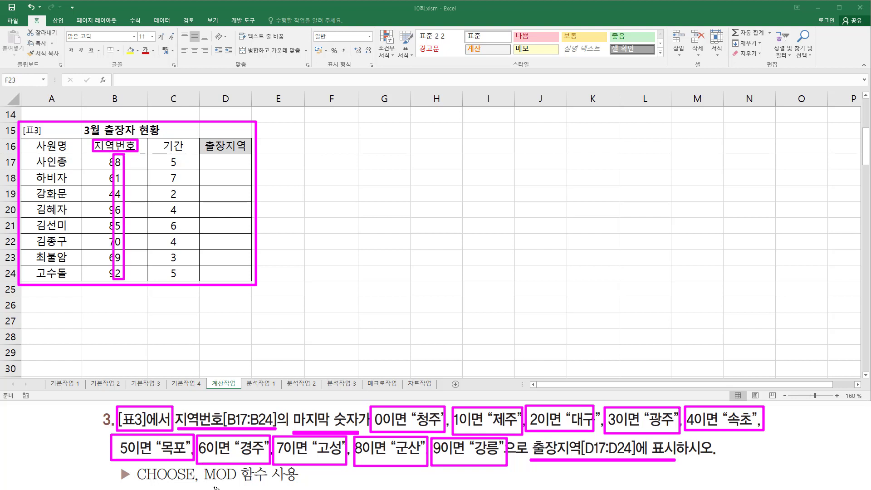
{"action": "left_click_drag", "start_coordinate": [205, 481], "coordinate": [237, 481]}
{"action": "key", "text": "e"}
- Examine the last digits of the 지역번호 values in B17:B24 that MOD has to extract
{"action": "mouse_move", "coordinate": [105, 155]}
{"action": "left_mouse_down"}
{"action": "mouse_move", "coordinate": [114, 185]}
{"action": "mouse_move", "coordinate": [126, 185]}
{"action": "mouse_move", "coordinate": [128, 282]}
{"action": "left_mouse_up"}
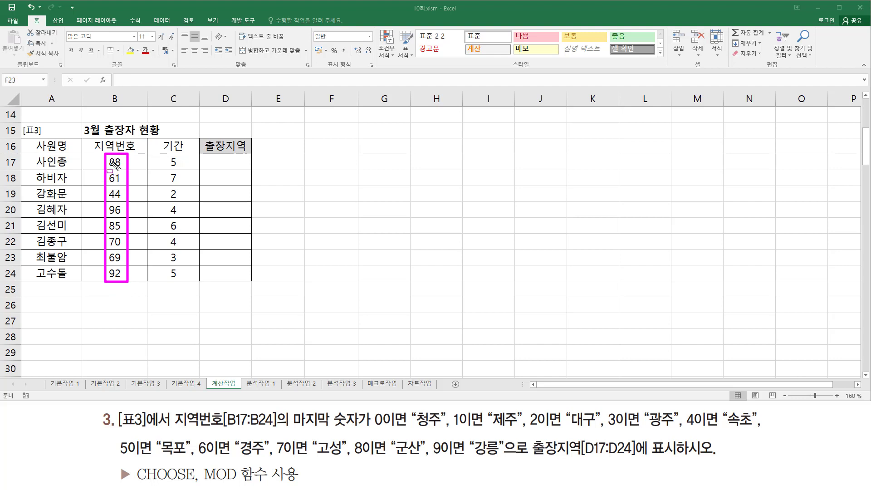
{"action": "left_click_drag", "start_coordinate": [111, 155], "coordinate": [111, 281]}
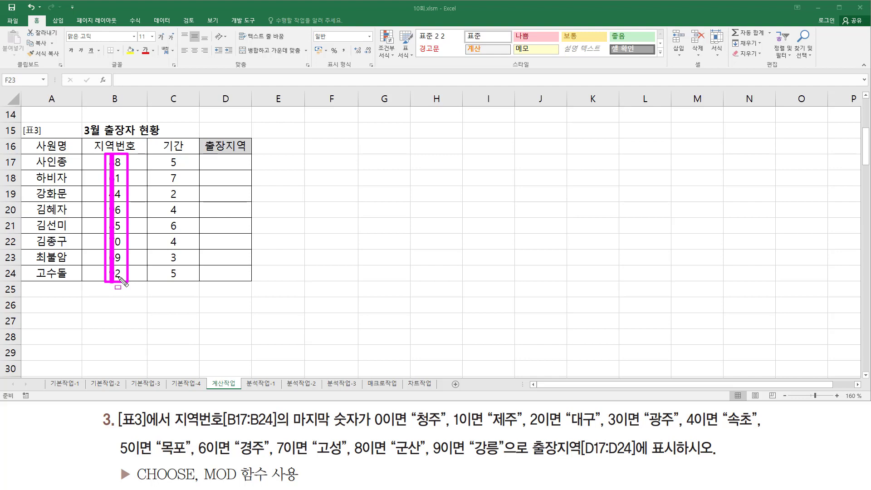
{"action": "key", "text": "Escape"}
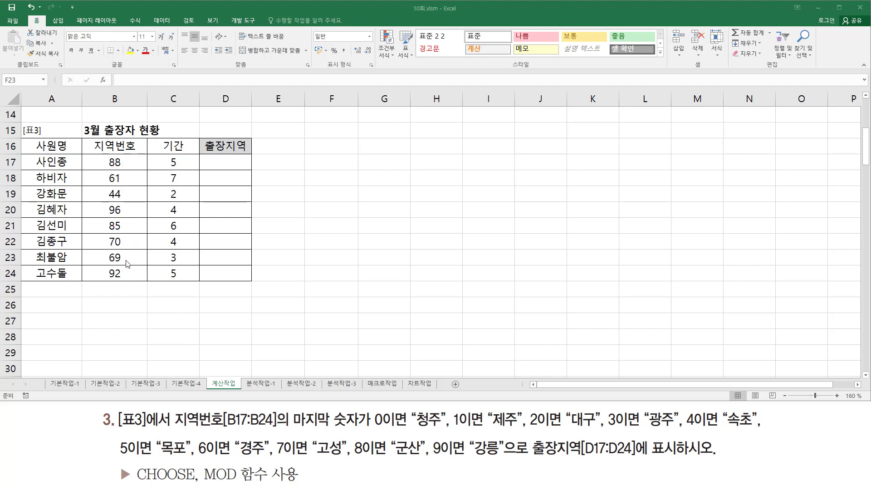
{"action": "left_click", "coordinate": [337, 190]}
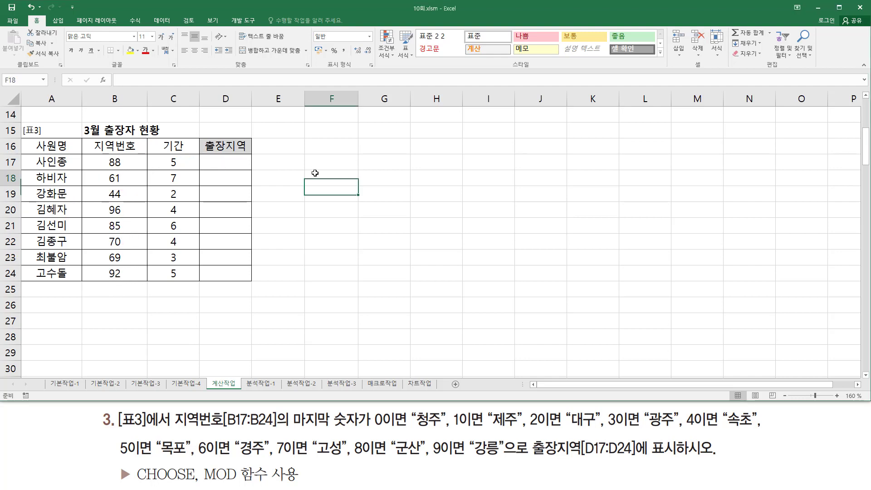
{"action": "left_click", "coordinate": [327, 177]}
{"action": "left_click_drag", "start_coordinate": [203, 463], "coordinate": [240, 486]}
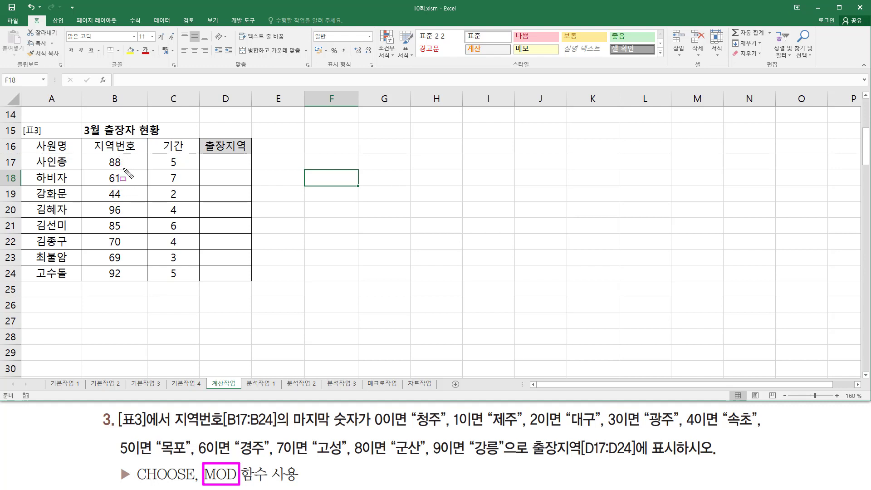
{"action": "left_click_drag", "start_coordinate": [114, 155], "coordinate": [125, 280]}
{"action": "key", "text": "Escape"}
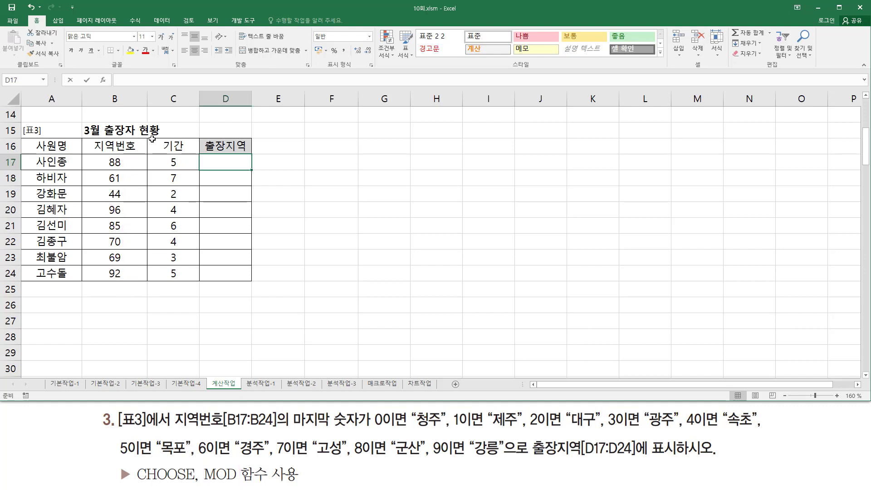
- Enter =MOD(B17, 10) in D17 to extract the last digit of the first 지역번호
{"action": "type", "text": "="}
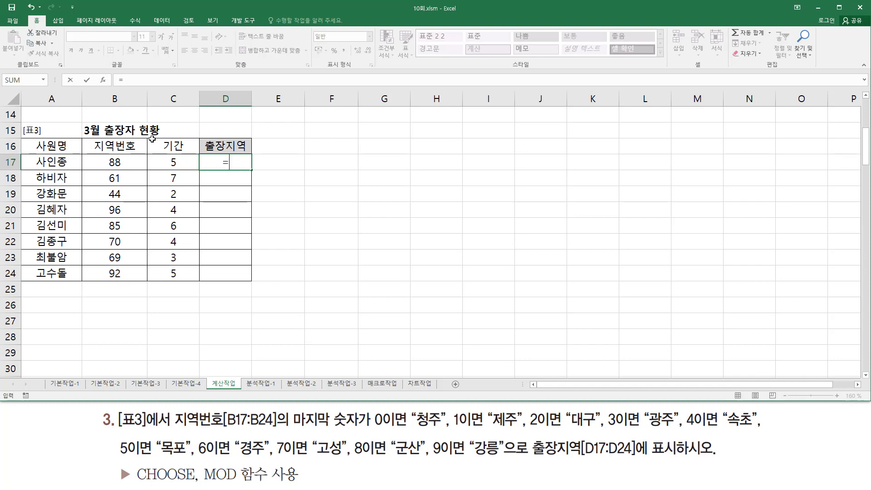
{"action": "type", "text": "mod("}
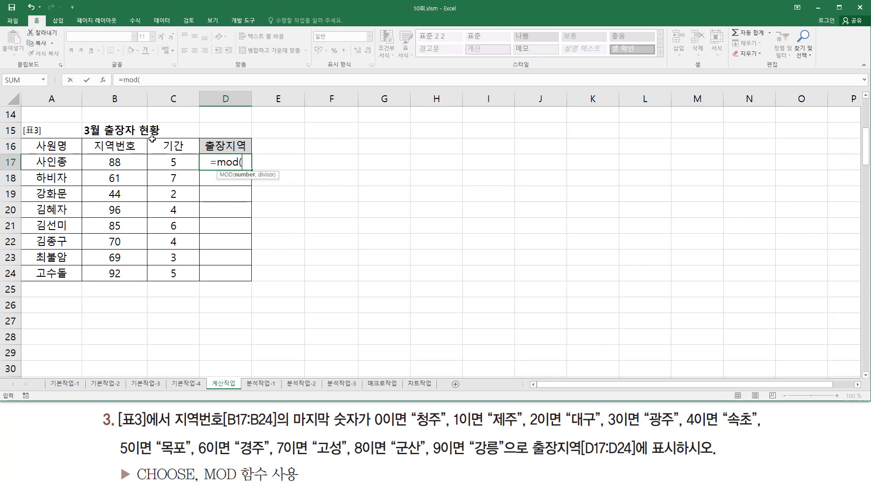
{"action": "key", "text": "Left"}
{"action": "key", "text": "Left"}
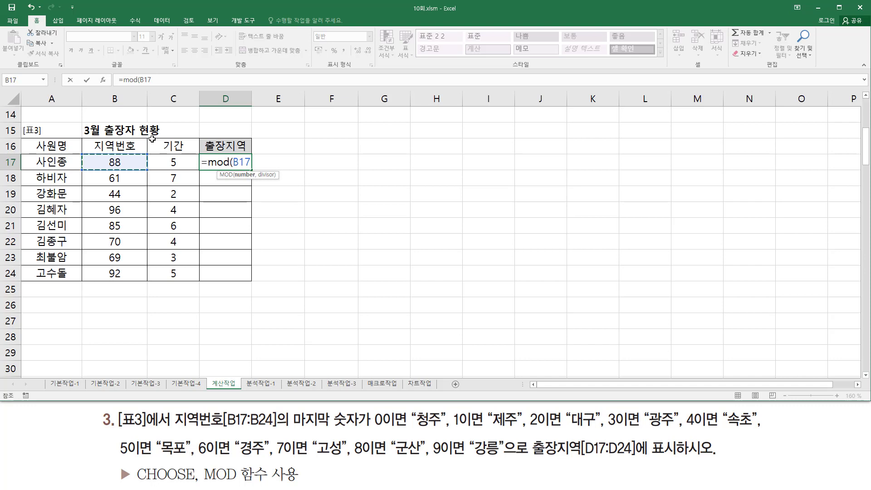
{"action": "type", "text": ","}
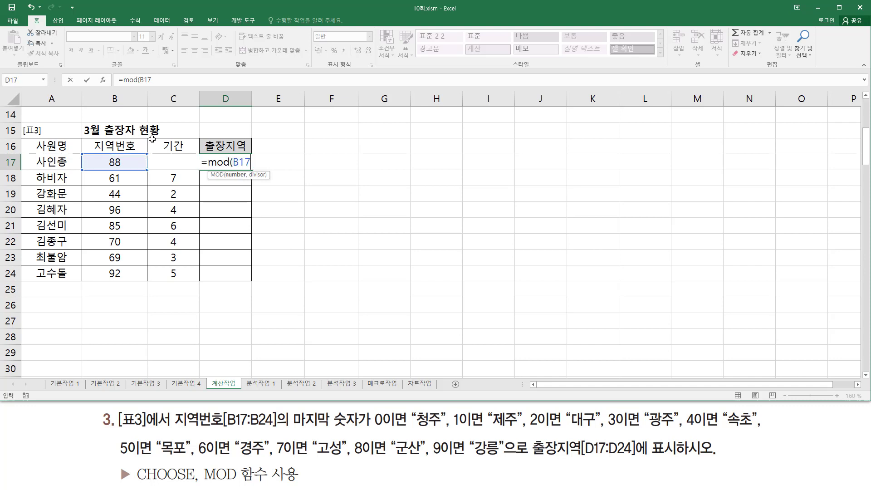
{"action": "key", "text": "BackSpace"}
{"action": "key", "text": "BackSpace"}
{"action": "key", "text": "BackSpace"}
{"action": "key", "text": "Left"}
{"action": "key", "text": "Left"}
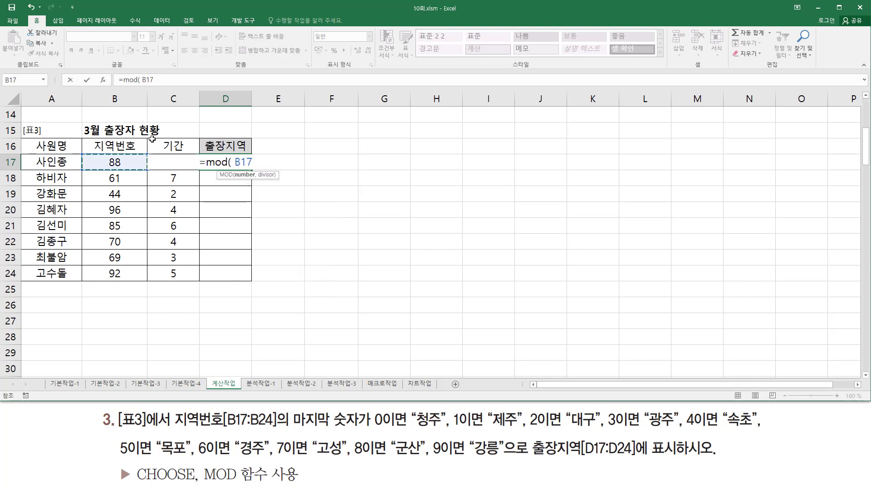
{"action": "type", "text": ", "}
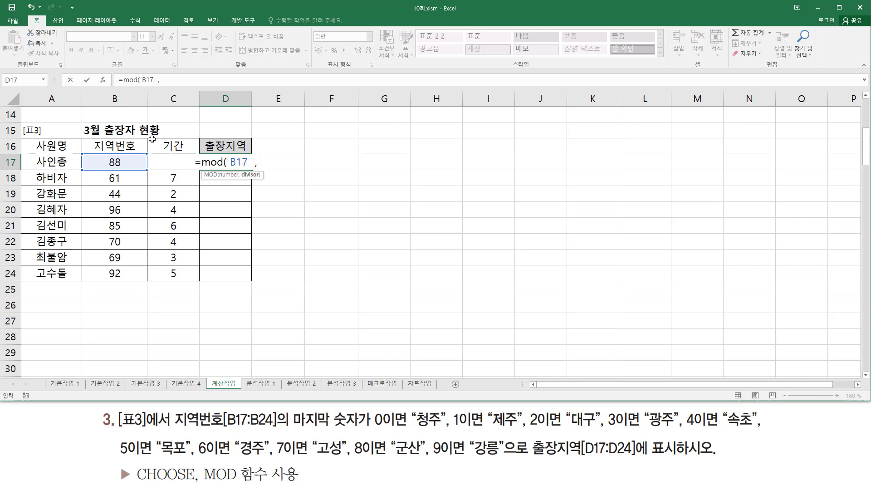
{"action": "type", "text": "10 )"}
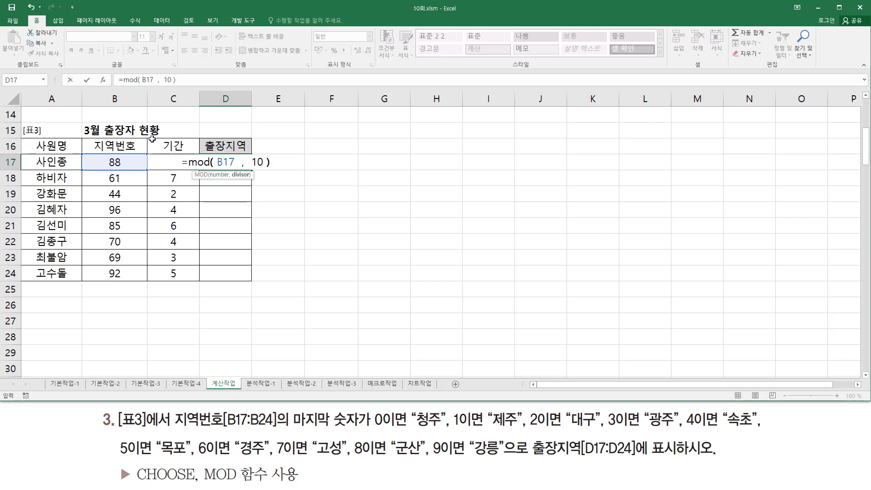
{"action": "left_click", "coordinate": [236, 162]}
{"action": "key", "text": "BackSpace"}
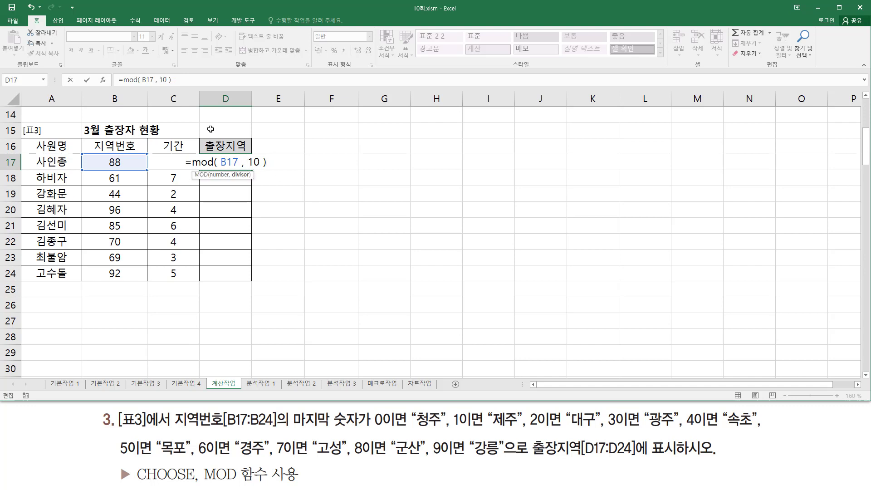
{"action": "key", "text": "Return"}
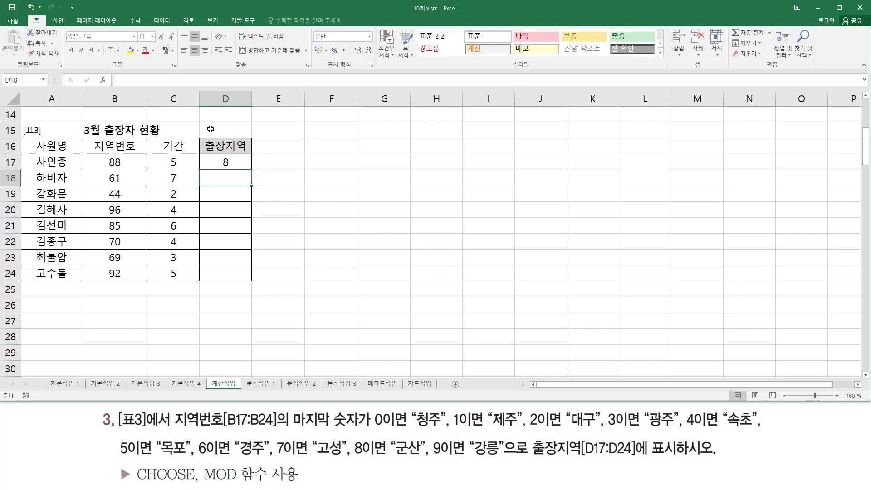
{"action": "left_click", "coordinate": [234, 164]}
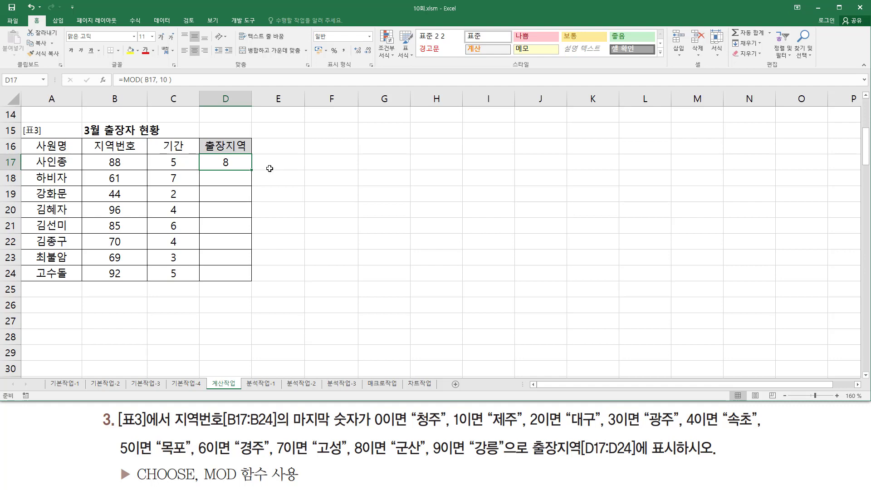
- Copy the MOD formula from D17 down through D24 and compare the results with the last digits of 지역번호
{"action": "left_click_drag", "start_coordinate": [253, 170], "coordinate": [254, 280]}
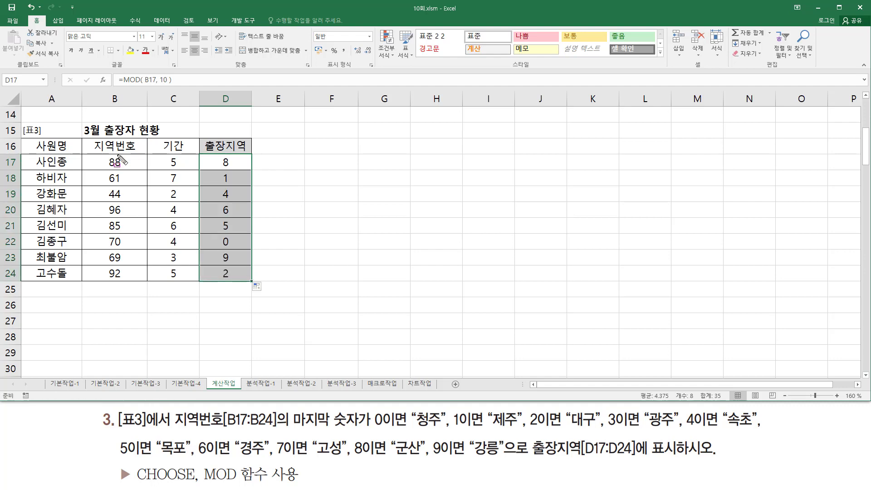
{"action": "mouse_move", "coordinate": [119, 157]}
{"action": "left_mouse_down"}
{"action": "mouse_move", "coordinate": [127, 293]}
{"action": "mouse_move", "coordinate": [124, 286]}
{"action": "left_mouse_up"}
{"action": "mouse_move", "coordinate": [222, 155]}
{"action": "left_mouse_down"}
{"action": "mouse_move", "coordinate": [223, 248]}
{"action": "mouse_move", "coordinate": [236, 285]}
{"action": "left_mouse_up"}
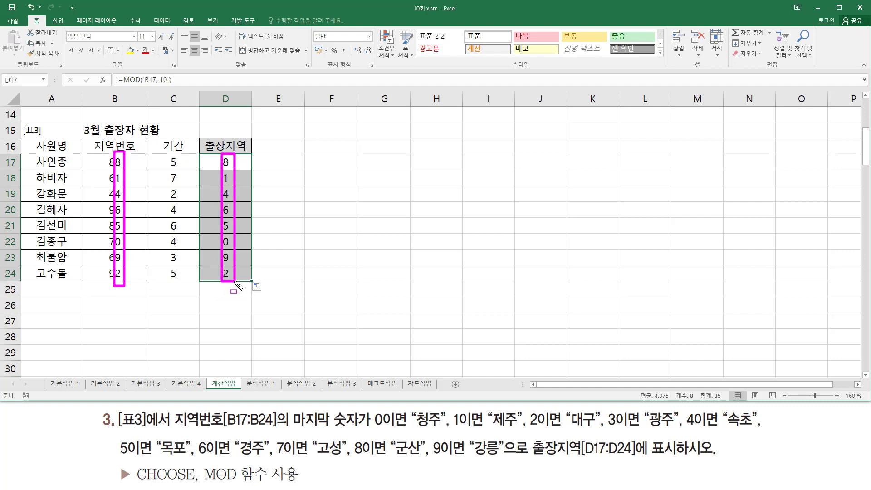
{"action": "key", "text": "Escape"}
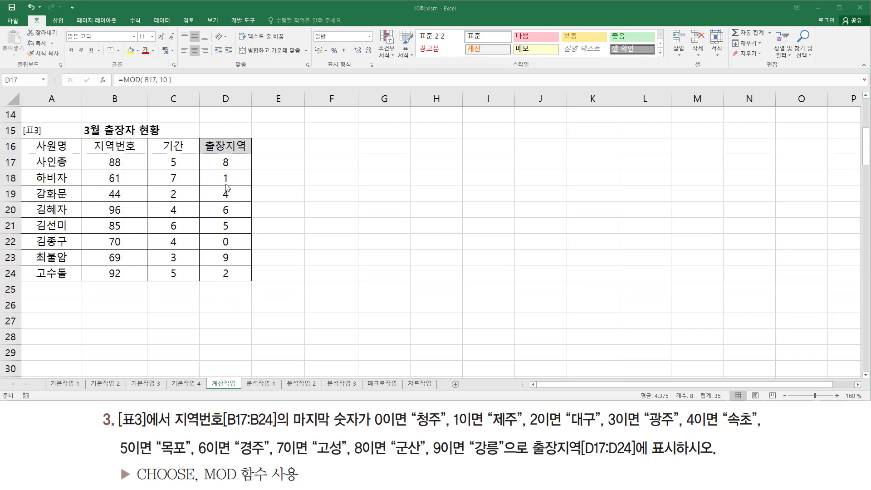
- List the digits 0 through 9 down G17:G26 beside 표3 as a reference for the possible MOD results
{"action": "left_click", "coordinate": [387, 166]}
{"action": "key", "text": "ctrl+2"}
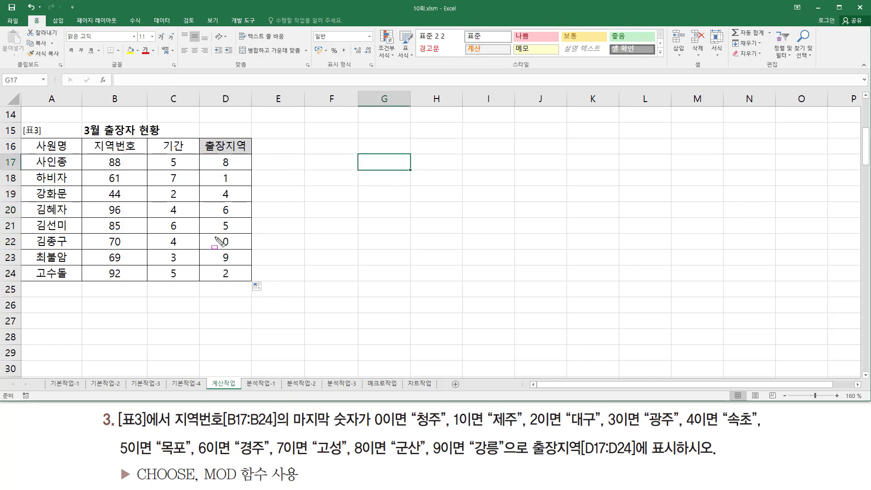
{"action": "mouse_move", "coordinate": [216, 246]}
{"action": "left_mouse_down"}
{"action": "mouse_move", "coordinate": [237, 236]}
{"action": "mouse_move", "coordinate": [217, 245]}
{"action": "left_mouse_up"}
{"action": "mouse_move", "coordinate": [220, 183]}
{"action": "left_mouse_down"}
{"action": "mouse_move", "coordinate": [222, 174]}
{"action": "mouse_move", "coordinate": [220, 182]}
{"action": "left_mouse_up"}
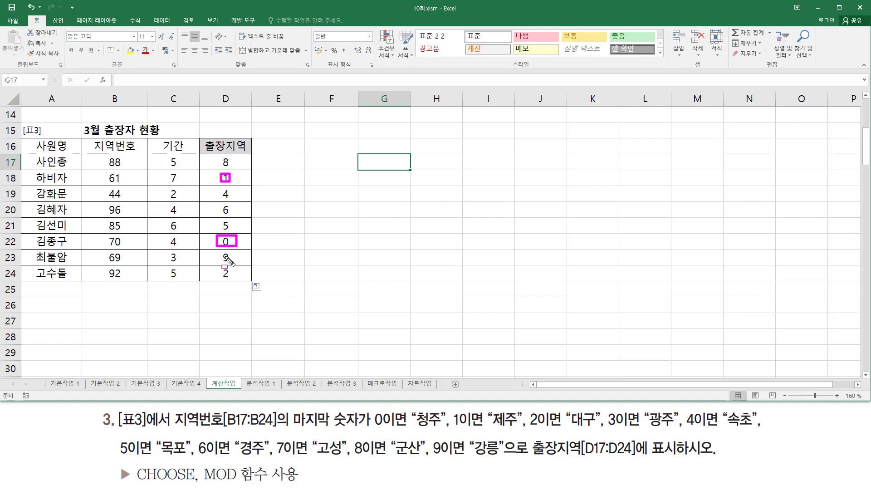
{"action": "mouse_move", "coordinate": [225, 259]}
{"action": "left_mouse_down"}
{"action": "mouse_move", "coordinate": [222, 284]}
{"action": "mouse_move", "coordinate": [229, 261]}
{"action": "mouse_move", "coordinate": [231, 270]}
{"action": "left_mouse_up"}
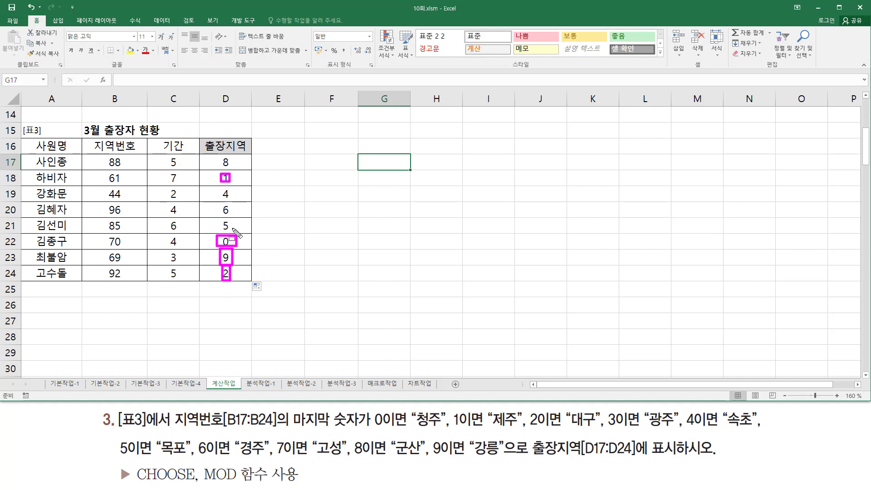
{"action": "key", "text": "Escape"}
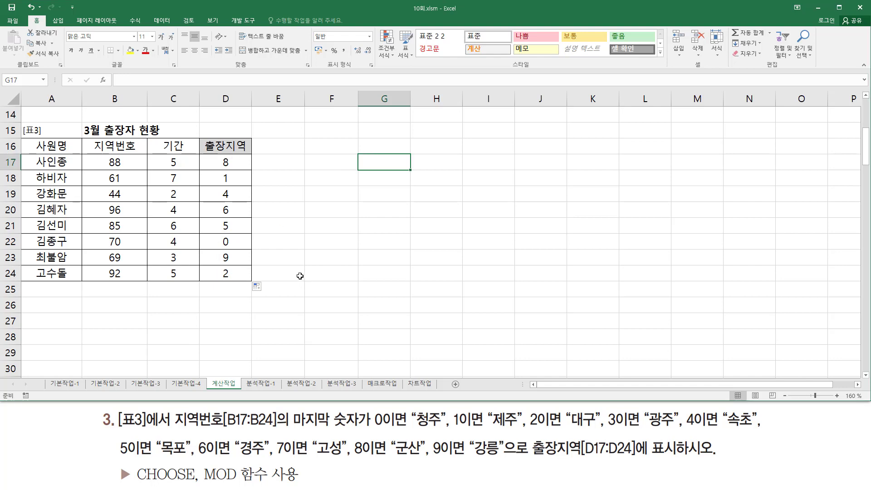
{"action": "type", "text": "0"}
{"action": "key", "text": "Return"}
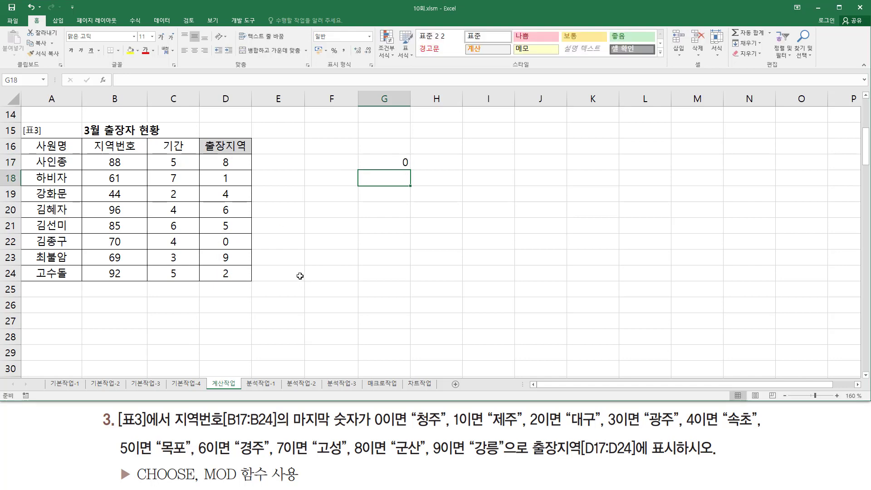
{"action": "type", "text": "1"}
{"action": "key", "text": "Return"}
{"action": "type", "text": "2"}
{"action": "key", "text": "Return"}
{"action": "type", "text": "3"}
{"action": "key", "text": "Return"}
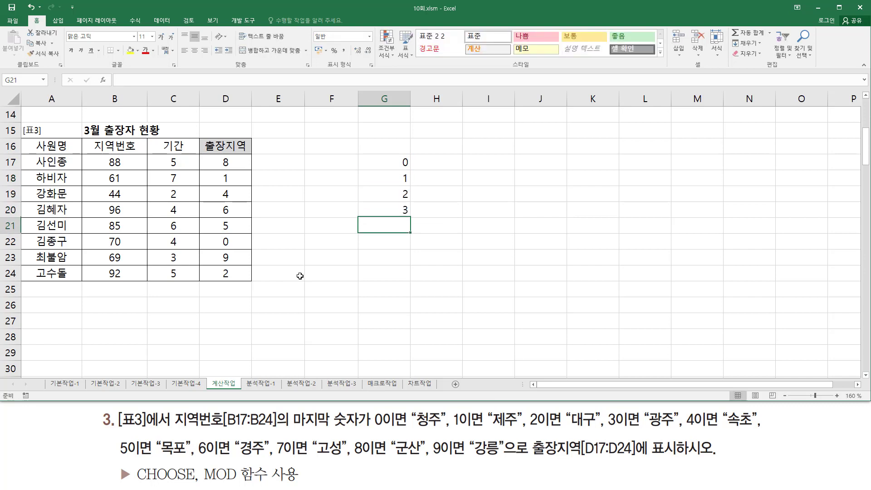
{"action": "type", "text": "4"}
{"action": "key", "text": "Return"}
{"action": "type", "text": "5"}
{"action": "key", "text": "Return"}
{"action": "type", "text": "6"}
{"action": "key", "text": "Return"}
{"action": "type", "text": "7"}
{"action": "key", "text": "Return"}
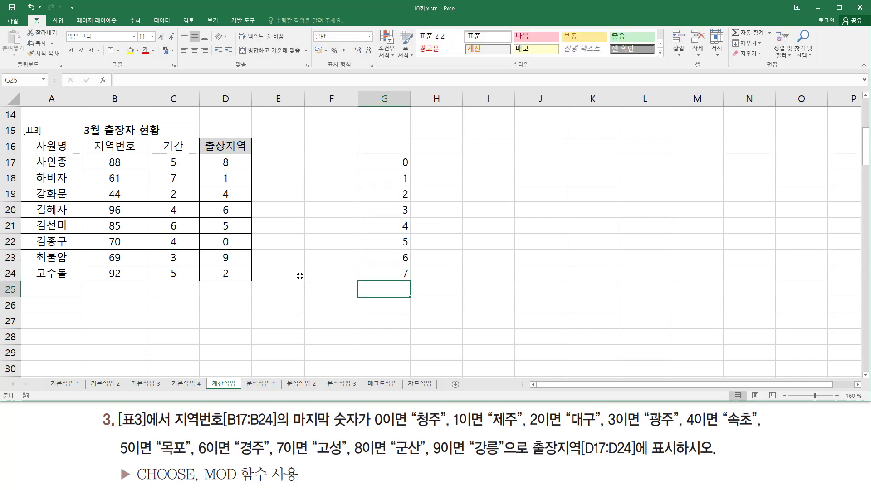
{"action": "type", "text": "8"}
{"action": "key", "text": "Return"}
{"action": "type", "text": "9"}
{"action": "key", "text": "Return"}
{"action": "key", "text": "Right"}
{"action": "key", "text": "Up"}
{"action": "key", "text": "Up"}
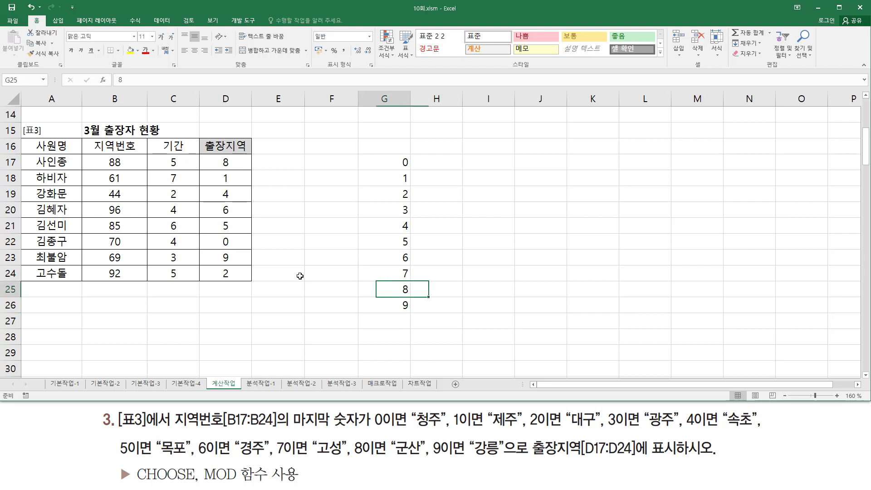
{"action": "key", "text": "Left"}
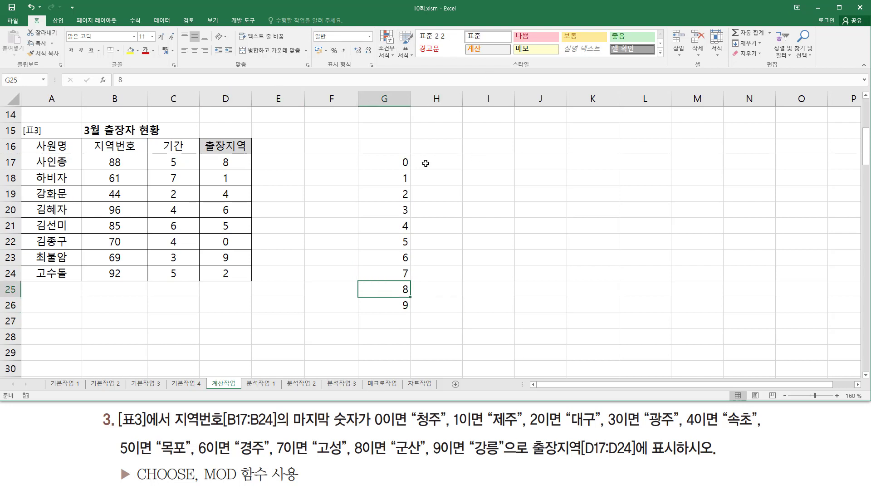
- Enter 청주, 제주, 대구, 광주, 속초, 목포, 경주, 고성, 군산 and 강릉 in H17:H26 beside the digits 0 to 9
{"action": "left_click", "coordinate": [454, 163]}
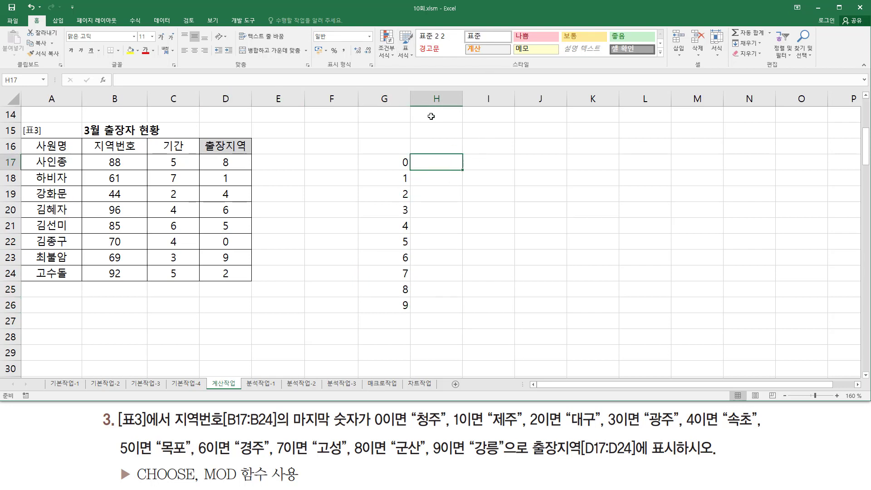
{"action": "type", "text": "청"}
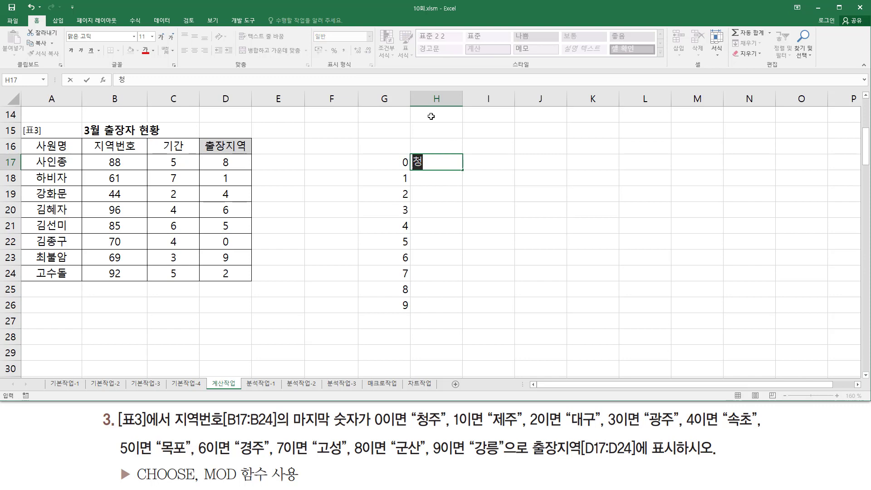
{"action": "type", "text": "주"}
{"action": "key", "text": "Return"}
{"action": "type", "text": "제주"}
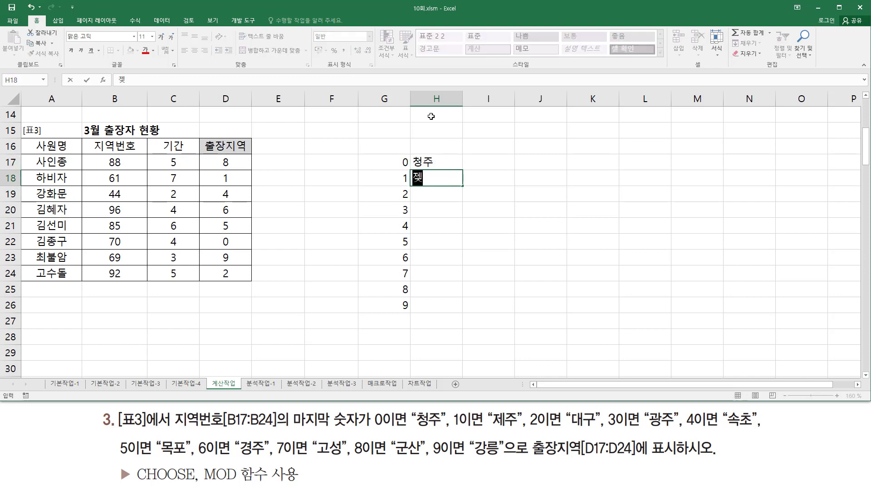
{"action": "key", "text": "Return"}
{"action": "type", "text": "대구"}
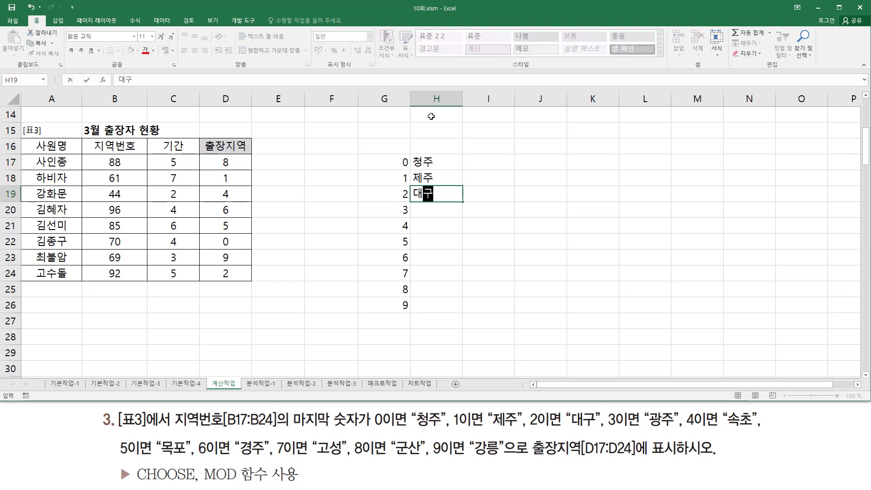
{"action": "key", "text": "Return"}
{"action": "type", "text": "광주"}
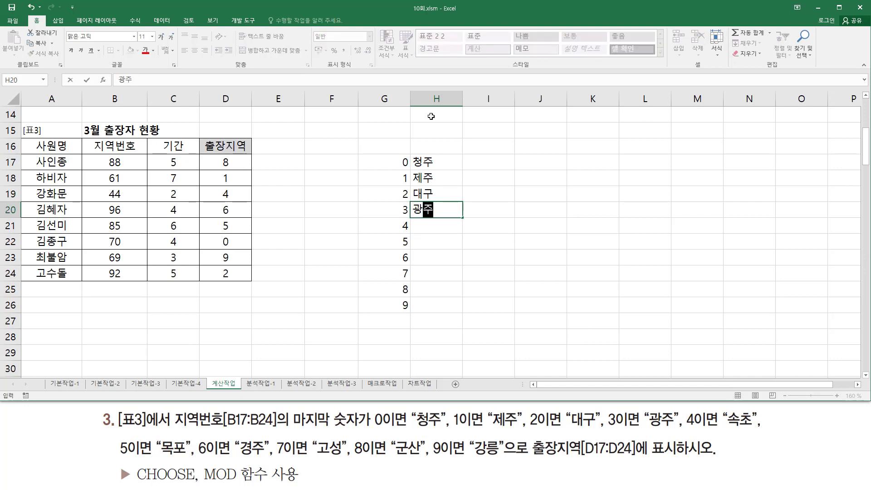
{"action": "key", "text": "Return"}
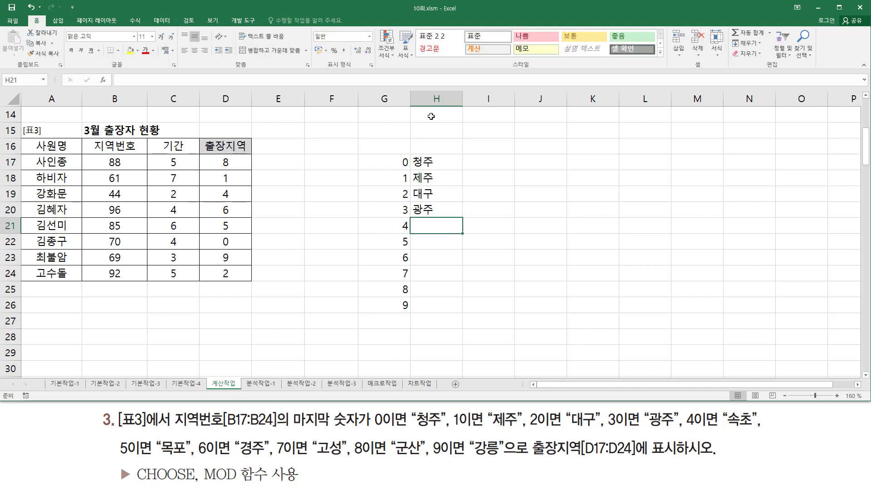
{"action": "type", "text": "속초"}
{"action": "key", "text": "Return"}
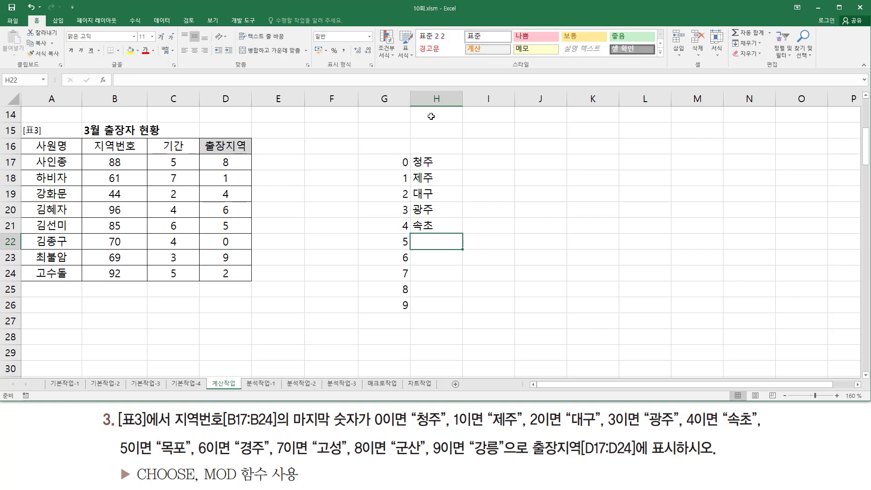
{"action": "type", "text": "목포"}
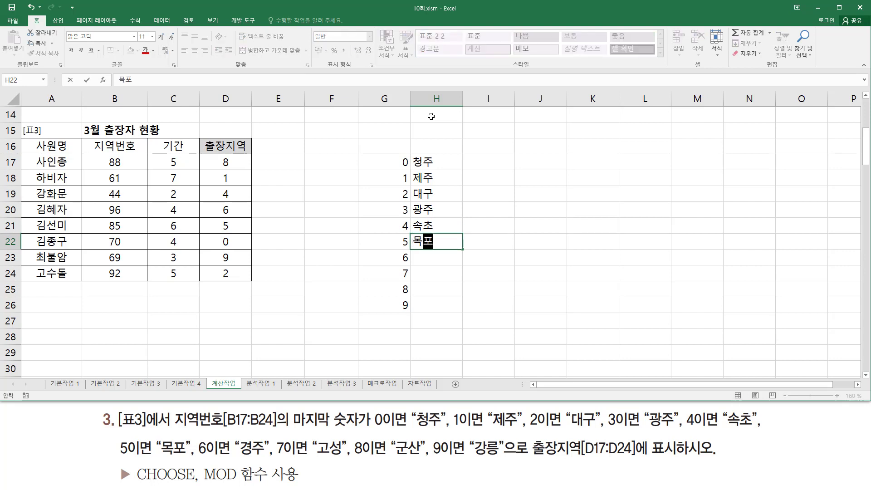
{"action": "key", "text": "Return"}
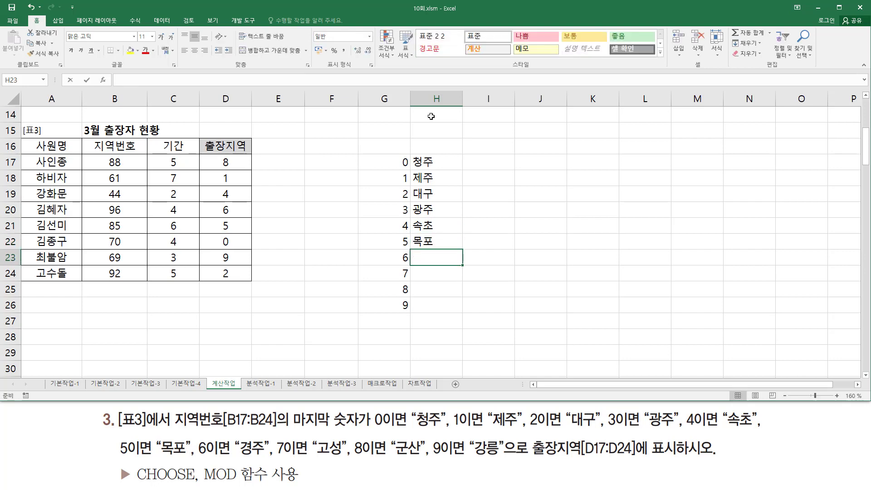
{"action": "type", "text": "경주"}
{"action": "key", "text": "Return"}
{"action": "type", "text": "고"}
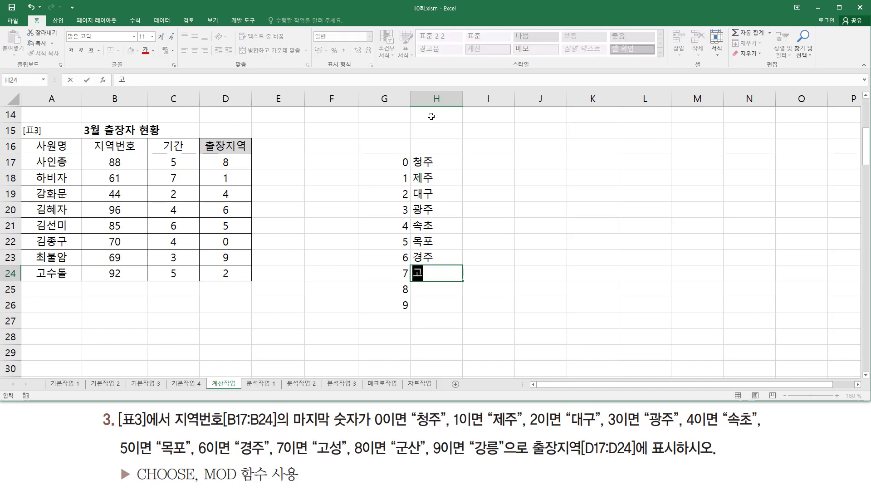
{"action": "type", "text": "성"}
{"action": "key", "text": "Return"}
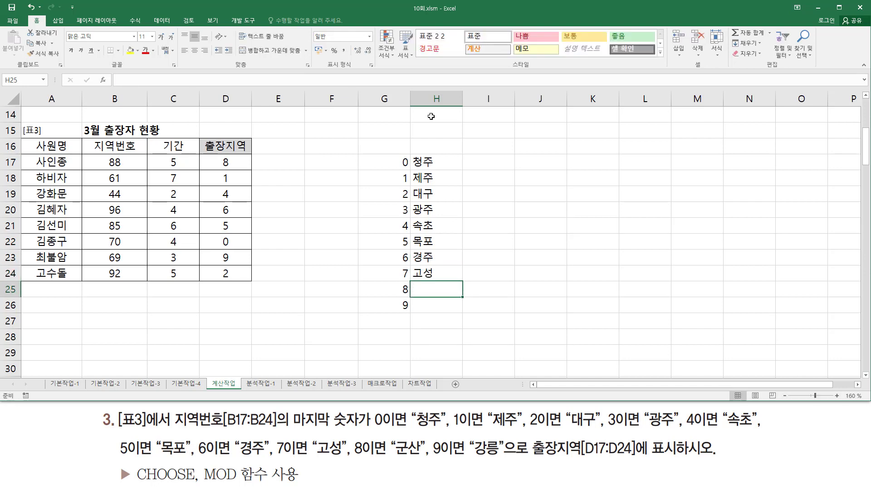
{"action": "type", "text": "ㄱ군산"}
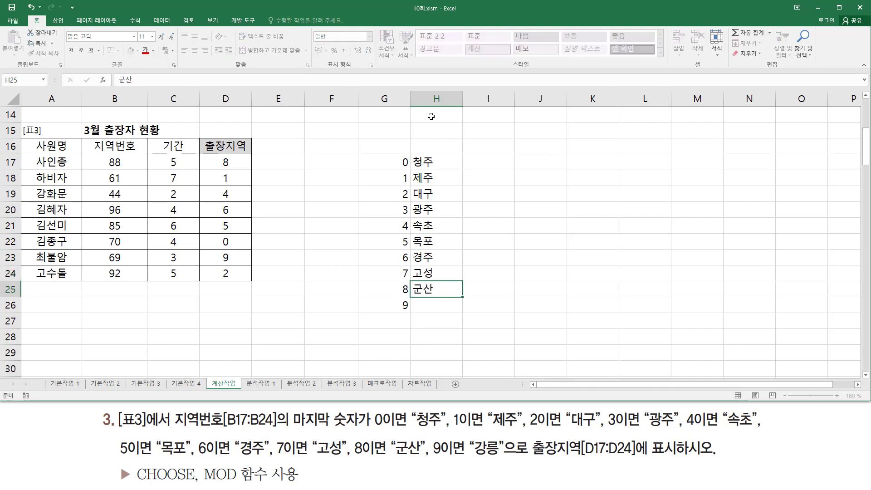
{"action": "key", "text": "Return"}
{"action": "type", "text": "강릉"}
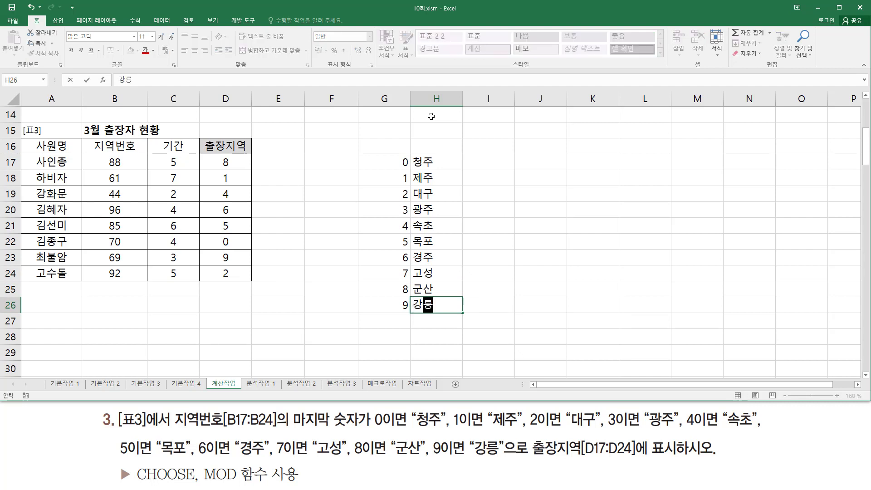
{"action": "key", "text": "Return"}
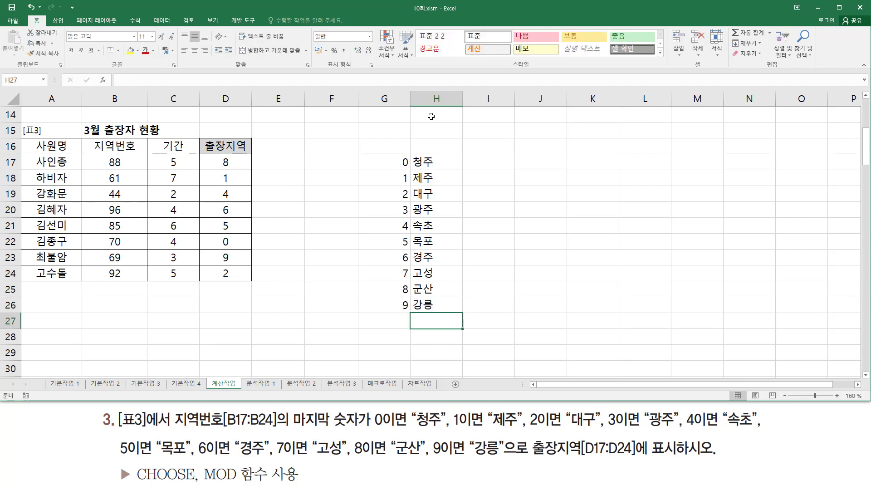
{"action": "left_click", "coordinate": [390, 159]}
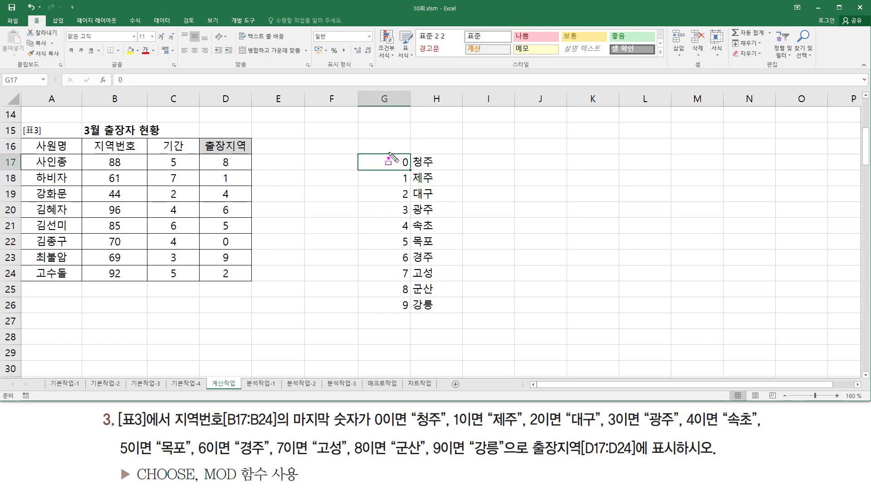
{"action": "left_click_drag", "start_coordinate": [389, 152], "coordinate": [410, 313]}
{"action": "key", "text": "Escape"}
- Write the formula note "mod( 지역번호 , 10 )" as plain text in G16 above the digit list
{"action": "left_click", "coordinate": [385, 148]}
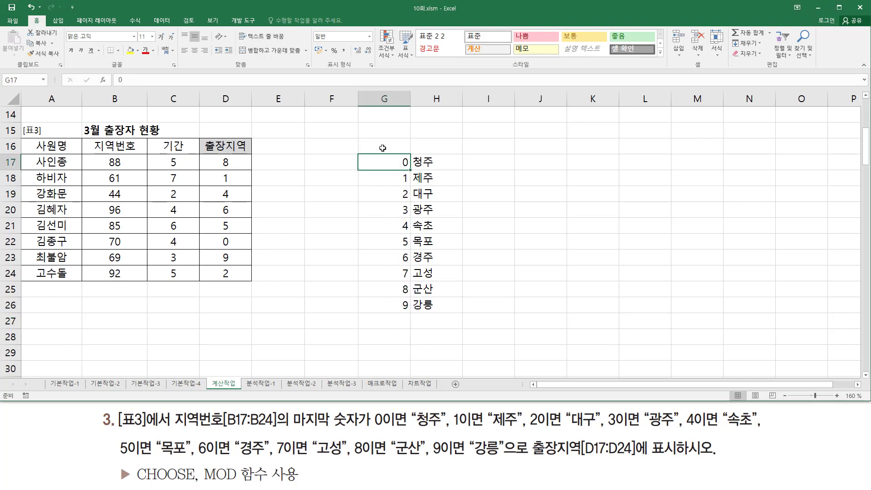
{"action": "left_click_drag", "start_coordinate": [218, 153], "coordinate": [236, 285]}
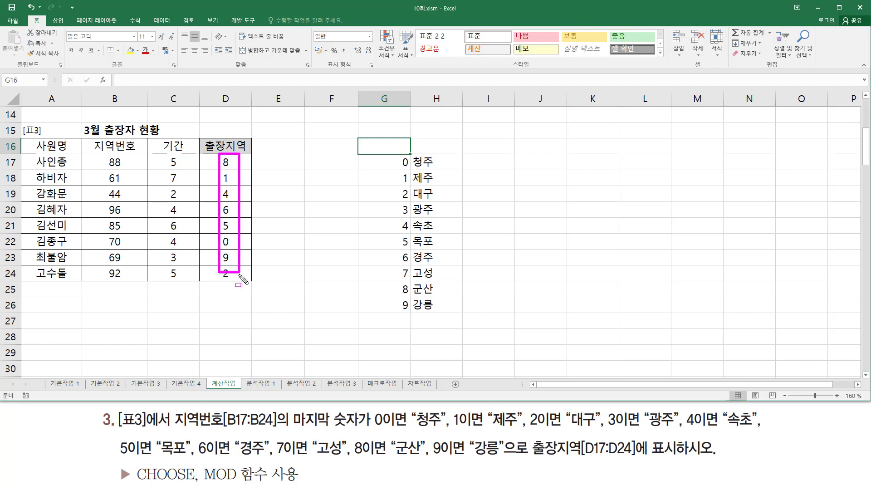
{"action": "key", "text": "Escape"}
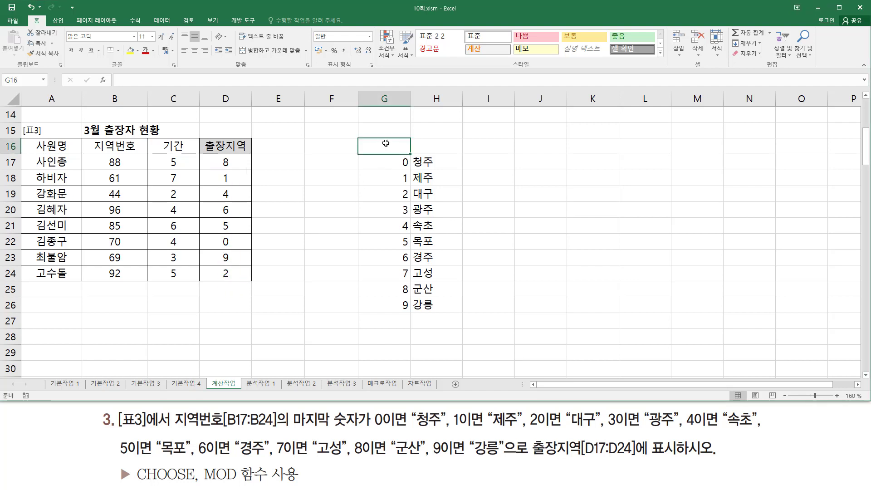
{"action": "key", "text": "m"}
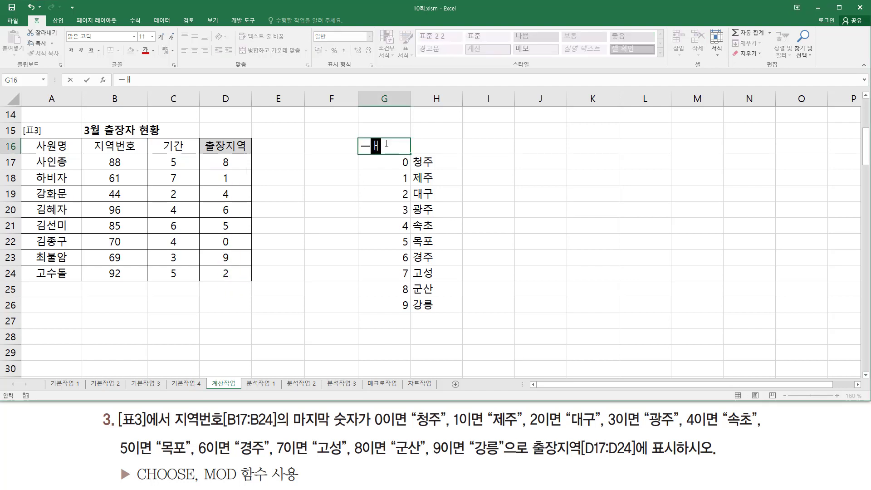
{"action": "key", "text": "BackSpace"}
{"action": "type", "text": "m"}
{"action": "type", "text": "od(wld"}
{"action": "type", "text": "지역번호 , 10"}
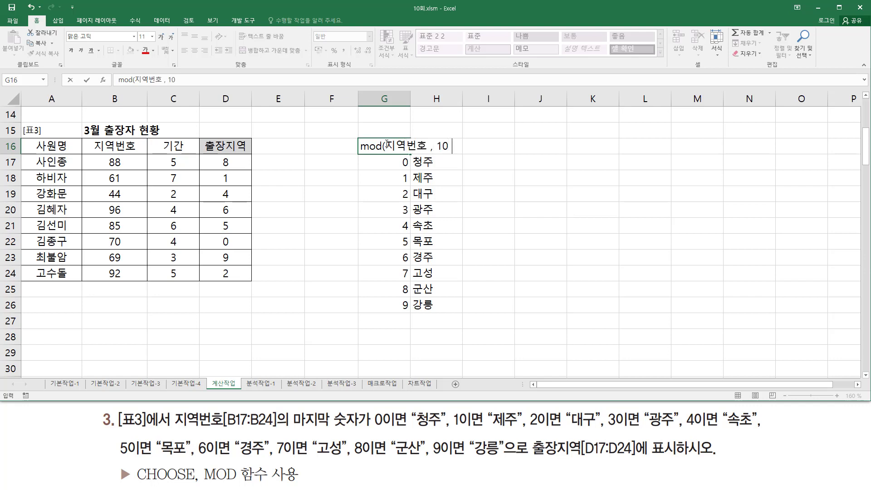
{"action": "left_click", "coordinate": [387, 146]}
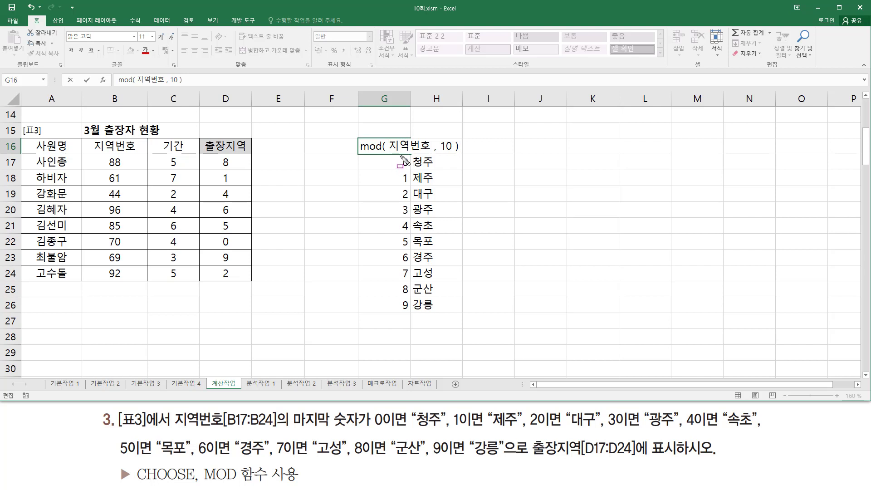
{"action": "mouse_move", "coordinate": [400, 156]}
{"action": "left_mouse_down"}
{"action": "mouse_move", "coordinate": [404, 327]}
{"action": "mouse_move", "coordinate": [411, 319]}
{"action": "left_mouse_up"}
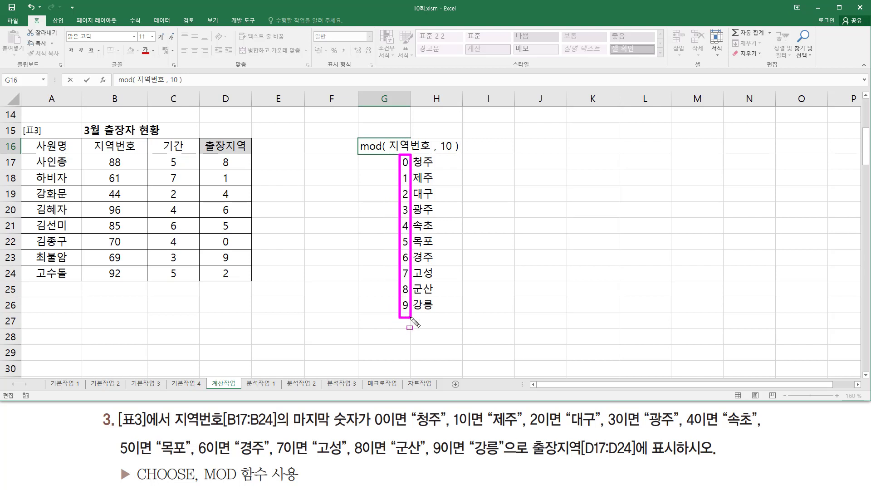
{"action": "key", "text": "Escape"}
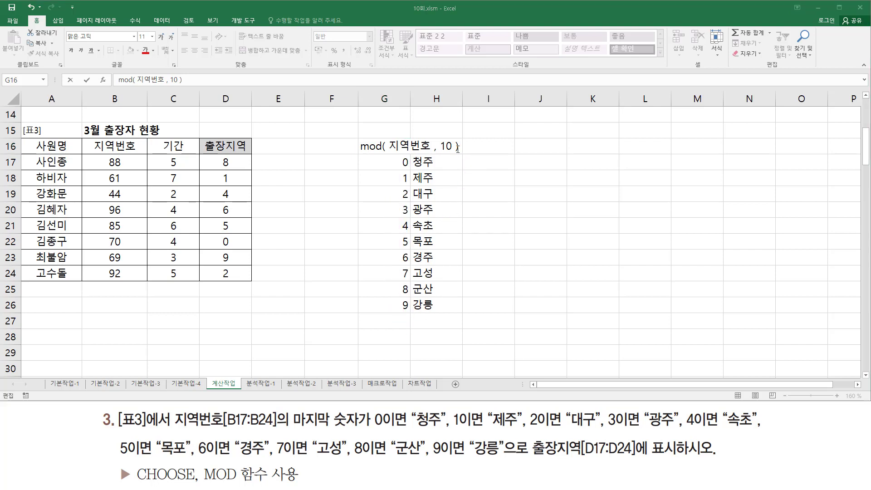
{"action": "left_click", "coordinate": [467, 182]}
{"action": "key", "text": "ctrl+2"}
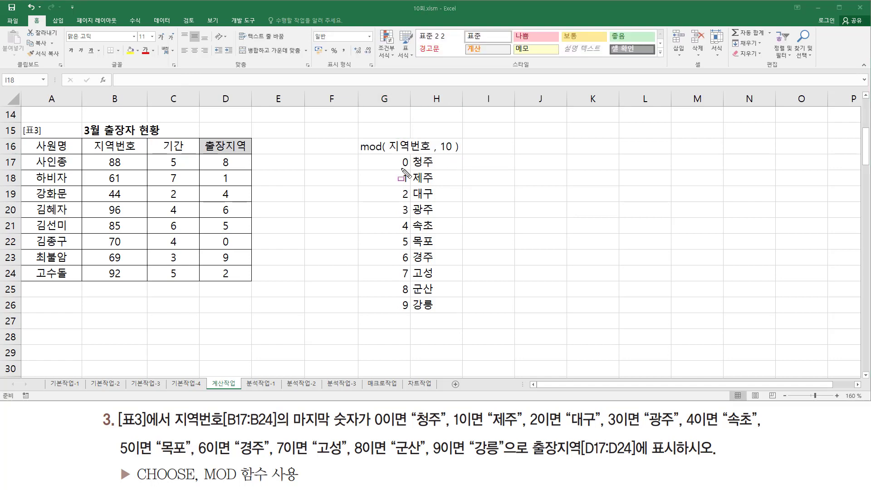
{"action": "mouse_move", "coordinate": [396, 154]}
{"action": "left_mouse_down"}
{"action": "mouse_move", "coordinate": [387, 307]}
{"action": "mouse_move", "coordinate": [411, 322]}
{"action": "left_mouse_up"}
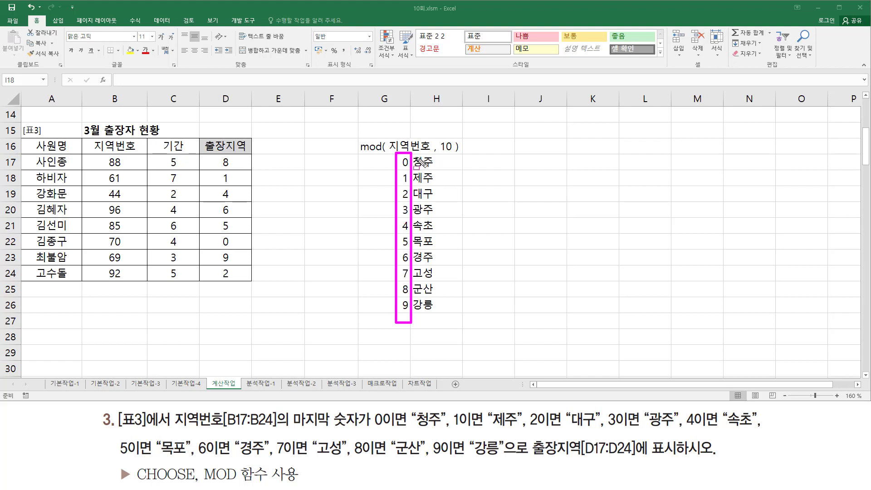
{"action": "left_click_drag", "start_coordinate": [413, 157], "coordinate": [441, 313]}
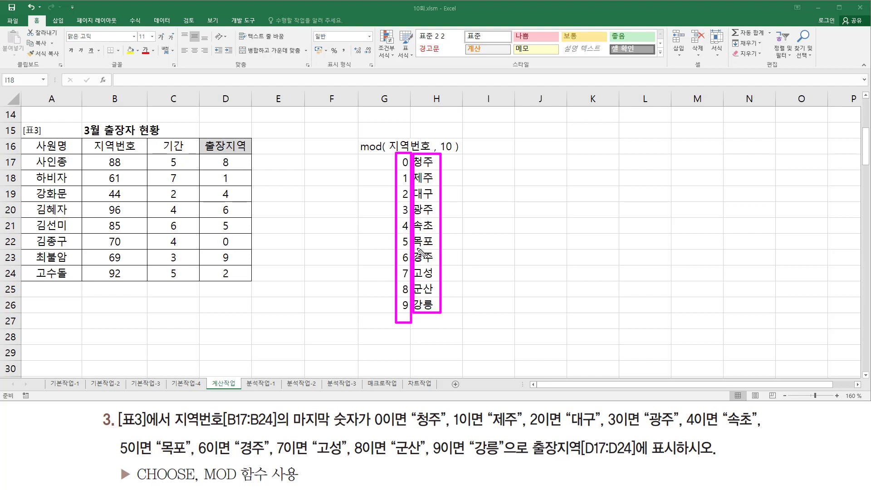
{"action": "left_click_drag", "start_coordinate": [137, 484], "coordinate": [169, 484]}
{"action": "key", "text": "e"}
{"action": "key", "text": "Escape"}
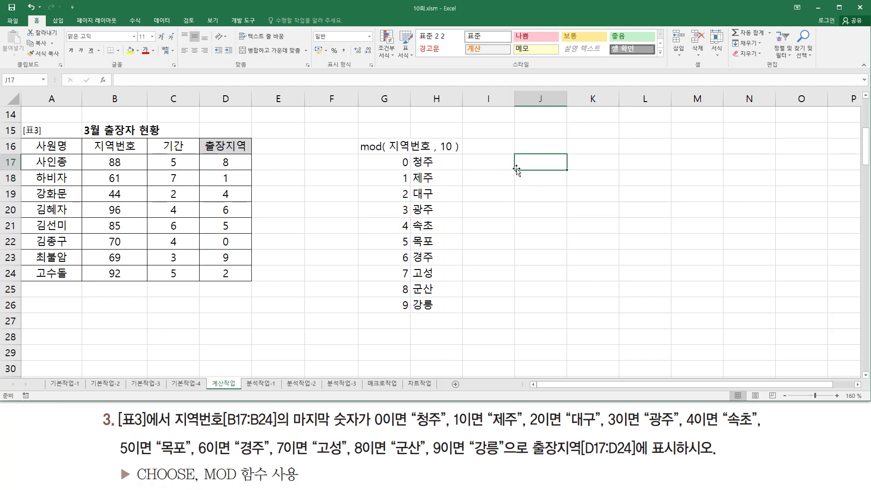
- Write the syntax example choose( 1 , "a" , "b", "c" , "d" ) as plain text in B26 below 표3
{"action": "left_click", "coordinate": [114, 305]}
{"action": "type", "text": "cho"}
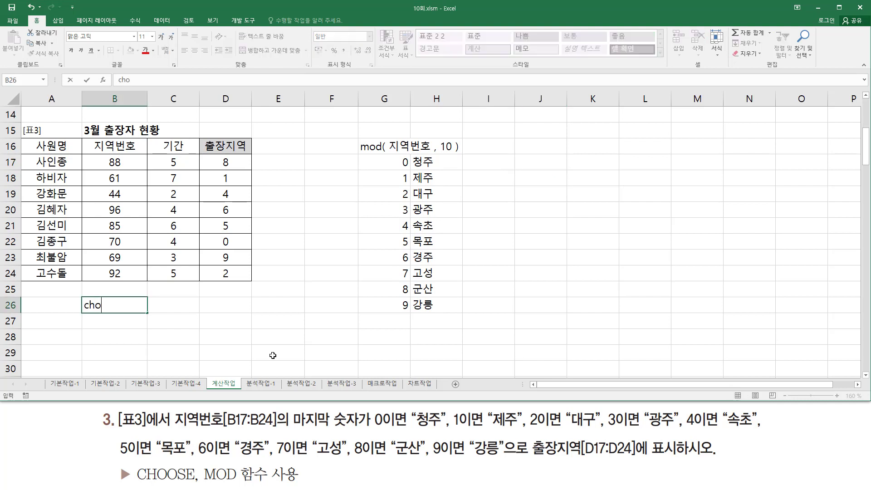
{"action": "type", "text": "ose( 1 , \"a\" , \""}
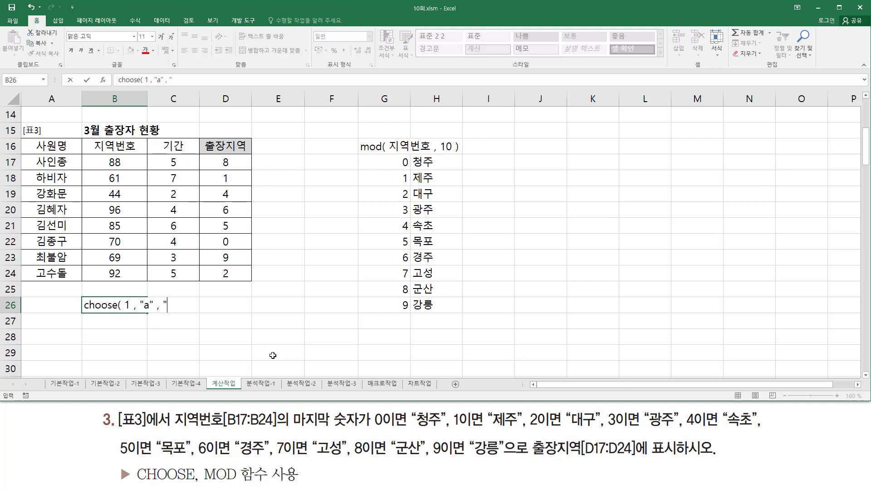
{"action": "type", "text": "b\", \"c\" , \"d\" )"}
{"action": "key", "text": "Return"}
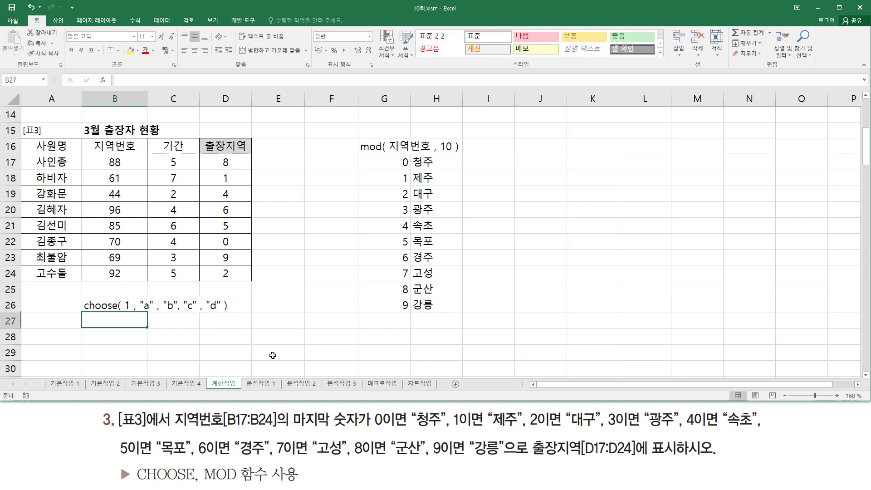
{"action": "left_click", "coordinate": [319, 340]}
{"action": "left_click_drag", "start_coordinate": [139, 314], "coordinate": [220, 313]}
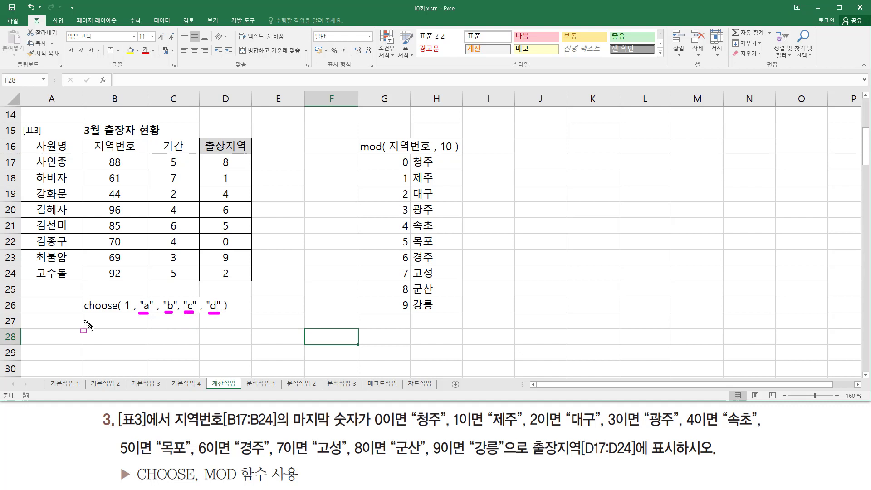
{"action": "mouse_move", "coordinate": [83, 313]}
{"action": "left_mouse_down"}
{"action": "mouse_move", "coordinate": [131, 311]}
{"action": "mouse_move", "coordinate": [132, 320]}
{"action": "left_mouse_up"}
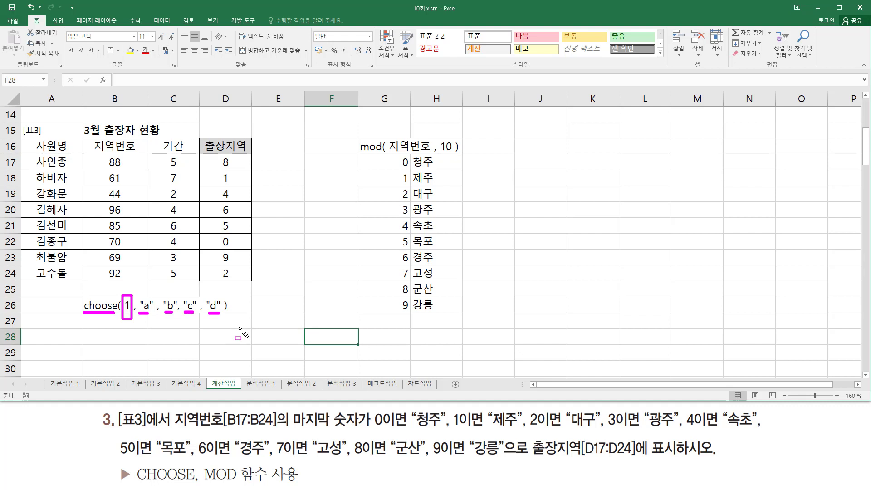
{"action": "left_click_drag", "start_coordinate": [141, 482], "coordinate": [191, 482]}
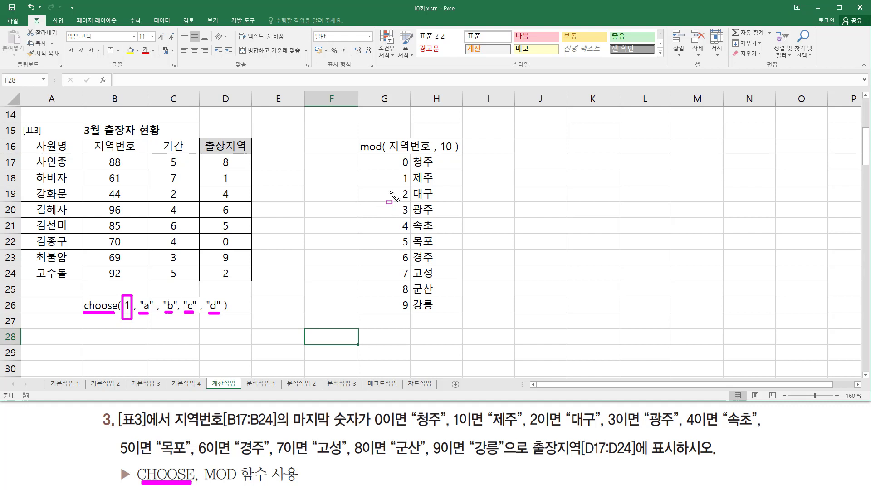
{"action": "left_click_drag", "start_coordinate": [400, 156], "coordinate": [411, 174]}
{"action": "key", "text": "Escape"}
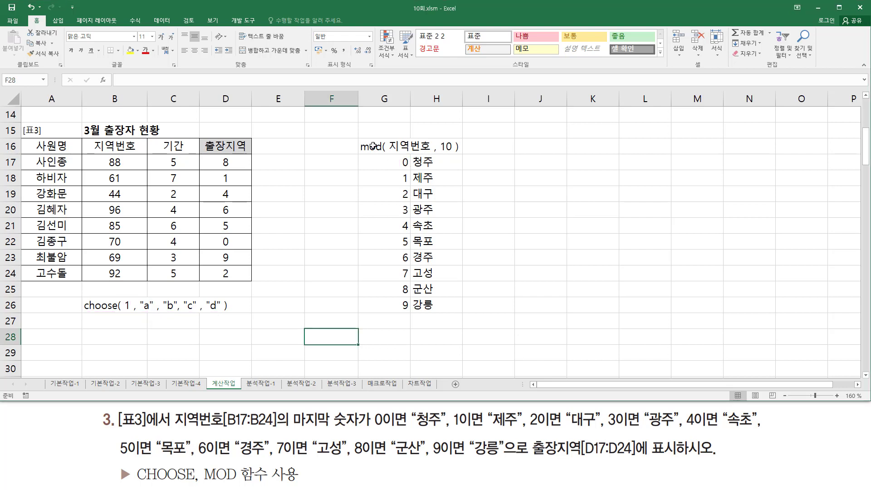
- Move the city names from H17:H26 to I17:I26 and enter the numbers 1 through 10 down H17:H26
{"action": "left_click_drag", "start_coordinate": [424, 162], "coordinate": [484, 286]}
{"action": "left_click", "coordinate": [398, 164]}
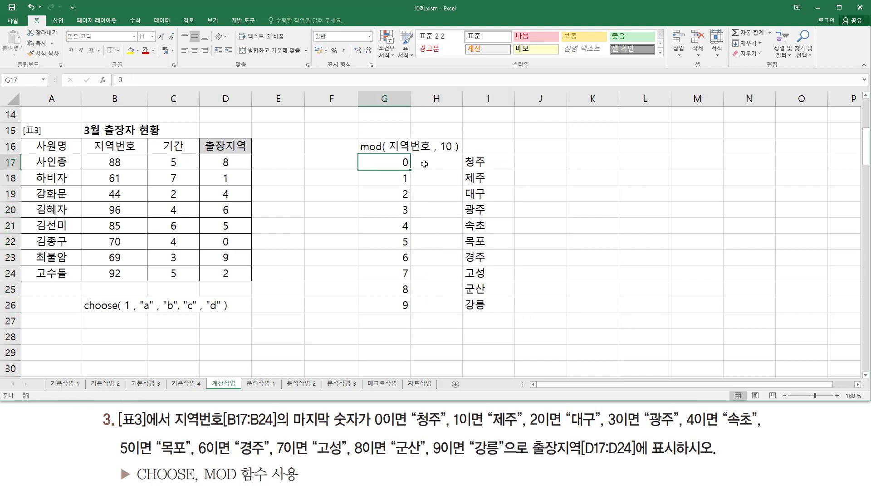
{"action": "left_click", "coordinate": [425, 164]}
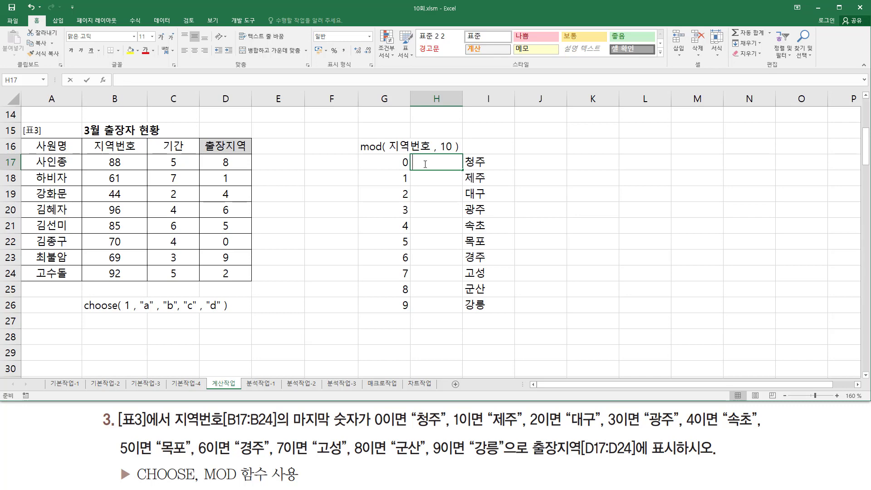
{"action": "type", "text": "1"}
{"action": "key", "text": "Return"}
{"action": "type", "text": "2"}
{"action": "key", "text": "Return"}
{"action": "type", "text": "3"}
{"action": "key", "text": "Return"}
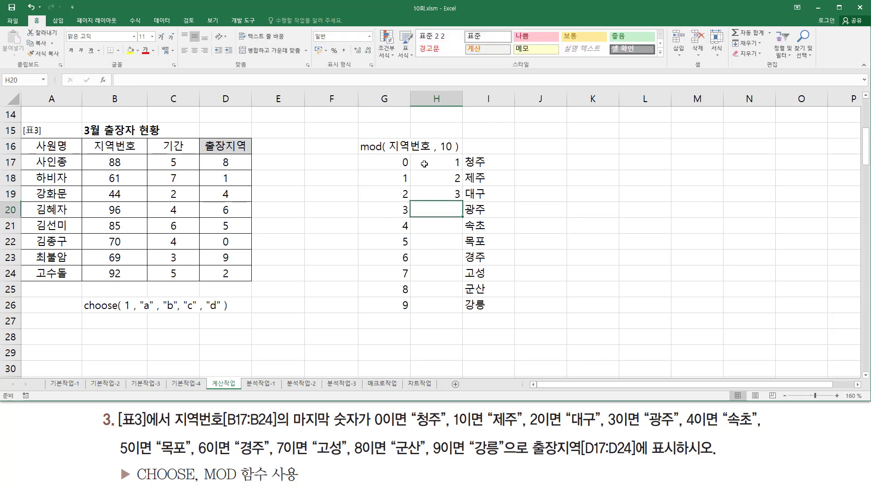
{"action": "type", "text": "4"}
{"action": "key", "text": "Return"}
{"action": "type", "text": "5"}
{"action": "key", "text": "Return"}
{"action": "type", "text": "6"}
{"action": "key", "text": "Return"}
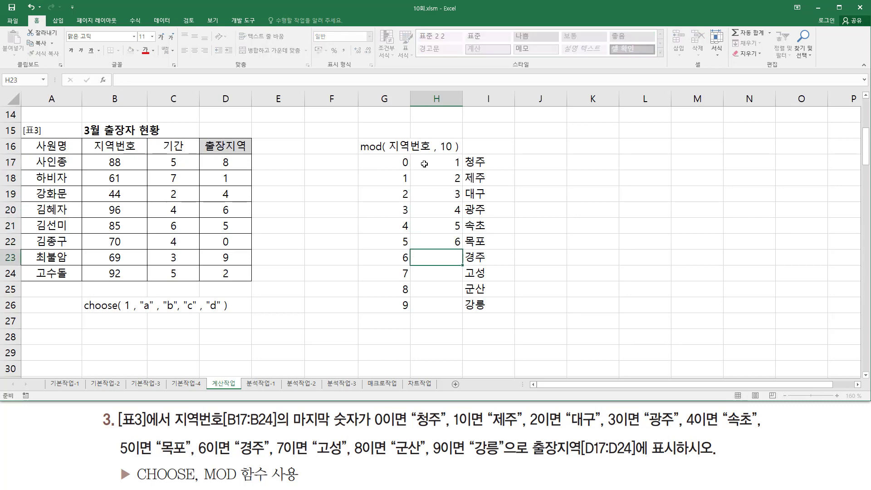
{"action": "type", "text": "7"}
{"action": "key", "text": "Return"}
{"action": "type", "text": "8"}
{"action": "key", "text": "Return"}
{"action": "type", "text": "9"}
{"action": "key", "text": "Return"}
{"action": "type", "text": "10"}
{"action": "key", "text": "Return"}
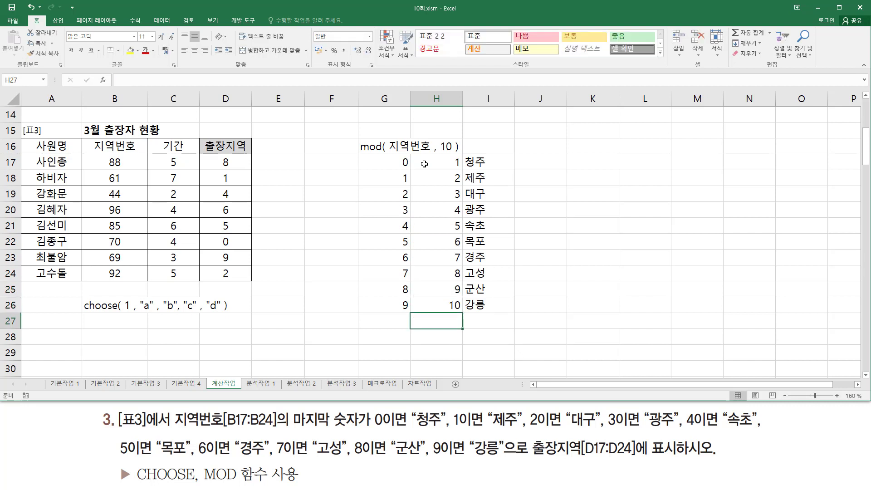
- Append +1 to the MOD note in G16 so it reads "mod( 지역번호 , 10 ) +1"
{"action": "left_click", "coordinate": [376, 147]}
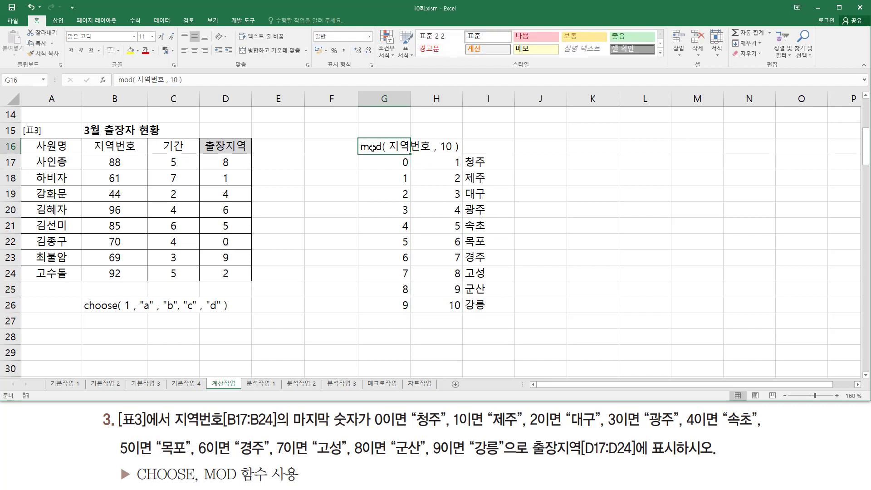
{"action": "double_click", "coordinate": [373, 148]}
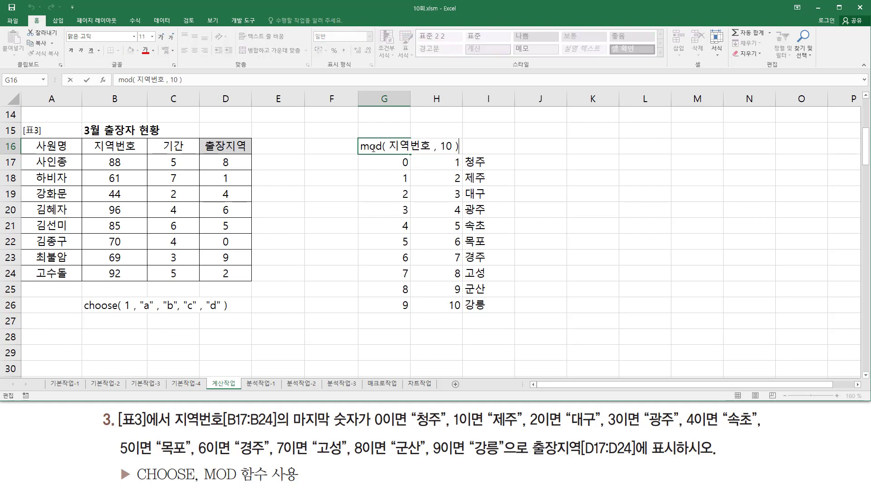
{"action": "key", "text": "BackSpace"}
{"action": "key", "text": "Return"}
{"action": "left_click", "coordinate": [531, 167]}
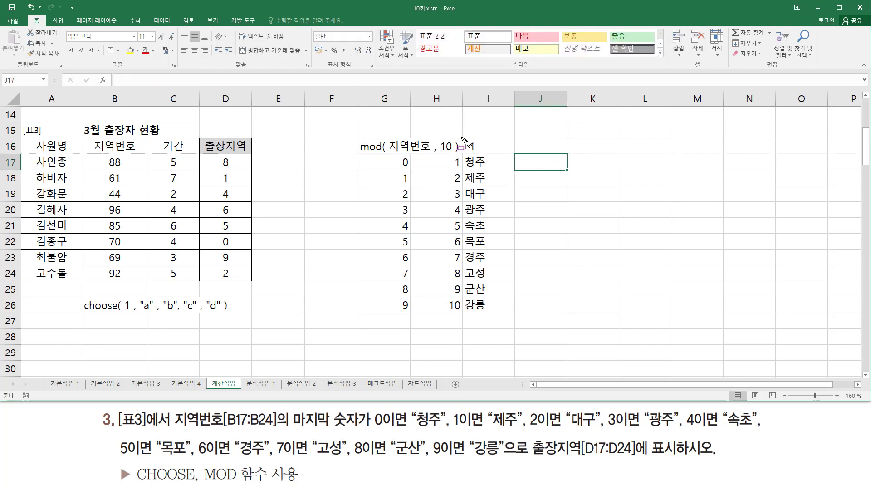
{"action": "left_click_drag", "start_coordinate": [461, 136], "coordinate": [483, 151]}
{"action": "left_click_drag", "start_coordinate": [122, 295], "coordinate": [134, 319]}
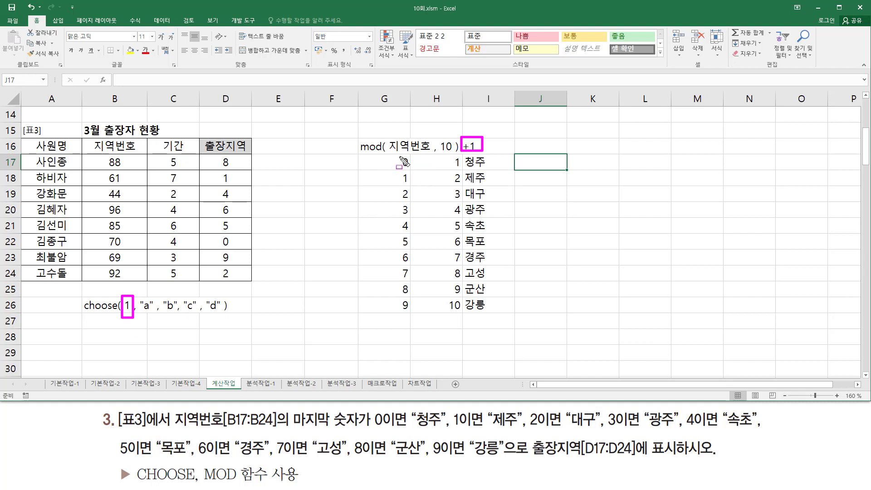
{"action": "left_click_drag", "start_coordinate": [399, 156], "coordinate": [411, 172]}
{"action": "left_click_drag", "start_coordinate": [447, 156], "coordinate": [463, 322]}
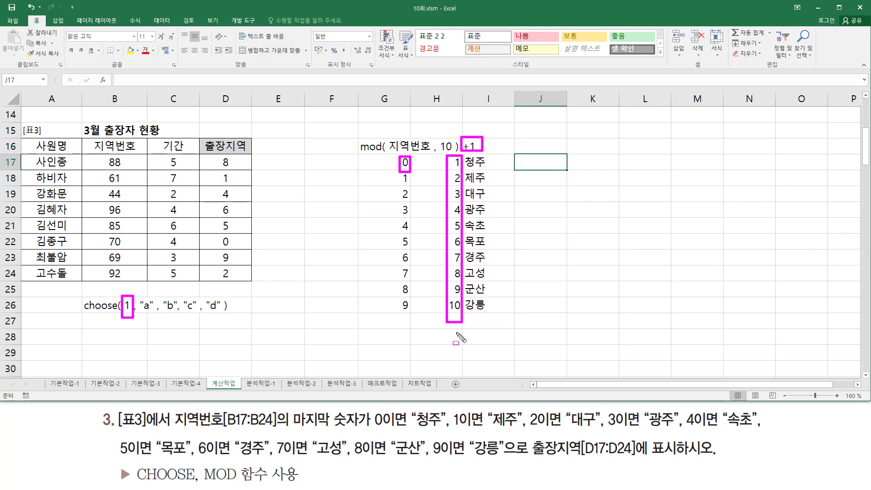
{"action": "key", "text": "e"}
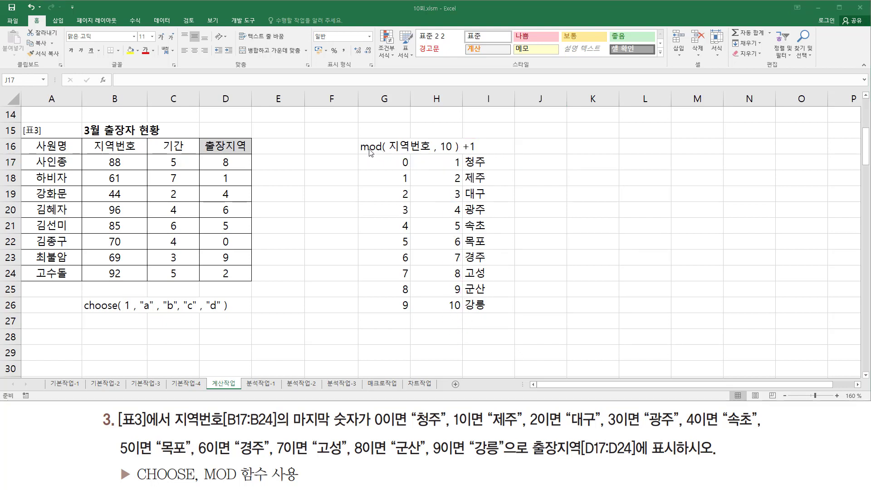
{"action": "mouse_move", "coordinate": [358, 137]}
{"action": "left_mouse_down"}
{"action": "mouse_move", "coordinate": [497, 152]}
{"action": "mouse_move", "coordinate": [463, 252]}
{"action": "mouse_move", "coordinate": [462, 325]}
{"action": "left_mouse_up"}
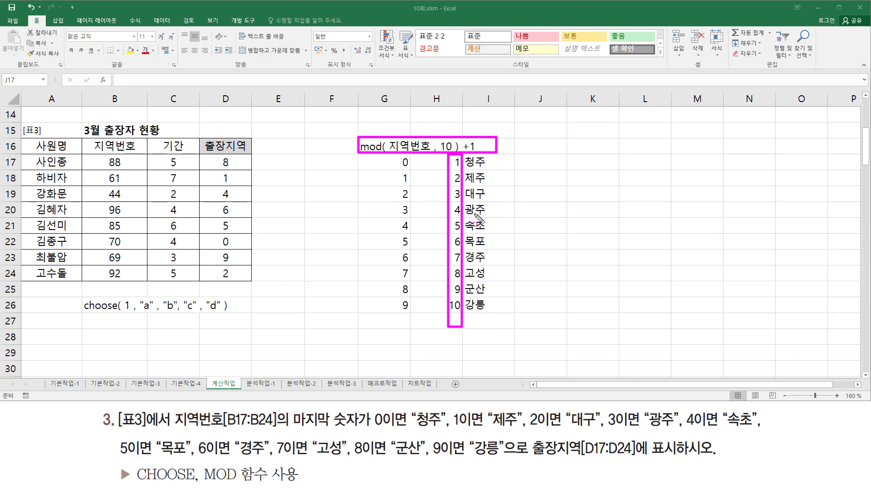
{"action": "key", "text": "Escape"}
- Append +1 to the MOD formula in D17 so it reads =MOD( B17, 10 ) +1, and fill it down to D24
{"action": "left_click", "coordinate": [230, 163]}
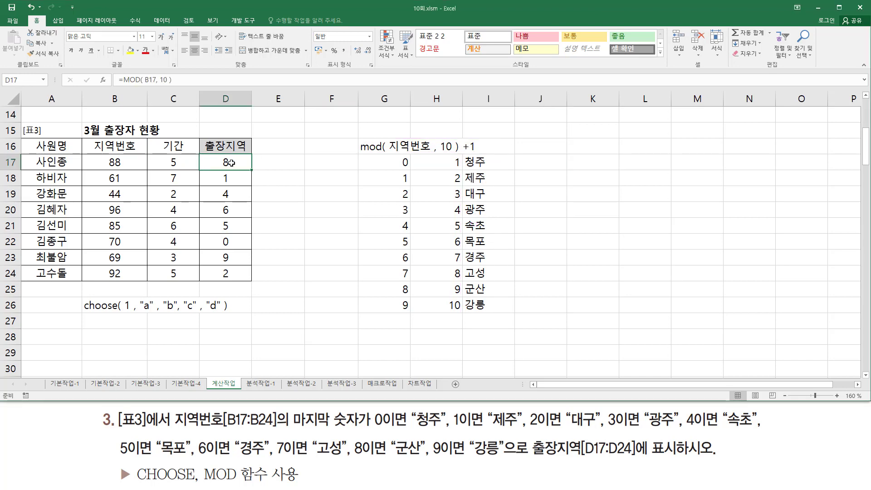
{"action": "double_click", "coordinate": [231, 163]}
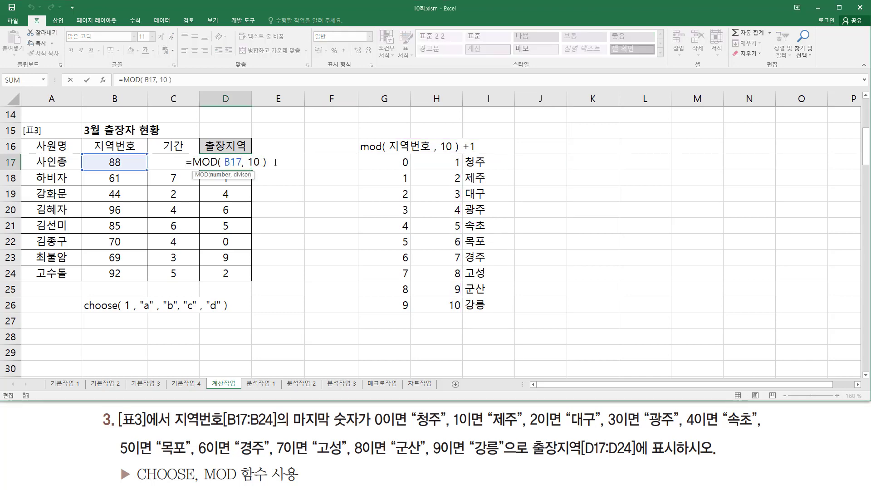
{"action": "left_click", "coordinate": [275, 162]}
{"action": "type", "text": "+1"}
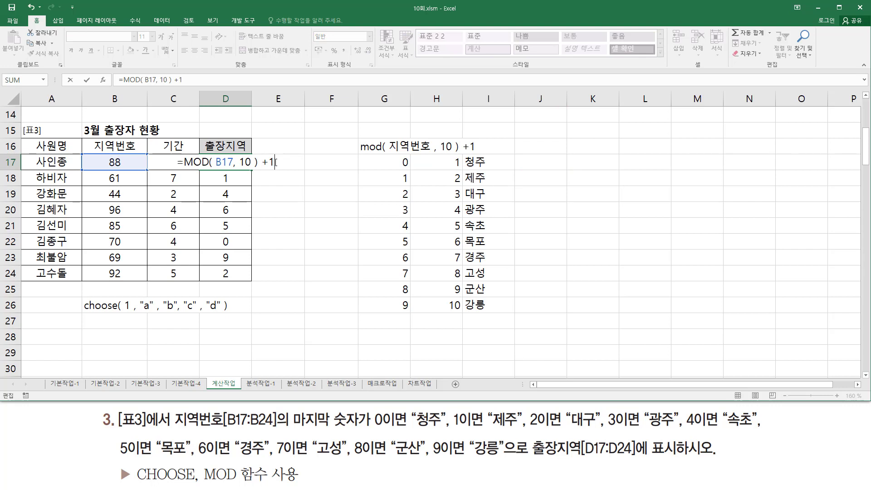
{"action": "key", "text": "Return"}
{"action": "left_click", "coordinate": [231, 159]}
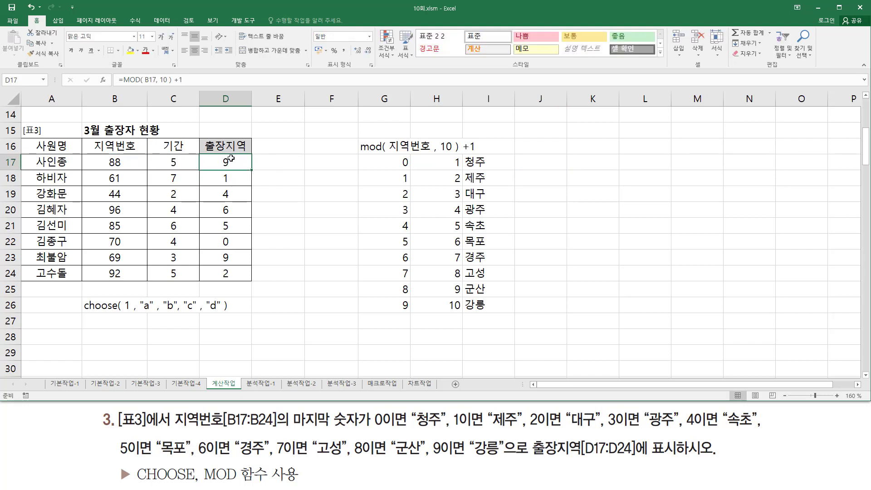
{"action": "left_click_drag", "start_coordinate": [252, 169], "coordinate": [251, 283]}
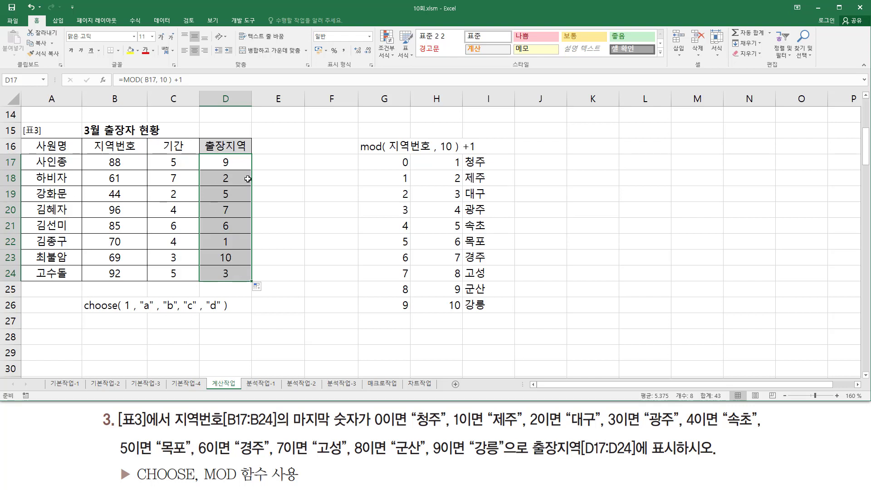
- Rewrite the D17 formula as a CHOOSE function with MOD( B17, 10 ) +1 as its index argument, followed by a comma
{"action": "double_click", "coordinate": [228, 159]}
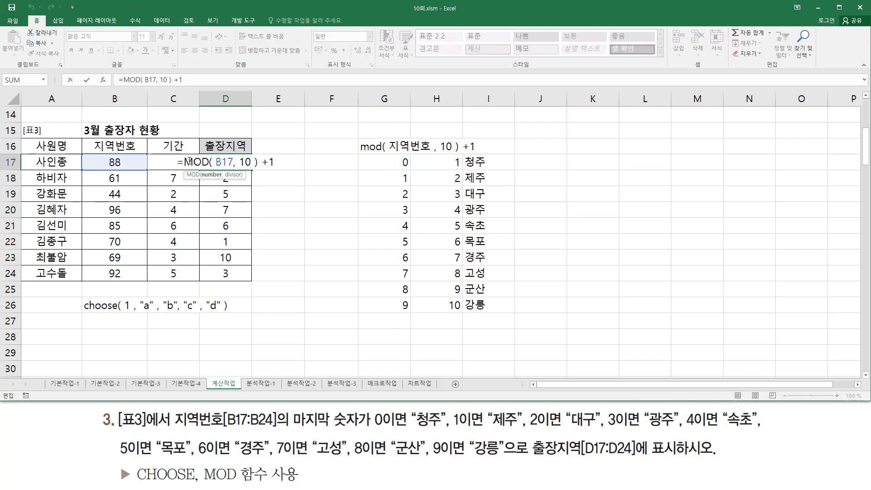
{"action": "left_click_drag", "start_coordinate": [184, 162], "coordinate": [349, 162]}
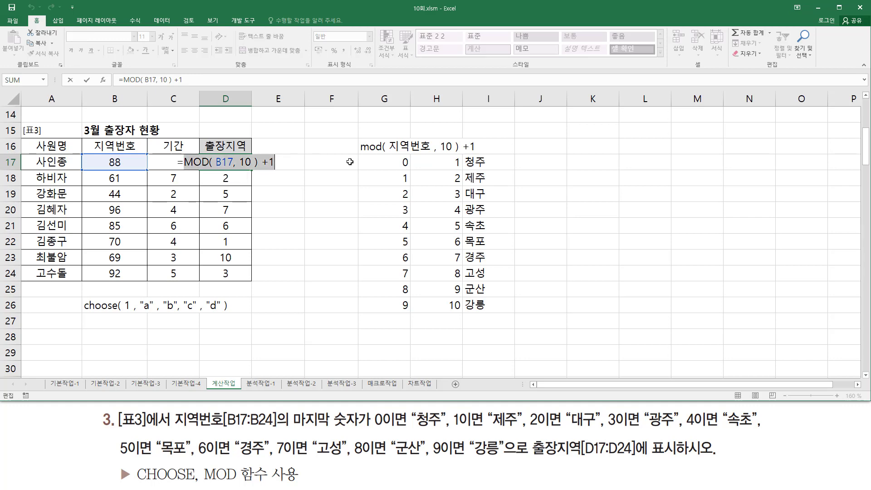
{"action": "key", "text": "ctrl+x"}
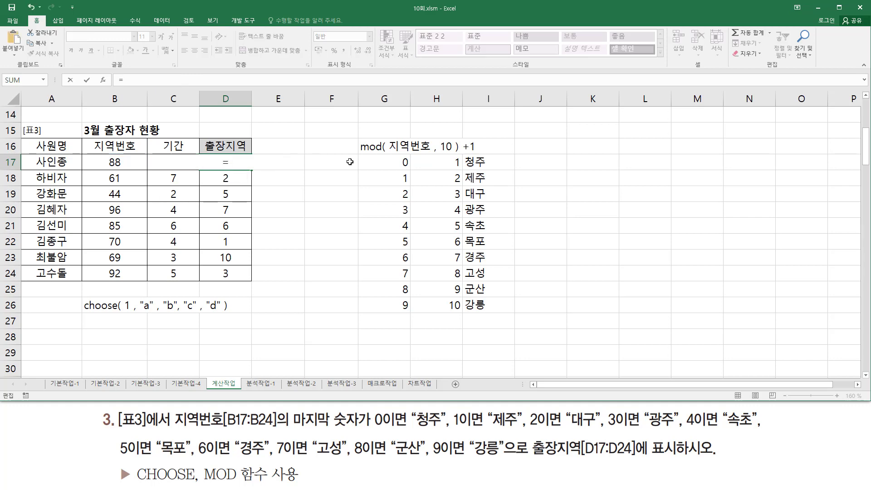
{"action": "type", "text": "choos"}
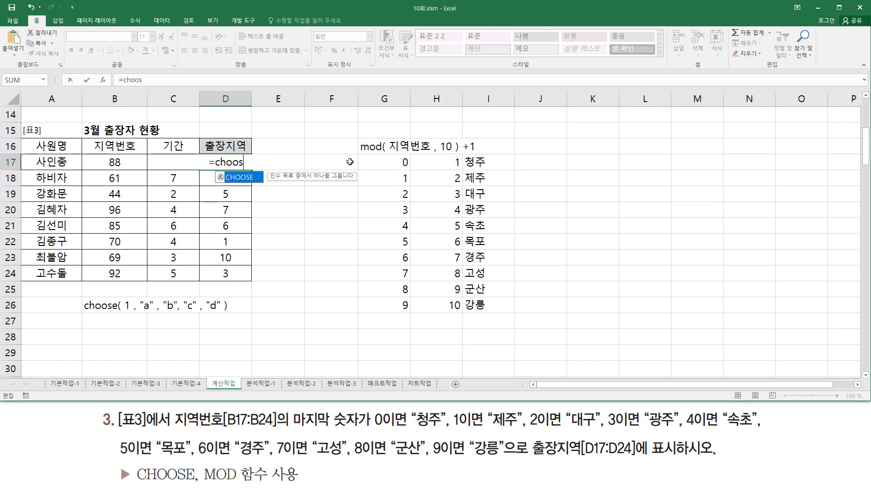
{"action": "key", "text": "Tab"}
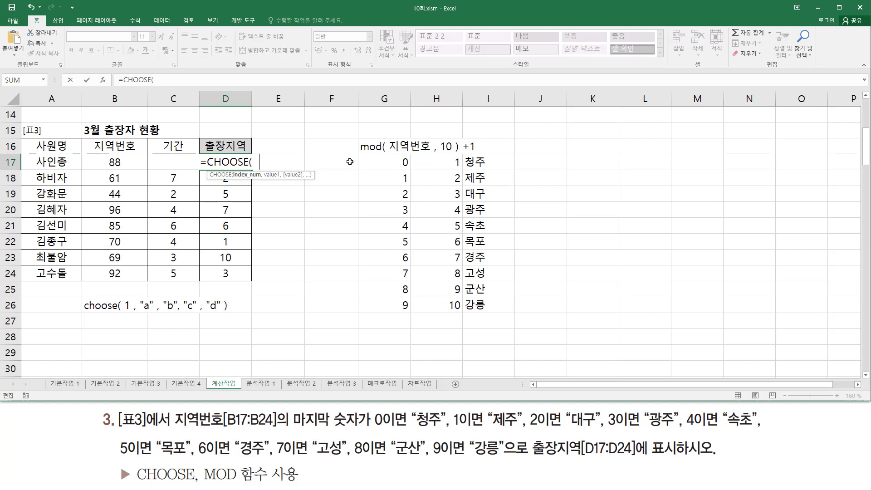
{"action": "type", "text": "MOD( B17, 10 ) +1"}
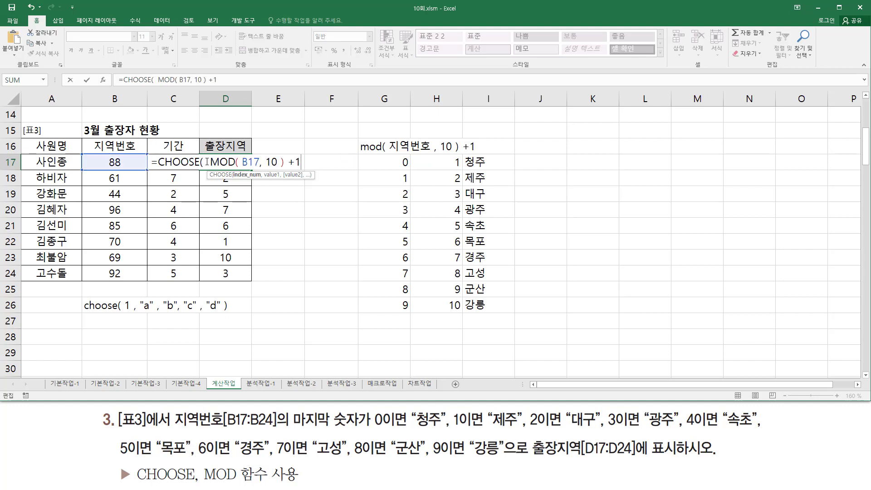
{"action": "left_click_drag", "start_coordinate": [207, 161], "coordinate": [307, 164]}
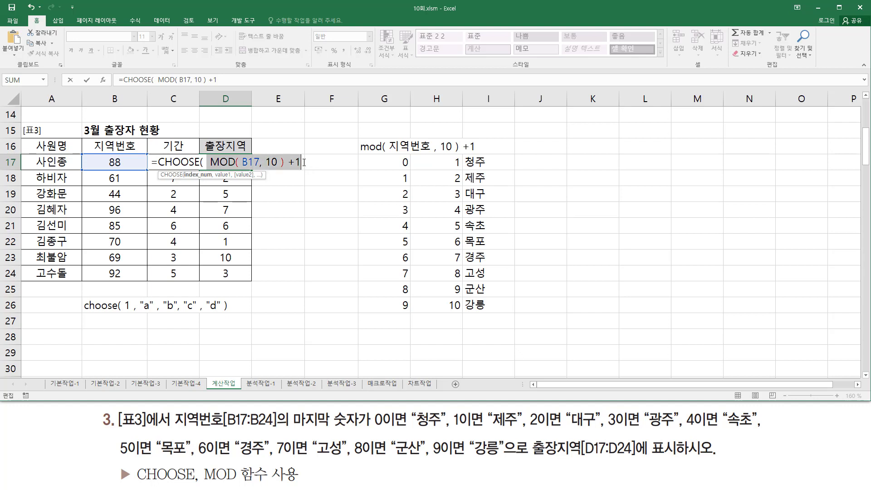
{"action": "left_click", "coordinate": [304, 162]}
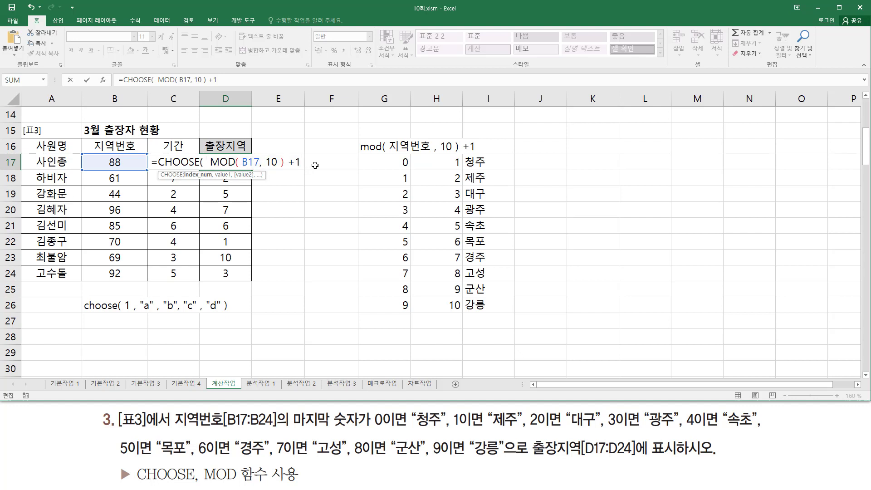
{"action": "type", "text": ","}
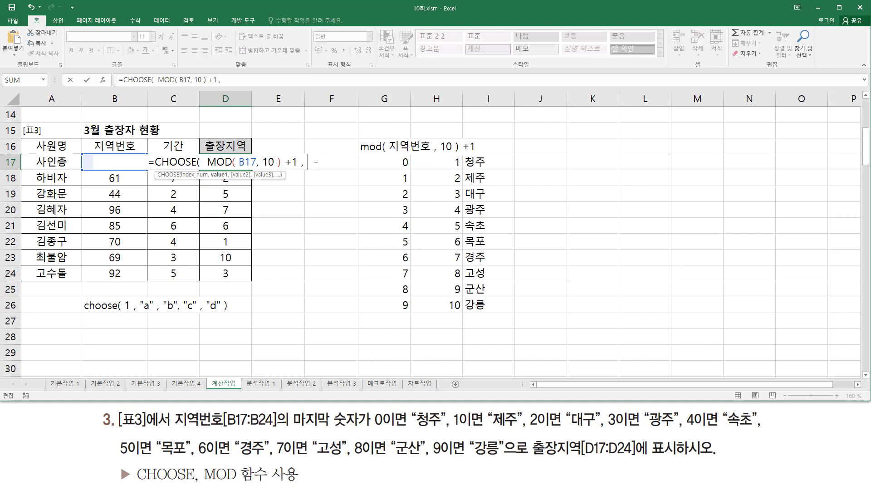
{"action": "key", "text": "BackSpace"}
{"action": "type", "text": ", "}
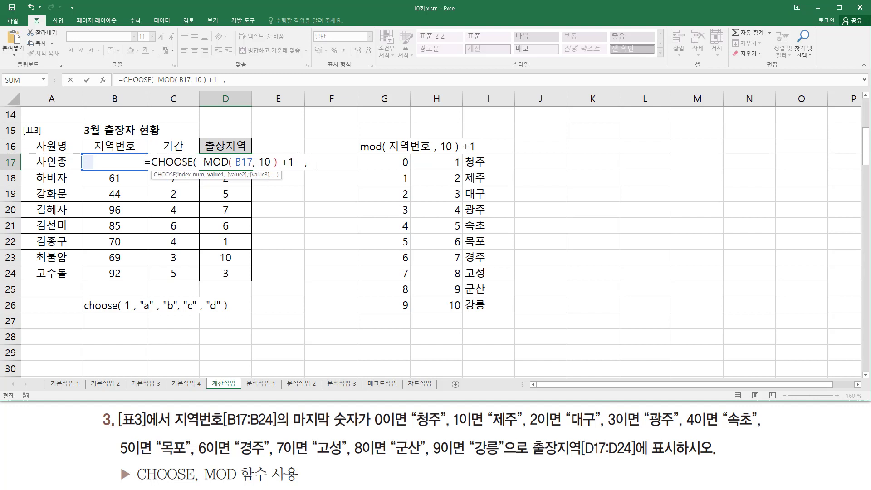
- Add "청주", "제주", "대구", "광주" and "속초" as the first five CHOOSE values in D17
{"action": "type", "text": "\""}
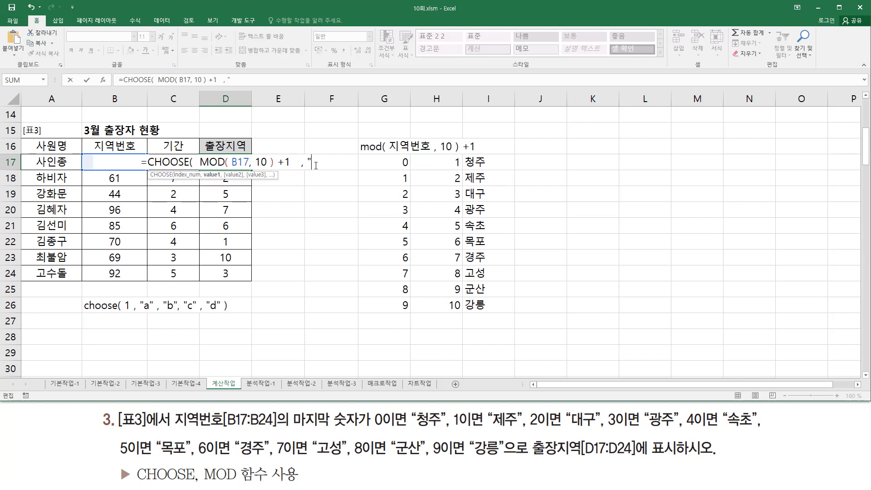
{"action": "type", "text": "청주\""}
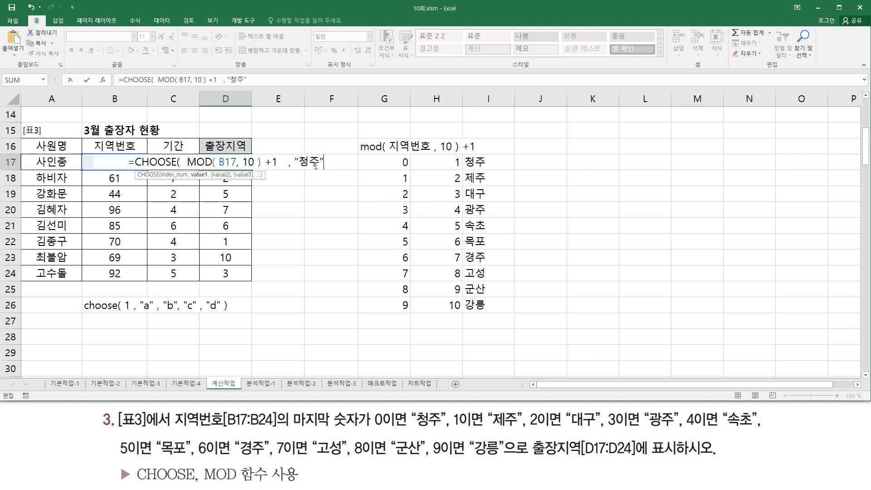
{"action": "type", "text": " , \""}
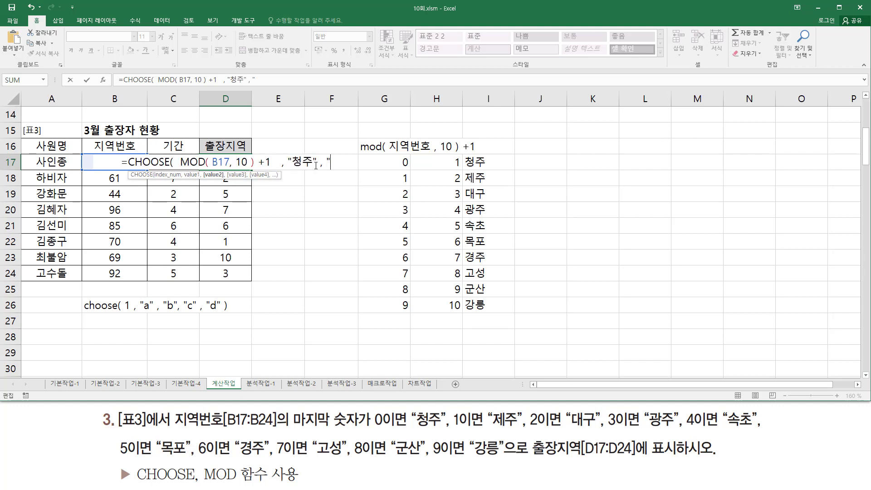
{"action": "type", "text": "제주\" , "}
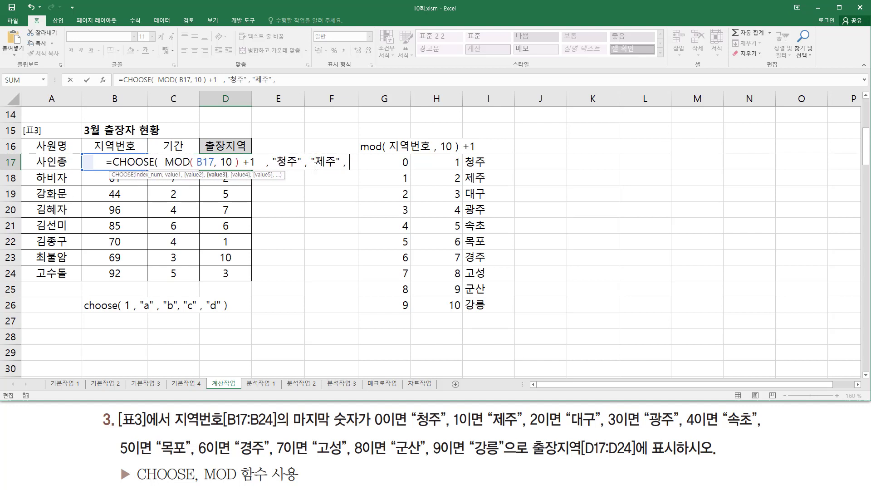
{"action": "type", "text": "\"대구\""}
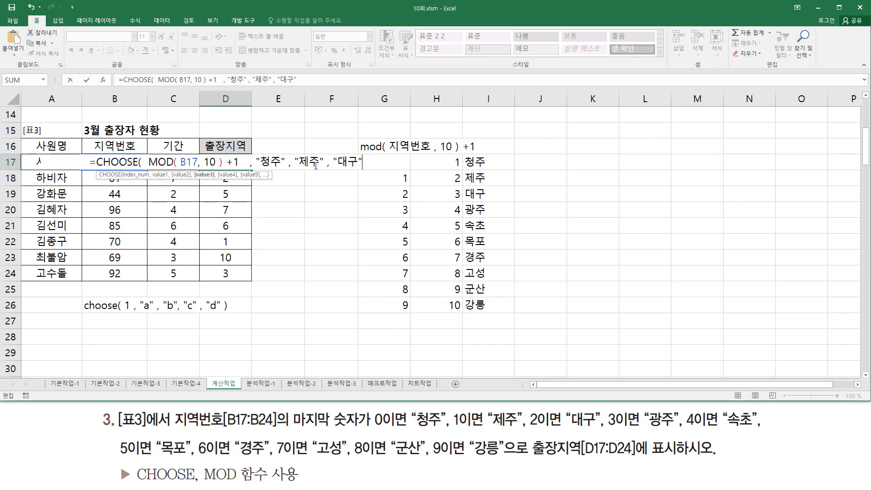
{"action": "type", "text": " , \""}
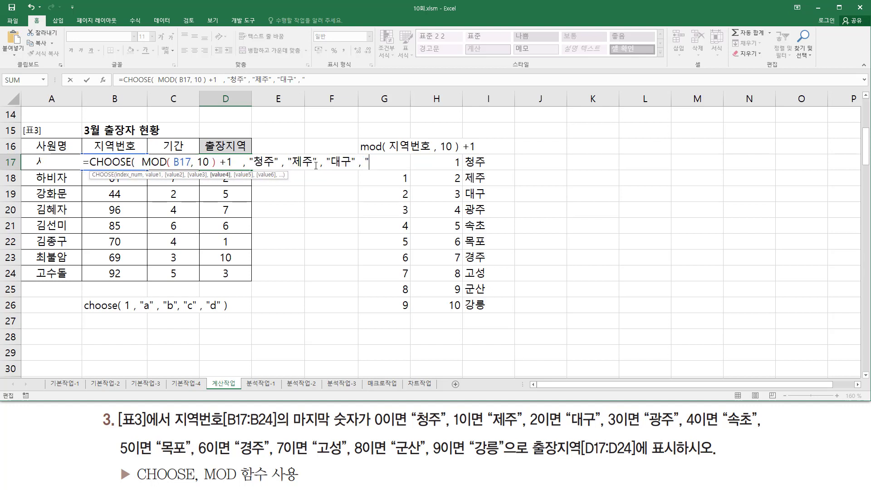
{"action": "type", "text": "광주\""}
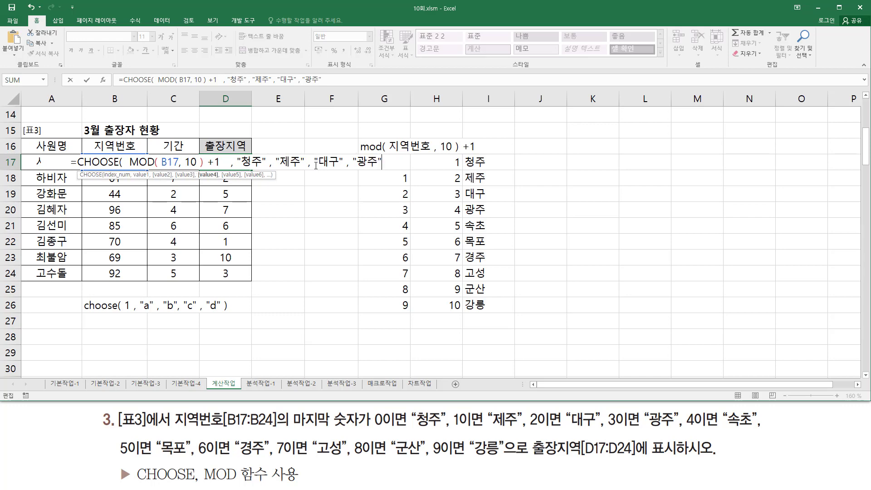
{"action": "type", "text": " , "}
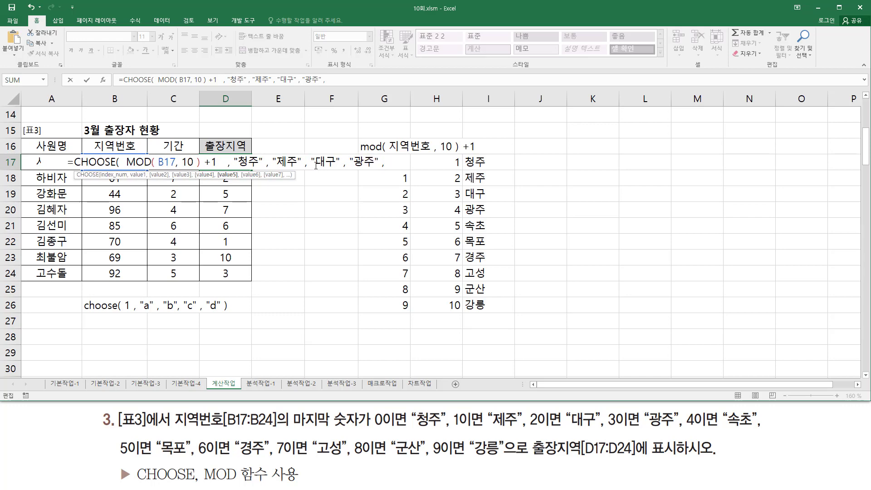
{"action": "type", "text": "\"속초\""}
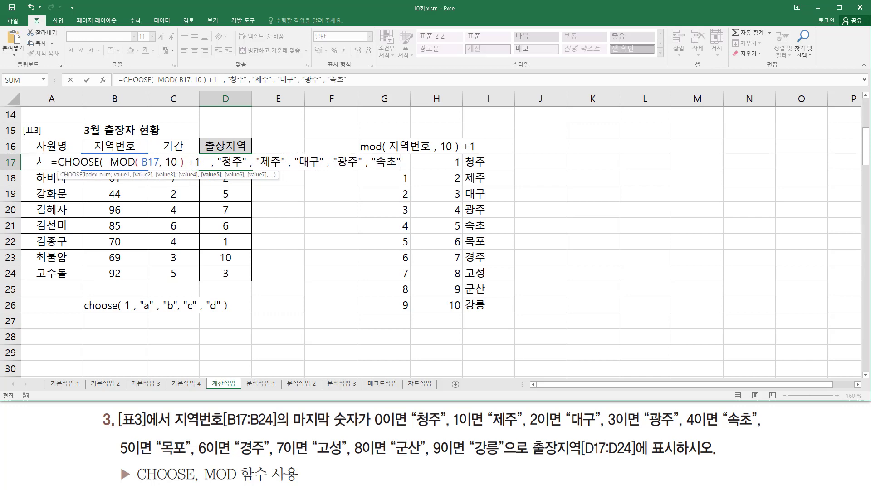
- Add "목포", "경주", "고성", "군산" and "강릉" as the remaining CHOOSE values and enter the completed formula in D17
{"action": "type", "text": " , \""}
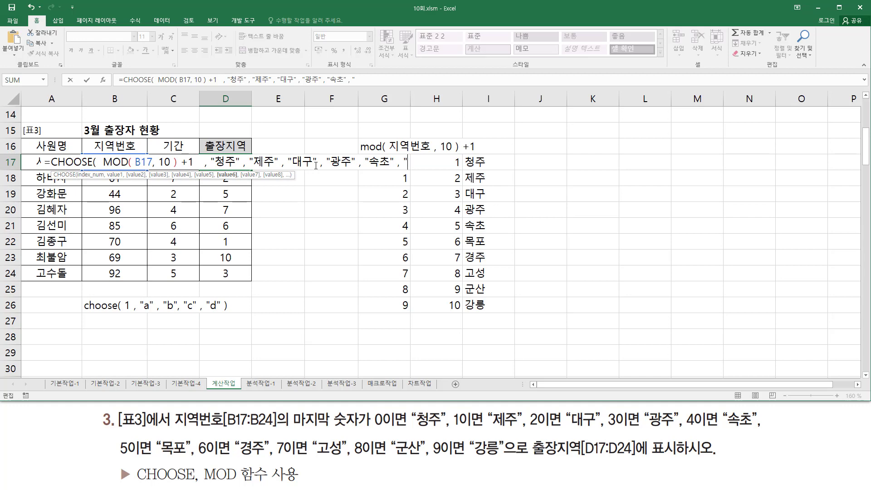
{"action": "type", "text": "목포\""}
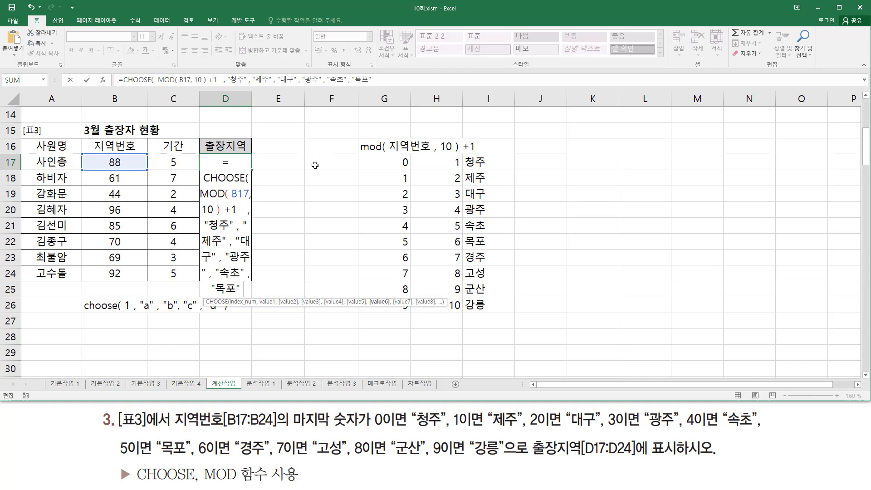
{"action": "type", "text": " , \"ㄱ"}
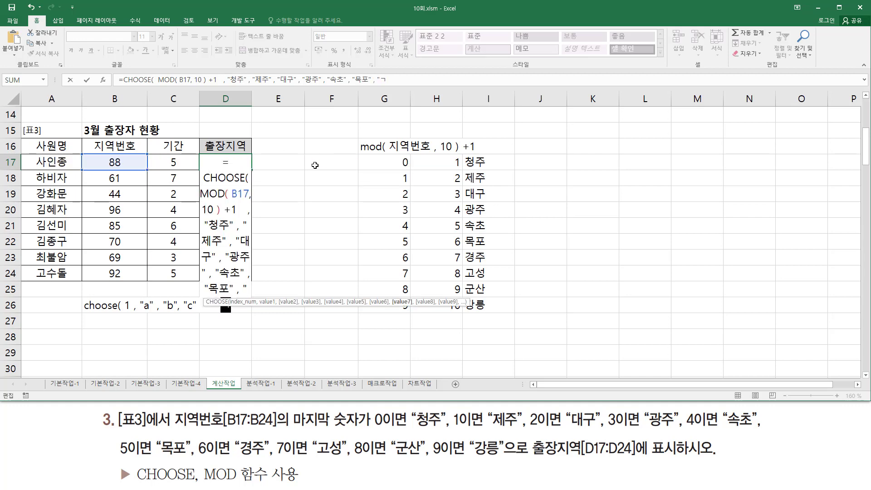
{"action": "type", "text": "주\" , \""}
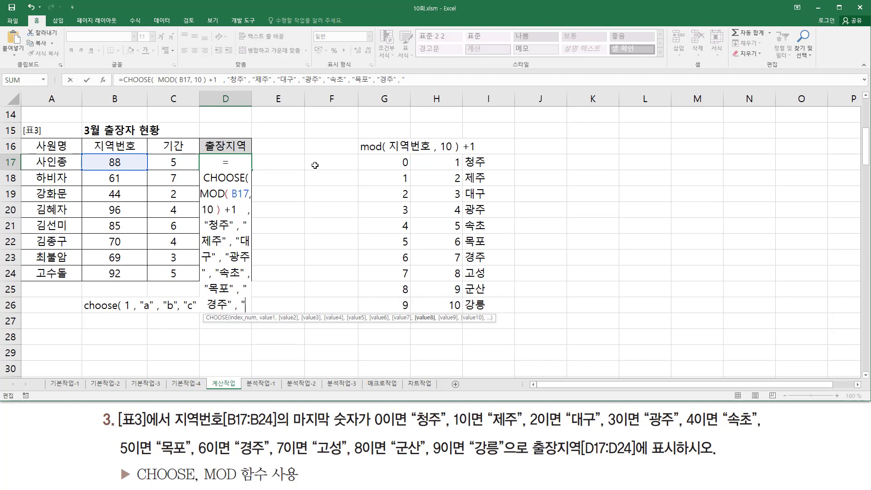
{"action": "type", "text": "고성\" , "}
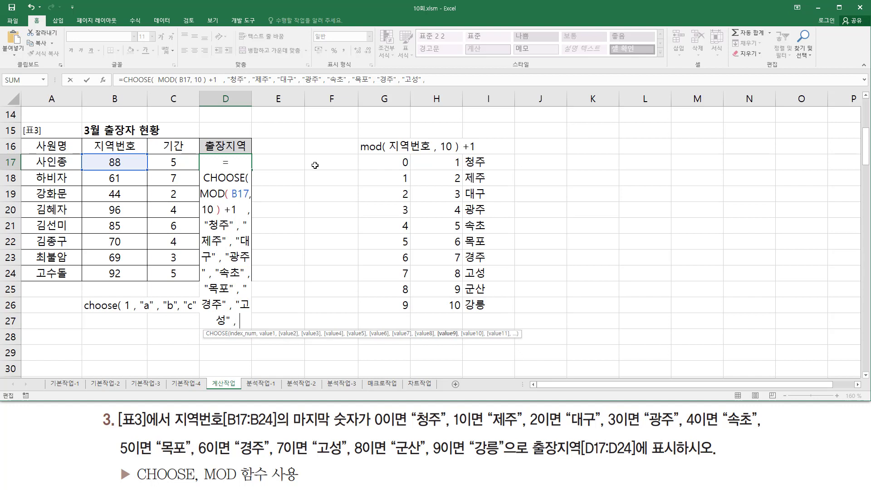
{"action": "type", "text": "\"군산\" ,"}
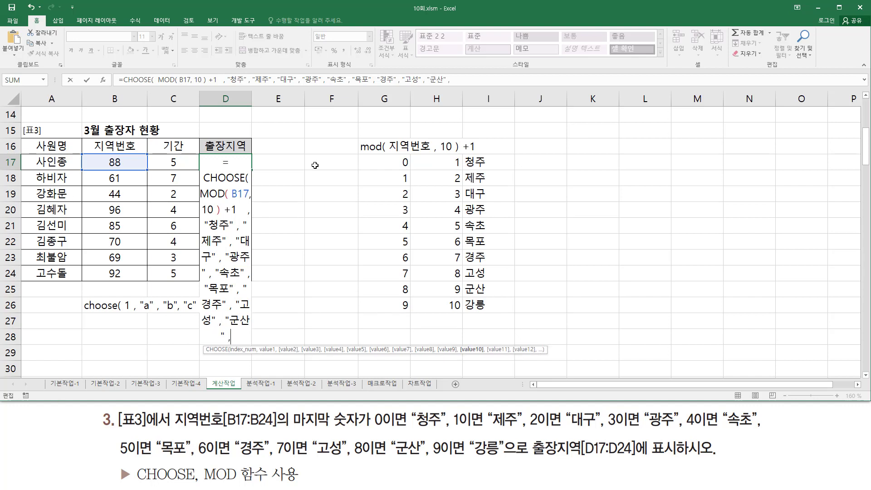
{"action": "type", "text": "\"강릉\" )"}
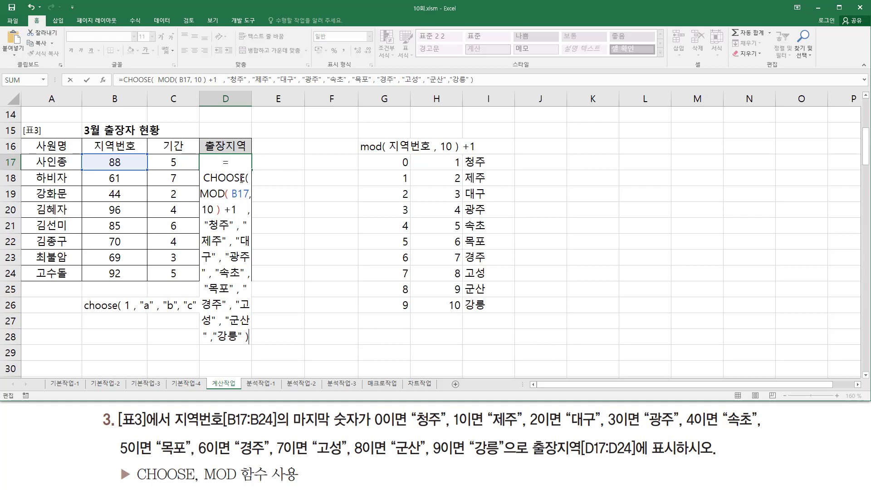
{"action": "key", "text": "Return"}
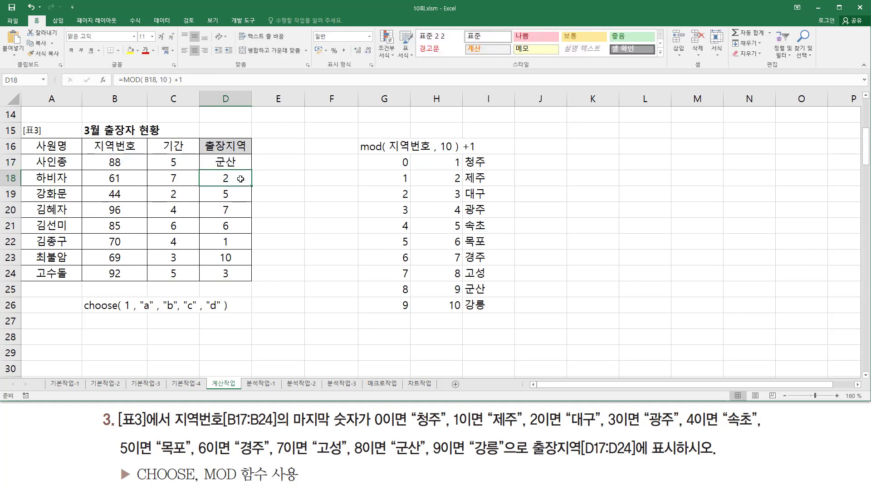
{"action": "left_click", "coordinate": [230, 164]}
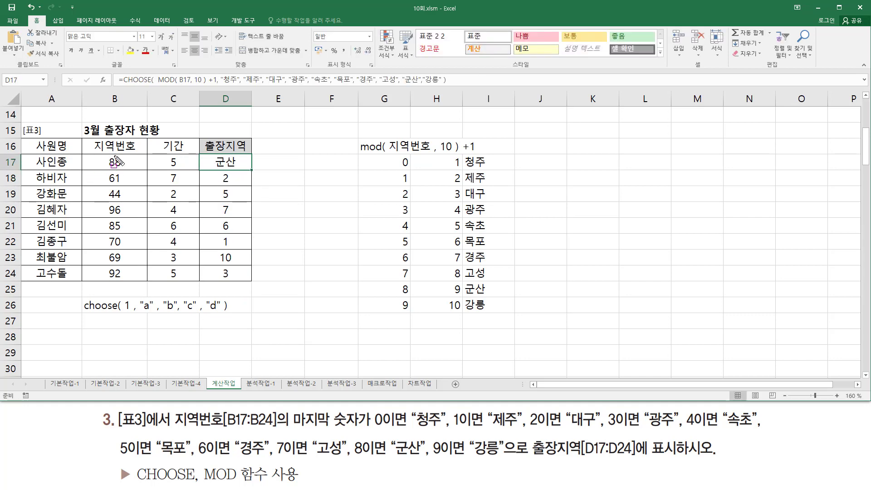
{"action": "left_click_drag", "start_coordinate": [114, 153], "coordinate": [123, 170]}
{"action": "left_click_drag", "start_coordinate": [353, 454], "coordinate": [423, 455]}
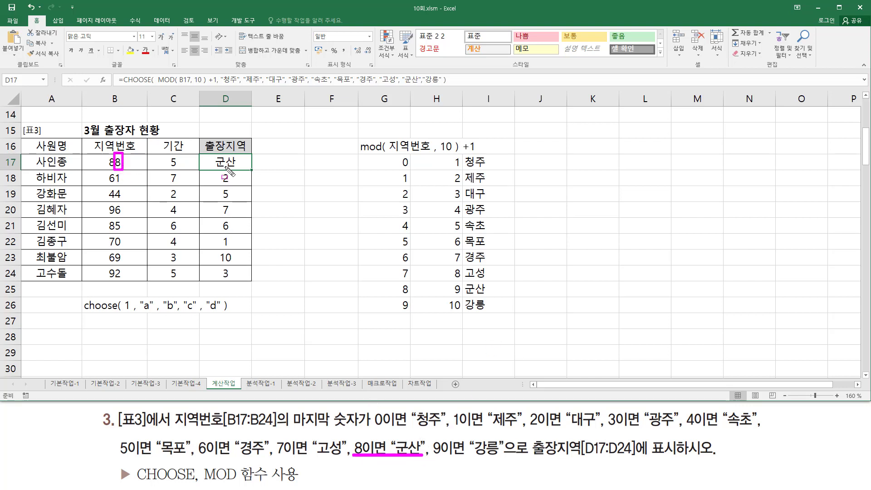
{"action": "key", "text": "Escape"}
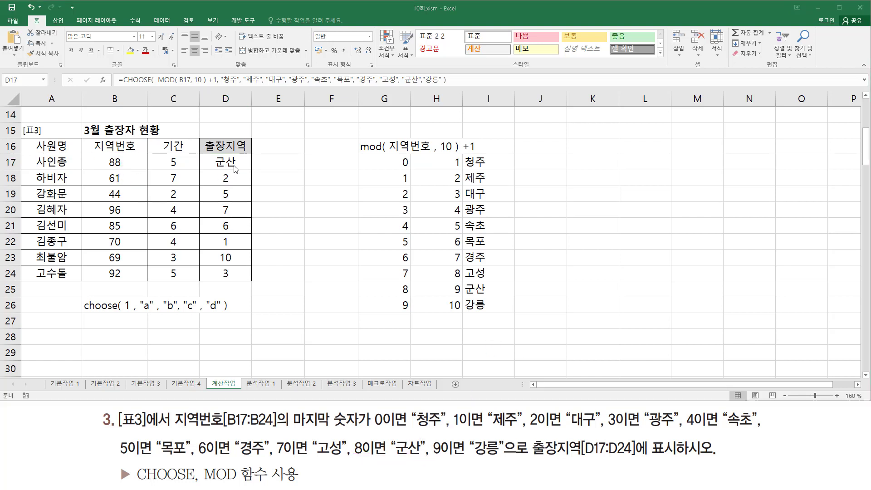
- Fill the completed CHOOSE formula from D17 down through D24
{"action": "left_click_drag", "start_coordinate": [252, 172], "coordinate": [253, 280]}
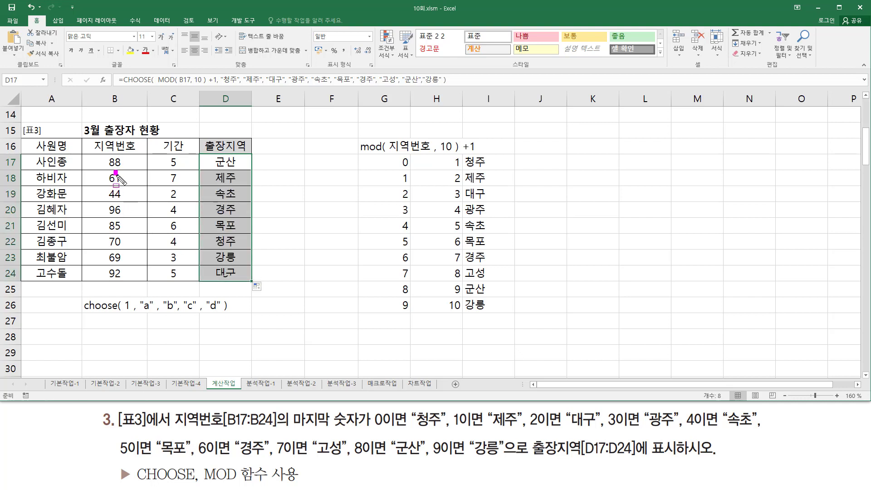
- Check each 출장지역 result in D18:D24 by matching the last digit of its 지역번호 to the city named in the task text
{"action": "left_click_drag", "start_coordinate": [115, 171], "coordinate": [122, 187]}
{"action": "left_click_drag", "start_coordinate": [452, 427], "coordinate": [530, 427]}
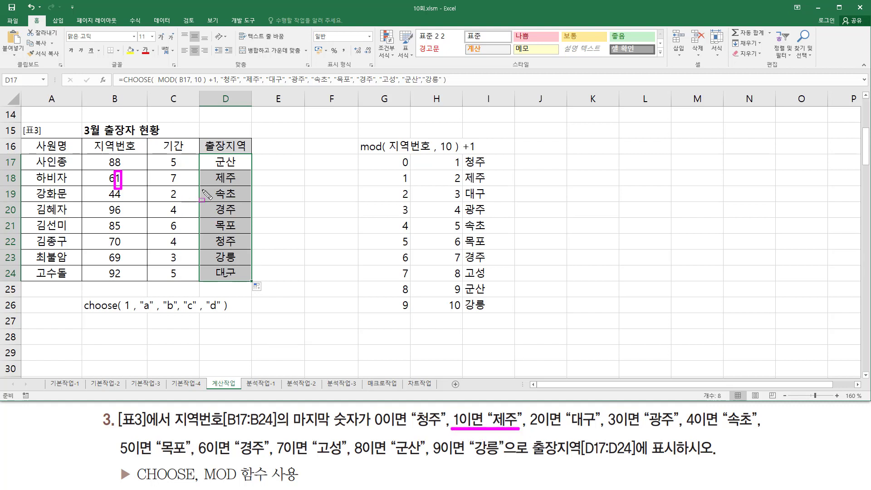
{"action": "left_click_drag", "start_coordinate": [205, 184], "coordinate": [245, 184]}
{"action": "mouse_move", "coordinate": [115, 185]}
{"action": "left_mouse_down"}
{"action": "mouse_move", "coordinate": [119, 203]}
{"action": "mouse_move", "coordinate": [126, 186]}
{"action": "left_mouse_up"}
{"action": "left_click_drag", "start_coordinate": [688, 428], "coordinate": [766, 428]}
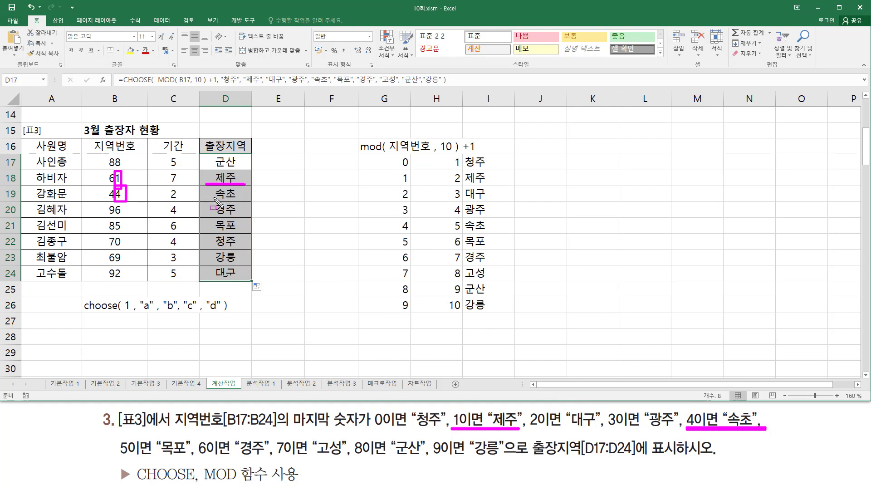
{"action": "left_click_drag", "start_coordinate": [215, 196], "coordinate": [235, 197]}
{"action": "mouse_move", "coordinate": [115, 202]}
{"action": "left_mouse_down"}
{"action": "mouse_move", "coordinate": [117, 217]}
{"action": "mouse_move", "coordinate": [123, 202]}
{"action": "left_mouse_up"}
{"action": "left_click_drag", "start_coordinate": [195, 456], "coordinate": [271, 456]}
{"action": "left_click_drag", "start_coordinate": [216, 214], "coordinate": [237, 214]}
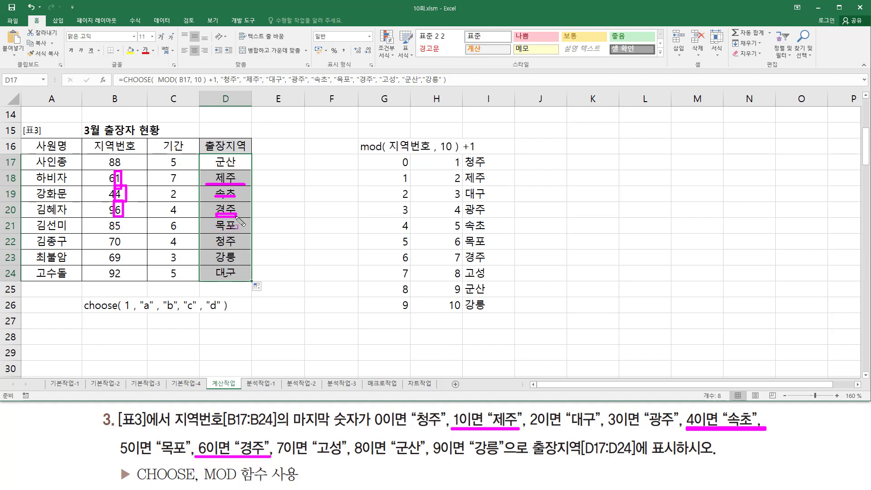
{"action": "mouse_move", "coordinate": [116, 219]}
{"action": "left_mouse_down"}
{"action": "mouse_move", "coordinate": [114, 231]}
{"action": "mouse_move", "coordinate": [124, 233]}
{"action": "mouse_move", "coordinate": [123, 219]}
{"action": "left_mouse_up"}
{"action": "left_click_drag", "start_coordinate": [120, 461], "coordinate": [162, 461]}
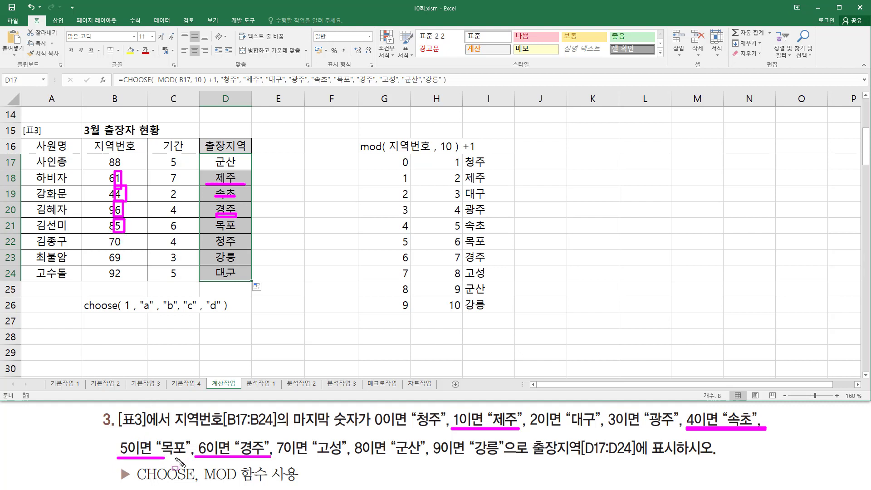
{"action": "left_click_drag", "start_coordinate": [214, 231], "coordinate": [230, 231]}
{"action": "mouse_move", "coordinate": [114, 235]}
{"action": "left_mouse_down"}
{"action": "mouse_move", "coordinate": [113, 248]}
{"action": "mouse_move", "coordinate": [123, 234]}
{"action": "left_mouse_up"}
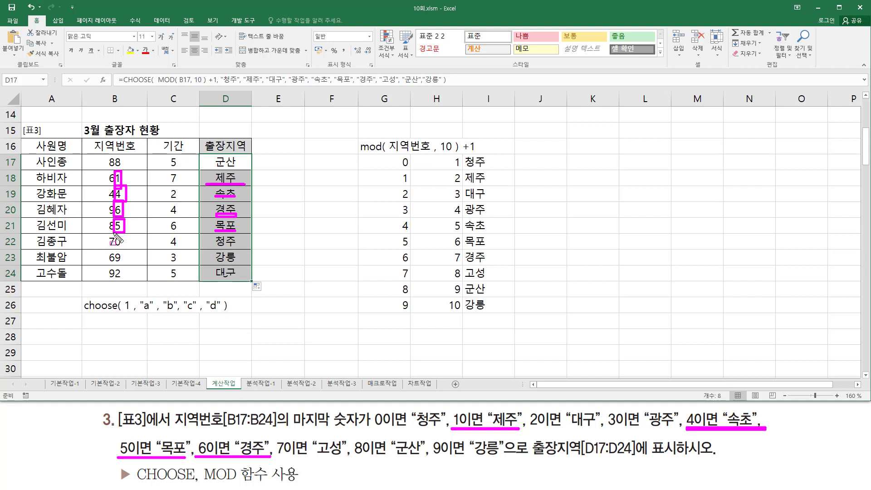
{"action": "mouse_move", "coordinate": [375, 428]}
{"action": "left_mouse_down"}
{"action": "mouse_move", "coordinate": [439, 427]}
{"action": "mouse_move", "coordinate": [443, 411]}
{"action": "left_mouse_up"}
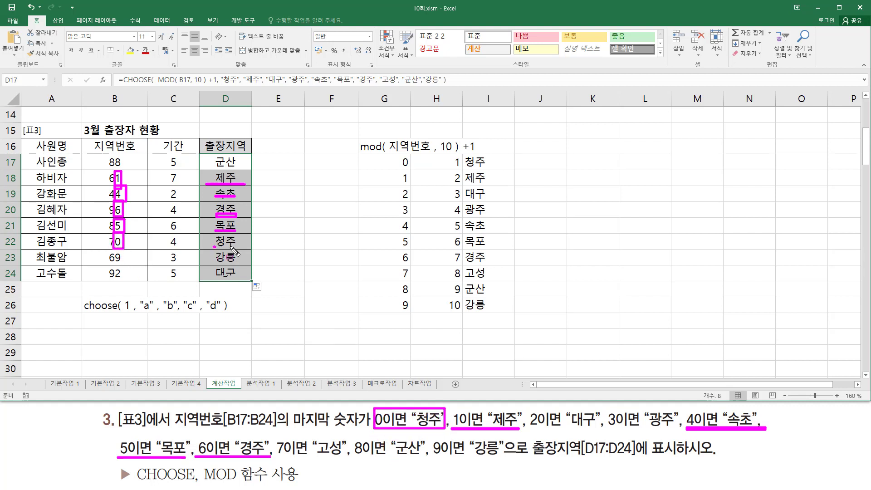
{"action": "left_click_drag", "start_coordinate": [213, 248], "coordinate": [236, 247]}
{"action": "left_click_drag", "start_coordinate": [114, 250], "coordinate": [114, 266]}
{"action": "left_click_drag", "start_coordinate": [114, 266], "coordinate": [123, 249]}
{"action": "left_click_drag", "start_coordinate": [427, 460], "coordinate": [507, 459]}
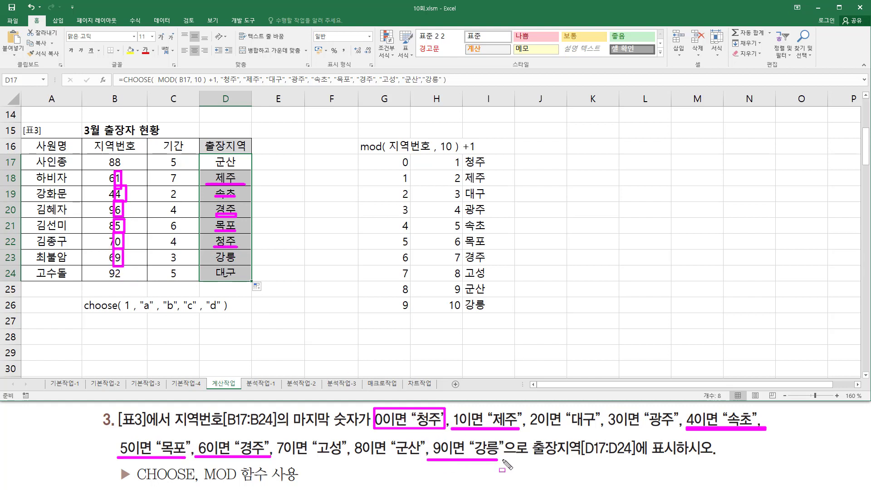
{"action": "left_click_drag", "start_coordinate": [217, 261], "coordinate": [241, 263]}
{"action": "left_click_drag", "start_coordinate": [113, 266], "coordinate": [128, 284]}
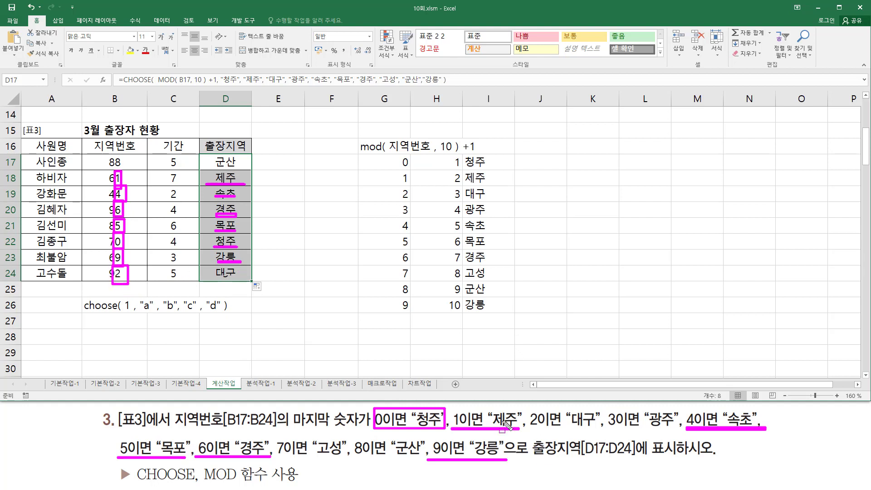
{"action": "left_click_drag", "start_coordinate": [526, 439], "coordinate": [606, 439]}
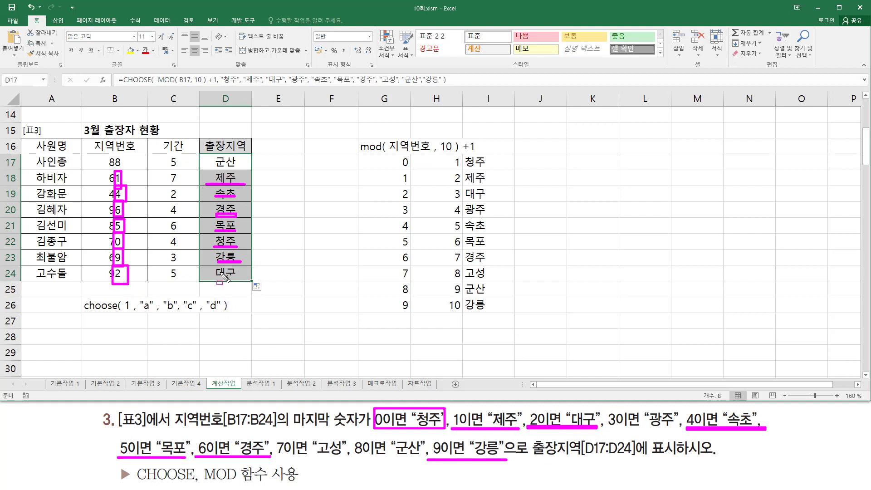
{"action": "left_click_drag", "start_coordinate": [214, 266], "coordinate": [238, 277]}
{"action": "key", "text": "Escape"}
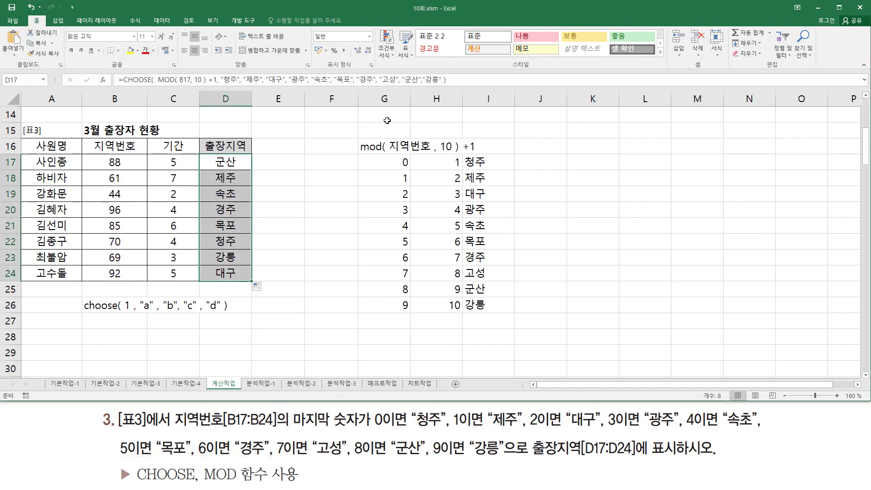
{"action": "left_click", "coordinate": [116, 335]}
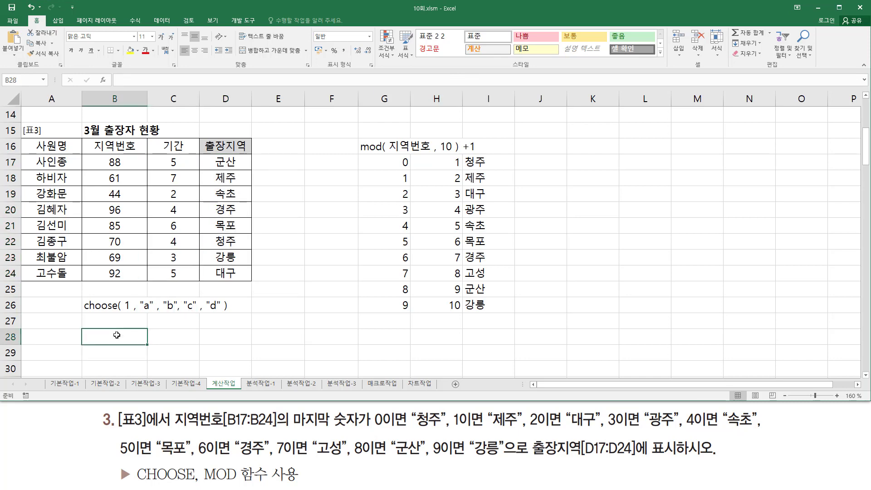
- Enter =CHOOSE( MOD( B17, 10 ) +1, "청주", "제주", "대구", "광주", "속초", "목포", "경주", "고성", "군산","강릉" ) as plain text in B28
{"action": "type", "text": "'"}
{"action": "type", "text": "=CHOOSE(  MOD( B17, 10 ) +1, \"청주\", \"제주\", \"대구\", \"광주\", \"속초\", \"목포\", \"경주\", \"고성\", \"군산\",\"강릉\" )"}
{"action": "key", "text": "Return"}
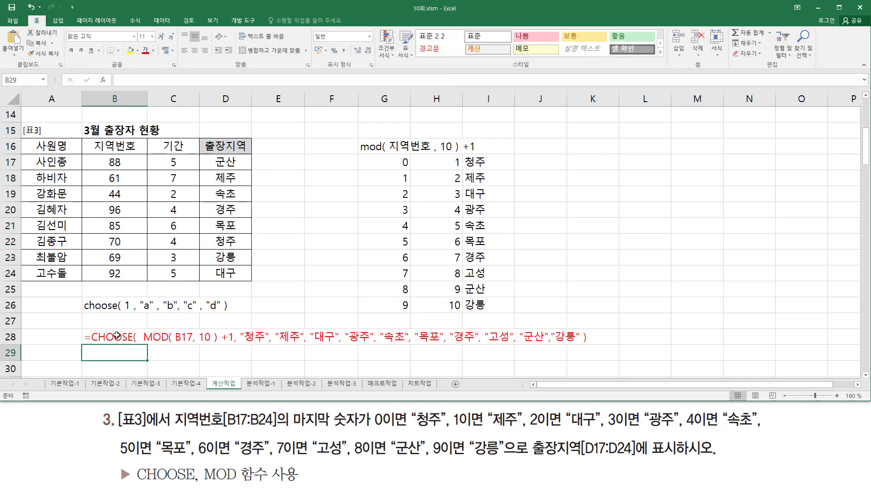
{"action": "left_click", "coordinate": [360, 268]}
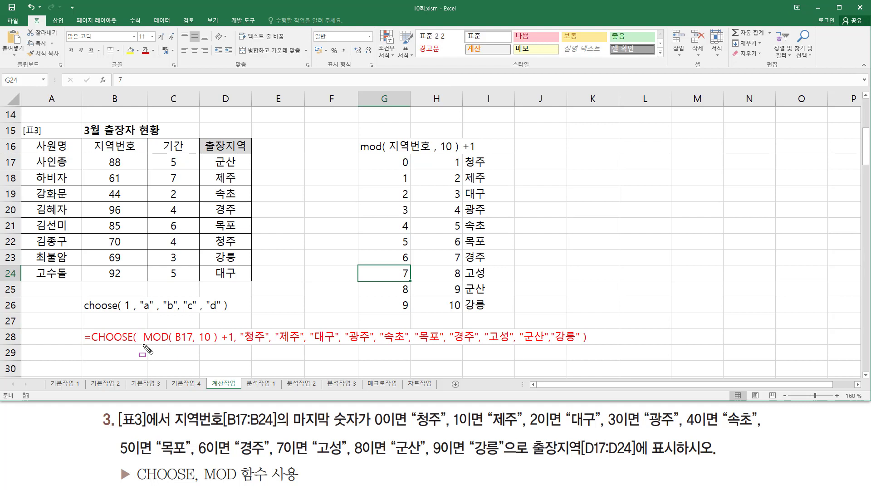
{"action": "left_click_drag", "start_coordinate": [141, 345], "coordinate": [217, 345]}
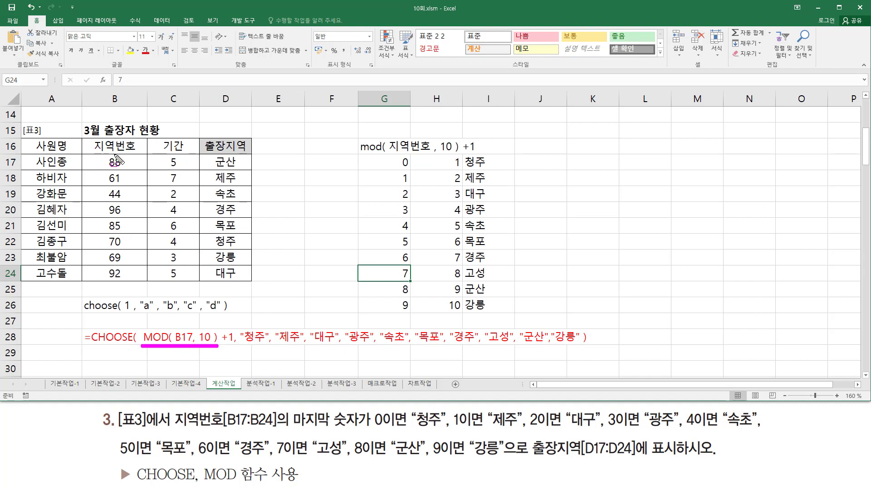
{"action": "left_click_drag", "start_coordinate": [115, 156], "coordinate": [125, 282]}
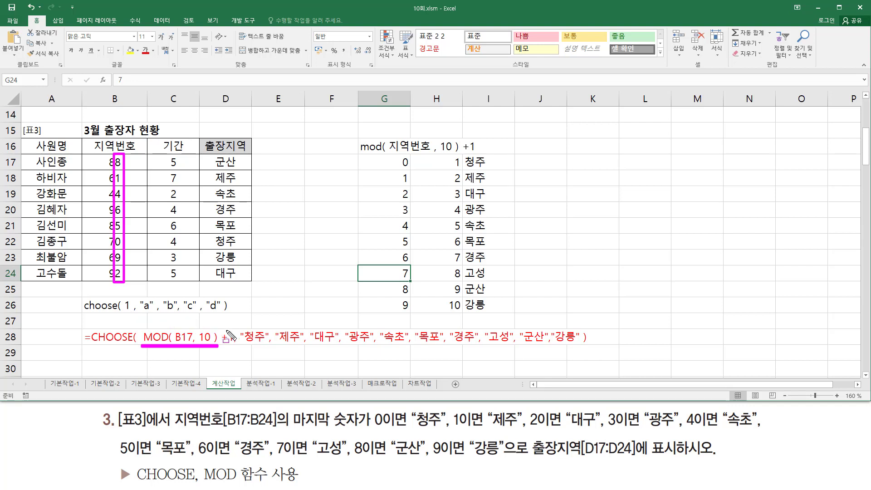
{"action": "left_click_drag", "start_coordinate": [220, 328], "coordinate": [234, 348]}
{"action": "left_click_drag", "start_coordinate": [243, 344], "coordinate": [581, 346]}
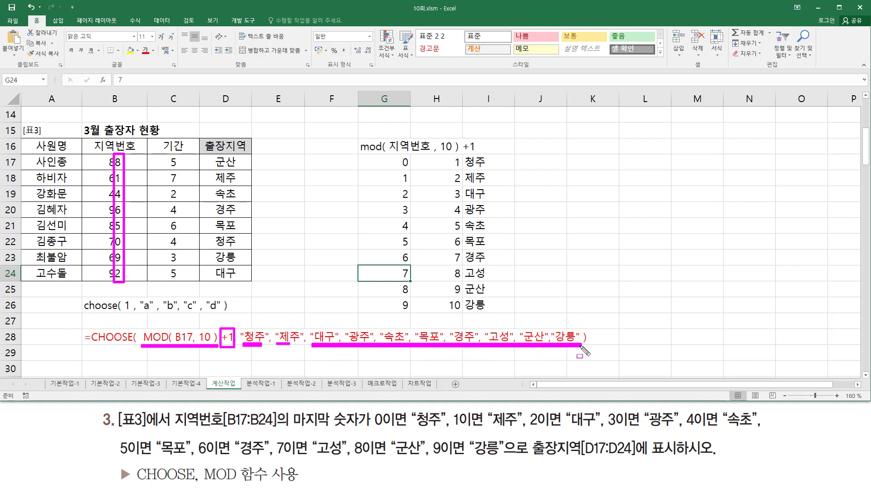
{"action": "key", "text": "Escape"}
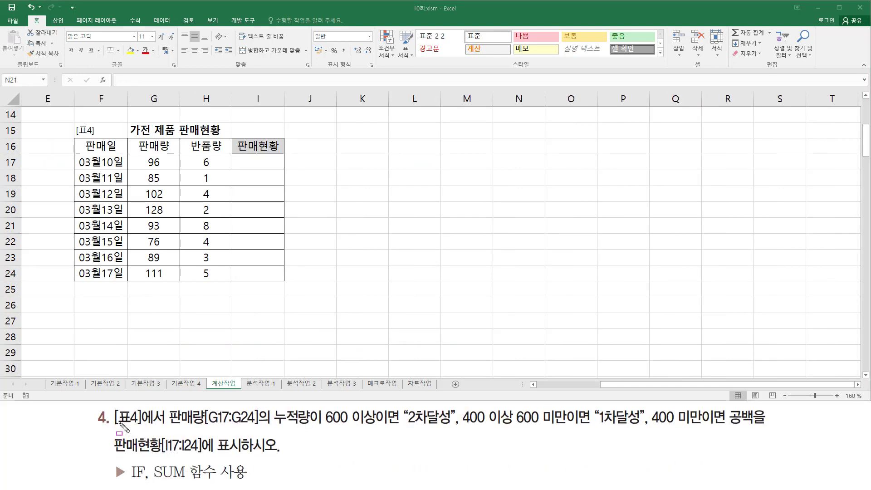
{"action": "mouse_move", "coordinate": [112, 406]}
{"action": "left_mouse_down"}
{"action": "mouse_move", "coordinate": [149, 431]}
{"action": "mouse_move", "coordinate": [168, 432]}
{"action": "left_mouse_up"}
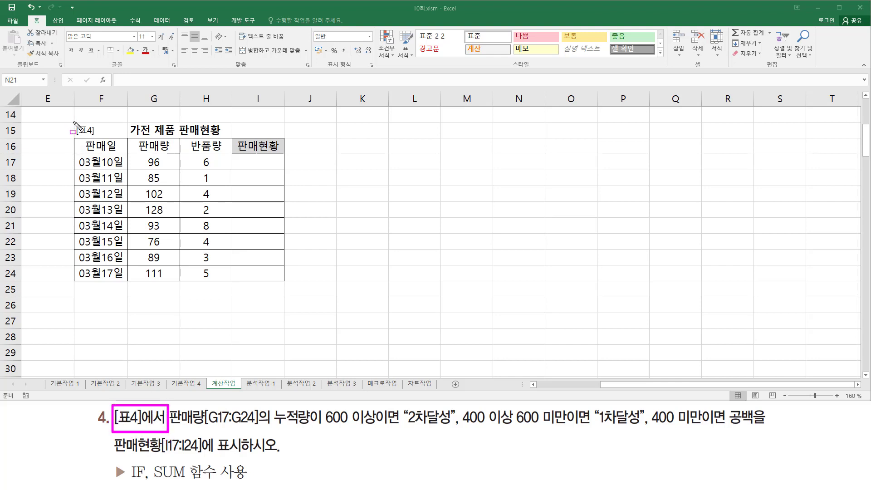
{"action": "left_click_drag", "start_coordinate": [74, 122], "coordinate": [290, 288]}
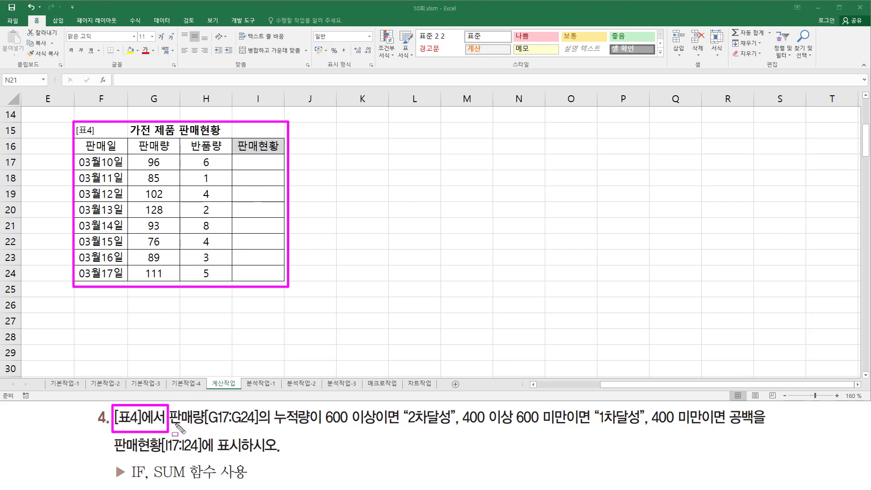
{"action": "left_click_drag", "start_coordinate": [172, 429], "coordinate": [260, 429]}
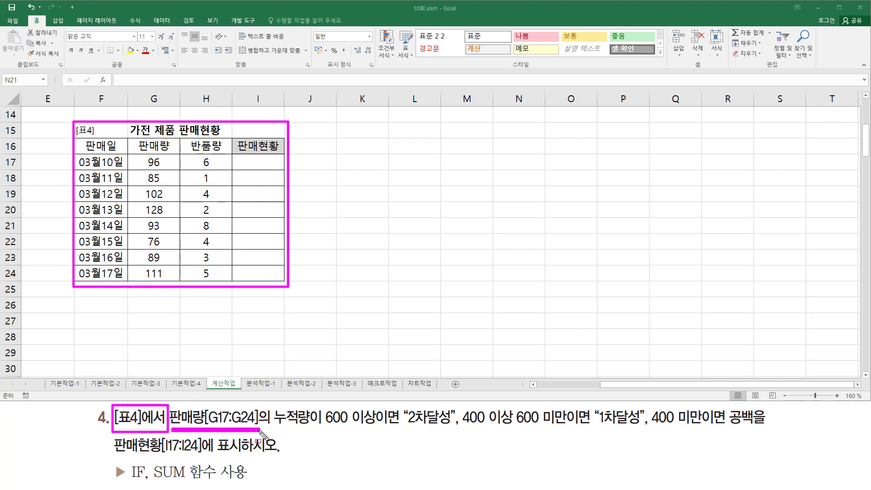
{"action": "mouse_move", "coordinate": [134, 140]}
{"action": "left_mouse_down"}
{"action": "mouse_move", "coordinate": [161, 160]}
{"action": "mouse_move", "coordinate": [171, 155]}
{"action": "left_mouse_up"}
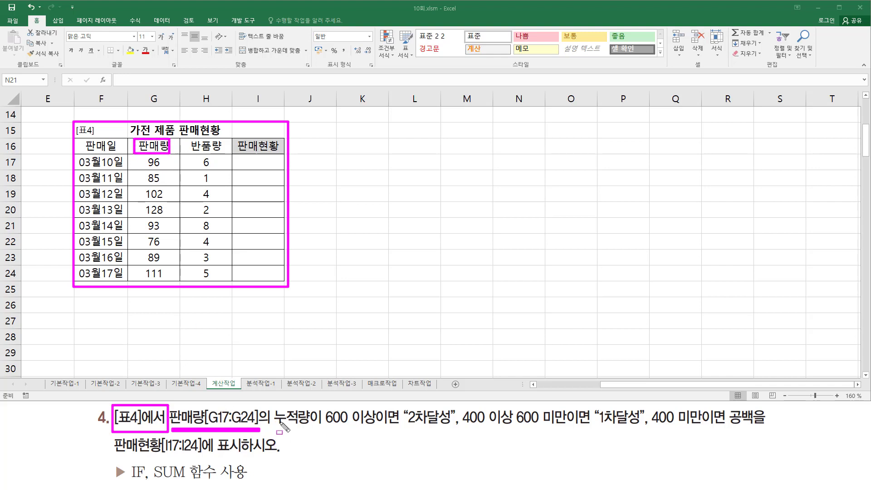
{"action": "mouse_move", "coordinate": [272, 404]}
{"action": "left_mouse_down"}
{"action": "mouse_move", "coordinate": [317, 436]}
{"action": "mouse_move", "coordinate": [753, 427]}
{"action": "left_mouse_up"}
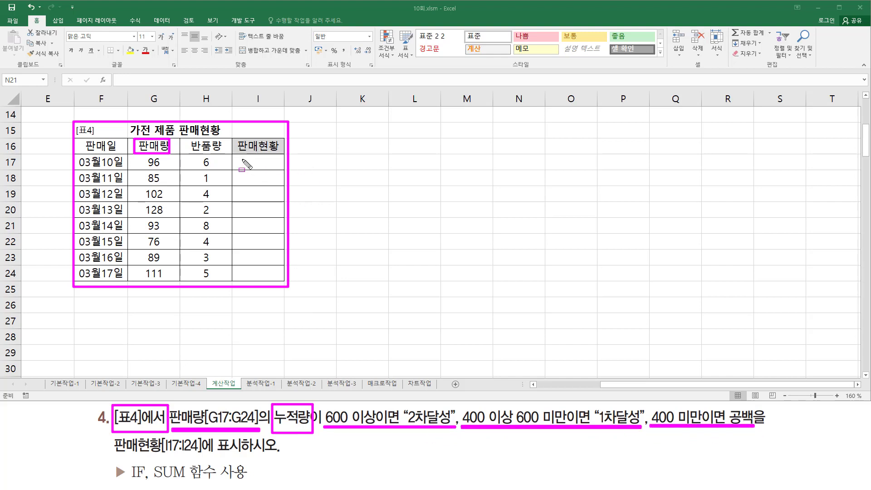
{"action": "mouse_move", "coordinate": [242, 159]}
{"action": "left_mouse_down"}
{"action": "mouse_move", "coordinate": [285, 265]}
{"action": "mouse_move", "coordinate": [281, 278]}
{"action": "left_mouse_up"}
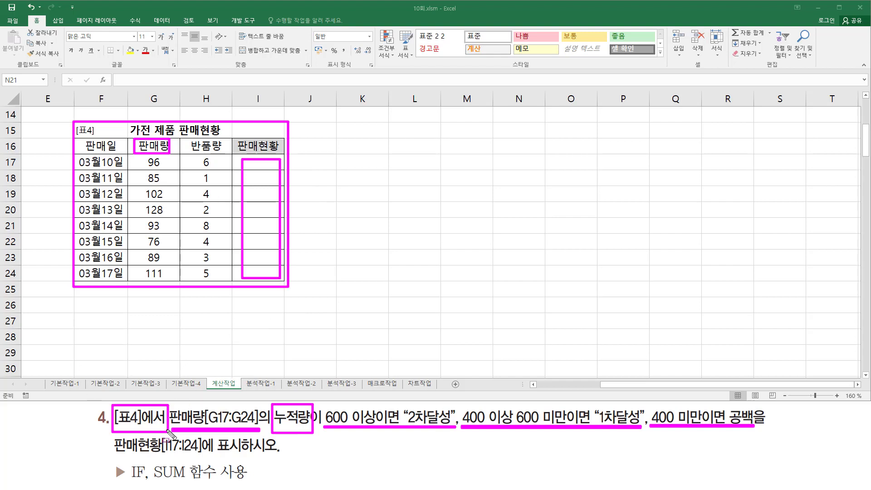
{"action": "key", "text": "Escape"}
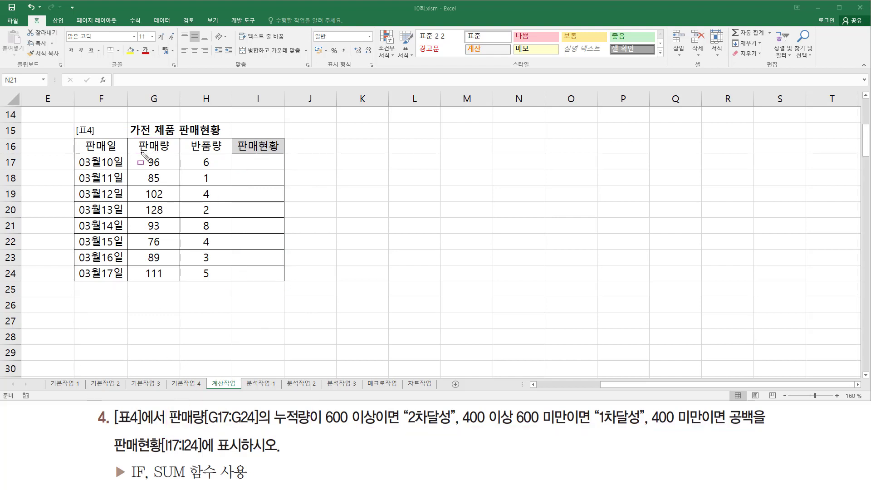
{"action": "left_click_drag", "start_coordinate": [142, 154], "coordinate": [171, 281]}
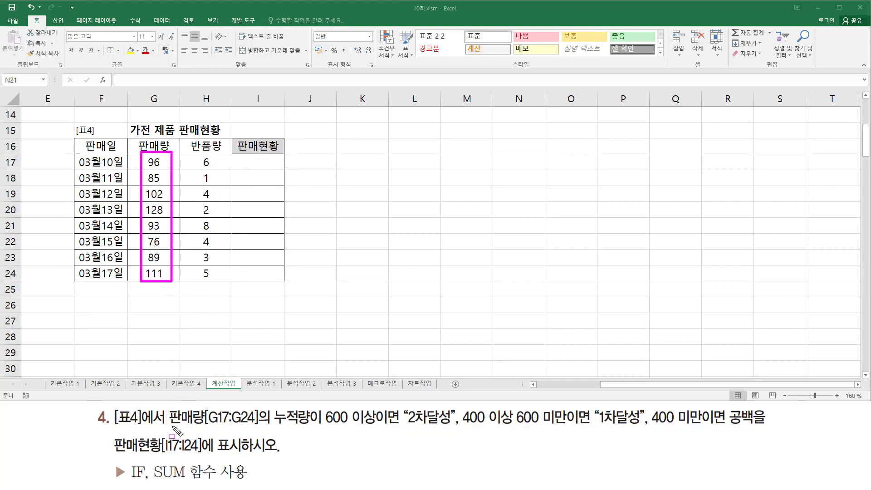
{"action": "left_click_drag", "start_coordinate": [171, 426], "coordinate": [315, 431]}
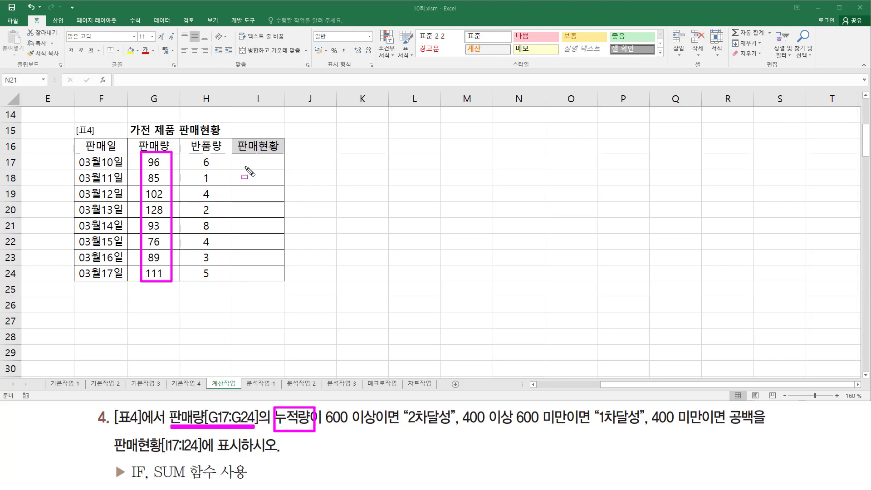
{"action": "key", "text": "Escape"}
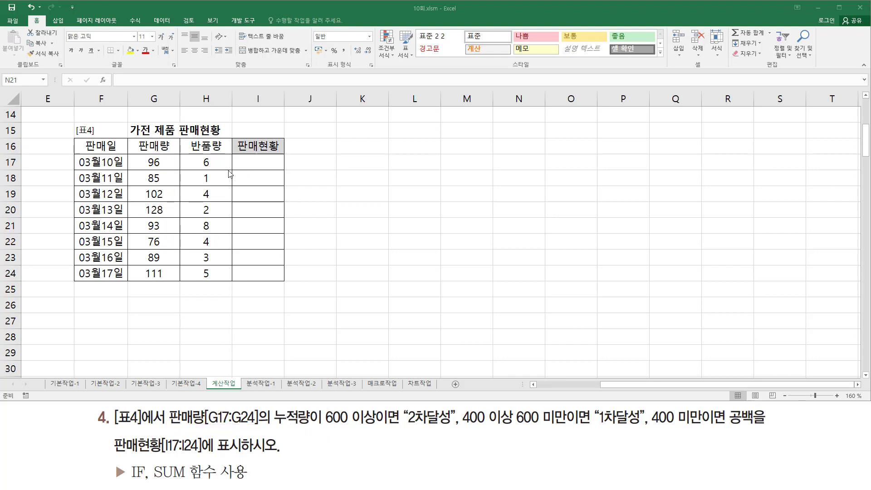
{"action": "key", "text": "ctrl+1"}
{"action": "left_click_drag", "start_coordinate": [241, 158], "coordinate": [273, 168]}
{"action": "left_click_drag", "start_coordinate": [146, 154], "coordinate": [164, 171]}
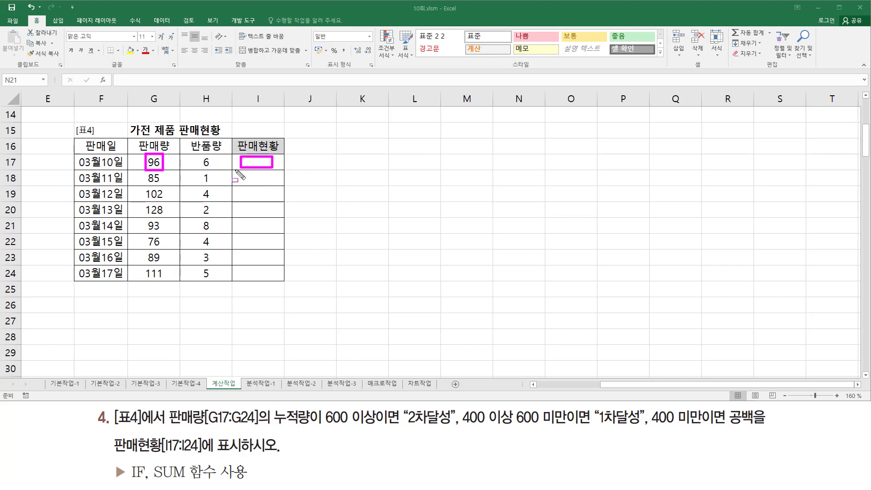
{"action": "left_click_drag", "start_coordinate": [244, 174], "coordinate": [267, 184]}
{"action": "left_click_drag", "start_coordinate": [135, 153], "coordinate": [176, 186]}
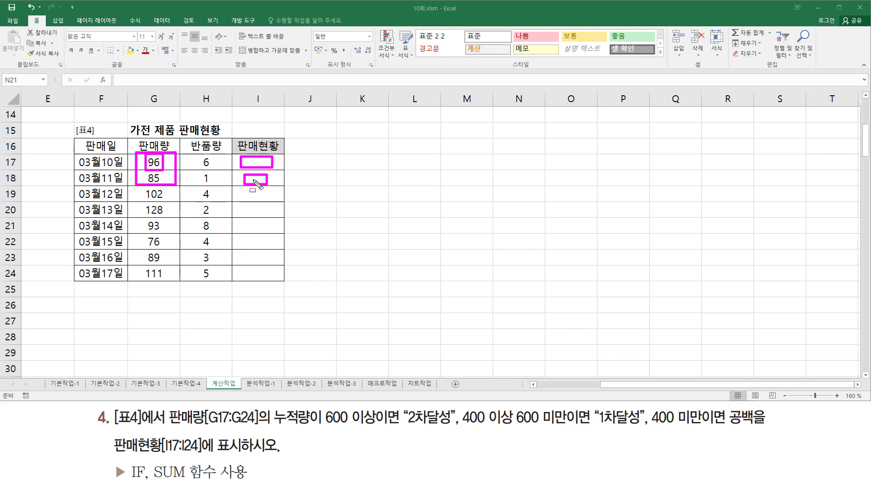
{"action": "left_click_drag", "start_coordinate": [244, 189], "coordinate": [269, 201]}
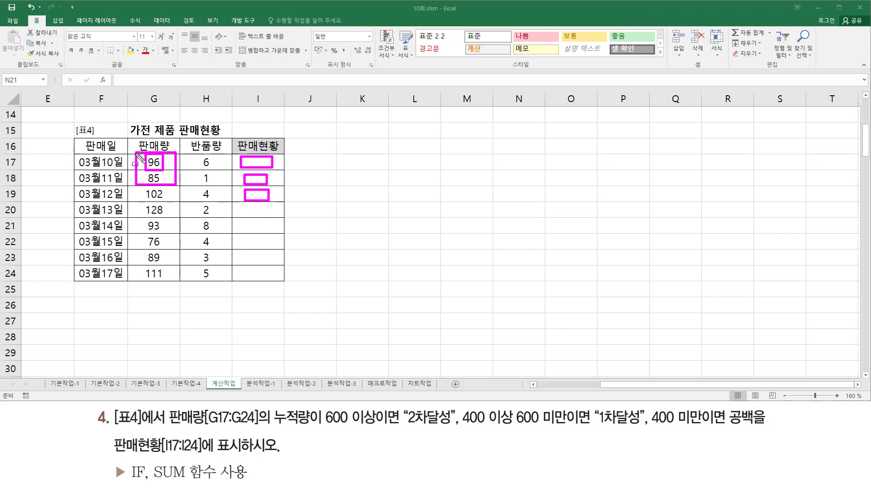
{"action": "left_click_drag", "start_coordinate": [137, 154], "coordinate": [177, 200]}
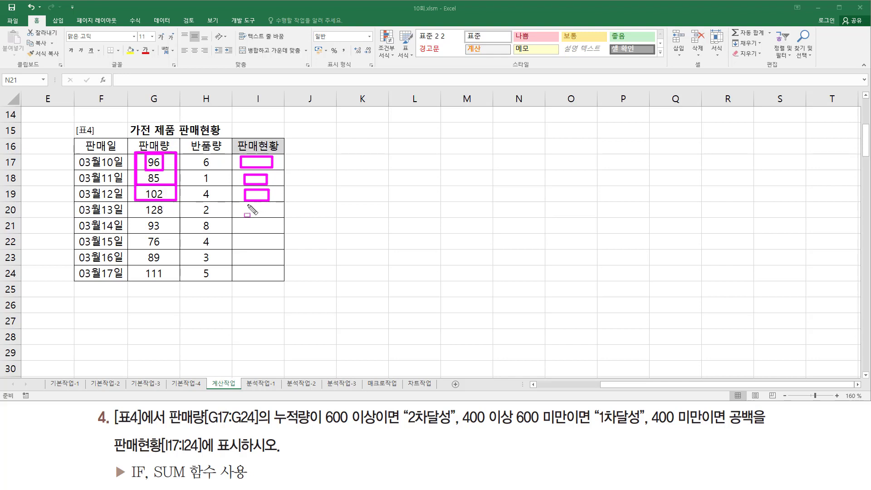
{"action": "left_click_drag", "start_coordinate": [247, 205], "coordinate": [270, 218]}
{"action": "mouse_move", "coordinate": [139, 154]}
{"action": "left_mouse_down"}
{"action": "mouse_move", "coordinate": [145, 184]}
{"action": "mouse_move", "coordinate": [175, 219]}
{"action": "left_mouse_up"}
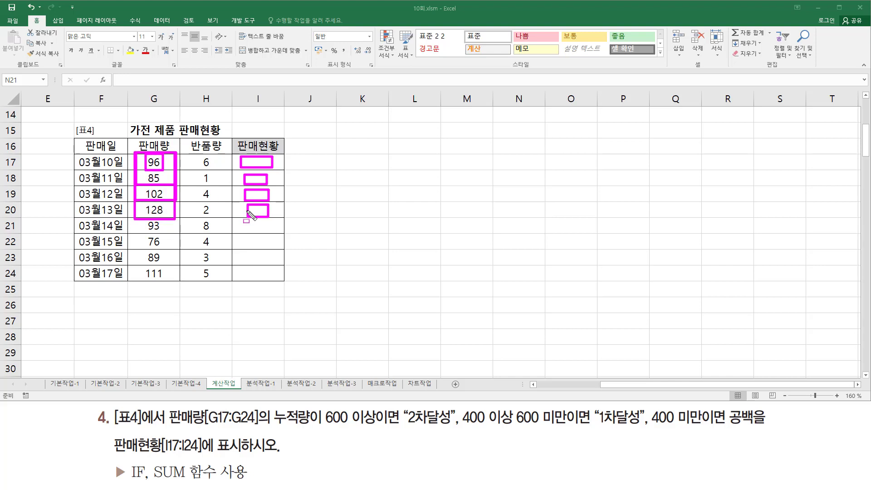
{"action": "mouse_move", "coordinate": [246, 221]}
{"action": "left_mouse_down"}
{"action": "mouse_move", "coordinate": [248, 229]}
{"action": "mouse_move", "coordinate": [266, 227]}
{"action": "mouse_move", "coordinate": [246, 223]}
{"action": "left_mouse_up"}
{"action": "left_click_drag", "start_coordinate": [137, 157], "coordinate": [175, 233]}
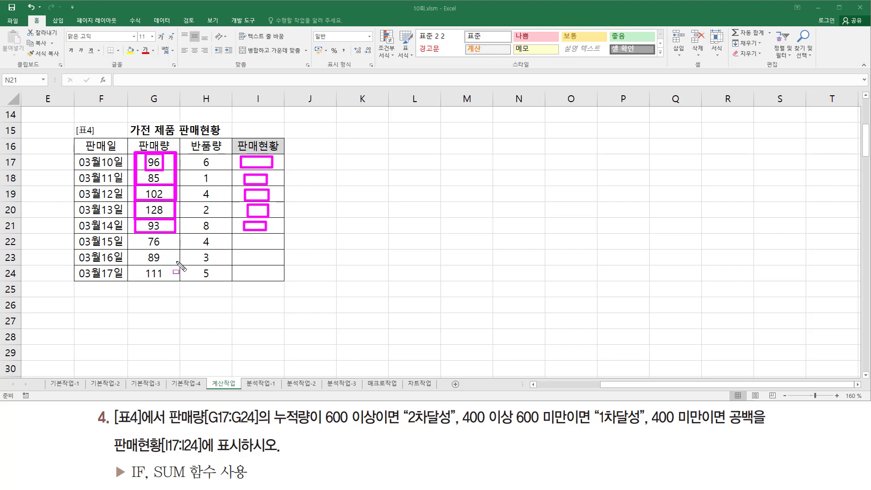
{"action": "key", "text": "e"}
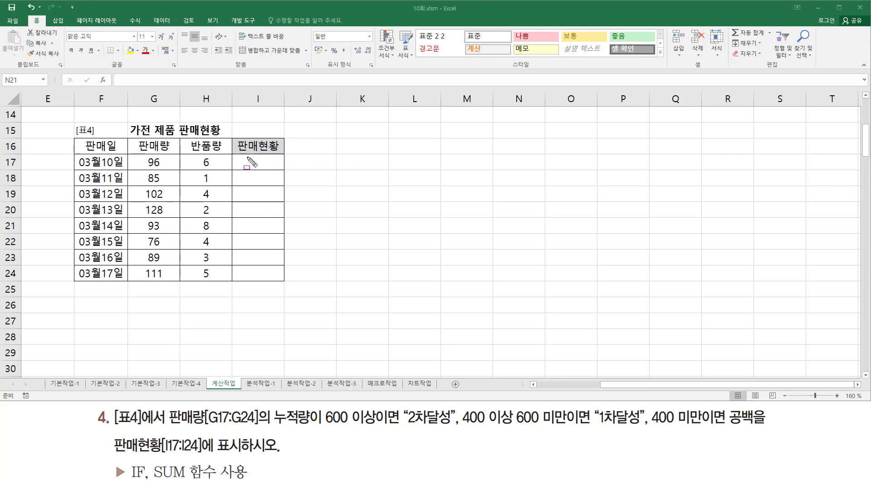
{"action": "mouse_move", "coordinate": [246, 157]}
{"action": "left_mouse_down"}
{"action": "mouse_move", "coordinate": [265, 169]}
{"action": "mouse_move", "coordinate": [266, 274]}
{"action": "left_mouse_up"}
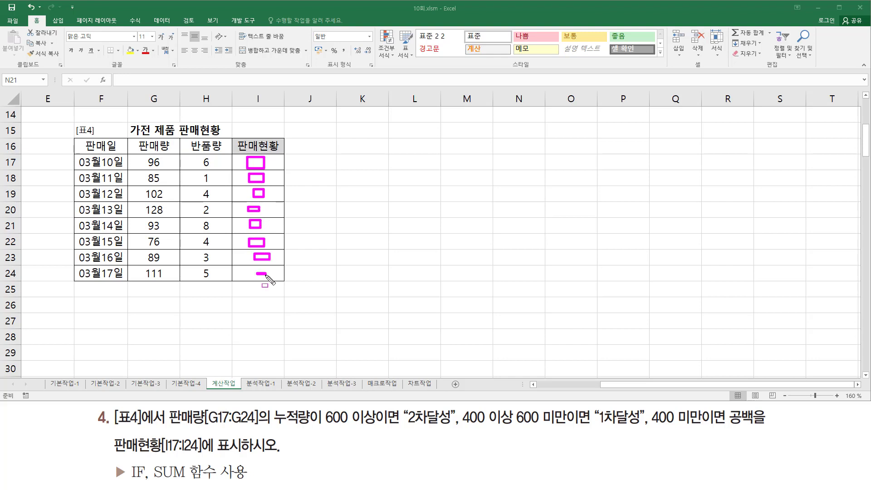
{"action": "left_click_drag", "start_coordinate": [132, 154], "coordinate": [171, 169]}
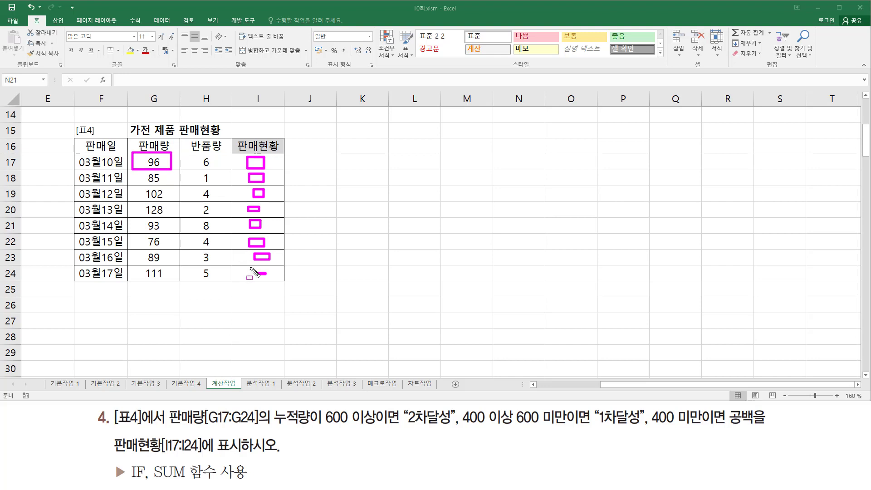
{"action": "left_click_drag", "start_coordinate": [248, 266], "coordinate": [276, 281]}
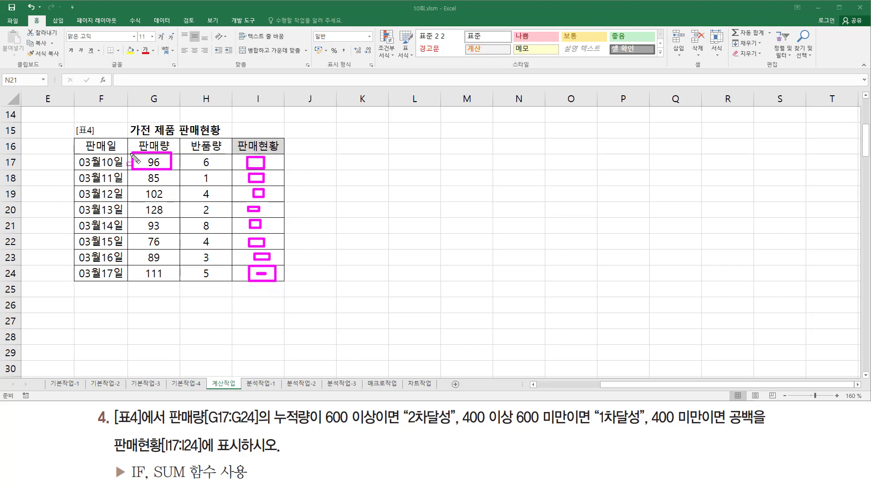
{"action": "left_click_drag", "start_coordinate": [134, 155], "coordinate": [176, 285]}
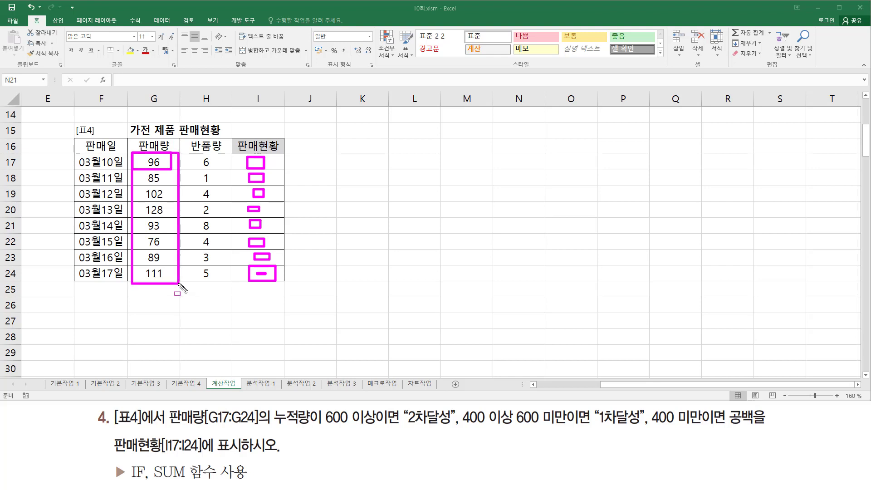
{"action": "mouse_move", "coordinate": [249, 251]}
{"action": "left_mouse_down"}
{"action": "mouse_move", "coordinate": [245, 263]}
{"action": "mouse_move", "coordinate": [279, 267]}
{"action": "left_mouse_up"}
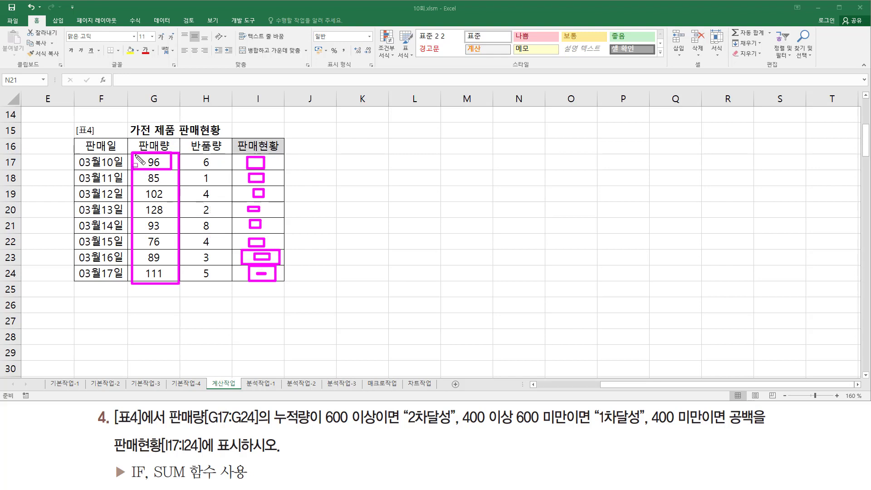
{"action": "mouse_move", "coordinate": [138, 158]}
{"action": "left_mouse_down"}
{"action": "mouse_move", "coordinate": [135, 227]}
{"action": "mouse_move", "coordinate": [174, 266]}
{"action": "left_mouse_up"}
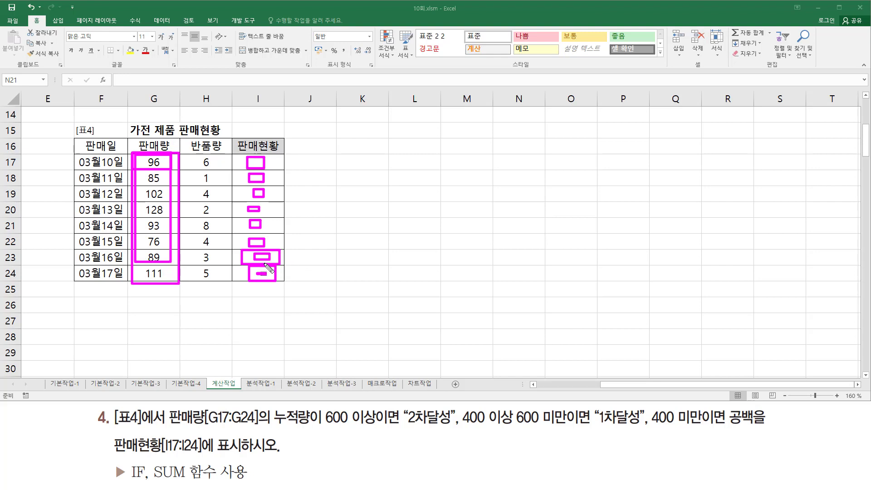
{"action": "left_click_drag", "start_coordinate": [269, 268], "coordinate": [273, 266]}
{"action": "key", "text": "Escape"}
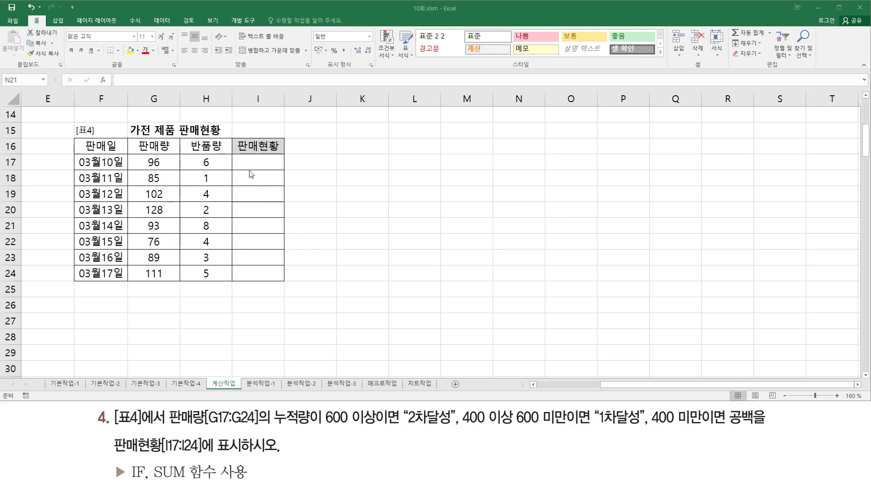
- Start a SUM formula in I17, the first 판매현황 cell of 표4
{"action": "left_click", "coordinate": [263, 162]}
{"action": "type", "text": "="}
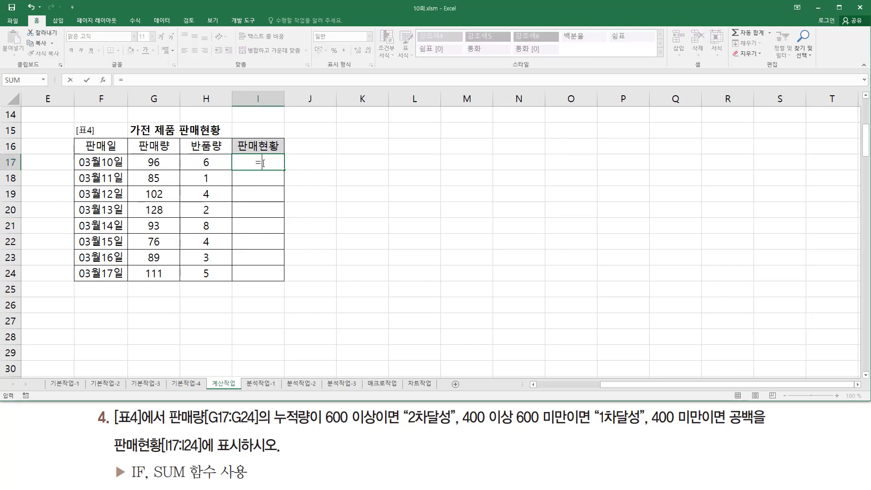
{"action": "type", "text": "sum("}
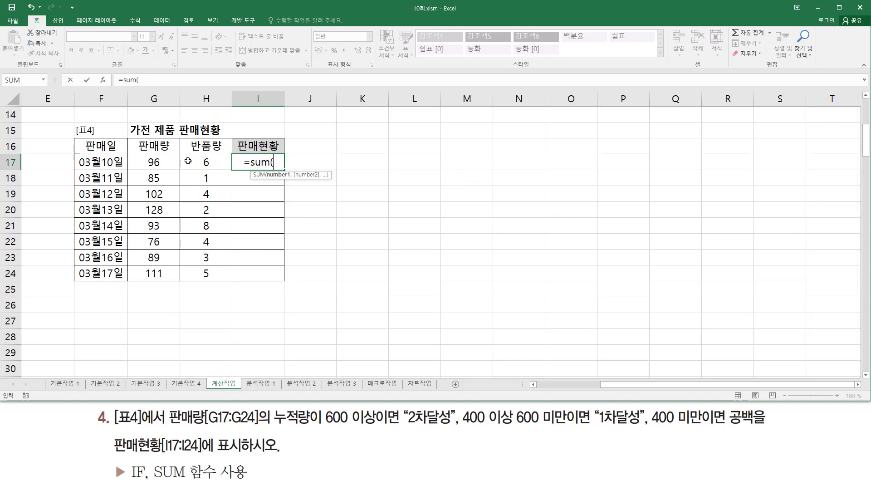
{"action": "left_click", "coordinate": [154, 162]}
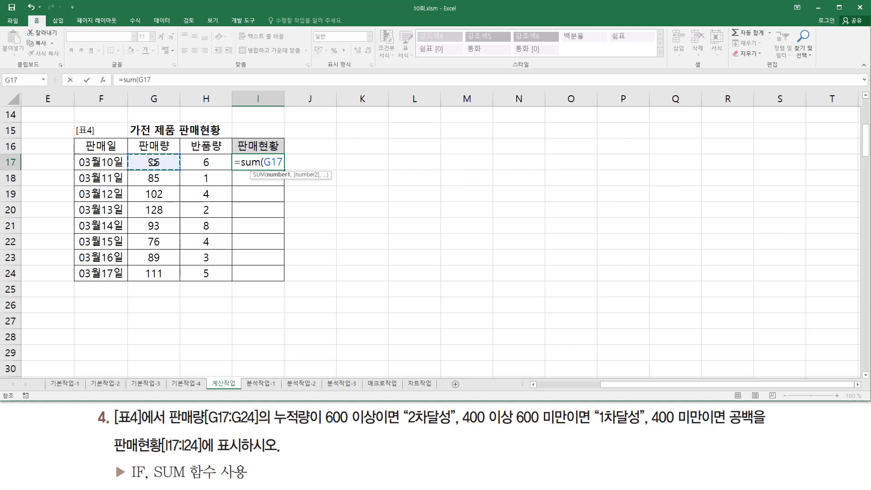
{"action": "key", "text": "F8"}
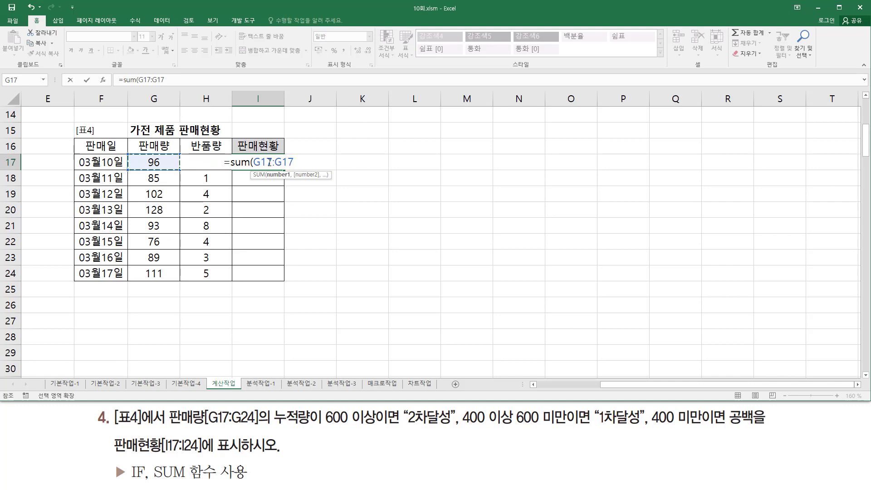
{"action": "key", "text": "BackSpace"}
{"action": "key", "text": "BackSpace"}
{"action": "key", "text": "BackSpace"}
{"action": "key", "text": "BackSpace"}
{"action": "key", "text": "BackSpace"}
{"action": "key", "text": "BackSpace"}
{"action": "key", "text": "BackSpace"}
- Complete the formula in I17 as =SUM( G17:G17 )
{"action": "left_click", "coordinate": [157, 162]}
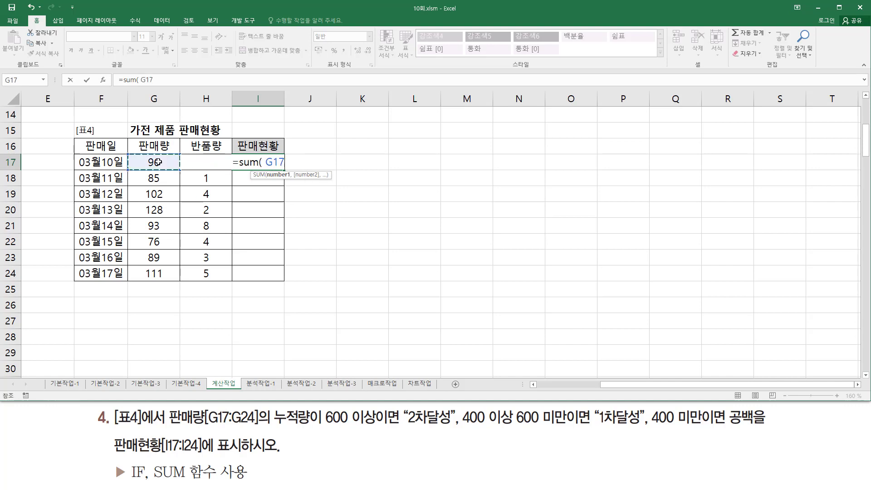
{"action": "key", "text": "F8"}
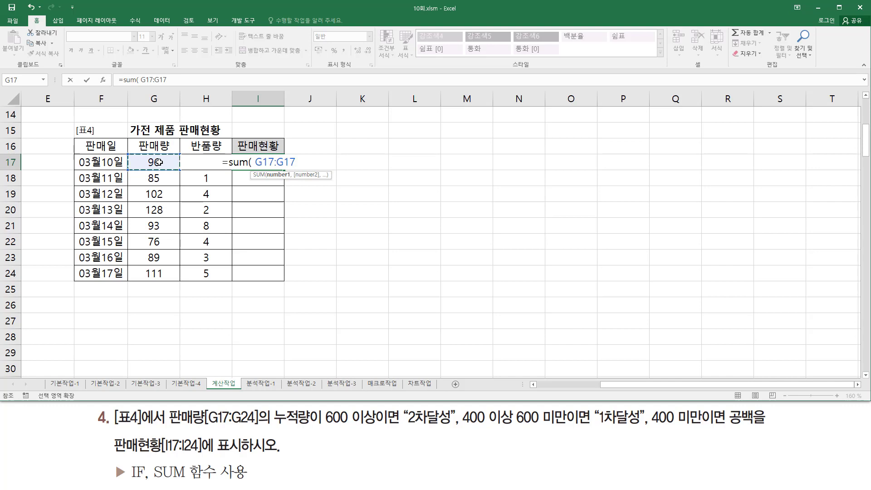
{"action": "type", "text": ")"}
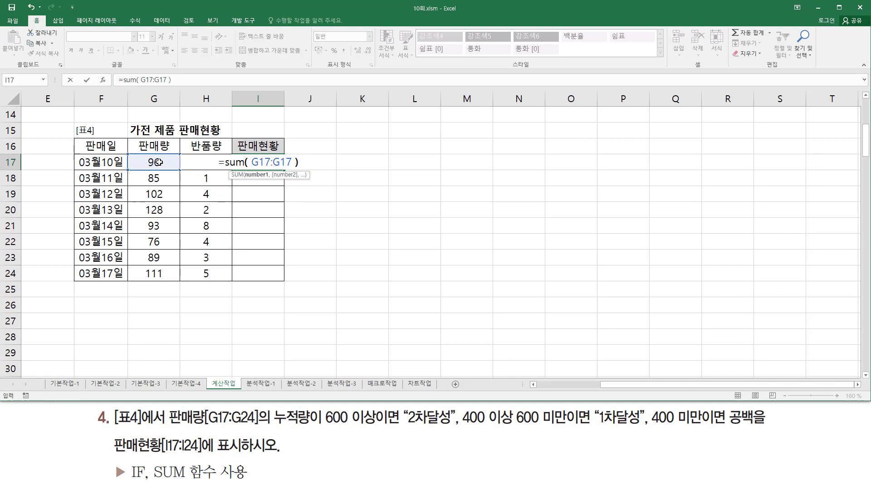
{"action": "key", "text": "Return"}
{"action": "left_click", "coordinate": [258, 161]}
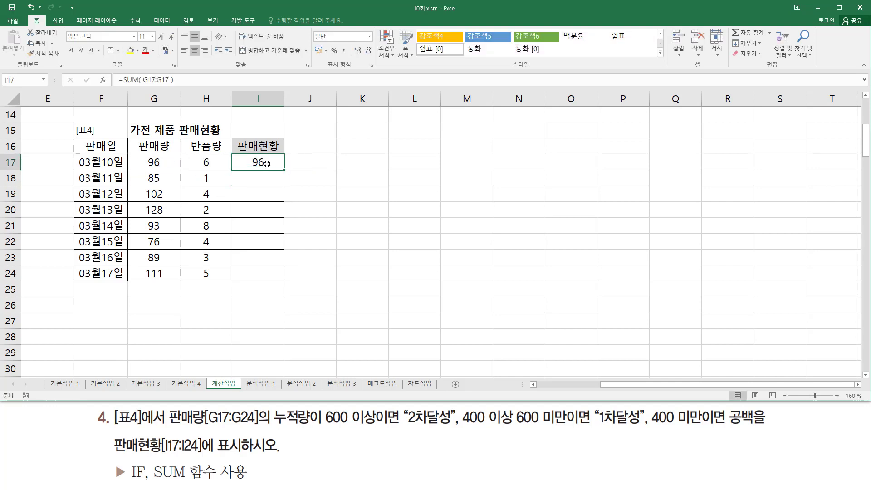
- Make the starting reference absolute in I17 so it reads =SUM( $G$17:G17 ), and fill the formula down to I24
{"action": "double_click", "coordinate": [267, 163]}
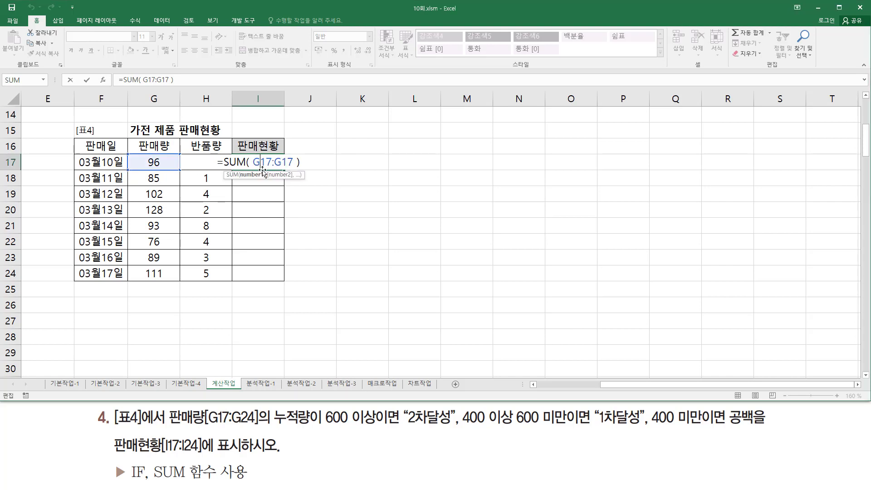
{"action": "key", "text": "F4"}
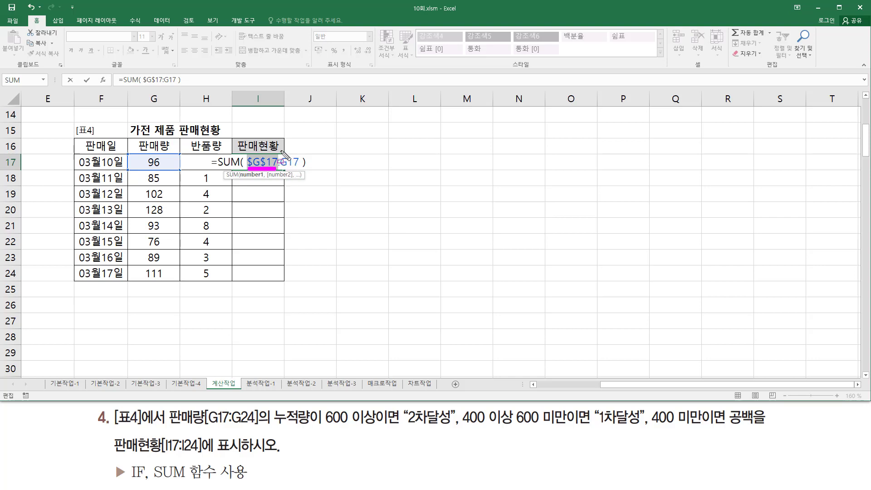
{"action": "left_click_drag", "start_coordinate": [300, 173], "coordinate": [303, 171]}
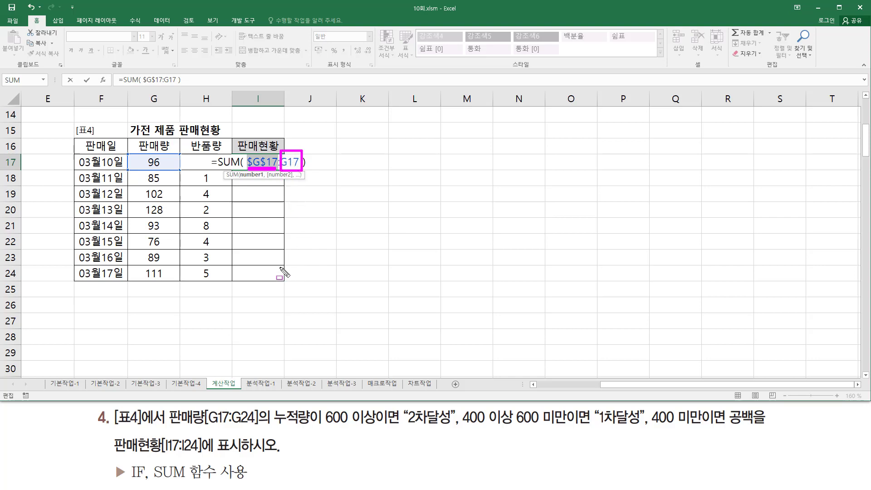
{"action": "key", "text": "Escape"}
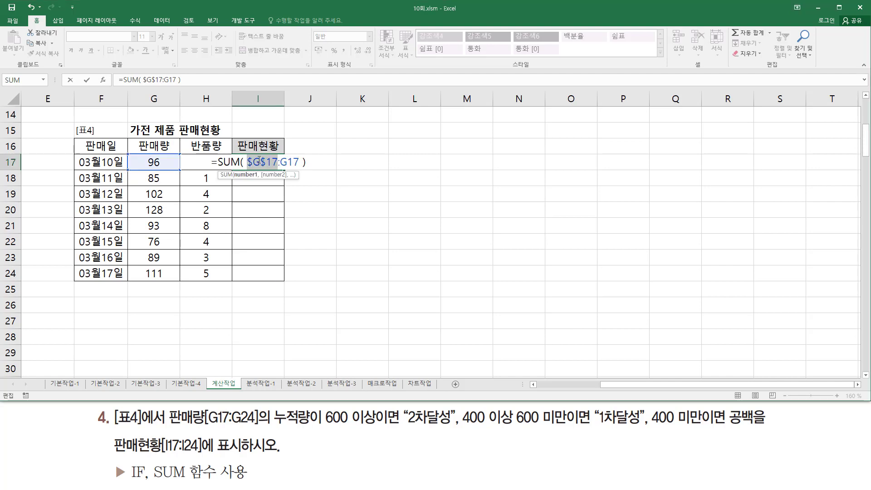
{"action": "key", "text": "Return"}
{"action": "left_click", "coordinate": [270, 163]}
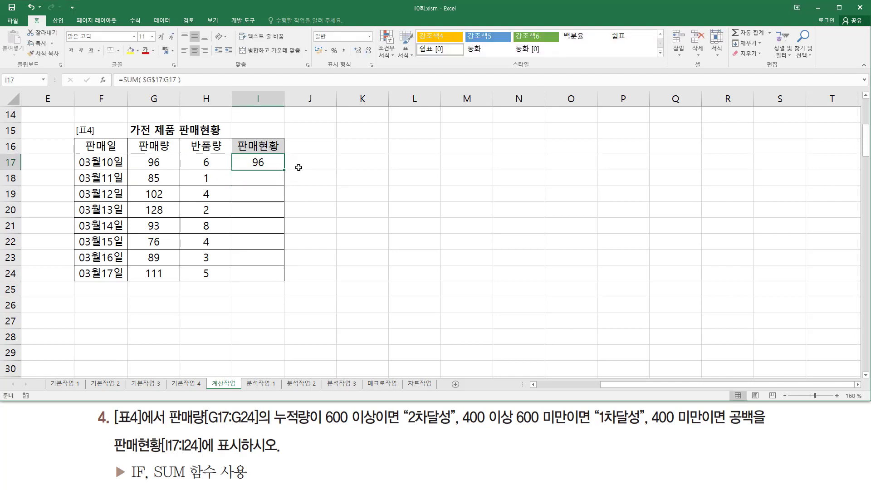
{"action": "left_click_drag", "start_coordinate": [284, 170], "coordinate": [279, 277]}
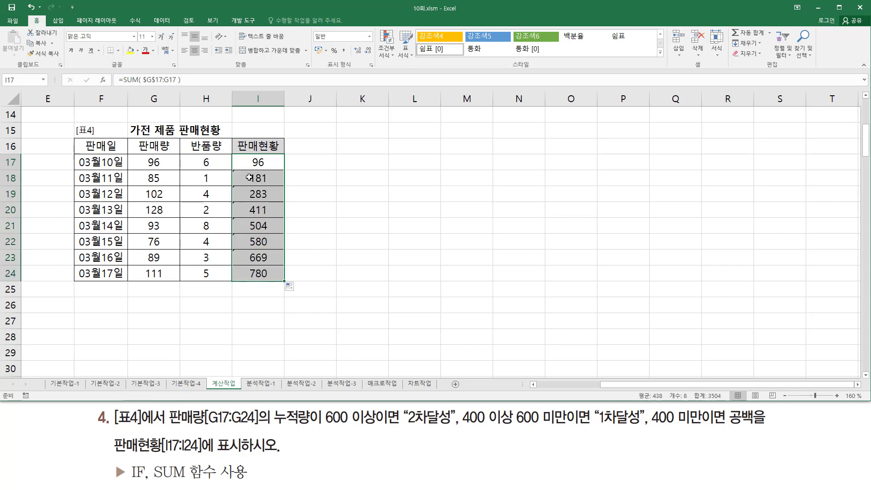
- Examine which 판매량 cells the cumulative SUM formula in I20 covers, leaving the formula unedited
{"action": "left_click", "coordinate": [270, 210]}
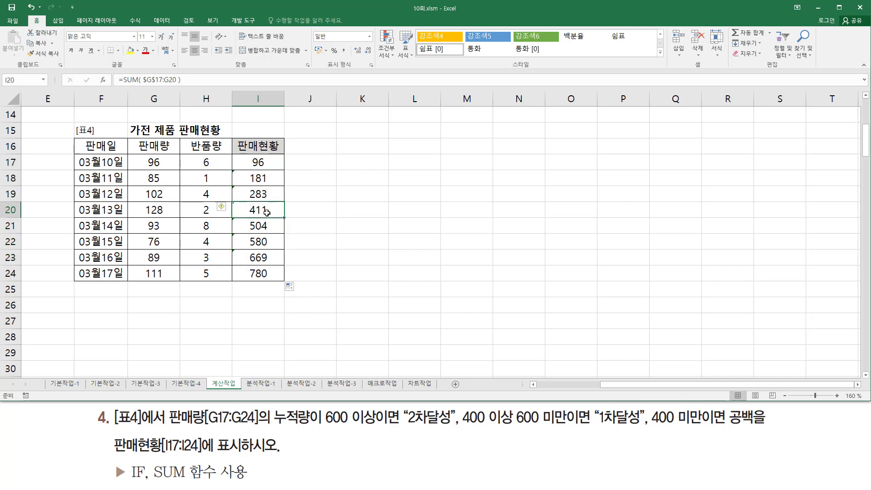
{"action": "double_click", "coordinate": [271, 211]}
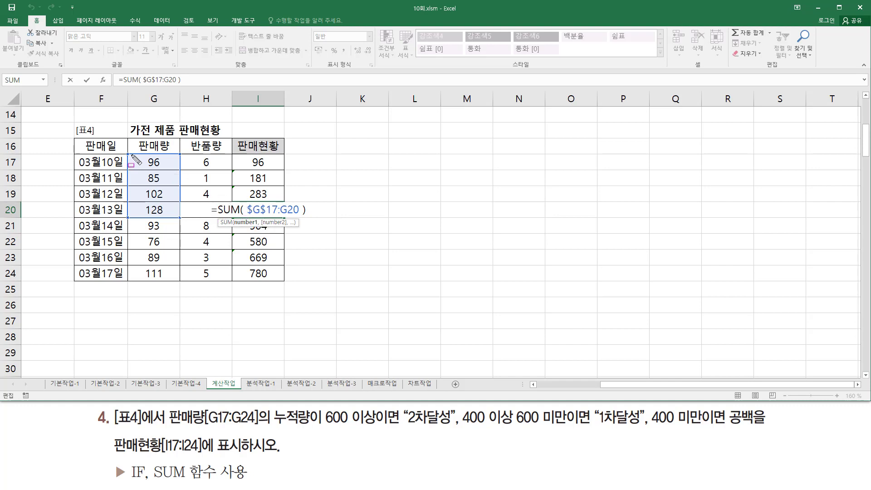
{"action": "left_click_drag", "start_coordinate": [250, 215], "coordinate": [269, 215]}
{"action": "mouse_move", "coordinate": [133, 156]}
{"action": "left_mouse_down"}
{"action": "mouse_move", "coordinate": [166, 189]}
{"action": "mouse_move", "coordinate": [181, 223]}
{"action": "left_mouse_up"}
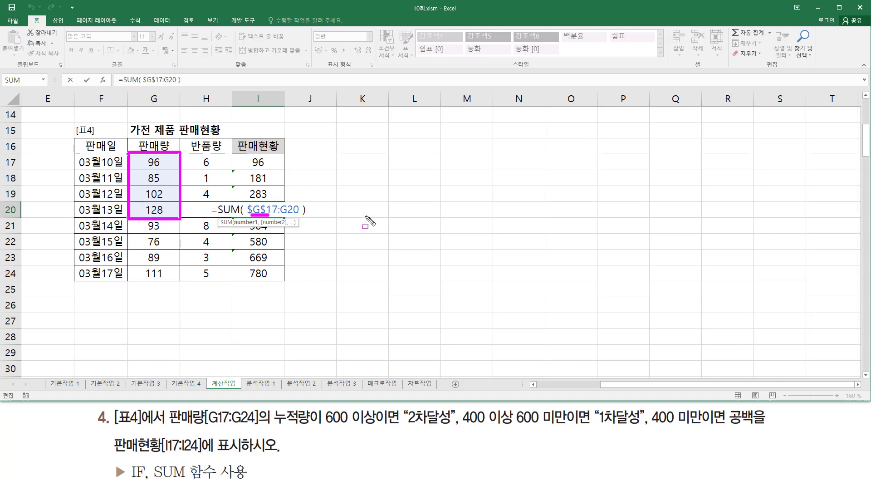
{"action": "left_click_drag", "start_coordinate": [279, 216], "coordinate": [305, 216]}
{"action": "key", "text": "e"}
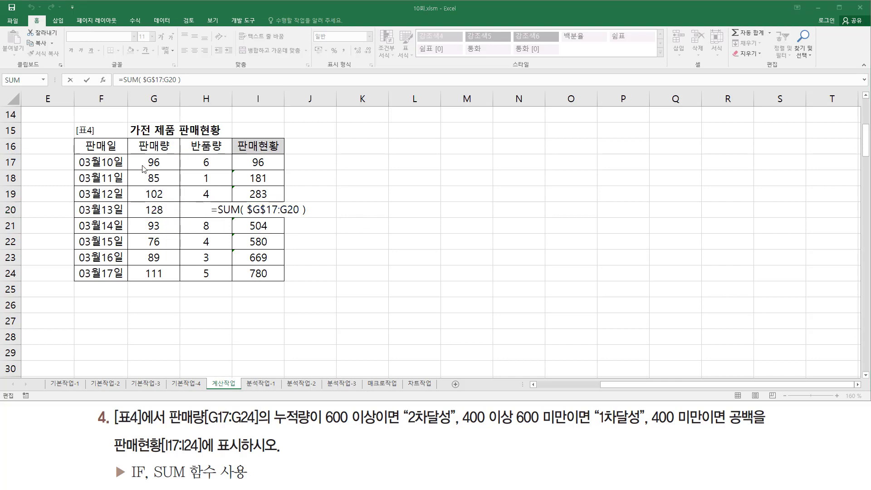
{"action": "left_click_drag", "start_coordinate": [137, 153], "coordinate": [172, 216]}
{"action": "left_click_drag", "start_coordinate": [244, 204], "coordinate": [281, 214]}
{"action": "key", "text": "e"}
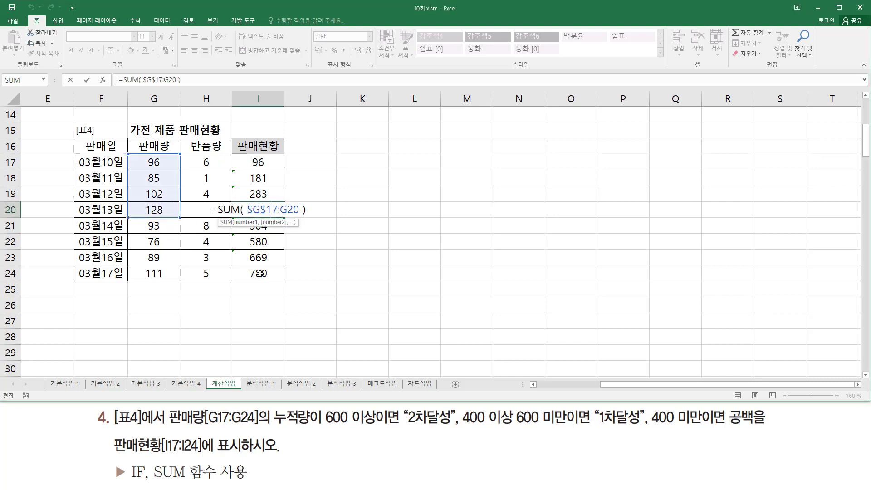
{"action": "key", "text": "Escape"}
- Check the 판매량 ranges covered by the cumulative SUM formulas in I24 and I23, leaving both unedited
{"action": "double_click", "coordinate": [263, 273]}
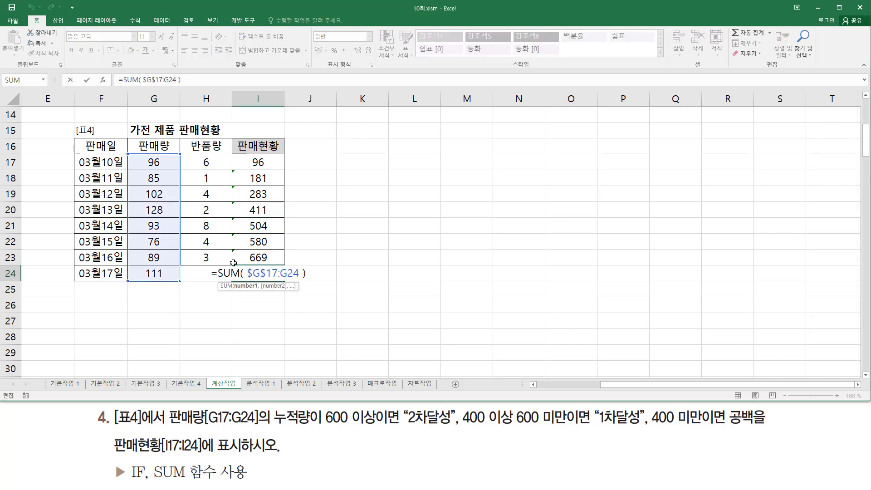
{"action": "left_click_drag", "start_coordinate": [136, 153], "coordinate": [180, 280]}
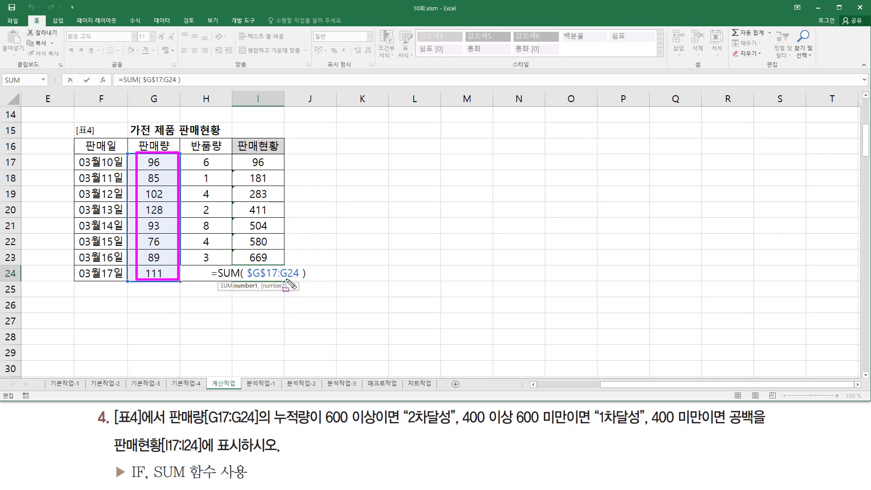
{"action": "key", "text": "e"}
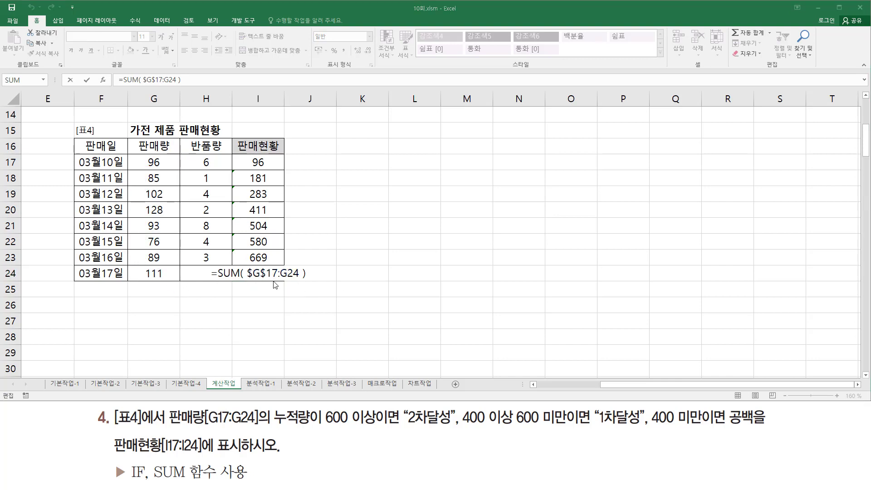
{"action": "key", "text": "Escape"}
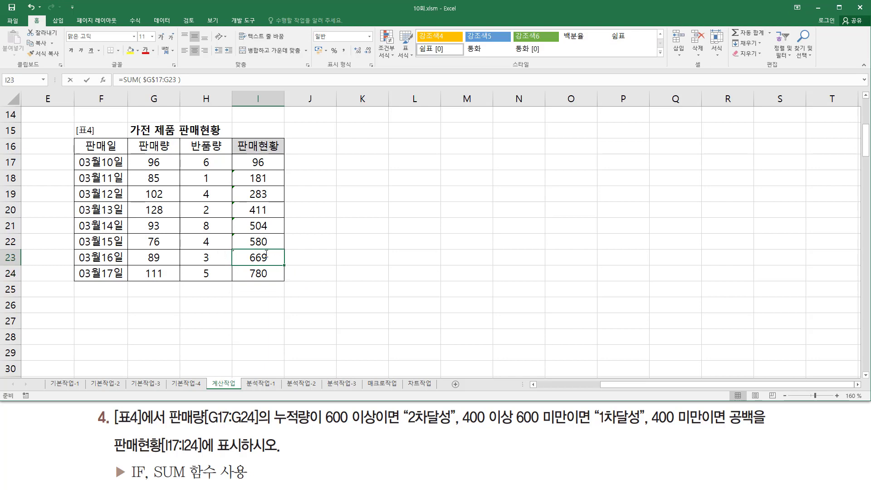
{"action": "double_click", "coordinate": [266, 255]}
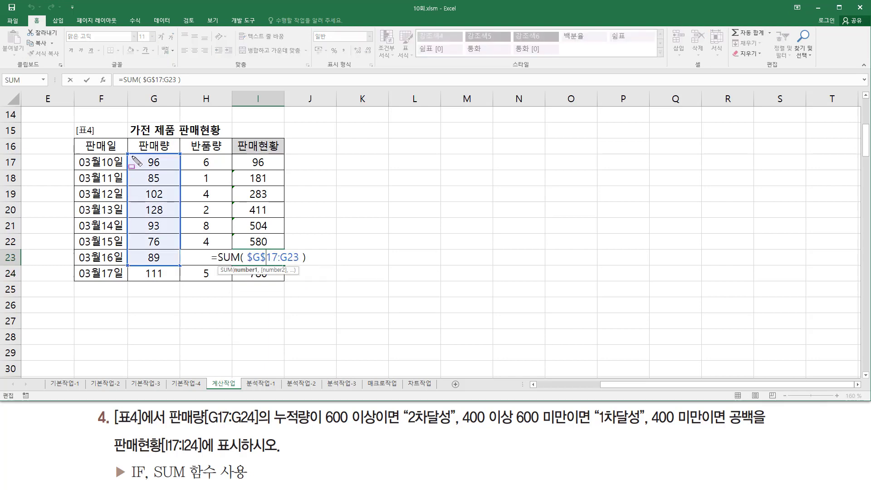
{"action": "mouse_move", "coordinate": [132, 155]}
{"action": "left_mouse_down"}
{"action": "mouse_move", "coordinate": [135, 210]}
{"action": "mouse_move", "coordinate": [178, 265]}
{"action": "left_mouse_up"}
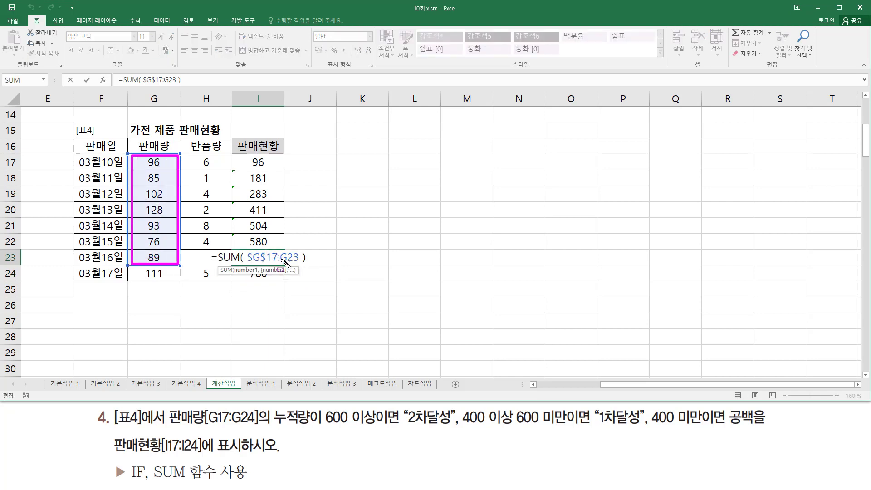
{"action": "key", "text": "Escape"}
{"action": "key", "text": "Escape"}
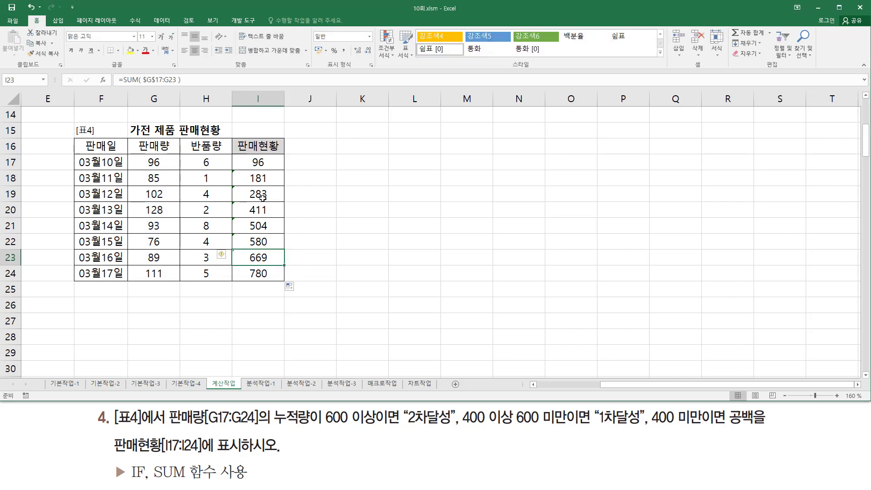
{"action": "left_click", "coordinate": [270, 162]}
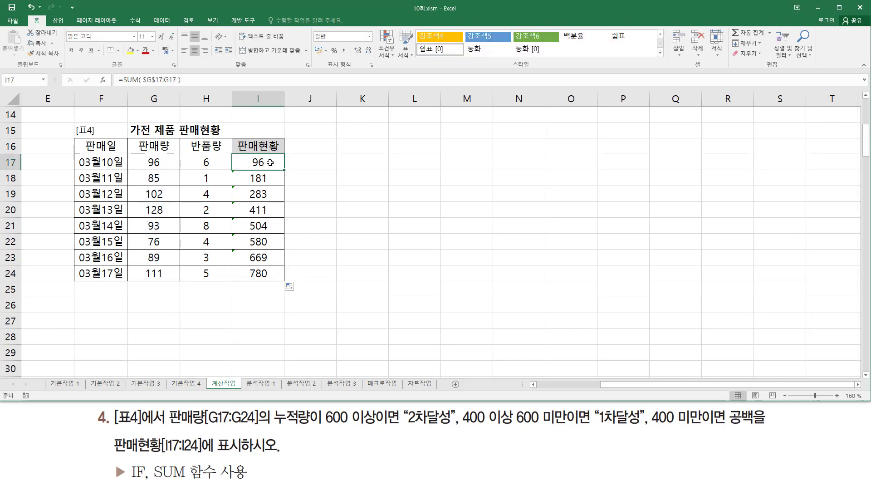
- Enter the note 누적합계 sum( 시작주소 $ : 끝주소 ) as text in G26 below 표4
{"action": "left_click", "coordinate": [178, 305]}
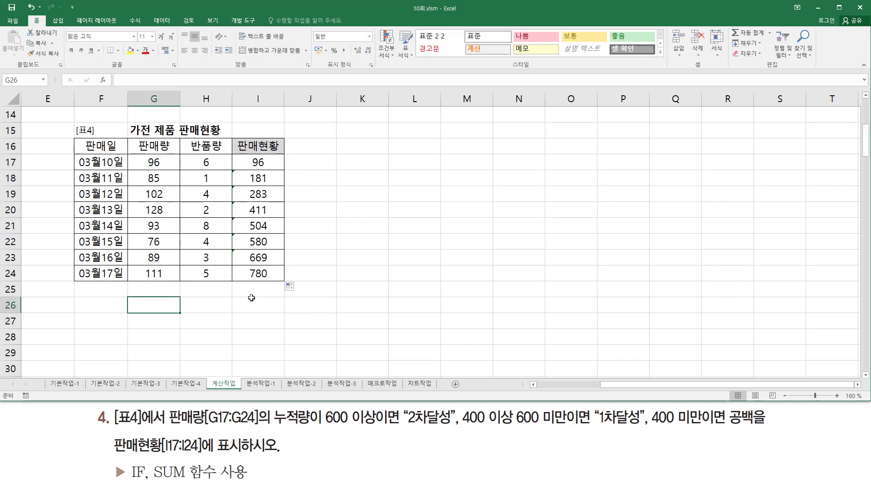
{"action": "type", "text": "wn"}
{"action": "key", "text": "BackSpace"}
{"action": "key", "text": "BackSpace"}
{"action": "type", "text": "누적"}
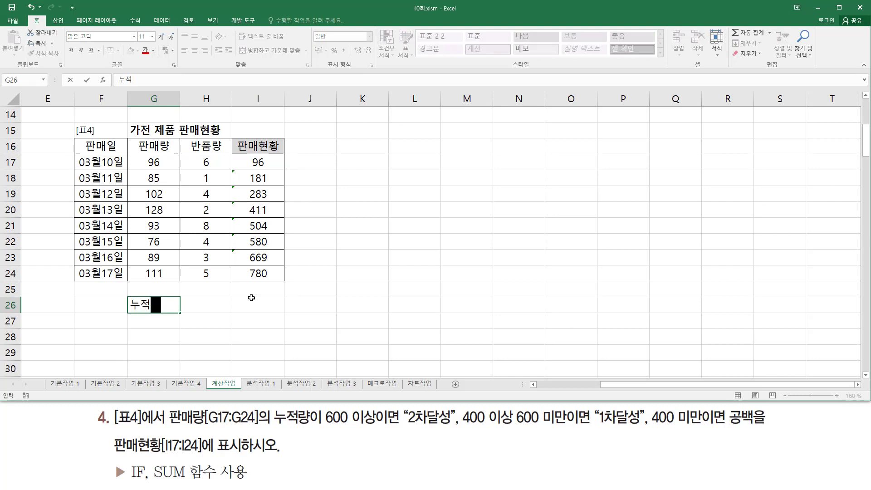
{"action": "type", "text": "합계 sum"}
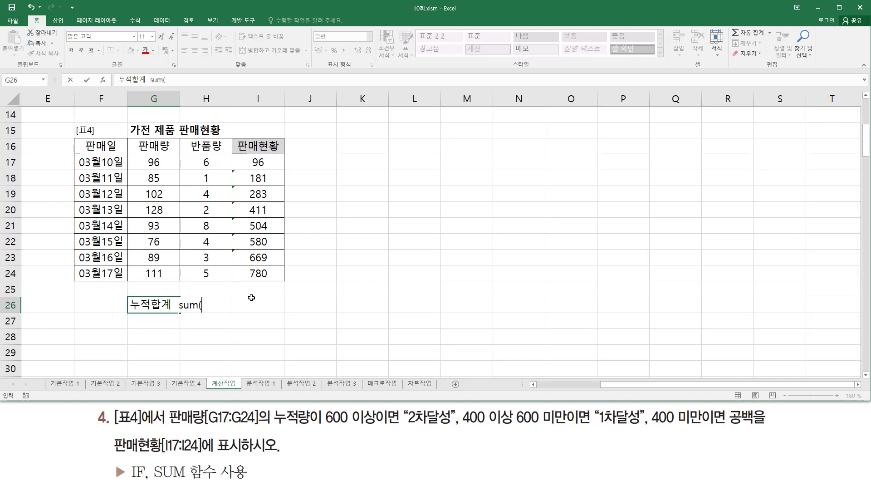
{"action": "type", "text": "( 시작줏"}
{"action": "type", "text": "소 : 끝줏"}
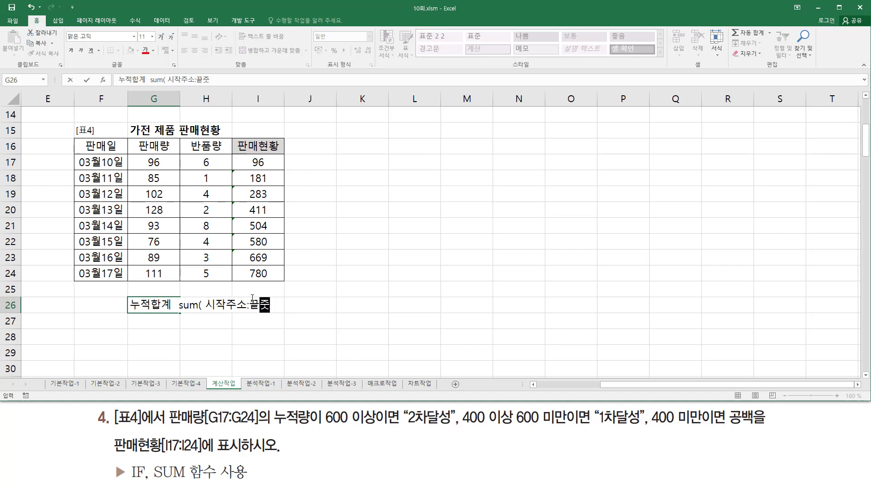
{"action": "type", "text": "소 )"}
{"action": "left_click", "coordinate": [247, 309]}
{"action": "key", "text": "Right"}
{"action": "type", "text": "$"}
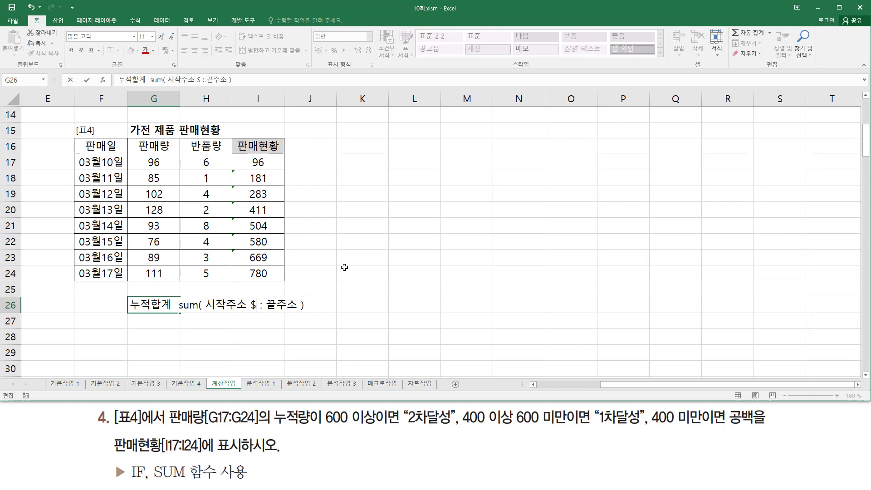
{"action": "key", "text": "Return"}
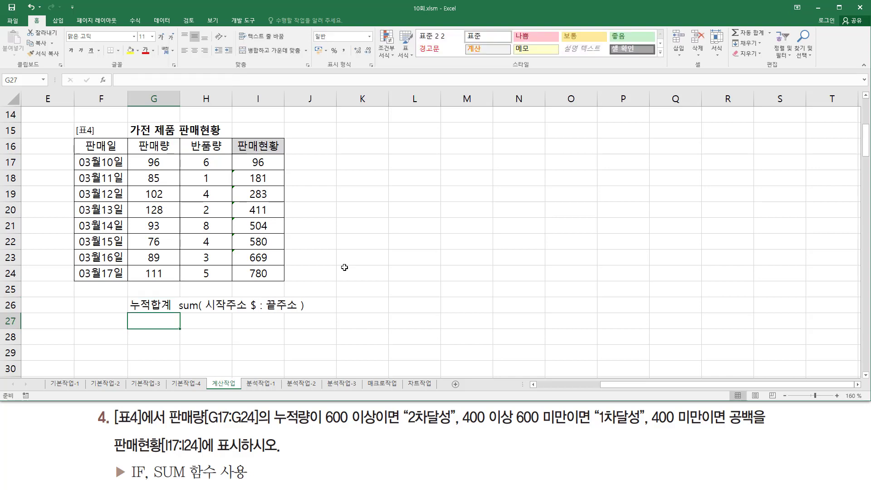
{"action": "key", "text": "ctrl+2"}
{"action": "left_click_drag", "start_coordinate": [206, 312], "coordinate": [298, 312]}
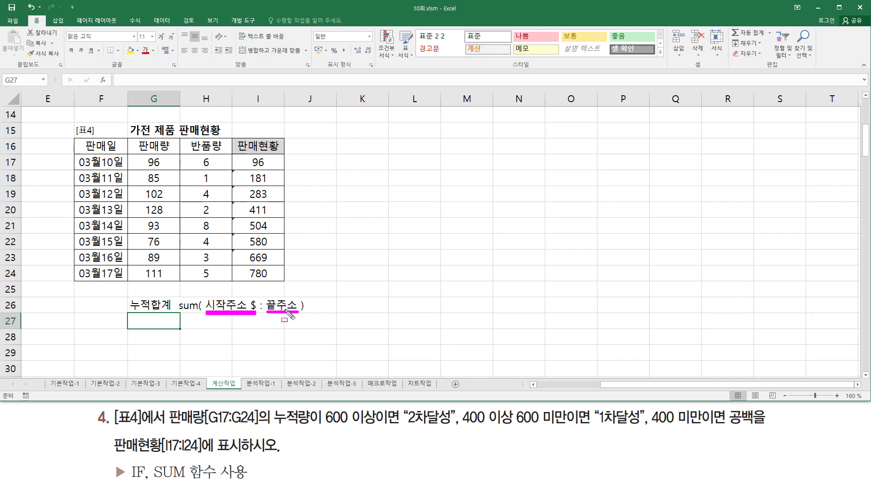
{"action": "key", "text": "Escape"}
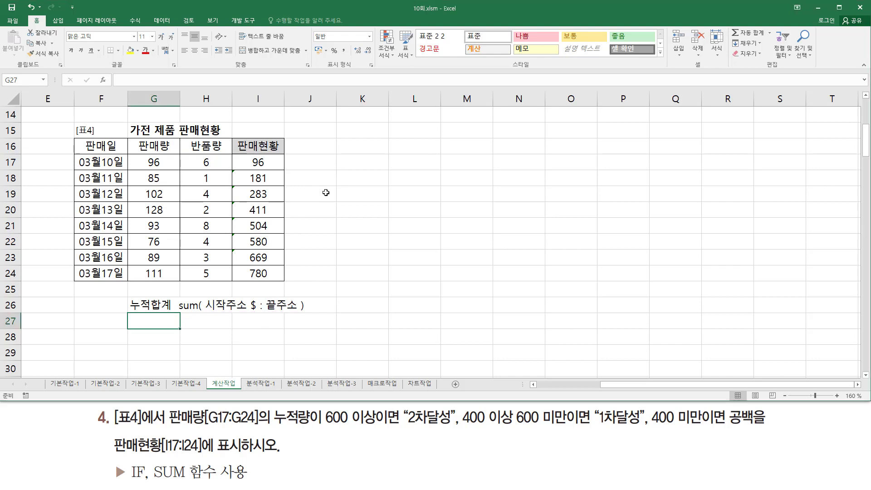
- Rework I17's formula into an IF that tests whether the cumulative SUM( $G$17:G17 ) is >=600
{"action": "double_click", "coordinate": [267, 164]}
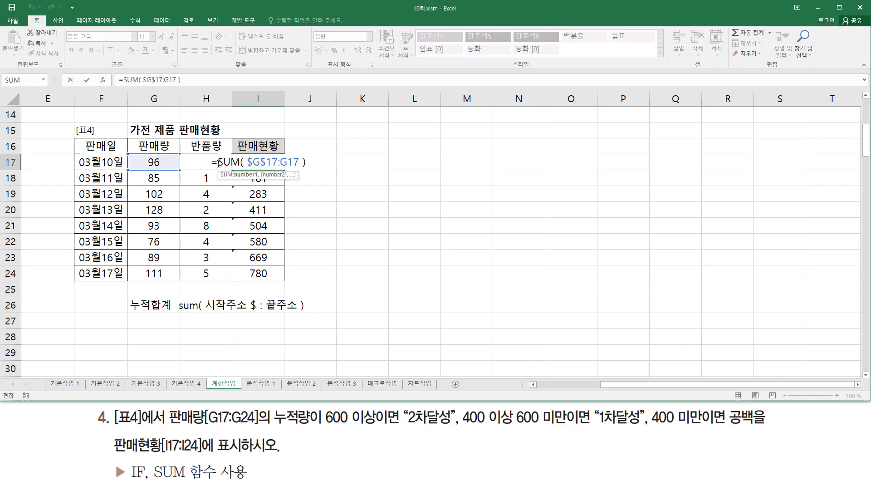
{"action": "left_click_drag", "start_coordinate": [218, 163], "coordinate": [331, 166]}
{"action": "key", "text": "ctrl+c"}
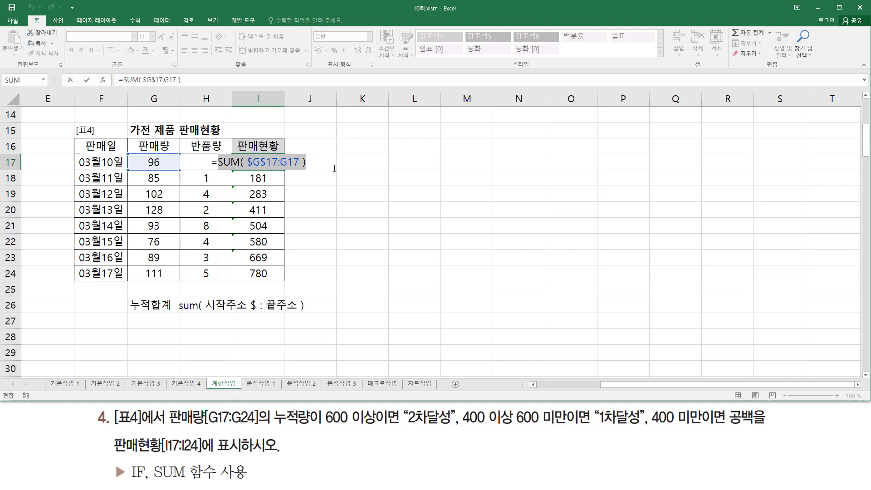
{"action": "key", "text": "Delete"}
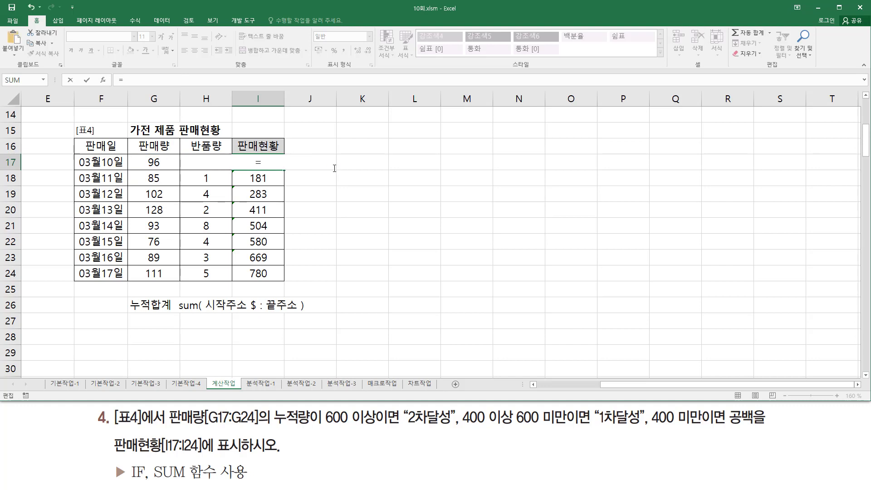
{"action": "type", "text": "if("}
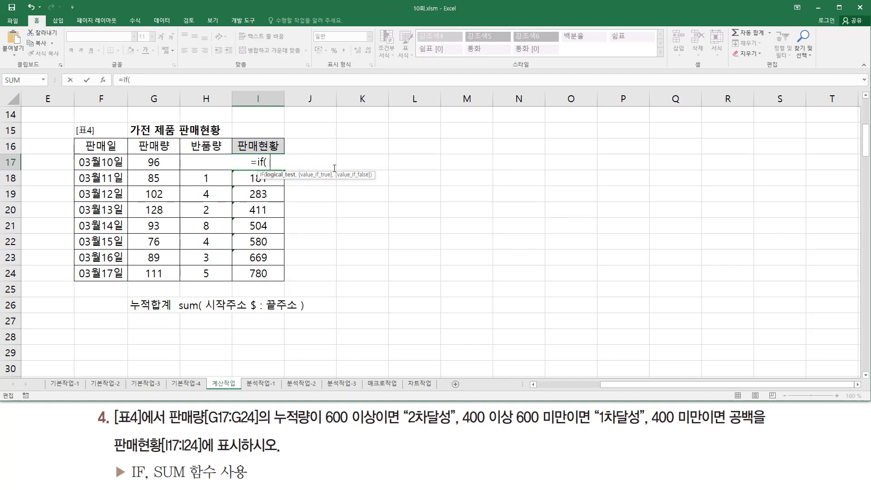
{"action": "key", "text": "ctrl+v"}
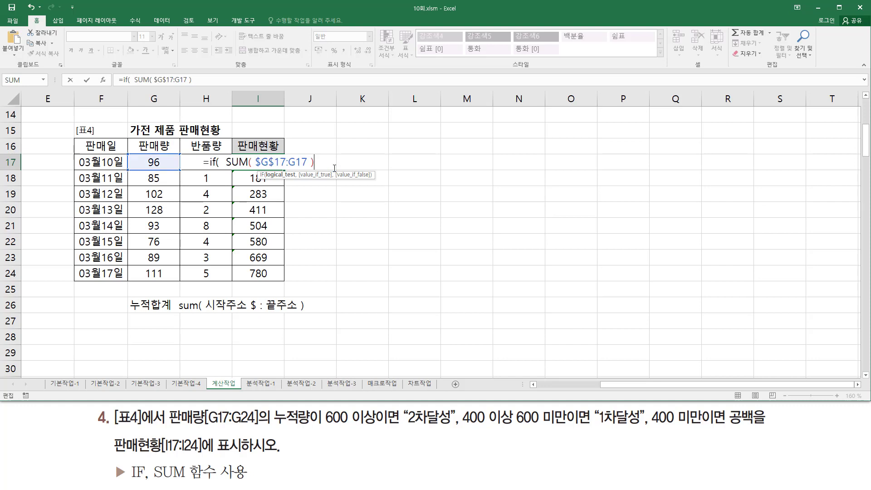
{"action": "type", "text": ">=600"}
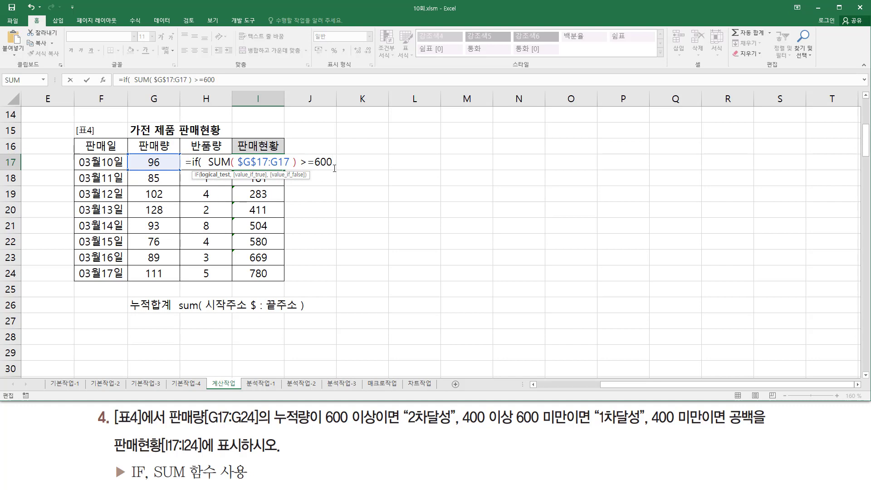
- Set the true result of the IF in I17 to "2차달성" and open its false argument
{"action": "type", "text": " , \"2"}
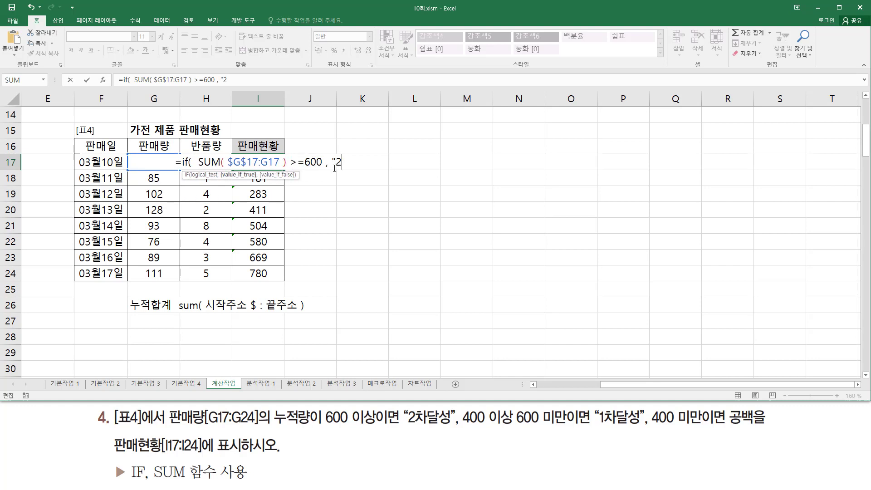
{"action": "type", "text": "차달성"}
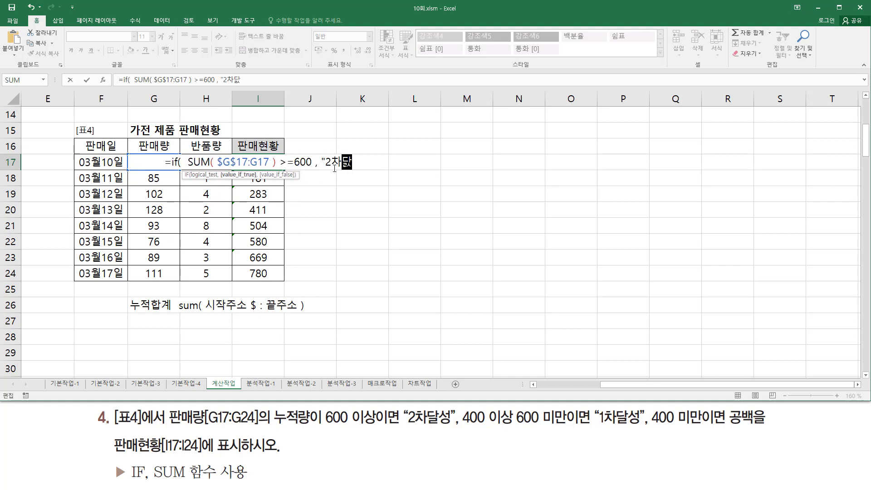
{"action": "type", "text": "\""}
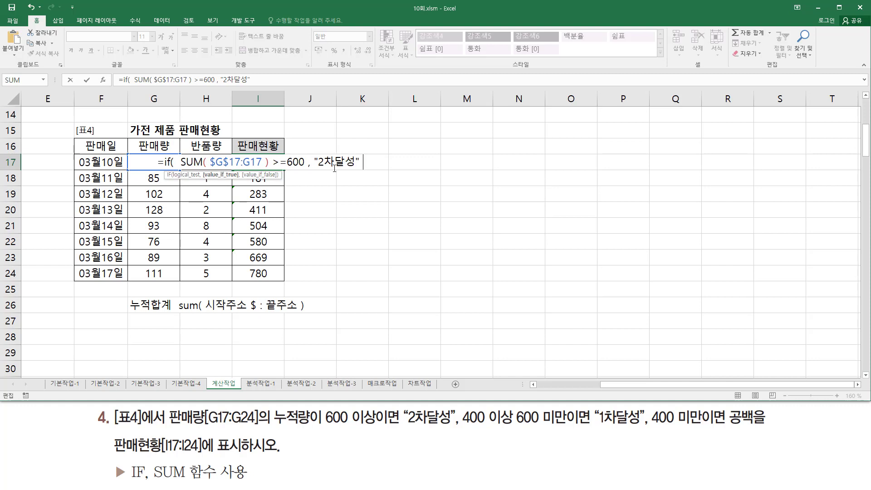
{"action": "type", "text": " ,"}
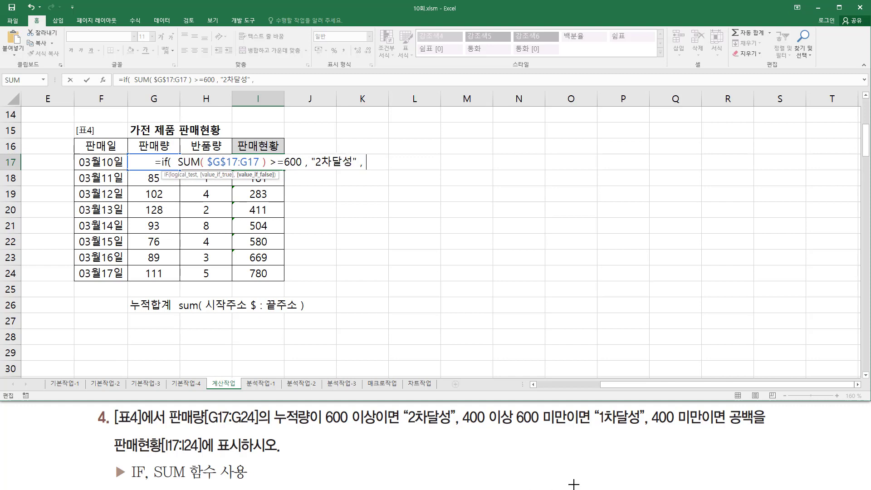
{"action": "left_click_drag", "start_coordinate": [599, 429], "coordinate": [637, 430]}
{"action": "left_click_drag", "start_coordinate": [729, 426], "coordinate": [754, 425]}
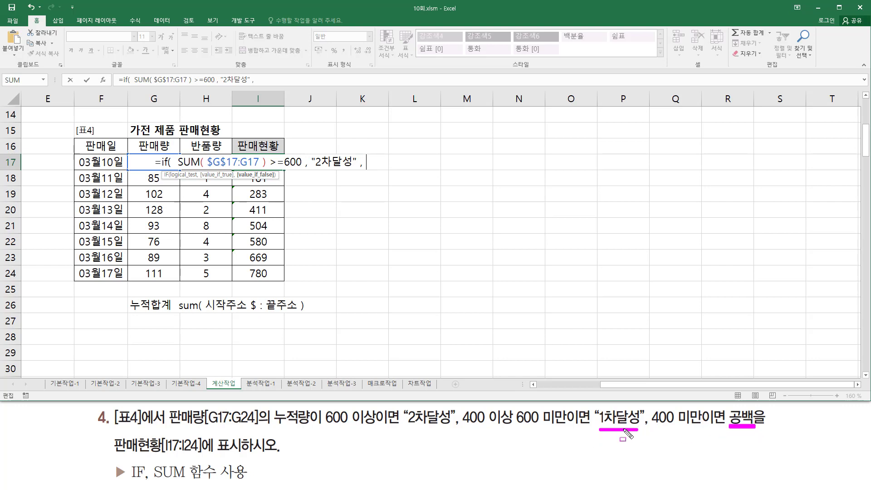
{"action": "key", "text": "Escape"}
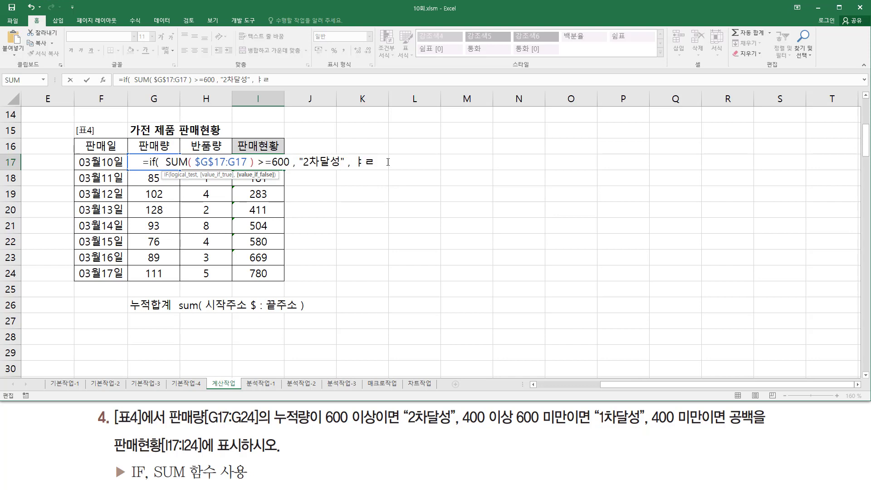
- Nest a second IF as the false argument in I17, testing SUM( $G$17:G17 ) >=400
{"action": "type", "text": "if("}
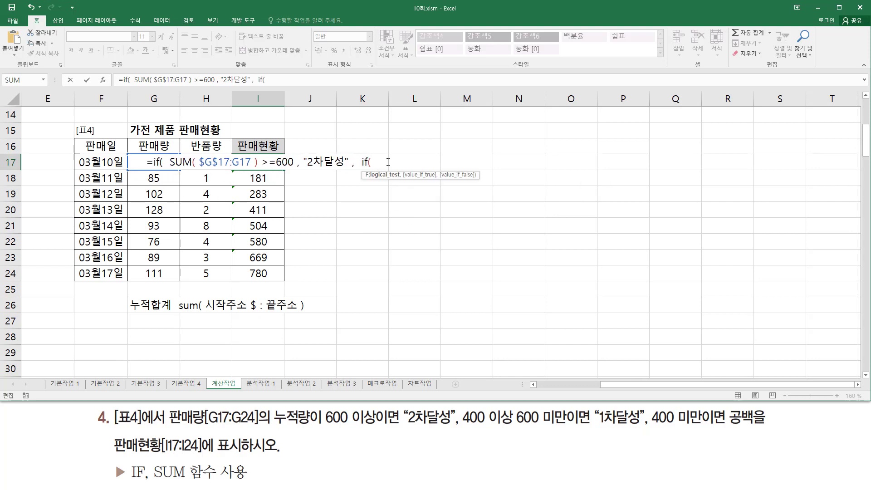
{"action": "type", "text": "SUM( $G$17:G17 )"}
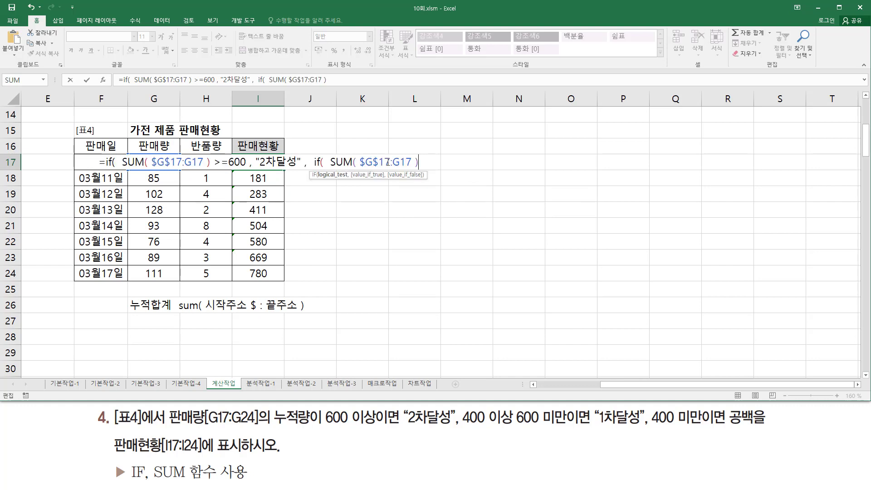
{"action": "left_click_drag", "start_coordinate": [350, 163], "coordinate": [442, 164]}
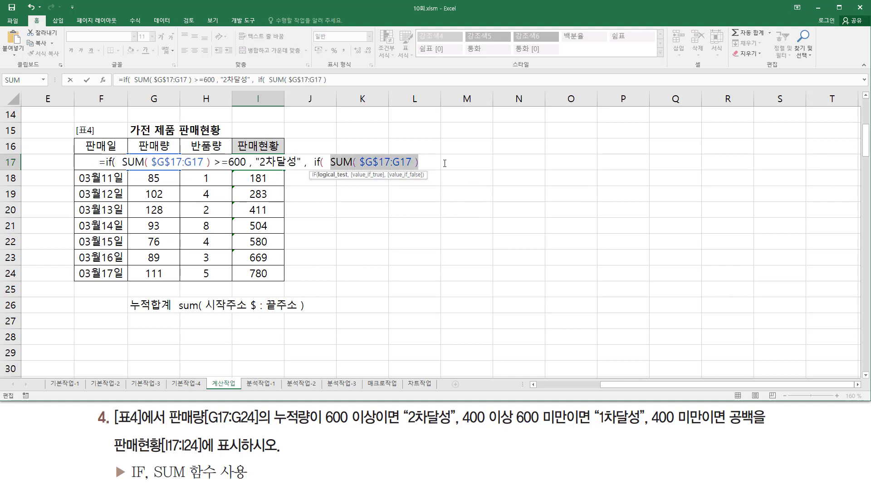
{"action": "left_click", "coordinate": [435, 164]}
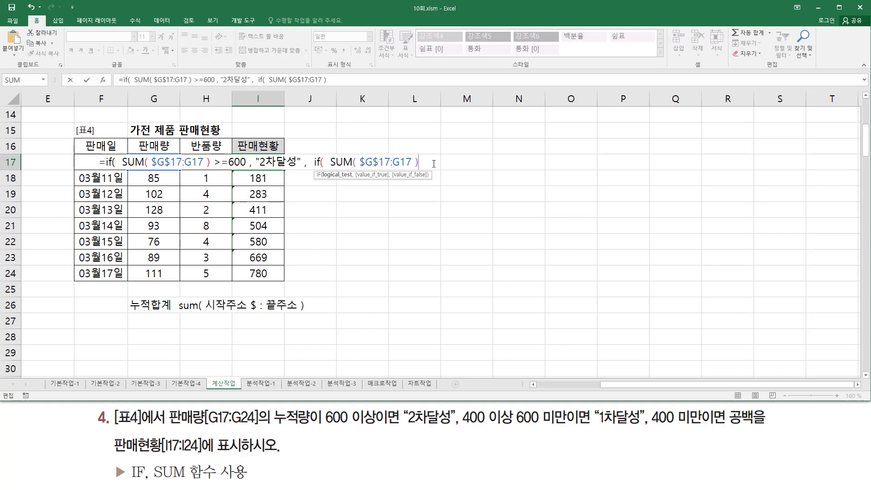
{"action": "type", "text": ">="}
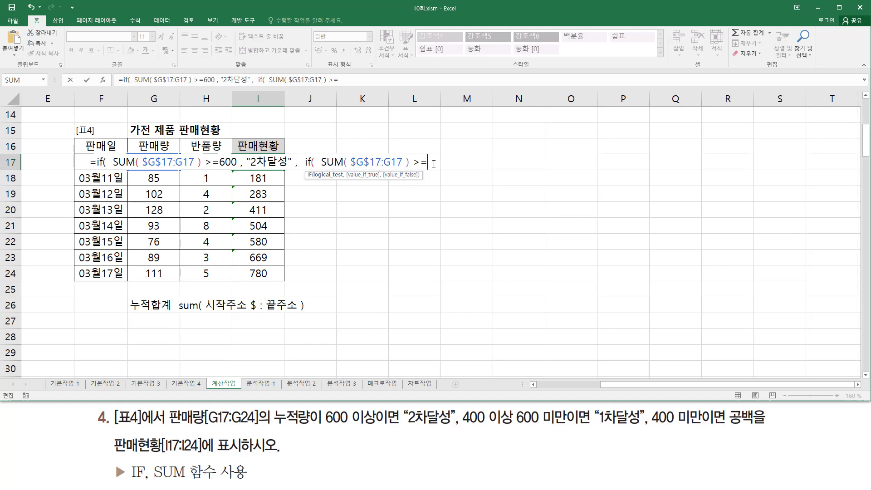
{"action": "type", "text": "400"}
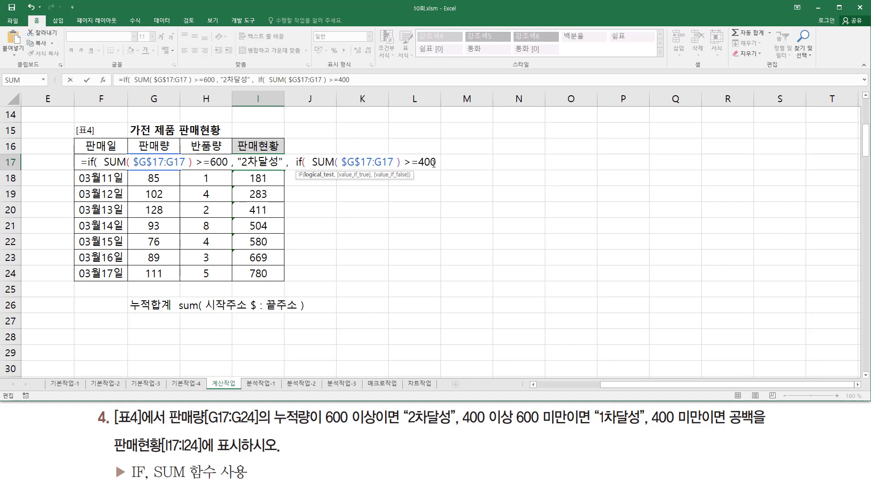
- Complete the nested IF in I17 with "1차달성" if true and "" if false, close both functions and commit the formula
{"action": "type", "text": "  , \""}
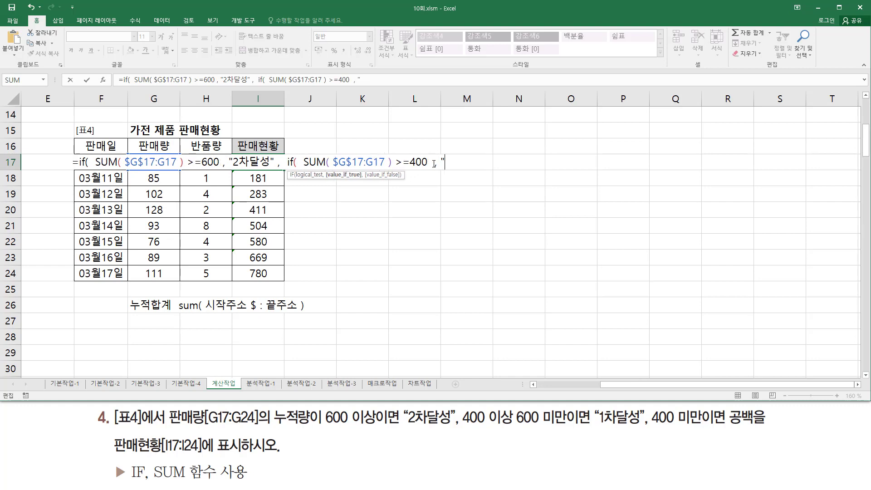
{"action": "type", "text": "1차"}
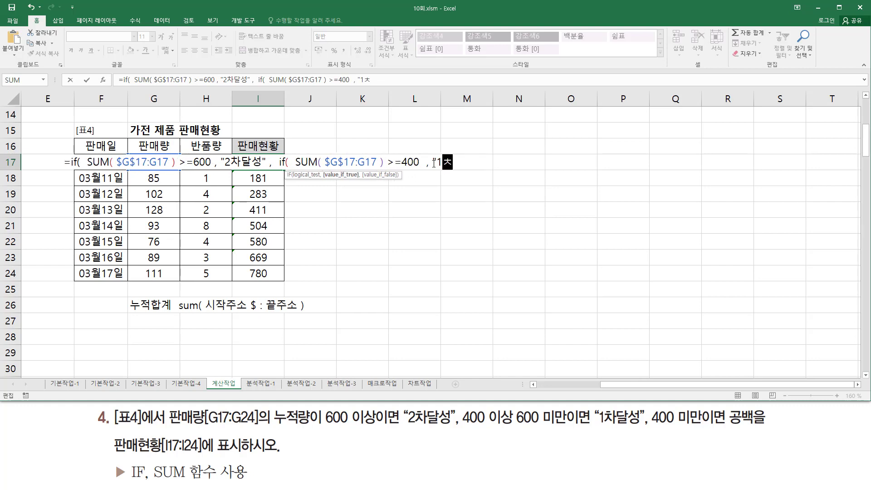
{"action": "type", "text": "달성\""}
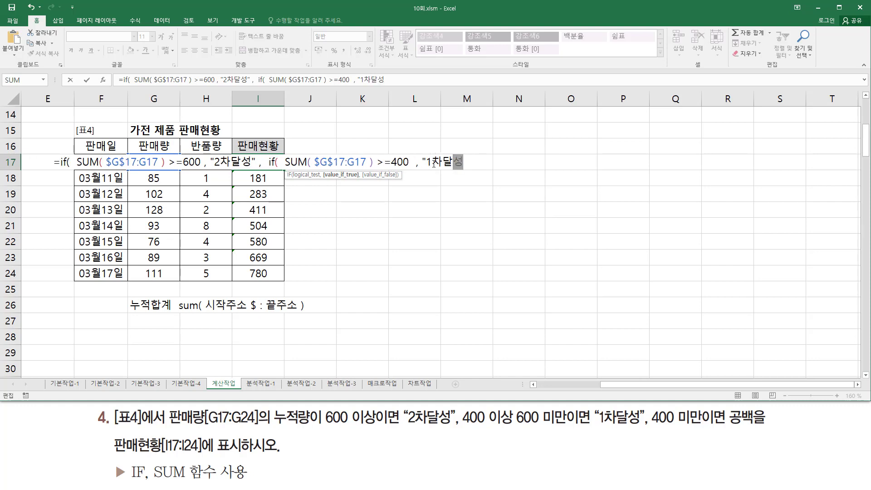
{"action": "type", "text": " ,  "}
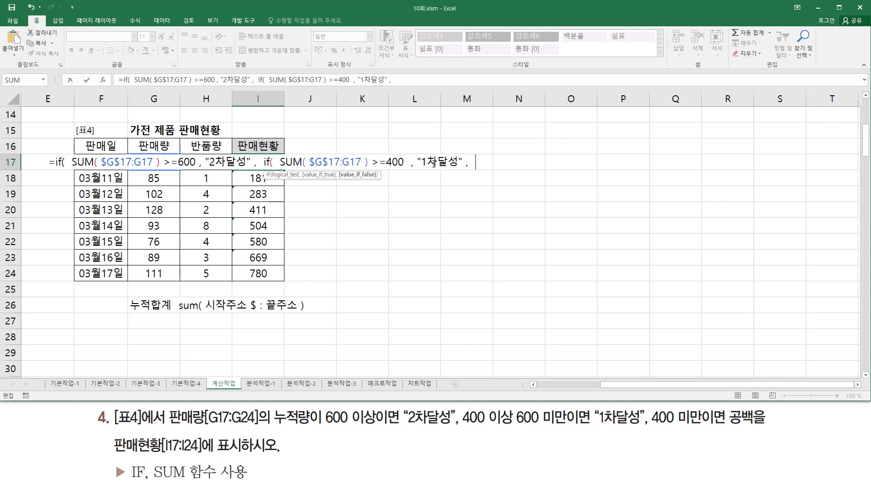
{"action": "type", "text": "\"\""}
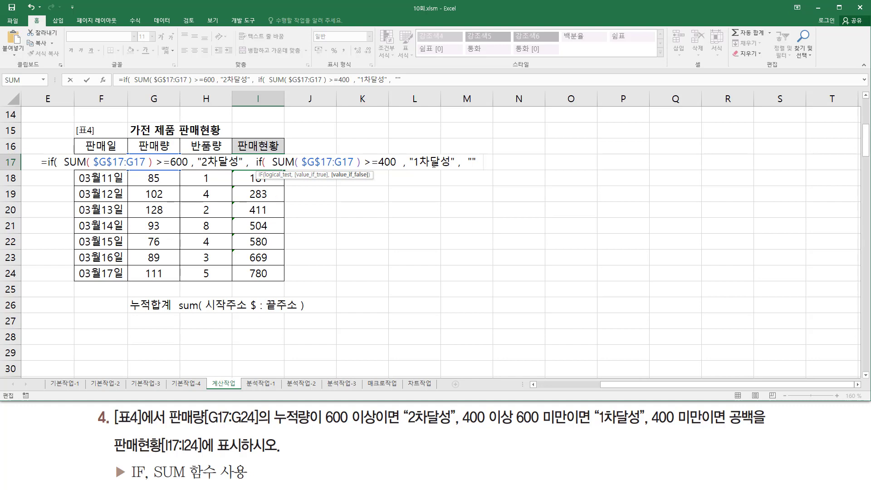
{"action": "type", "text": ")"}
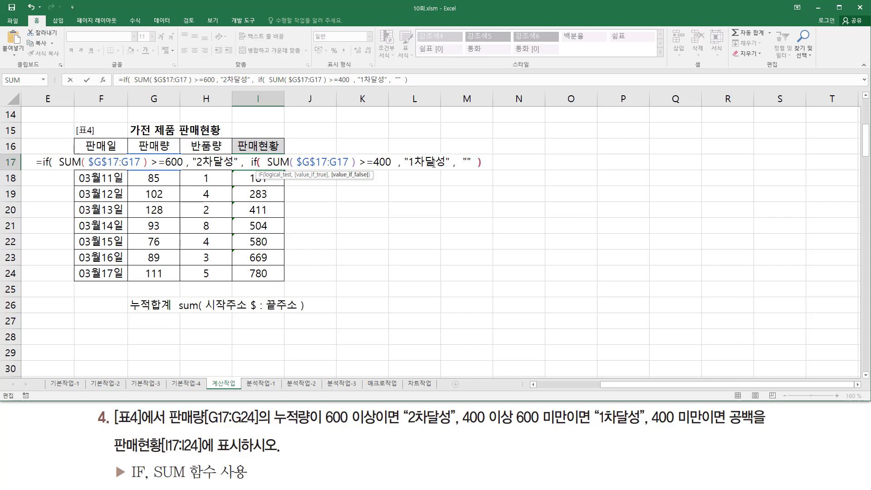
{"action": "type", "text": "  )"}
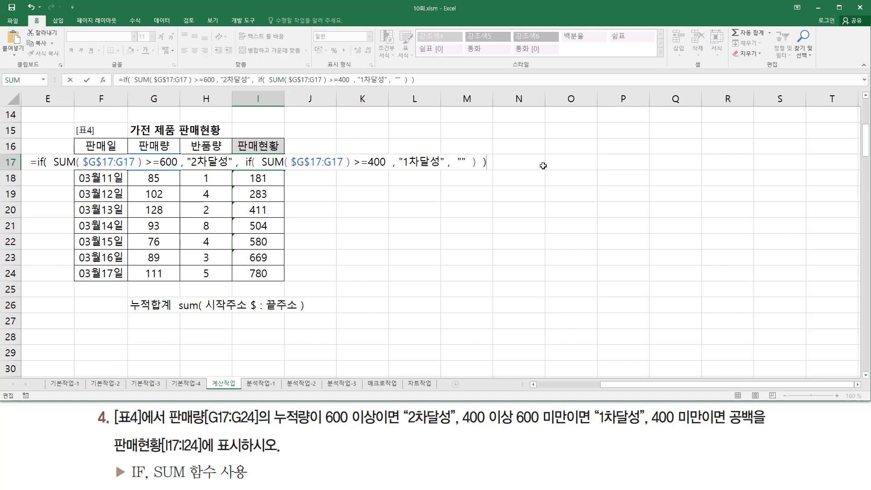
{"action": "key", "text": "Return"}
- Fill the IF formula from I17 down through I24 in the 판매현황 column
{"action": "left_click", "coordinate": [274, 165]}
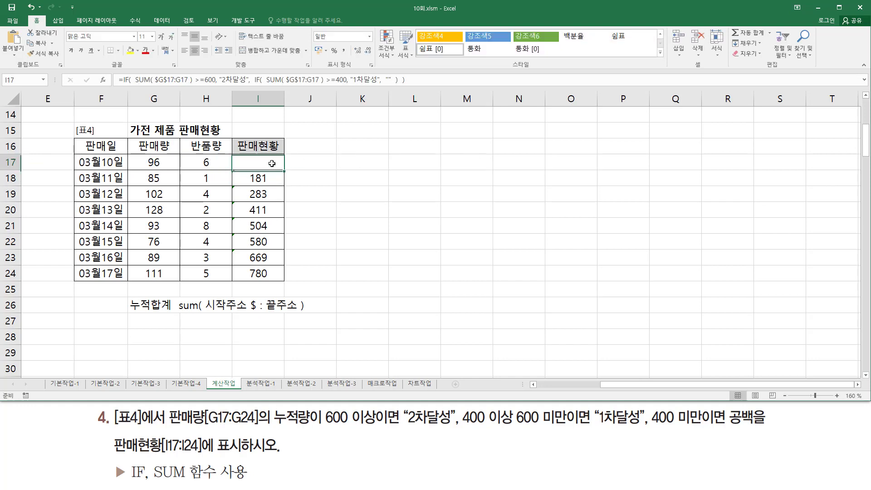
{"action": "left_click_drag", "start_coordinate": [285, 172], "coordinate": [286, 184]}
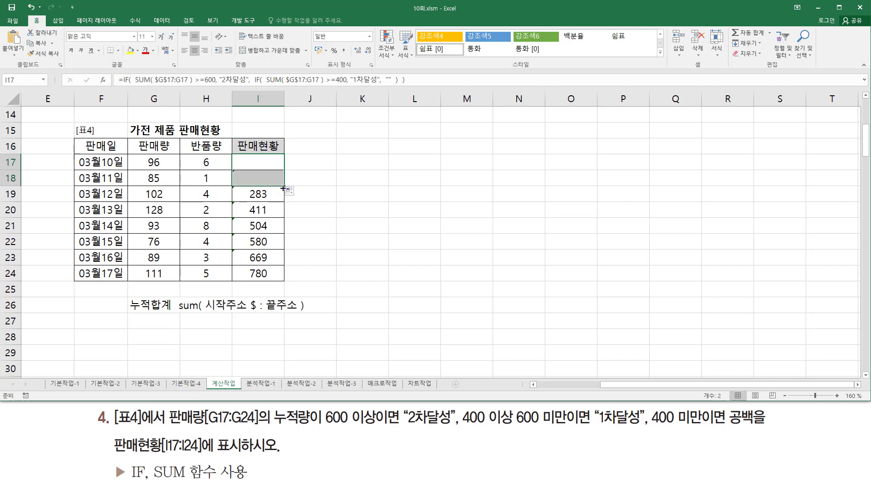
{"action": "left_click_drag", "start_coordinate": [285, 191], "coordinate": [285, 215]}
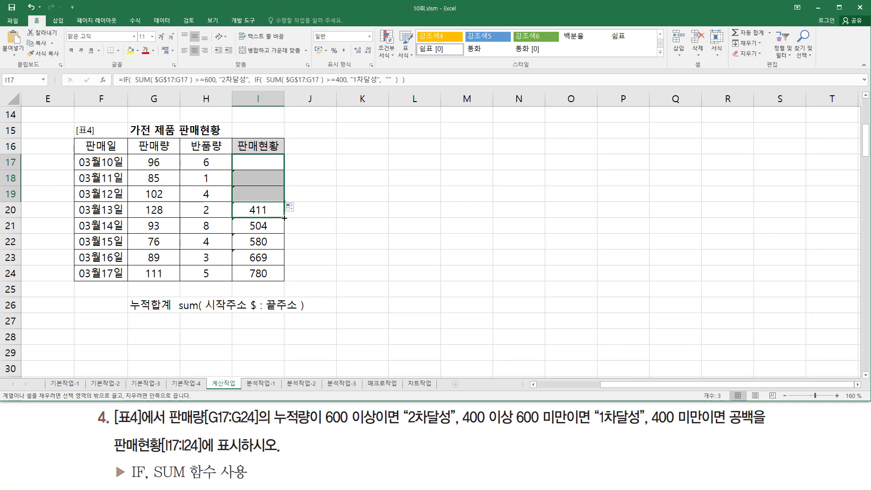
{"action": "left_click_drag", "start_coordinate": [284, 218], "coordinate": [284, 277]}
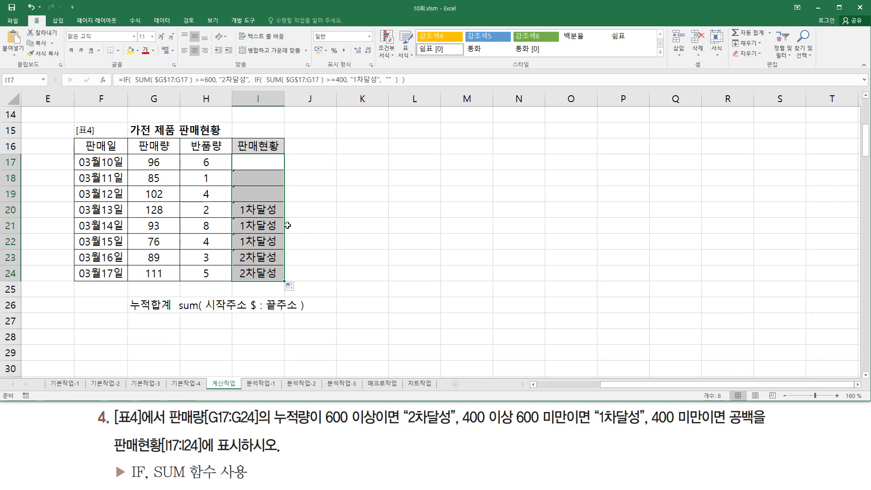
- Enter the formula =if(SUM($G$17:G17)>=600,"2차달성",if(SUM($G$17:G17)>=400,"1차달성","")) as a red text note in K18
{"action": "left_click", "coordinate": [348, 178]}
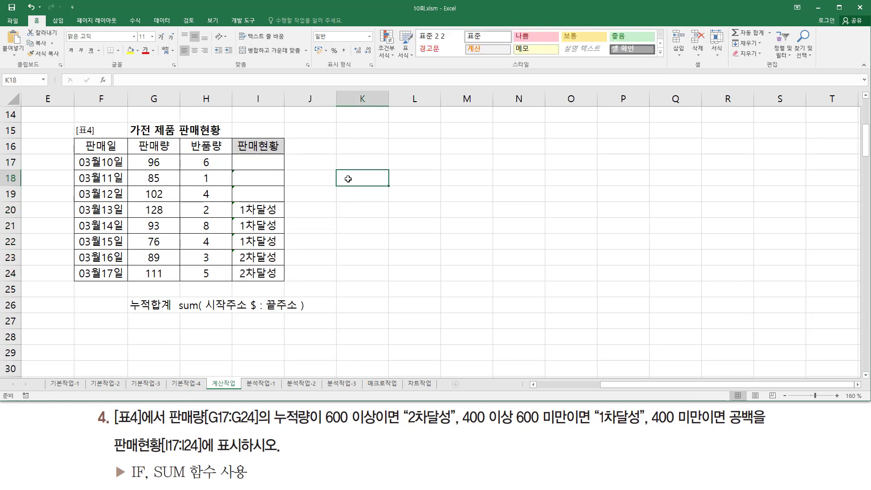
{"action": "type", "text": "=if( SUM( $G$17:G17 ) >=600 , \"2차달성\" , if( SUM( $G$17:G17 ) >=400 , \"1차달성\" , \"\" ) )"}
{"action": "key", "text": "Return"}
{"action": "left_click", "coordinate": [420, 263]}
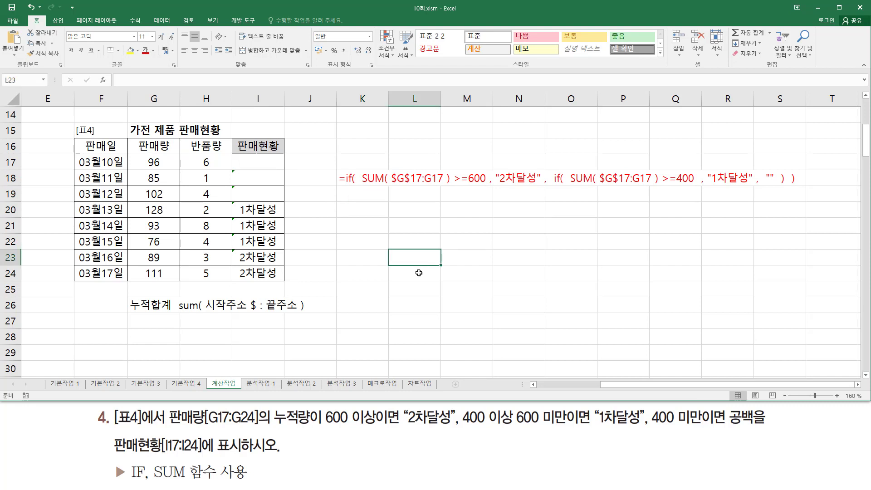
{"action": "left_click_drag", "start_coordinate": [361, 184], "coordinate": [488, 185]}
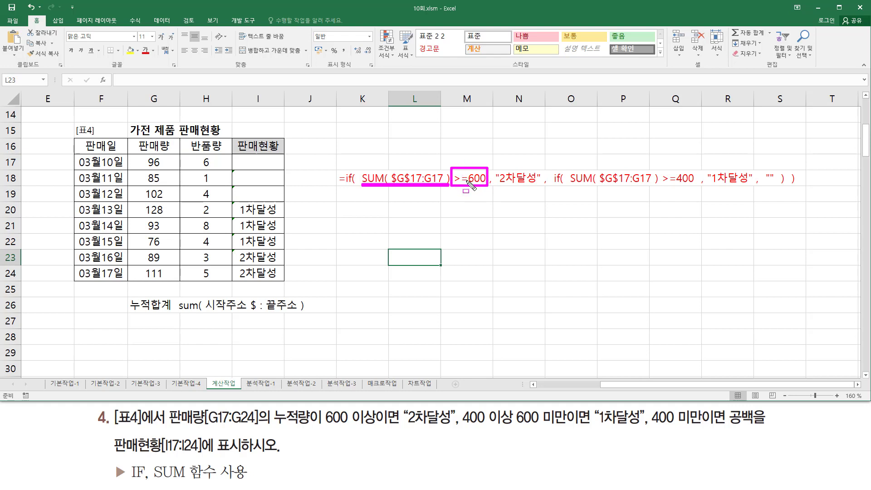
{"action": "left_click_drag", "start_coordinate": [499, 186], "coordinate": [539, 186]}
{"action": "left_click_drag", "start_coordinate": [362, 161], "coordinate": [489, 188]}
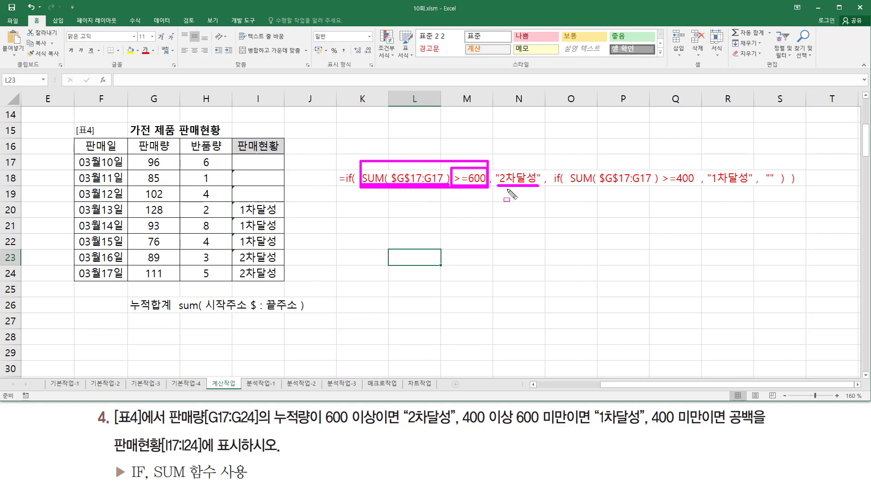
{"action": "left_click_drag", "start_coordinate": [548, 187], "coordinate": [791, 188]}
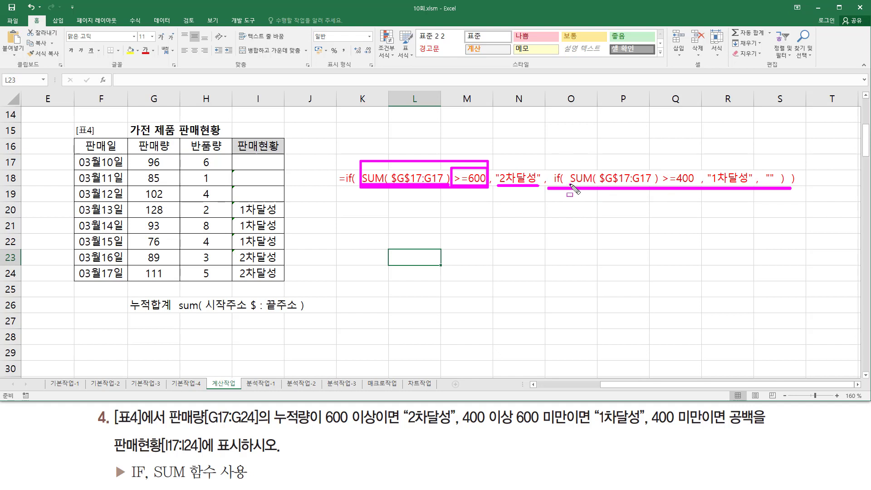
{"action": "mouse_move", "coordinate": [571, 184]}
{"action": "left_mouse_down"}
{"action": "mouse_move", "coordinate": [693, 187]}
{"action": "mouse_move", "coordinate": [697, 166]}
{"action": "left_mouse_up"}
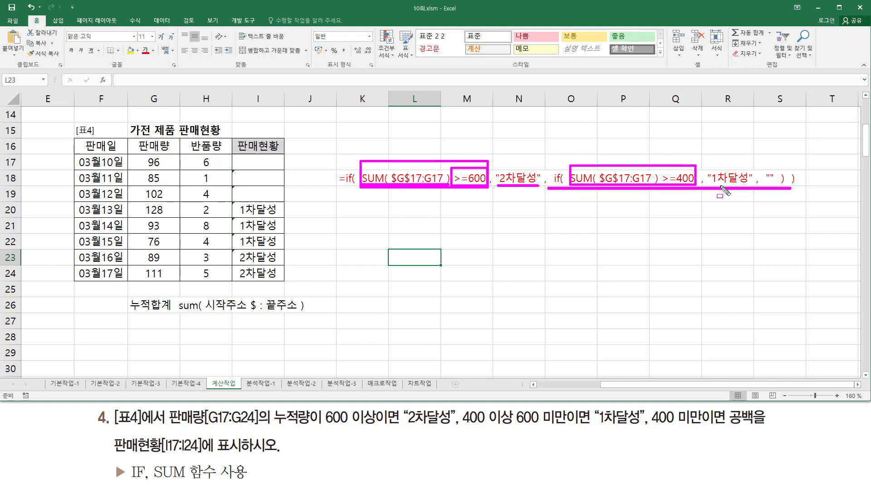
- Review the nested IF note in K18 against task 4's 600 and 400 conditions, and the 누적합계 SUM pattern below 표4
{"action": "left_click_drag", "start_coordinate": [710, 184], "coordinate": [778, 184]}
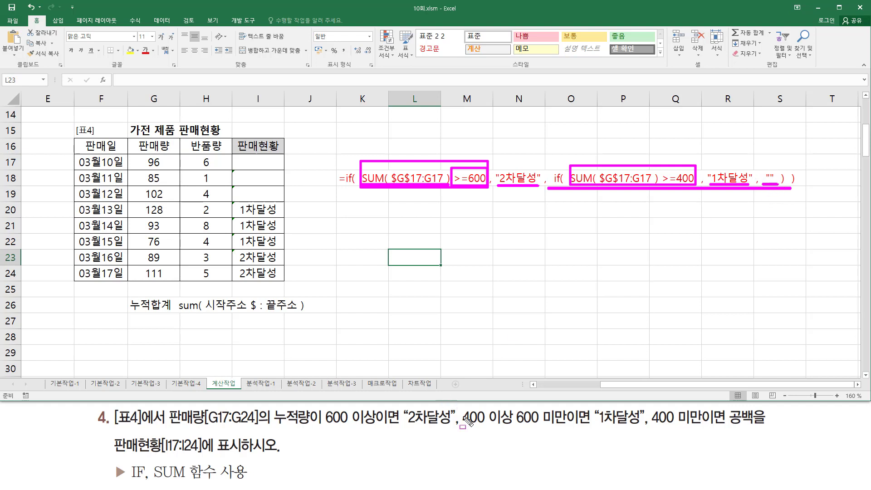
{"action": "left_click_drag", "start_coordinate": [597, 427], "coordinate": [645, 428]}
{"action": "left_click_drag", "start_coordinate": [461, 429], "coordinate": [570, 429]}
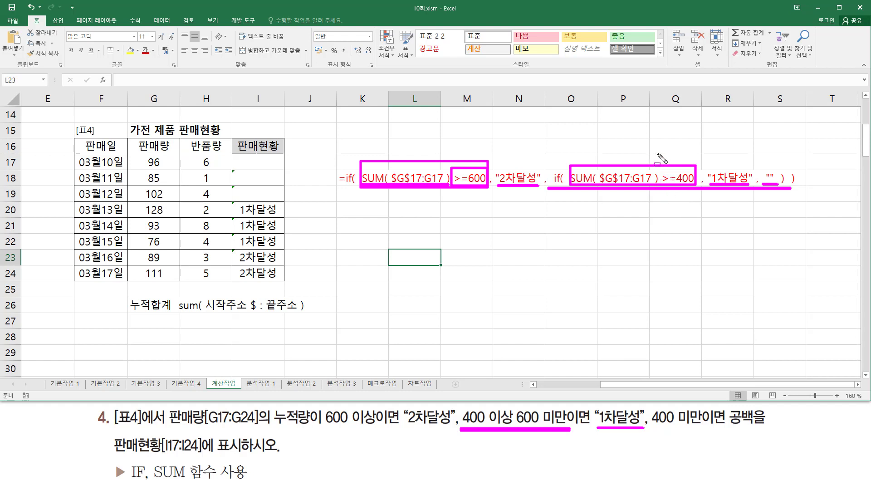
{"action": "left_click_drag", "start_coordinate": [658, 154], "coordinate": [698, 201]}
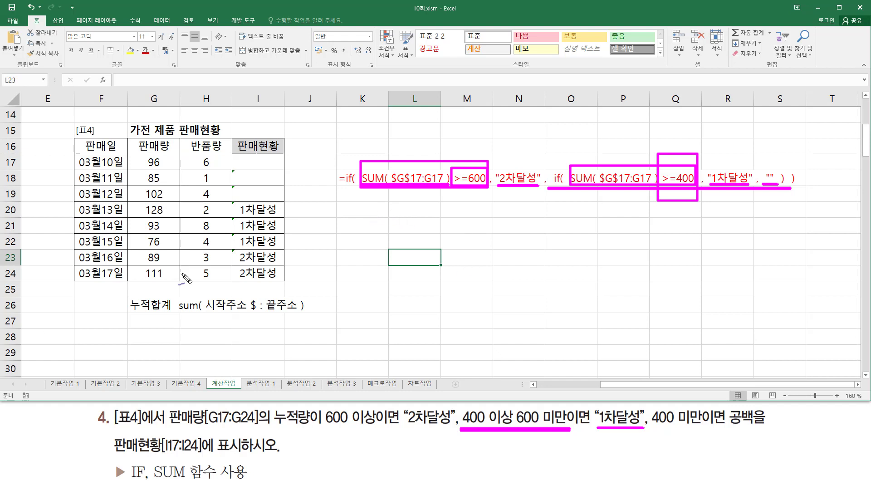
{"action": "left_click_drag", "start_coordinate": [454, 164], "coordinate": [463, 135]}
{"action": "left_click_drag", "start_coordinate": [552, 199], "coordinate": [803, 199]}
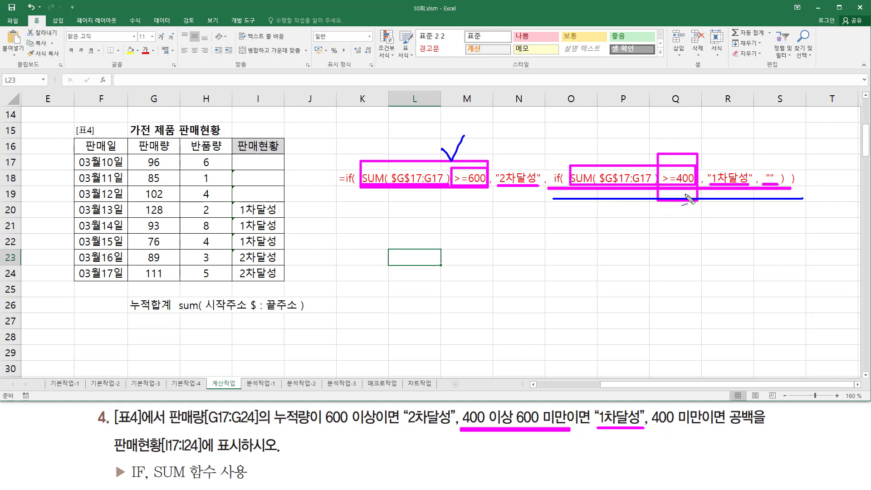
{"action": "key", "text": "Escape"}
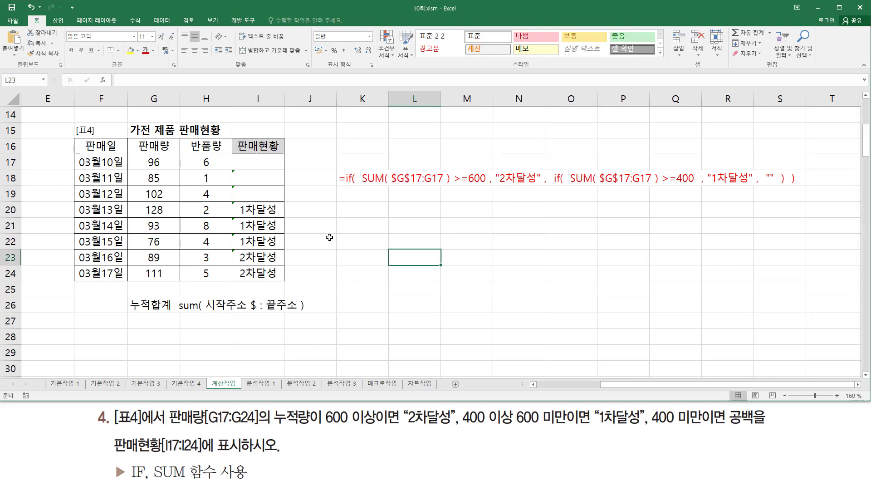
{"action": "left_click", "coordinate": [331, 237]}
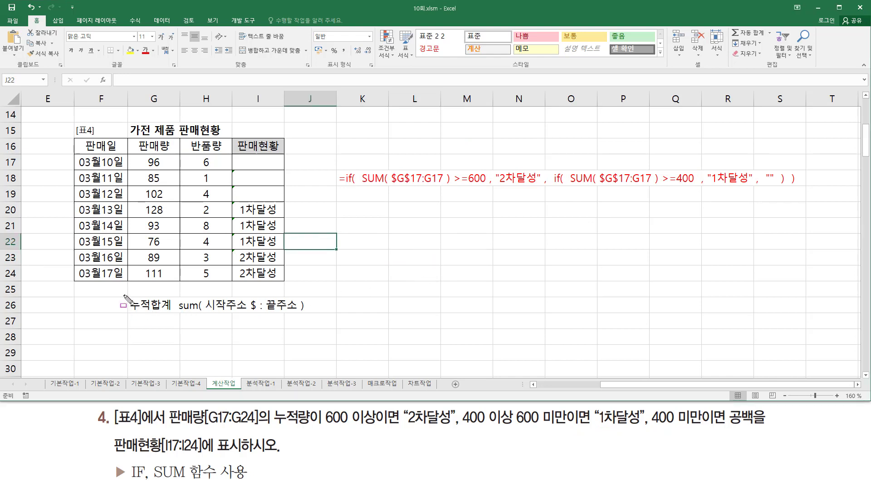
{"action": "mouse_move", "coordinate": [124, 296]}
{"action": "left_mouse_down"}
{"action": "mouse_move", "coordinate": [160, 319]}
{"action": "mouse_move", "coordinate": [303, 312]}
{"action": "left_mouse_up"}
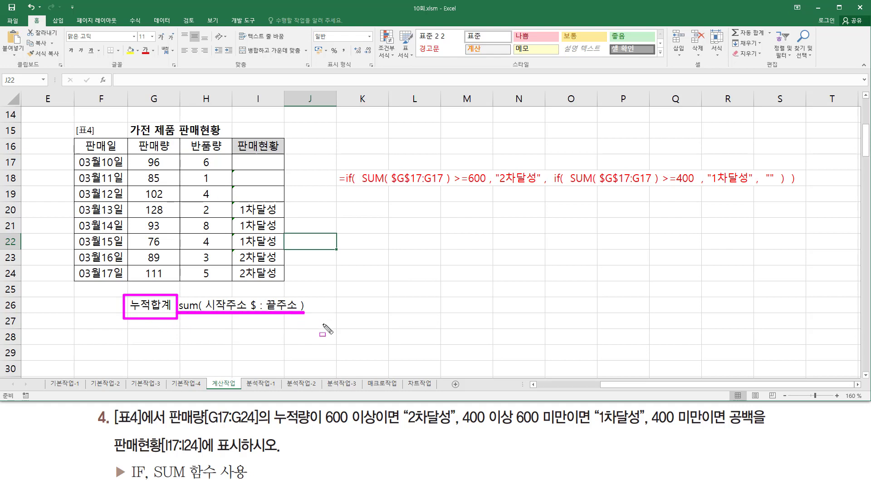
{"action": "key", "text": "Escape"}
{"action": "left_click", "coordinate": [364, 243]}
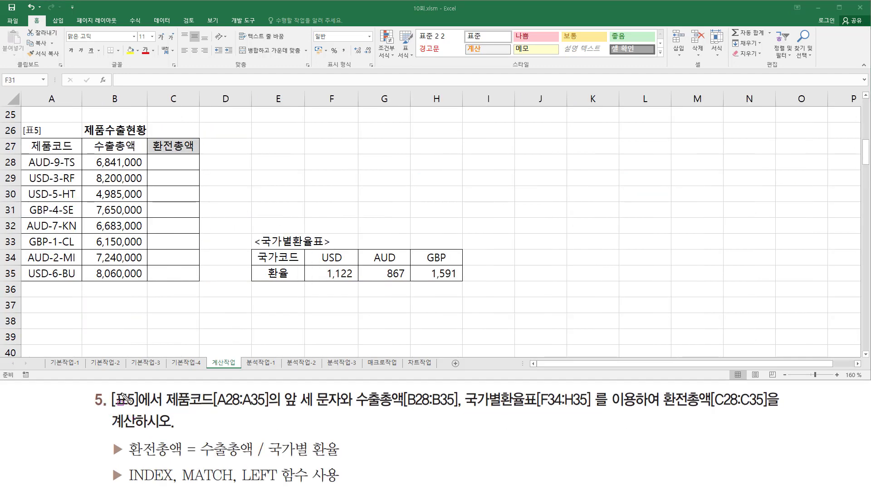
- Read task 5 and locate 표5's 제품코드, 수출총액 and 환전총액 columns plus the 국가별환율표 on the sheet
{"action": "mouse_move", "coordinate": [108, 389]}
{"action": "left_mouse_down"}
{"action": "mouse_move", "coordinate": [124, 403]}
{"action": "mouse_move", "coordinate": [165, 411]}
{"action": "left_mouse_up"}
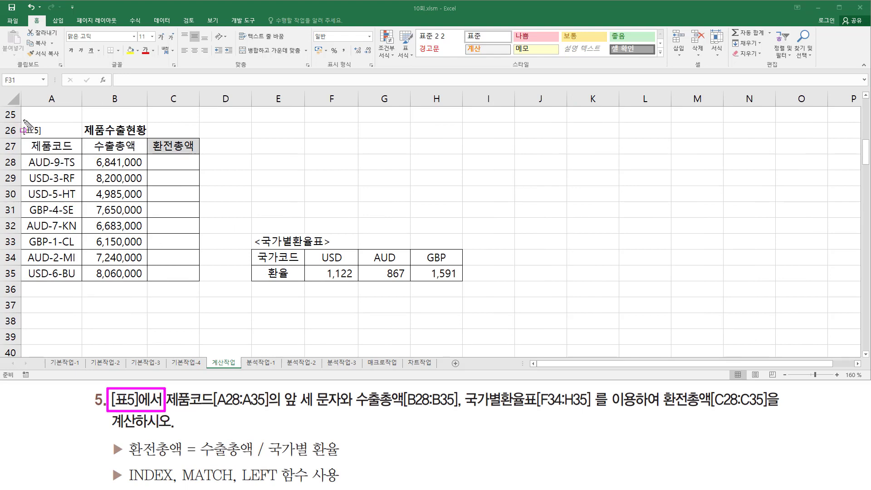
{"action": "mouse_move", "coordinate": [23, 121]}
{"action": "left_mouse_down"}
{"action": "mouse_move", "coordinate": [154, 256]}
{"action": "mouse_move", "coordinate": [209, 292]}
{"action": "left_mouse_up"}
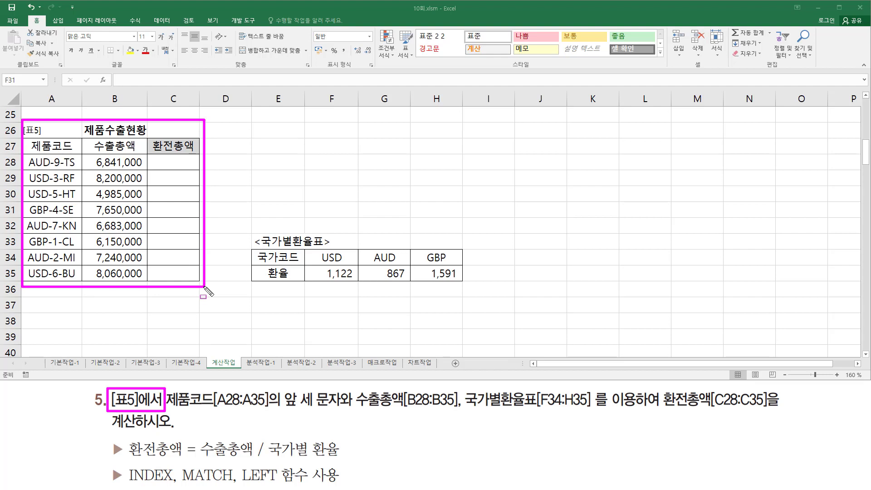
{"action": "left_click_drag", "start_coordinate": [168, 409], "coordinate": [276, 410]}
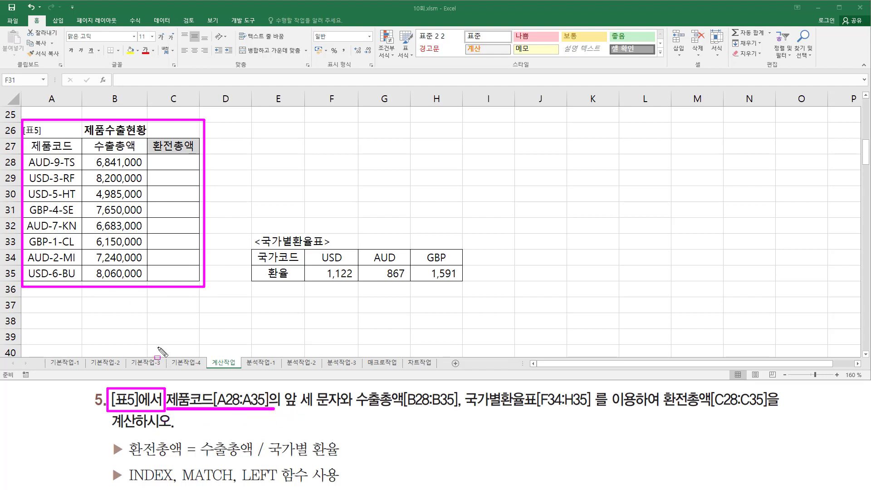
{"action": "mouse_move", "coordinate": [30, 140]}
{"action": "left_mouse_down"}
{"action": "mouse_move", "coordinate": [45, 154]}
{"action": "mouse_move", "coordinate": [75, 153]}
{"action": "left_mouse_up"}
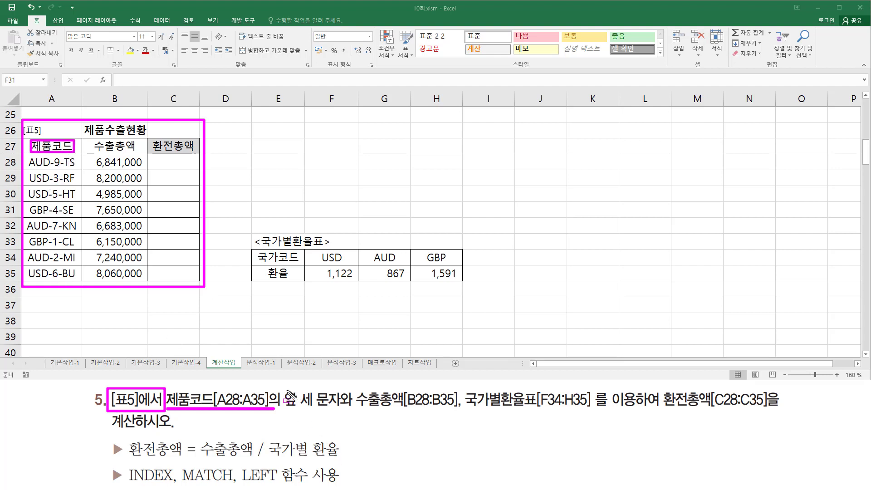
{"action": "mouse_move", "coordinate": [282, 399]}
{"action": "left_mouse_down"}
{"action": "mouse_move", "coordinate": [354, 414]}
{"action": "mouse_move", "coordinate": [457, 409]}
{"action": "left_mouse_up"}
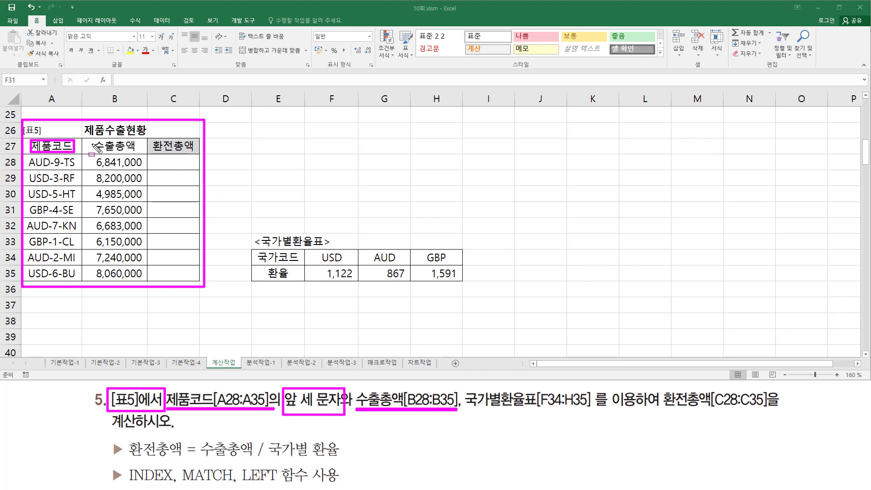
{"action": "left_click_drag", "start_coordinate": [95, 141], "coordinate": [140, 148]}
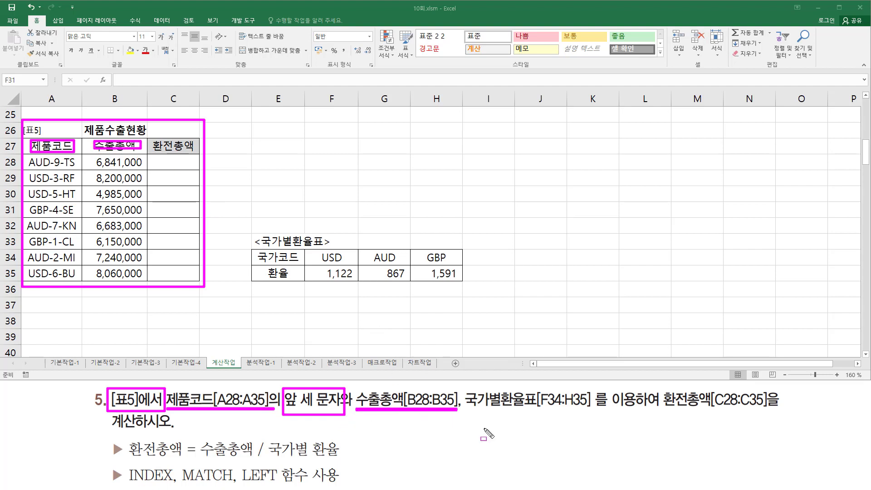
{"action": "left_click_drag", "start_coordinate": [465, 412], "coordinate": [595, 413]}
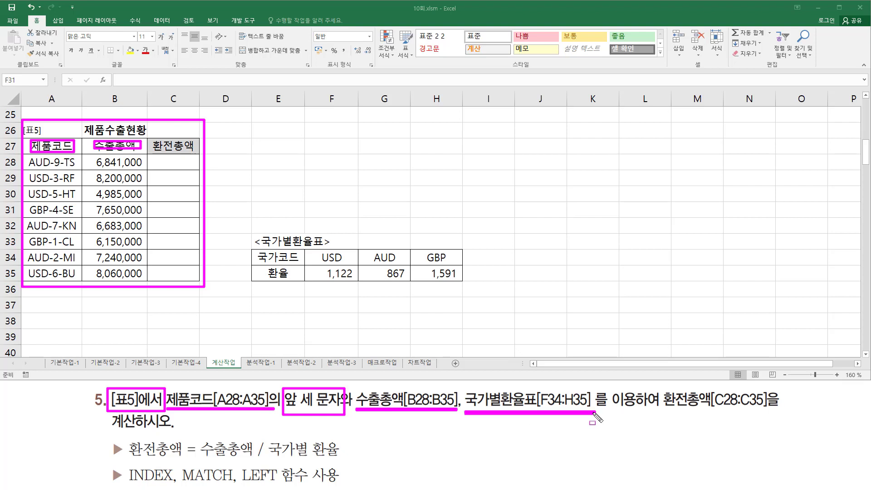
{"action": "mouse_move", "coordinate": [261, 235]}
{"action": "left_mouse_down"}
{"action": "mouse_move", "coordinate": [253, 245]}
{"action": "mouse_move", "coordinate": [415, 284]}
{"action": "mouse_move", "coordinate": [462, 235]}
{"action": "mouse_move", "coordinate": [462, 284]}
{"action": "left_mouse_up"}
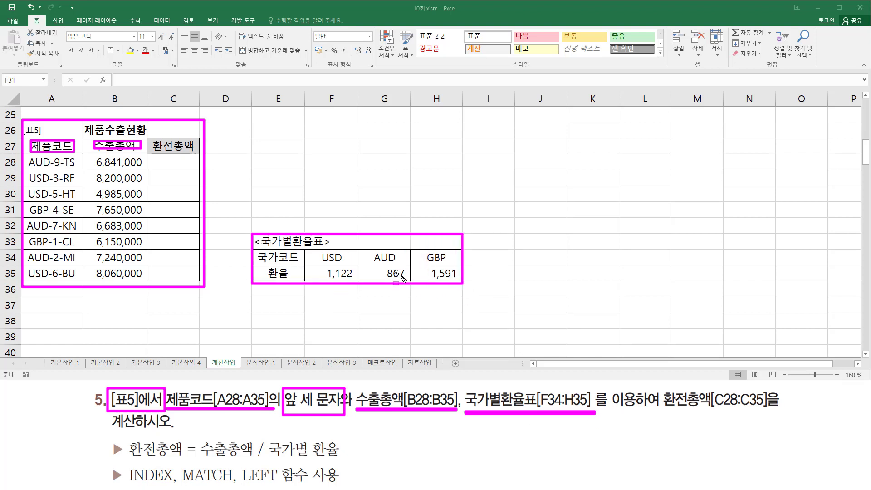
{"action": "left_click_drag", "start_coordinate": [661, 410], "coordinate": [775, 411]}
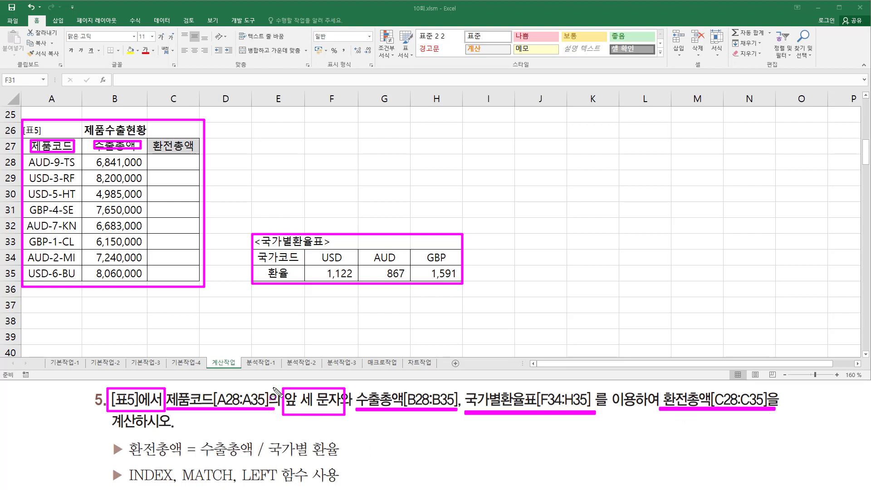
{"action": "left_click_drag", "start_coordinate": [159, 160], "coordinate": [187, 275]}
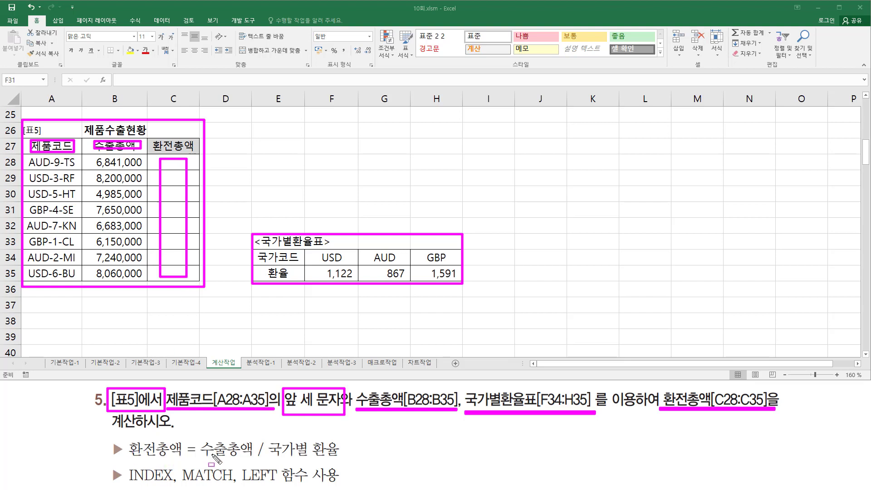
- Examine the rule 환전총액 = 수출총액 / 국가별 환율, the exchange table's two rows, and the required INDEX, MATCH and LEFT functions
{"action": "left_click_drag", "start_coordinate": [200, 459], "coordinate": [343, 462]}
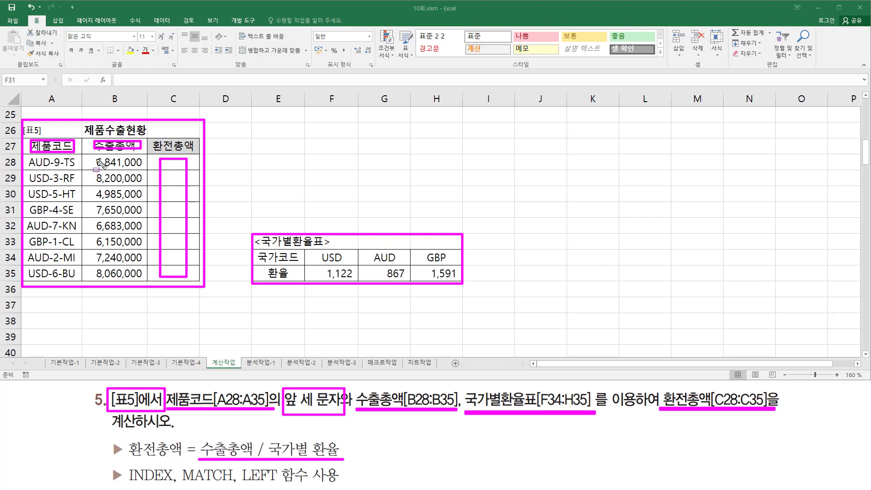
{"action": "left_click_drag", "start_coordinate": [97, 156], "coordinate": [144, 282]}
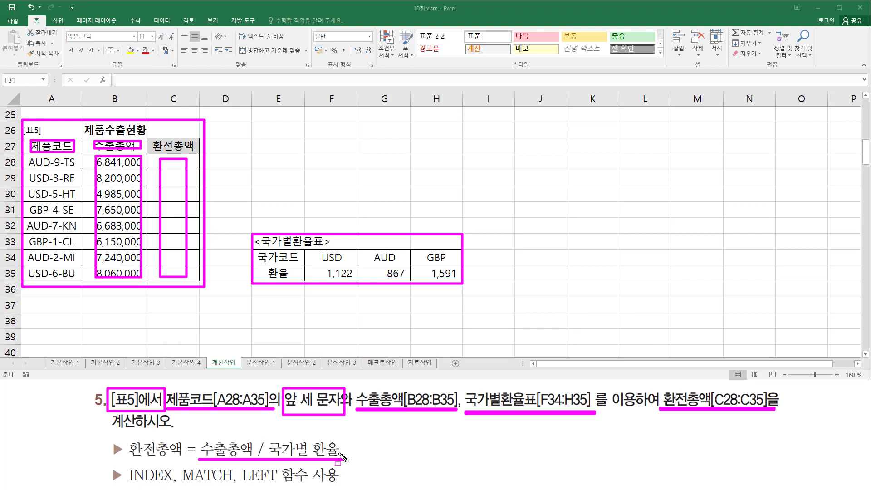
{"action": "left_click", "coordinate": [311, 463]}
{"action": "mouse_move", "coordinate": [323, 269]}
{"action": "left_mouse_down"}
{"action": "mouse_move", "coordinate": [462, 280]}
{"action": "mouse_move", "coordinate": [320, 282]}
{"action": "left_mouse_up"}
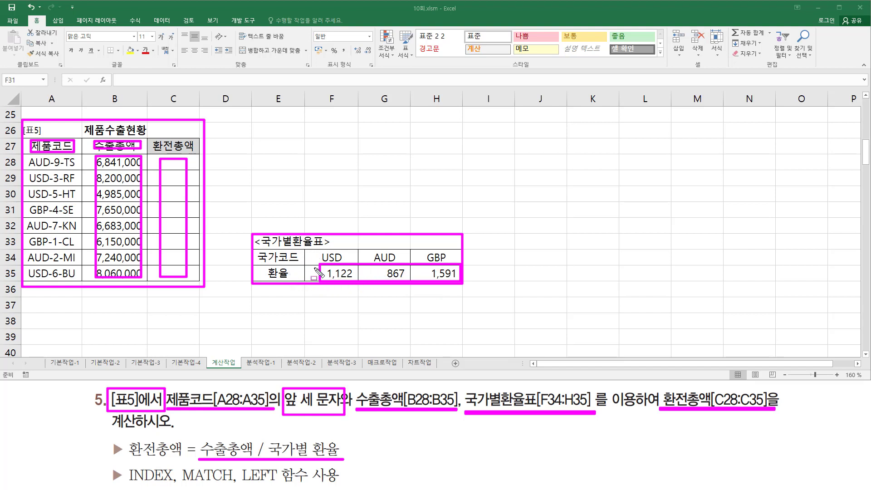
{"action": "left_click_drag", "start_coordinate": [315, 248], "coordinate": [457, 267]}
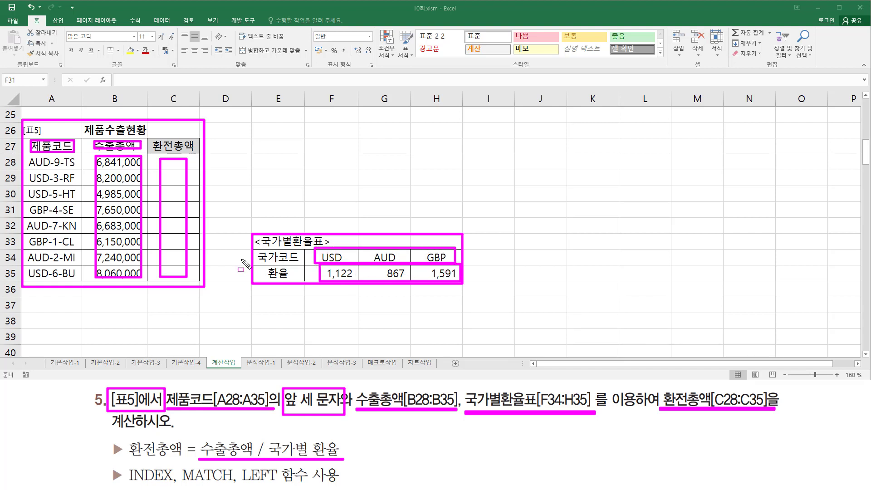
{"action": "left_click_drag", "start_coordinate": [236, 257], "coordinate": [498, 257]}
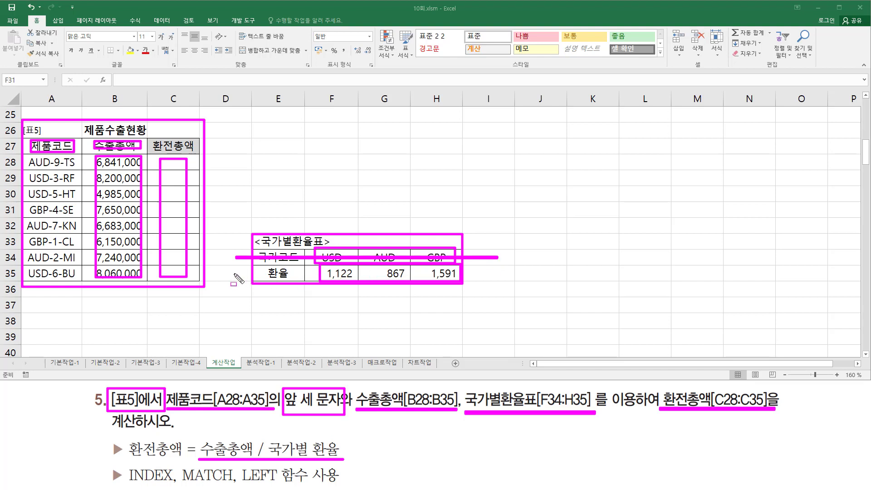
{"action": "left_click_drag", "start_coordinate": [234, 273], "coordinate": [499, 273]}
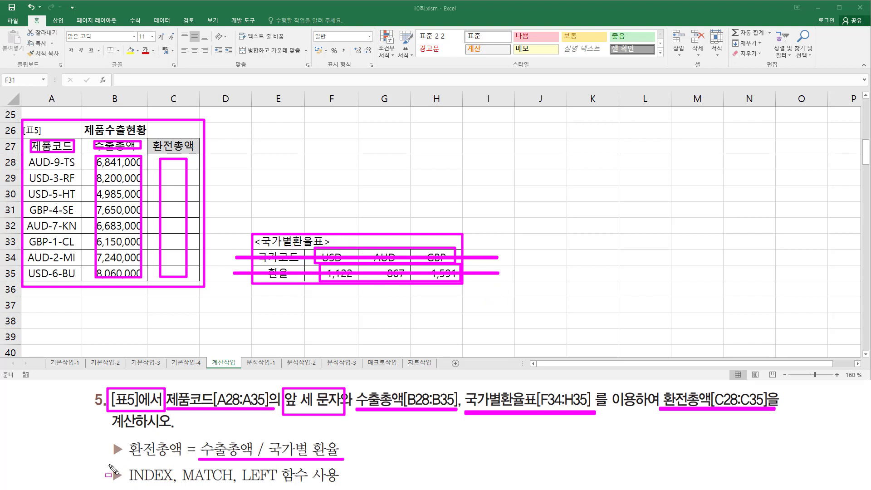
{"action": "mouse_move", "coordinate": [109, 464]}
{"action": "left_mouse_down"}
{"action": "mouse_move", "coordinate": [201, 488]}
{"action": "mouse_move", "coordinate": [351, 487]}
{"action": "left_mouse_up"}
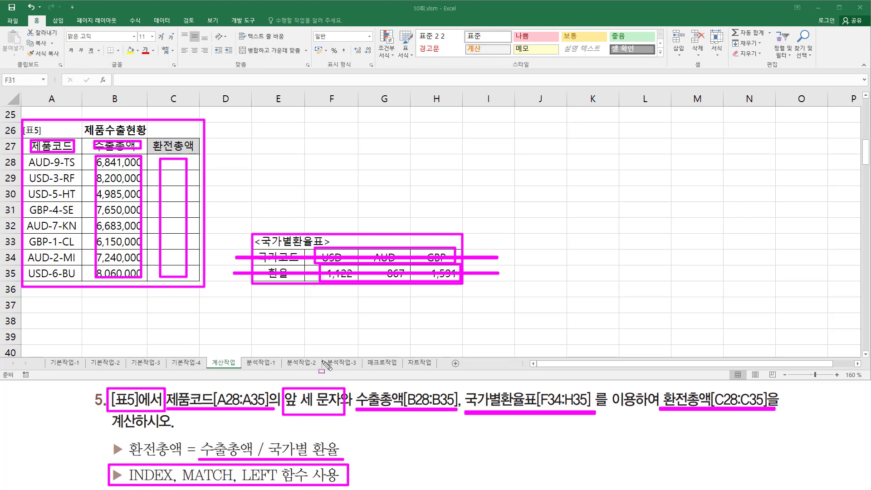
{"action": "key", "text": "Escape"}
- Compare the first three characters of the product codes with the 국가코드 and 환율 rows, noting the LEFT function
{"action": "mouse_move", "coordinate": [25, 155]}
{"action": "left_mouse_down"}
{"action": "mouse_move", "coordinate": [26, 261]}
{"action": "mouse_move", "coordinate": [53, 288]}
{"action": "left_mouse_up"}
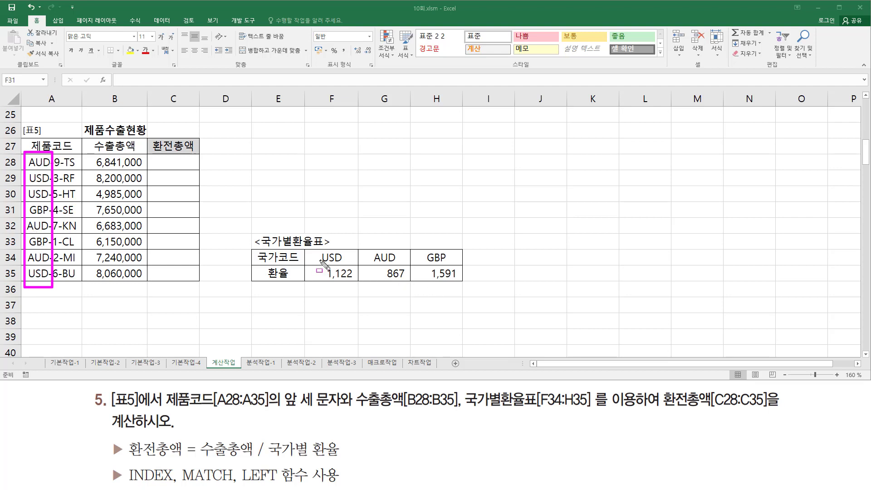
{"action": "left_click_drag", "start_coordinate": [310, 248], "coordinate": [445, 272]}
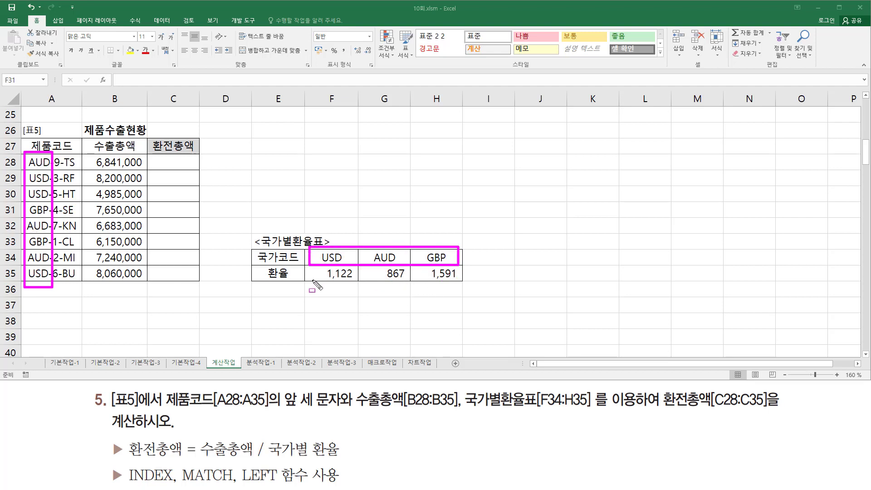
{"action": "mouse_move", "coordinate": [313, 282]}
{"action": "left_mouse_down"}
{"action": "mouse_move", "coordinate": [451, 284]}
{"action": "mouse_move", "coordinate": [461, 268]}
{"action": "left_mouse_up"}
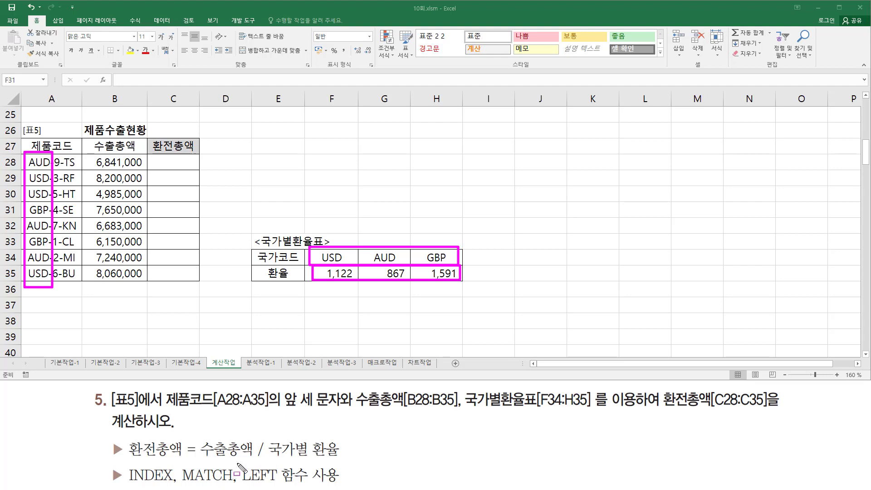
{"action": "mouse_move", "coordinate": [239, 472]}
{"action": "left_mouse_down"}
{"action": "mouse_move", "coordinate": [254, 483]}
{"action": "mouse_move", "coordinate": [314, 485]}
{"action": "left_mouse_up"}
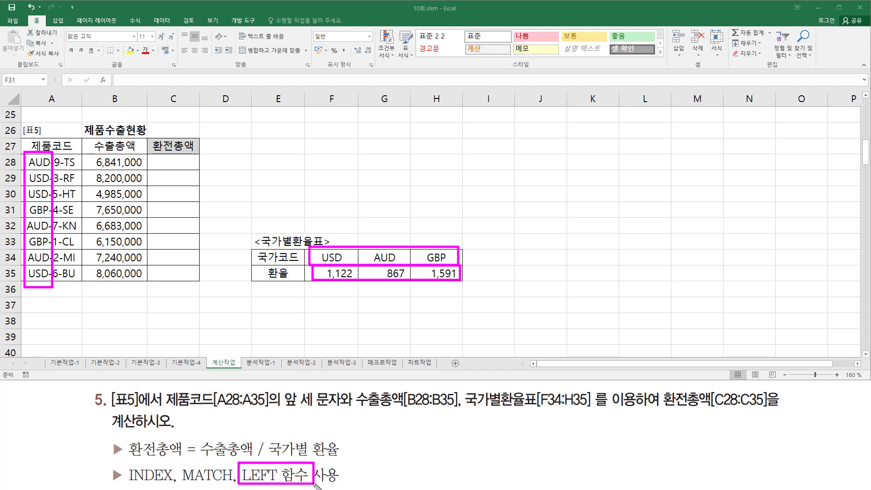
{"action": "key", "text": "Escape"}
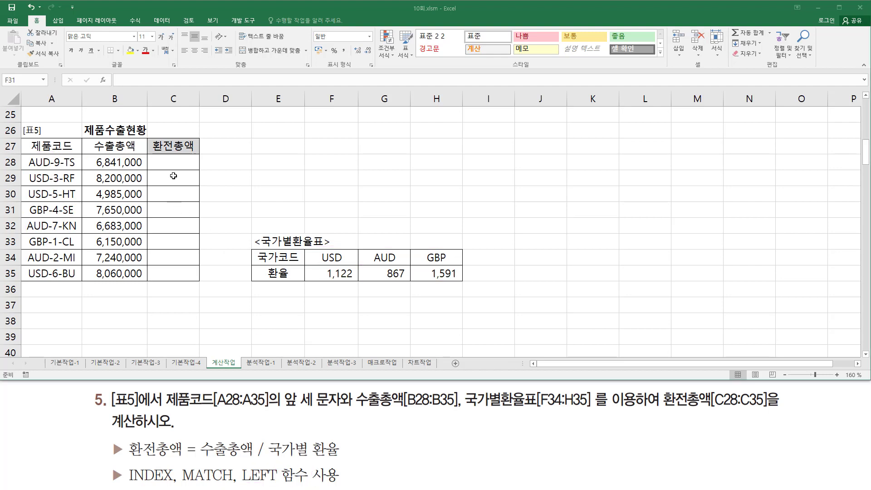
- Extract the first three characters of each product code with =LEFT(A28,3) in C28 and fill the formula down to C35
{"action": "left_click", "coordinate": [173, 163]}
{"action": "type", "text": "=ㄷ"}
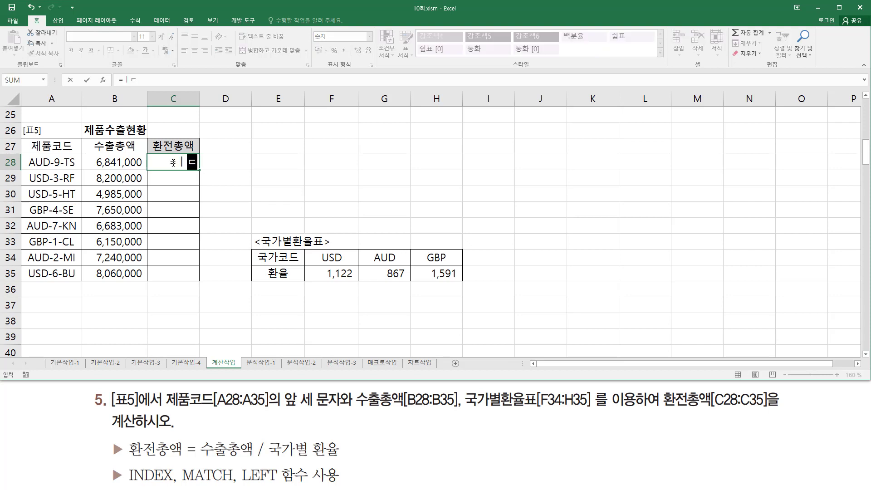
{"action": "key", "text": "BackSpace"}
{"action": "key", "text": "Hangul"}
{"action": "type", "text": "lef"}
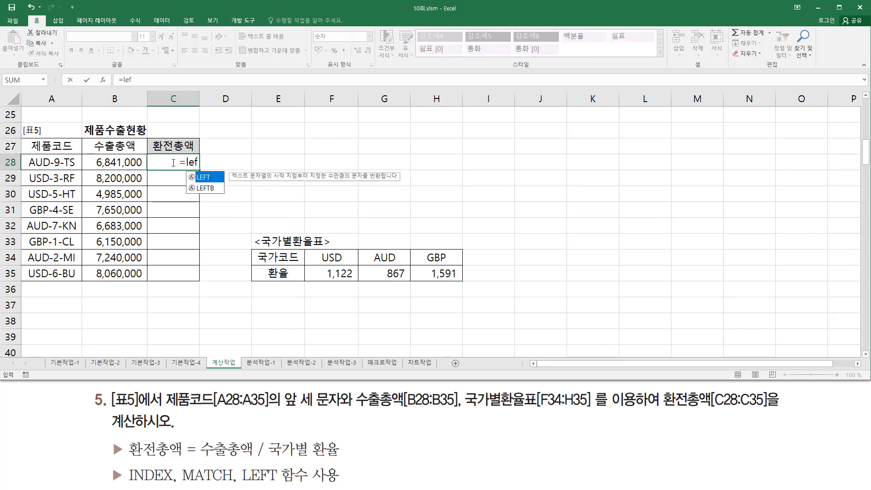
{"action": "key", "text": "Tab"}
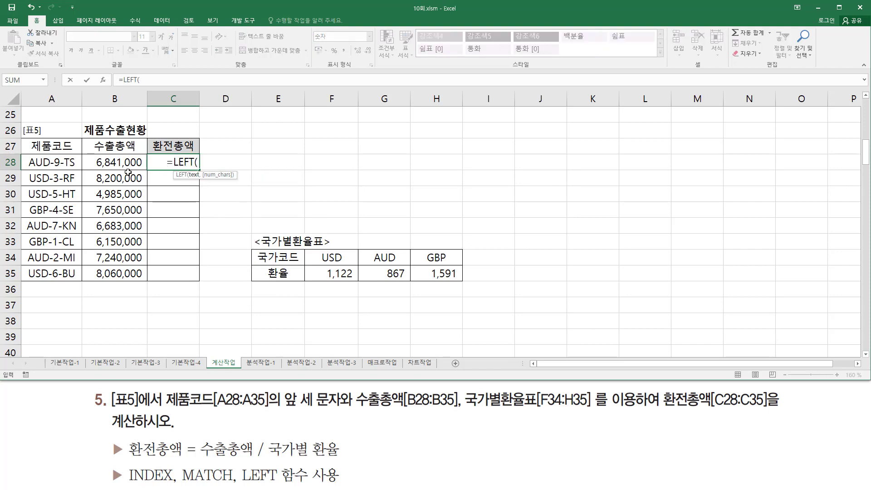
{"action": "left_click", "coordinate": [59, 156]}
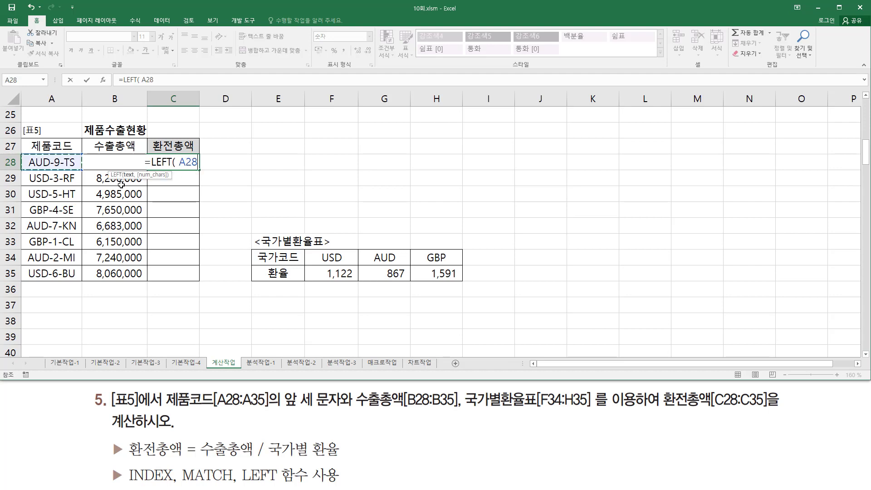
{"action": "type", "text": ", 3 "}
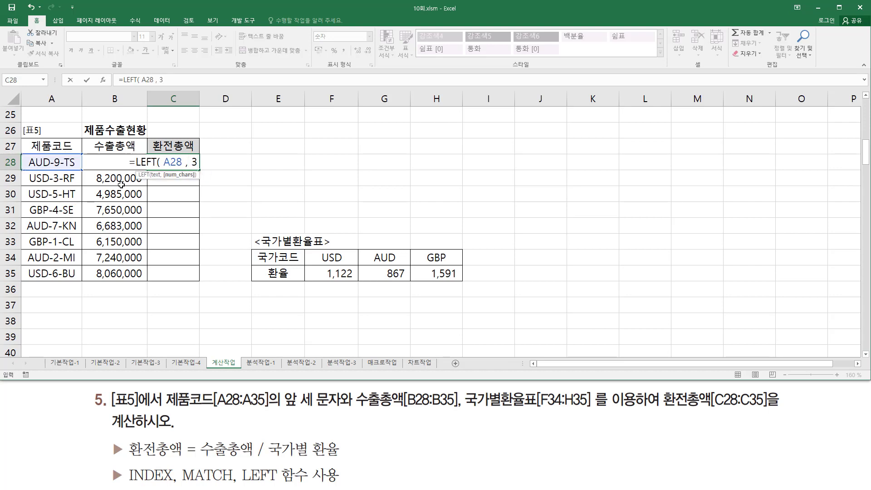
{"action": "type", "text": ")"}
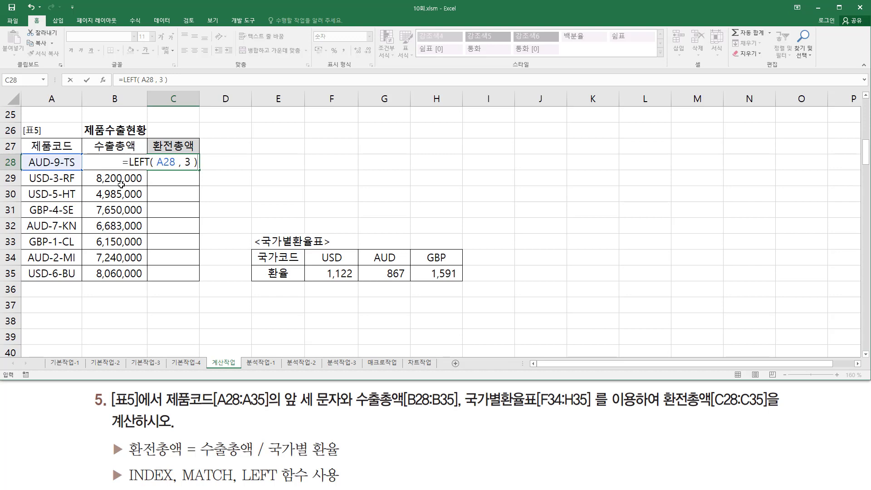
{"action": "key", "text": "Return"}
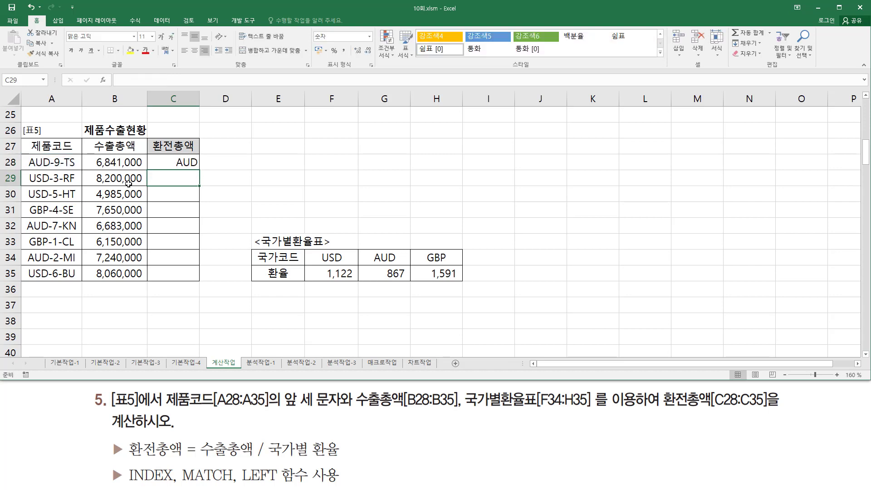
{"action": "left_click", "coordinate": [193, 164]}
{"action": "left_click_drag", "start_coordinate": [199, 171], "coordinate": [200, 278]}
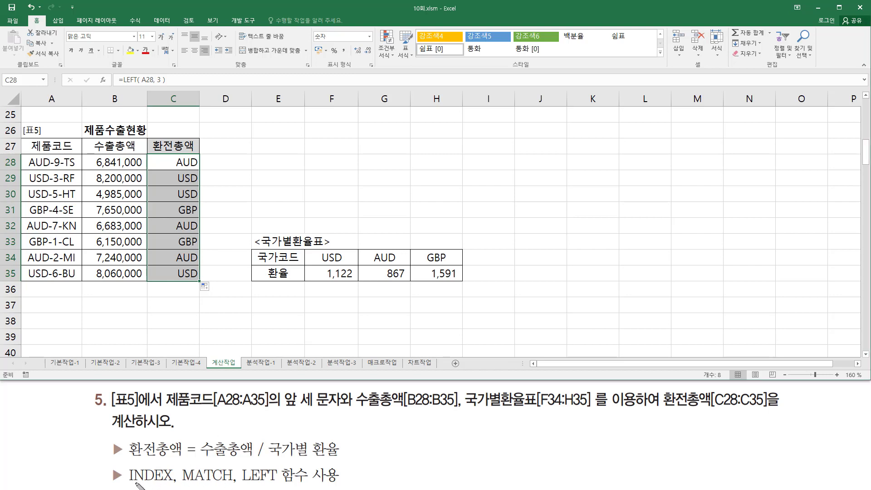
- Write the INDEX syntax note "index( 범위 , 행 , 열 )" in cell G29 above the exchange-rate table
{"action": "left_click", "coordinate": [279, 146]}
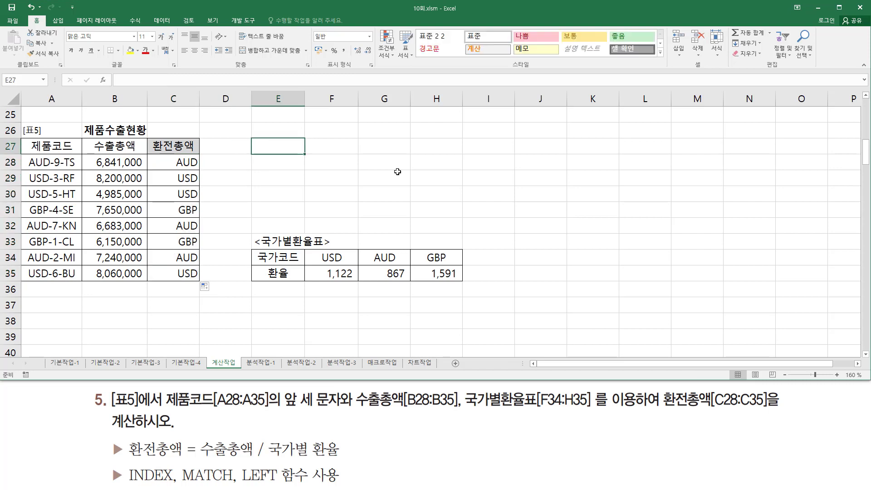
{"action": "key", "text": "Right"}
{"action": "key", "text": "Right"}
{"action": "key", "text": "Down"}
{"action": "key", "text": "Down"}
{"action": "type", "text": "i"}
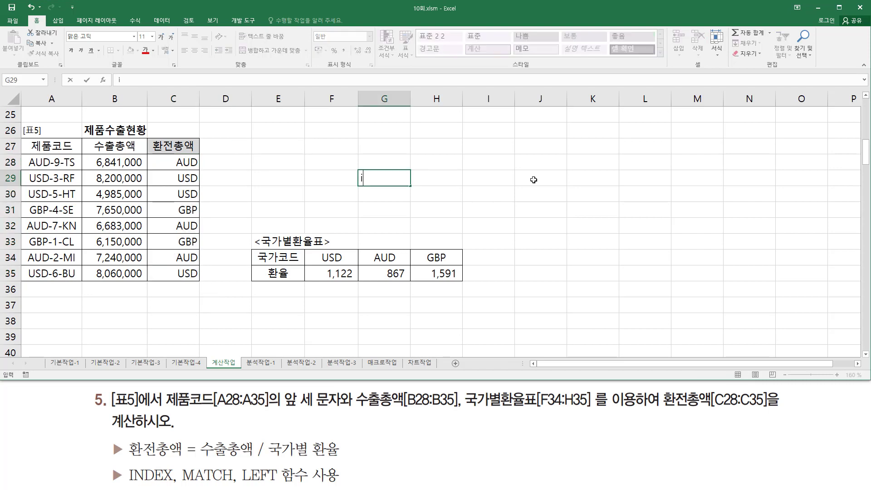
{"action": "type", "text": "ndex( 범위 , "}
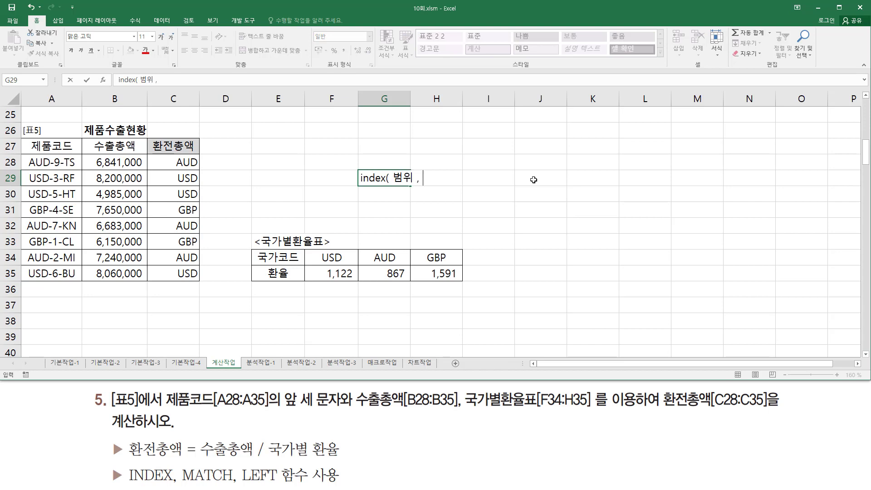
{"action": "type", "text": "행 , 열 )"}
{"action": "key", "text": "Return"}
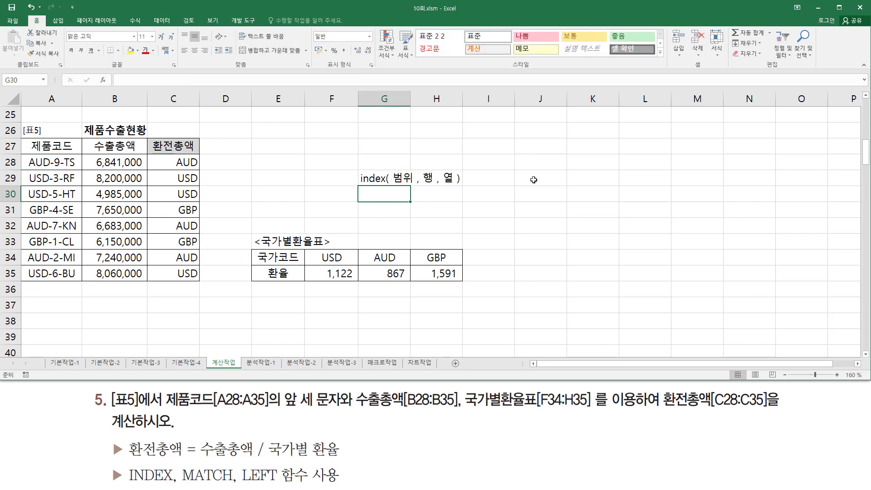
- Review the 범위, 행 and 열 arguments in the INDEX syntax note
{"action": "left_click", "coordinate": [538, 206]}
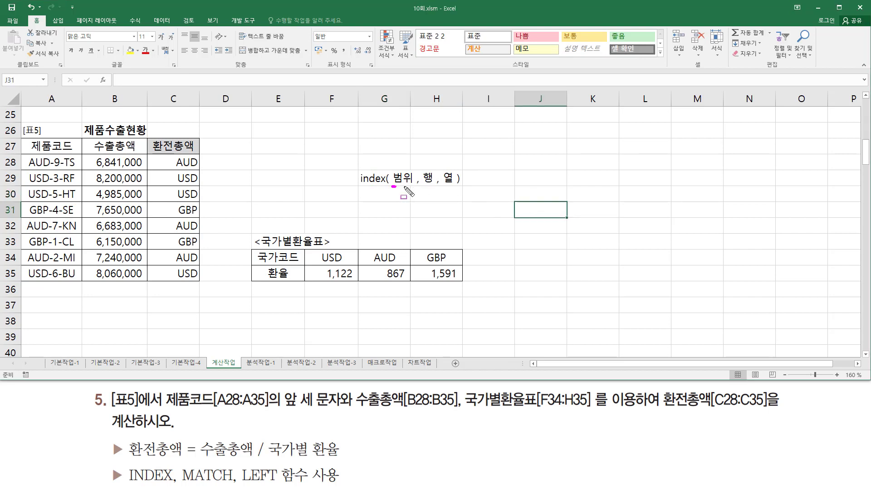
{"action": "mouse_move", "coordinate": [391, 186]}
{"action": "left_mouse_down"}
{"action": "mouse_move", "coordinate": [432, 190]}
{"action": "mouse_move", "coordinate": [455, 175]}
{"action": "mouse_move", "coordinate": [456, 190]}
{"action": "left_mouse_up"}
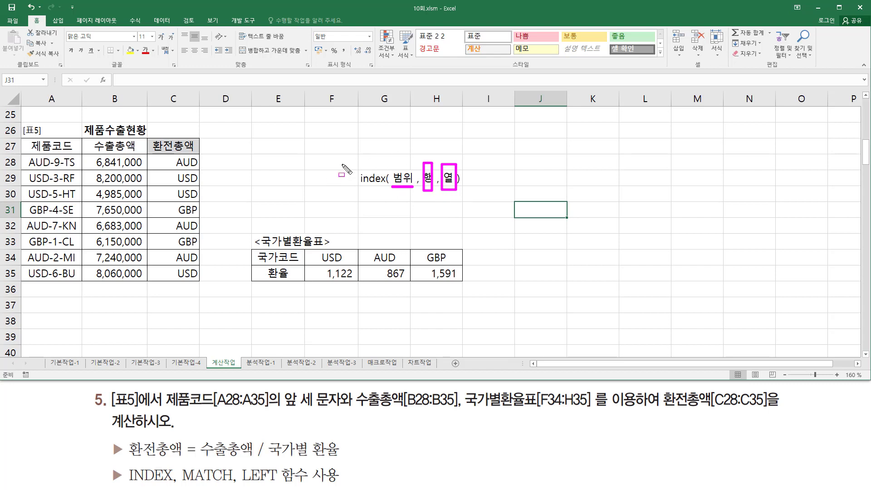
{"action": "key", "text": "e"}
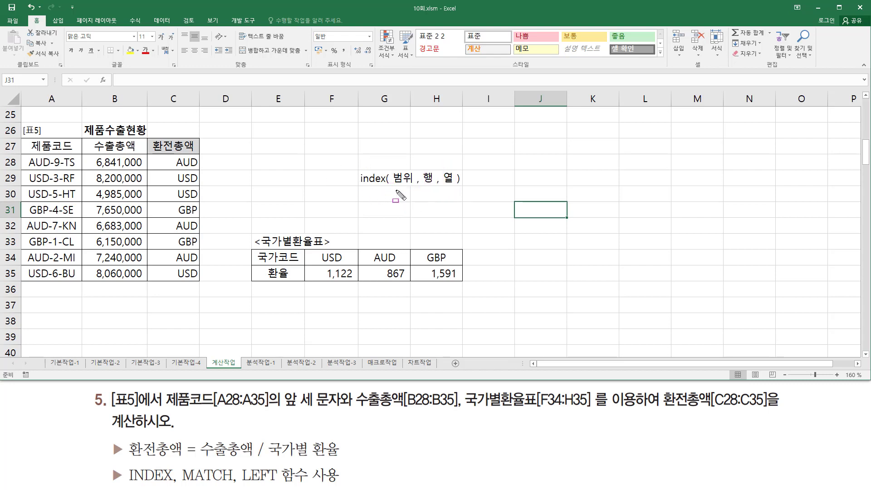
{"action": "left_click_drag", "start_coordinate": [392, 186], "coordinate": [457, 186]}
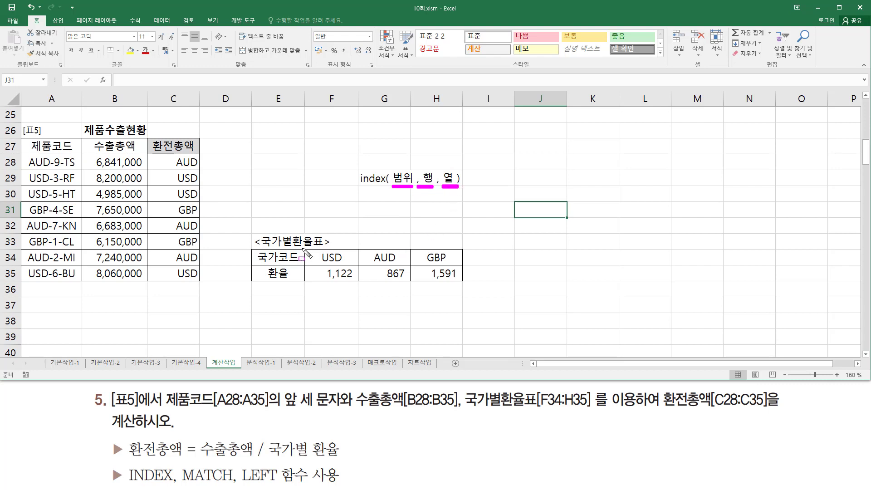
- Examine exchange table F34:H35 as the INDEX range, with its 환율 row and the USD, AUD and GBP columns
{"action": "mouse_move", "coordinate": [303, 248]}
{"action": "left_mouse_down"}
{"action": "mouse_move", "coordinate": [303, 278]}
{"action": "mouse_move", "coordinate": [463, 285]}
{"action": "left_mouse_up"}
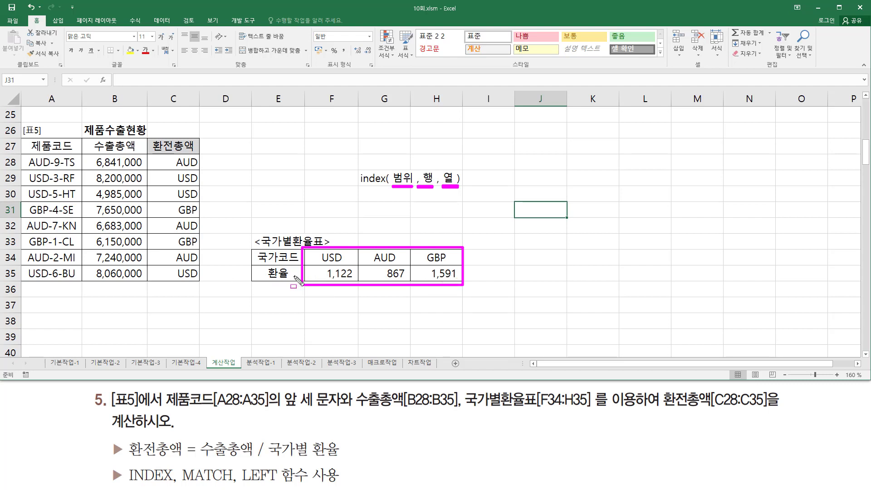
{"action": "left_click_drag", "start_coordinate": [288, 274], "coordinate": [311, 275]}
{"action": "left_click_drag", "start_coordinate": [321, 262], "coordinate": [447, 263]}
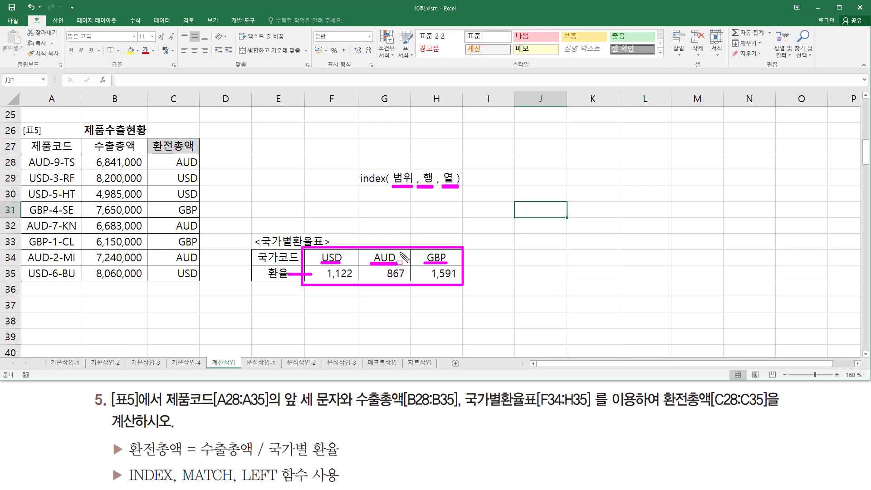
{"action": "left_click_drag", "start_coordinate": [334, 220], "coordinate": [334, 248]}
{"action": "left_click_drag", "start_coordinate": [305, 247], "coordinate": [463, 285]}
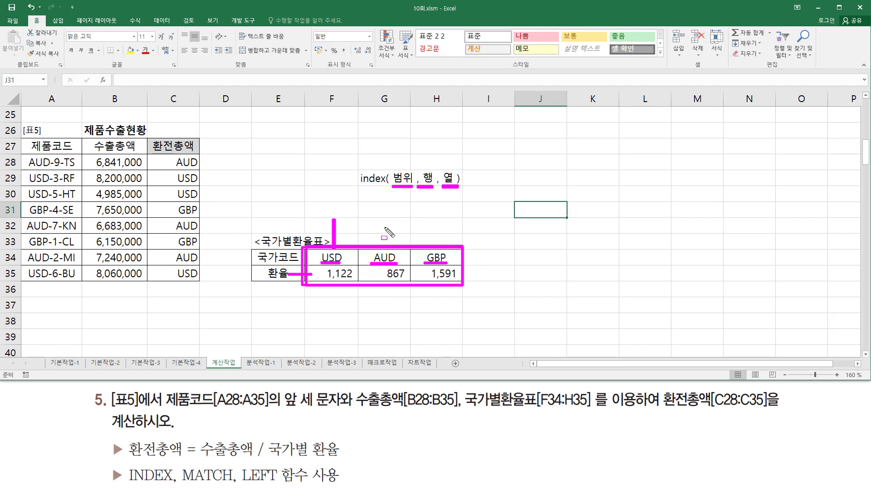
{"action": "left_click_drag", "start_coordinate": [385, 222], "coordinate": [385, 249]}
{"action": "mouse_move", "coordinate": [305, 248]}
{"action": "left_mouse_down"}
{"action": "mouse_move", "coordinate": [386, 285]}
{"action": "mouse_move", "coordinate": [458, 284]}
{"action": "left_mouse_up"}
{"action": "key", "text": "ctrl+z"}
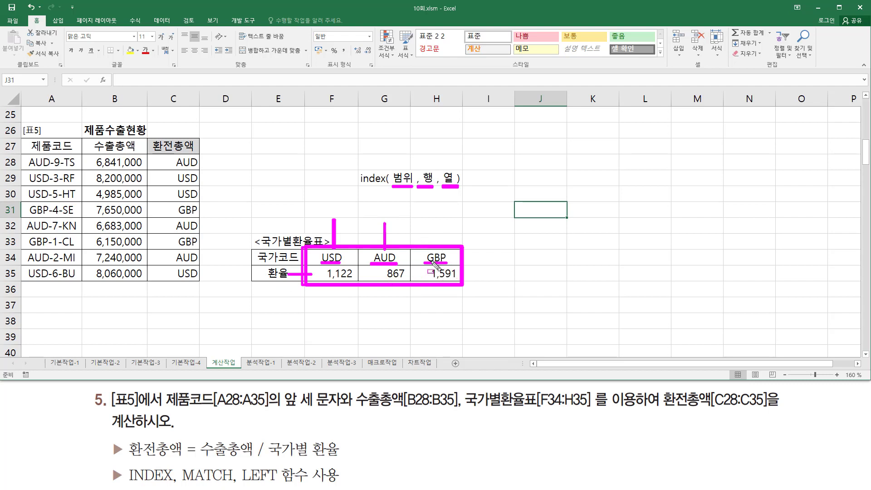
{"action": "left_click_drag", "start_coordinate": [435, 224], "coordinate": [435, 248]}
{"action": "key", "text": "e"}
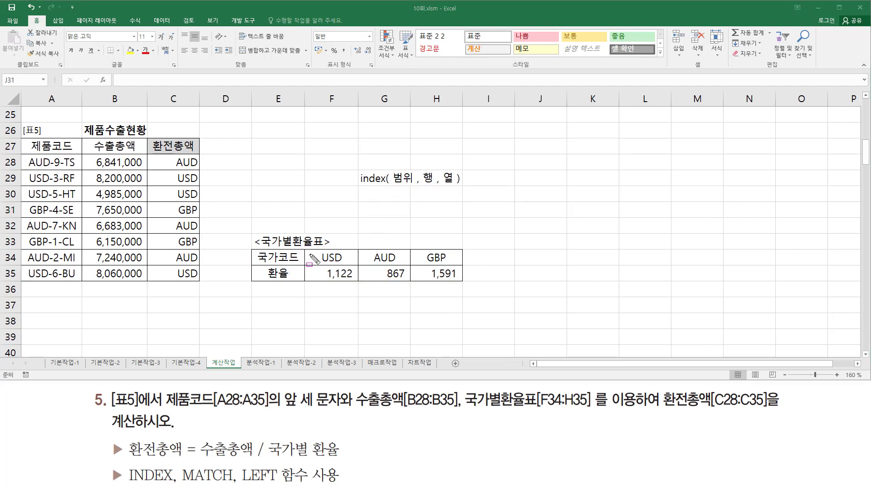
- Relate the INDEX 행 argument to the 환율 row and the 열 argument to the three currency columns
{"action": "mouse_move", "coordinate": [305, 248]}
{"action": "left_mouse_down"}
{"action": "mouse_move", "coordinate": [372, 278]}
{"action": "mouse_move", "coordinate": [462, 282]}
{"action": "left_mouse_up"}
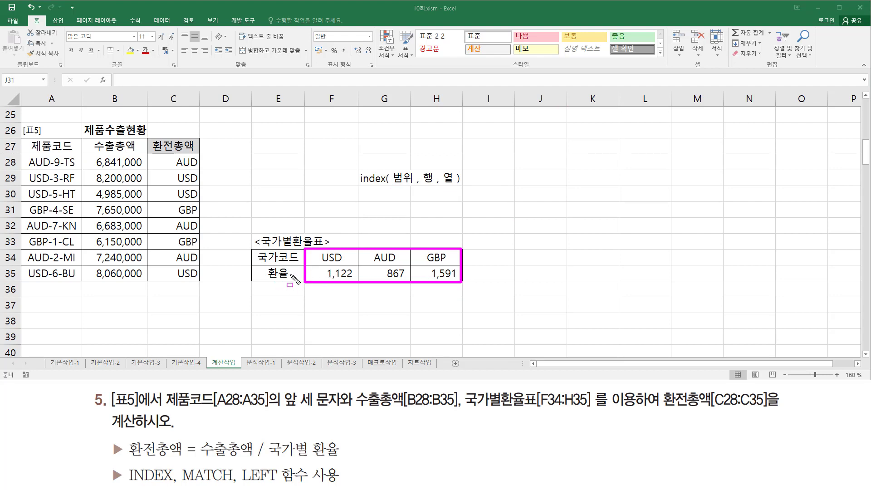
{"action": "left_click_drag", "start_coordinate": [291, 274], "coordinate": [476, 274]}
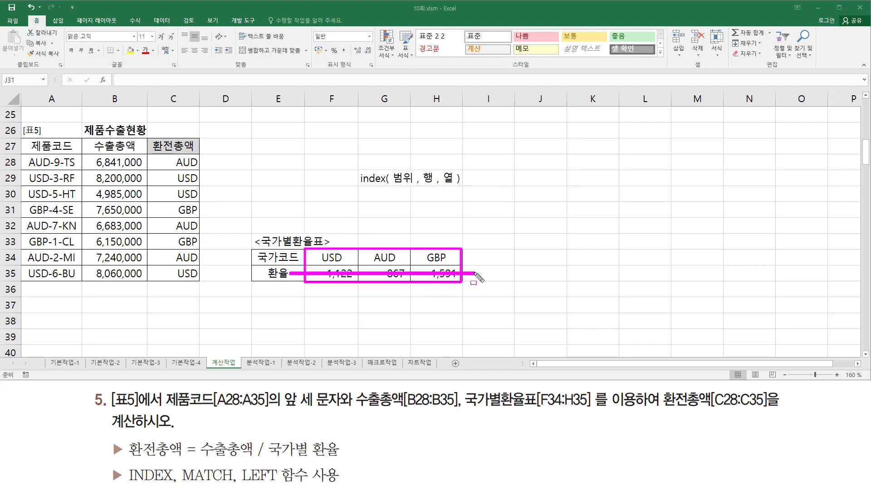
{"action": "left_click_drag", "start_coordinate": [418, 166], "coordinate": [436, 193]}
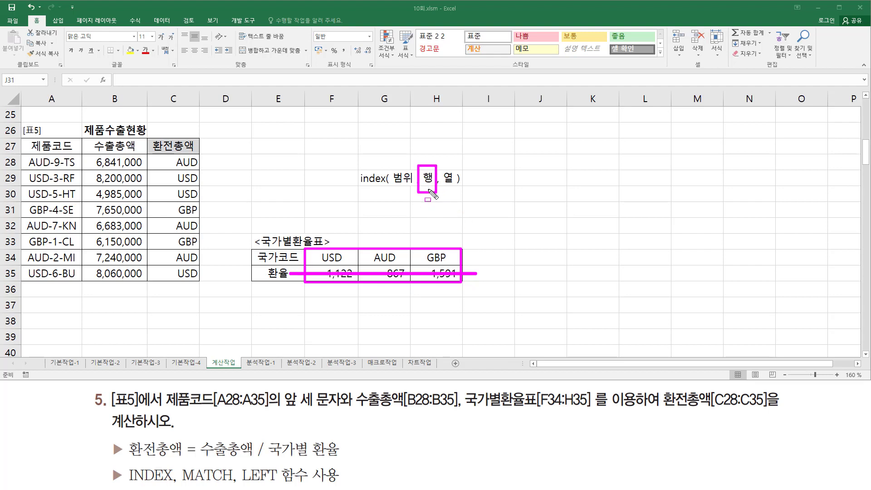
{"action": "left_click_drag", "start_coordinate": [337, 225], "coordinate": [337, 248]}
{"action": "left_click_drag", "start_coordinate": [382, 220], "coordinate": [382, 249]}
{"action": "left_click_drag", "start_coordinate": [431, 221], "coordinate": [431, 249]}
{"action": "left_click_drag", "start_coordinate": [444, 183], "coordinate": [456, 183]}
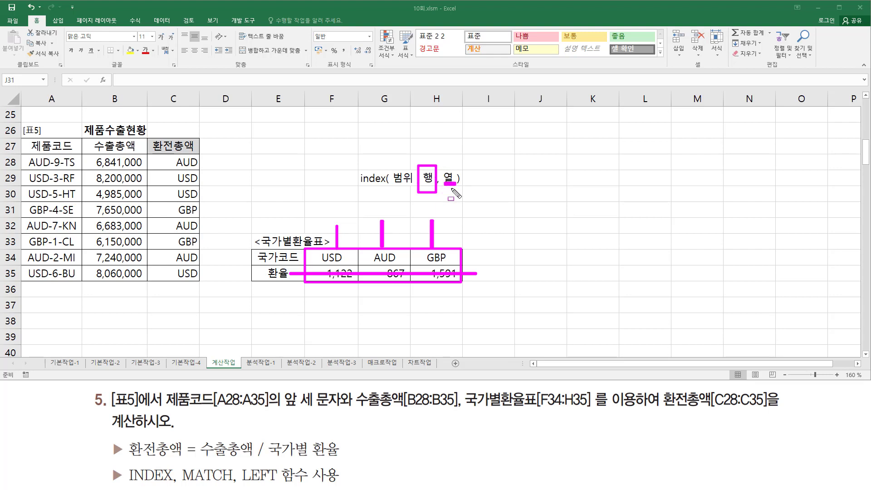
{"action": "left_click_drag", "start_coordinate": [322, 262], "coordinate": [457, 262]}
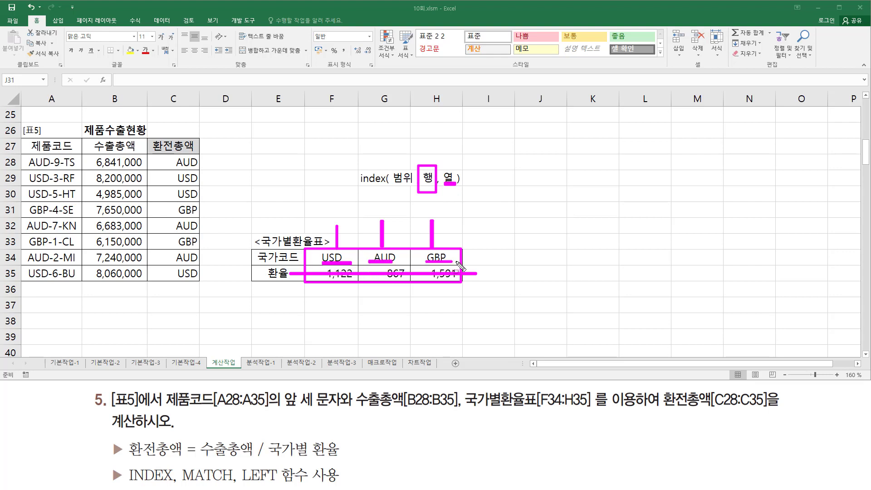
- Compare the extracted AUD, USD and GBP codes with their column positions in the exchange table, noting the required MATCH function
{"action": "left_click_drag", "start_coordinate": [174, 153], "coordinate": [203, 170]}
{"action": "left_click_drag", "start_coordinate": [376, 205], "coordinate": [393, 223]}
{"action": "left_click_drag", "start_coordinate": [174, 184], "coordinate": [199, 182]}
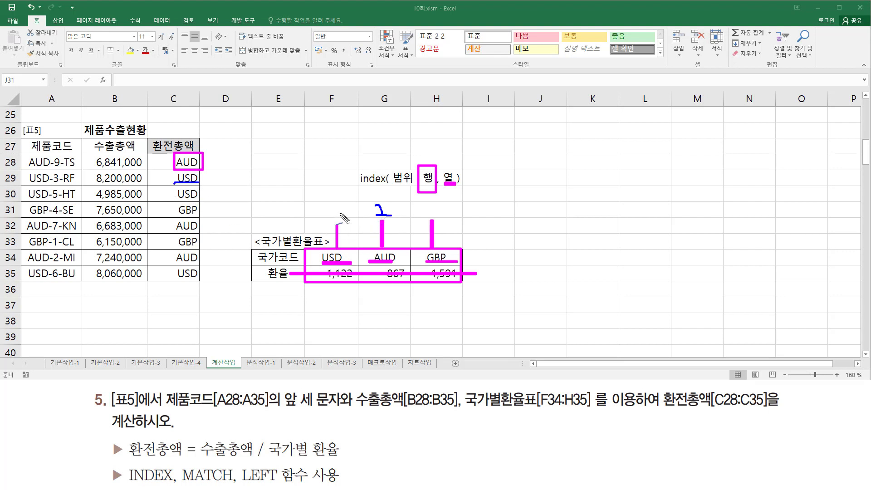
{"action": "left_click_drag", "start_coordinate": [339, 203], "coordinate": [333, 223]}
{"action": "left_click_drag", "start_coordinate": [309, 302], "coordinate": [314, 299]}
{"action": "mouse_move", "coordinate": [179, 224]}
{"action": "left_mouse_down"}
{"action": "mouse_move", "coordinate": [171, 226]}
{"action": "mouse_move", "coordinate": [204, 221]}
{"action": "left_mouse_up"}
{"action": "mouse_move", "coordinate": [431, 214]}
{"action": "left_mouse_down"}
{"action": "mouse_move", "coordinate": [443, 209]}
{"action": "mouse_move", "coordinate": [434, 222]}
{"action": "left_mouse_up"}
{"action": "left_click_drag", "start_coordinate": [182, 485], "coordinate": [235, 485]}
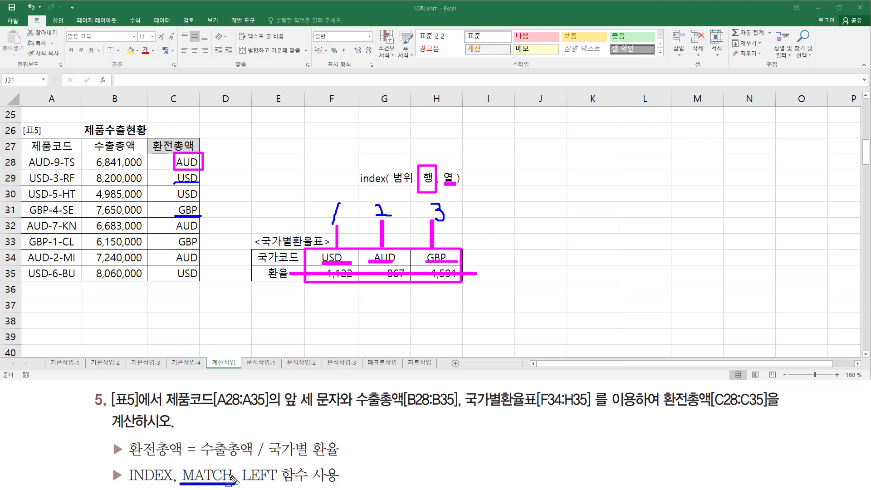
{"action": "key", "text": "Escape"}
- Write the MATCH syntax note "match( 찾을값 , 범위 , 옵션 )" in cell G30
{"action": "type", "text": "ㅡㅁ"}
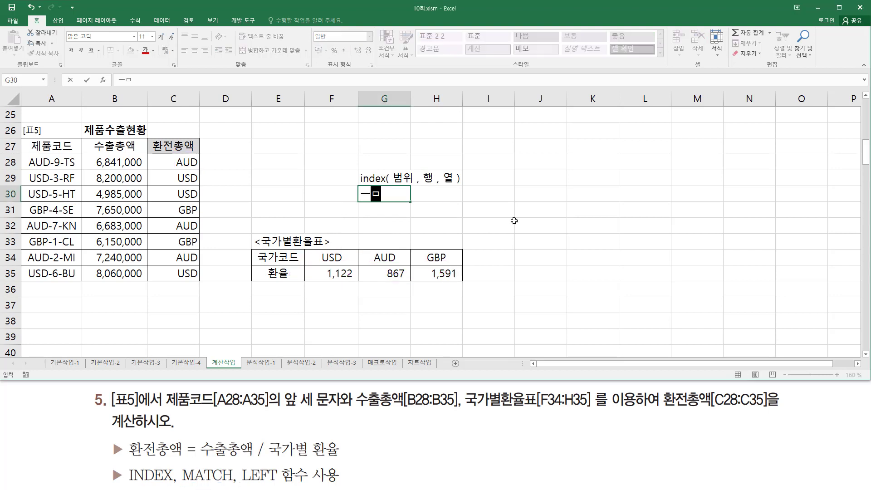
{"action": "type", "text": "match( 찾을값 , "}
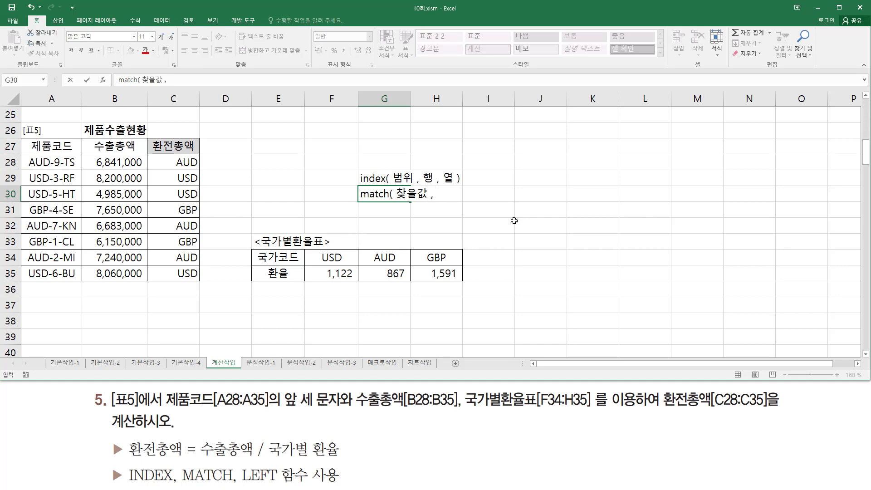
{"action": "type", "text": "범위"}
{"action": "type", "text": " , 옵션"}
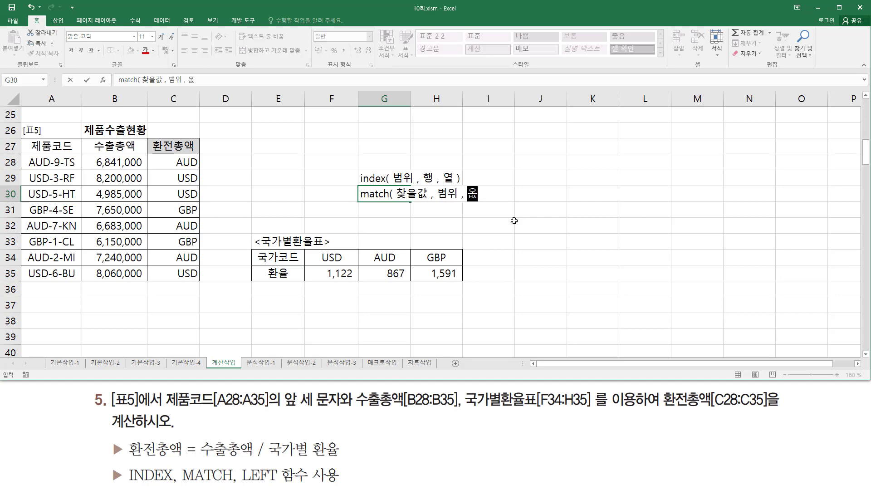
{"action": "key", "text": "Return"}
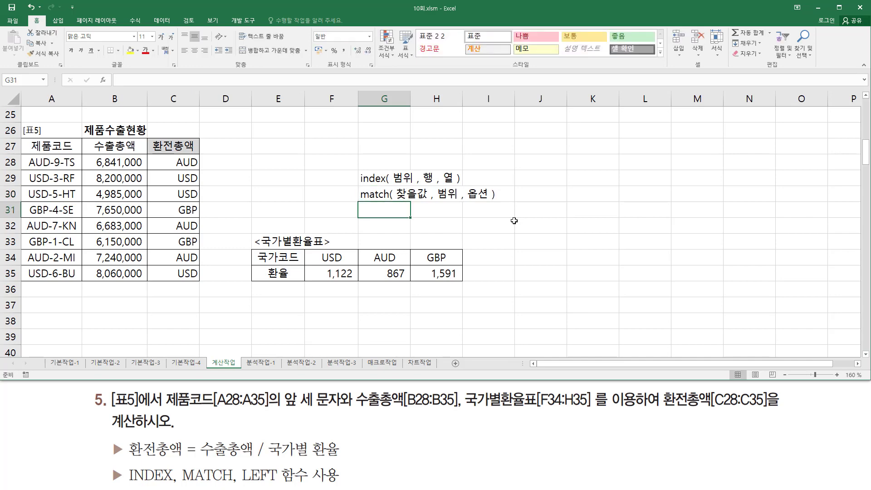
- List the MATCH option values -1, 0 and 1 in G31:G33 beneath the syntax note
{"action": "type", "text": "-1"}
{"action": "key", "text": "Return"}
{"action": "type", "text": "0"}
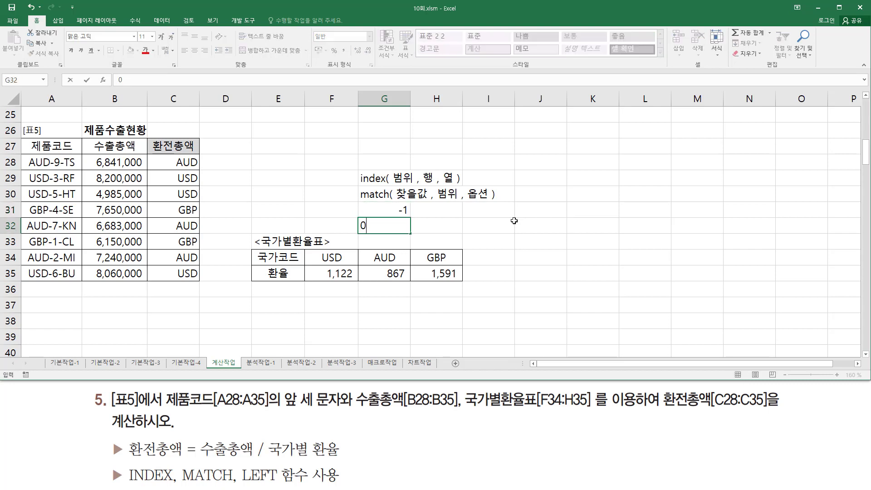
{"action": "key", "text": "Return"}
{"action": "type", "text": "1"}
{"action": "key", "text": "Return"}
{"action": "key", "text": "Up"}
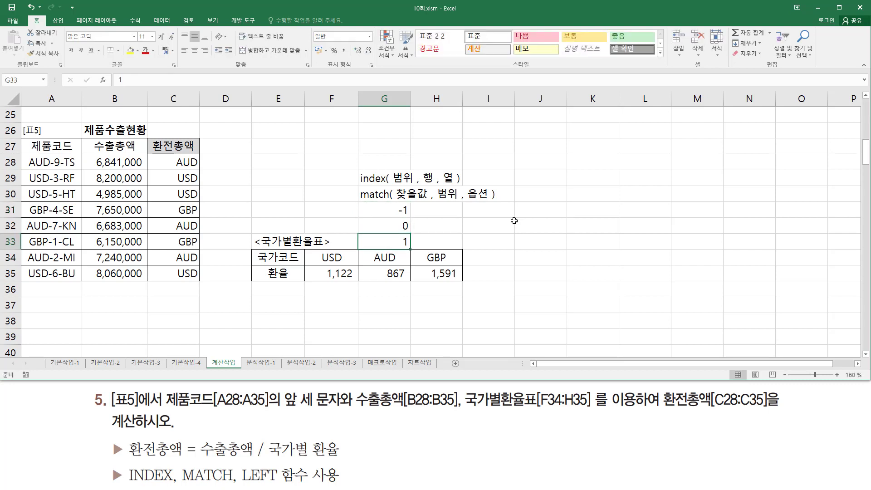
{"action": "key", "text": "Up"}
{"action": "key", "text": "Up"}
{"action": "key", "text": "Down"}
{"action": "key", "text": "Down"}
{"action": "key", "text": "Up"}
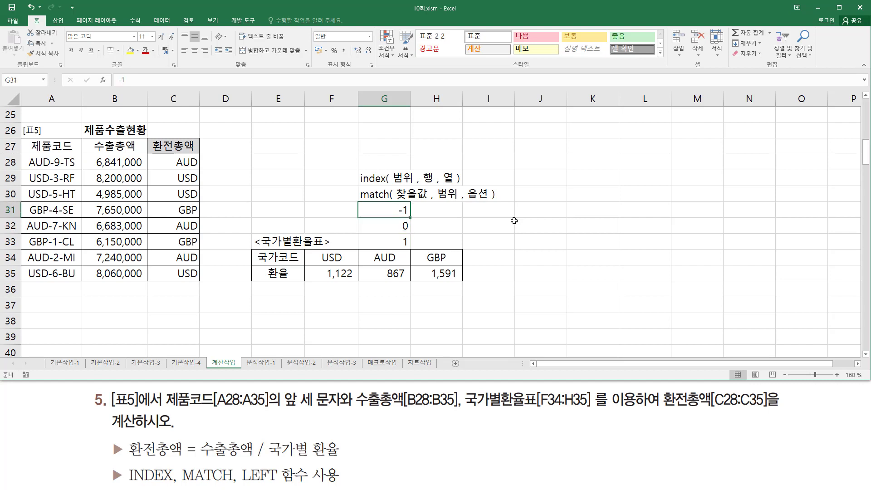
- Relate the 옵션 argument of the MATCH note to the values -1, 0 and 1 listed in G31:G33
{"action": "key", "text": "Down"}
{"action": "key", "text": "Up"}
{"action": "key", "text": "Down"}
{"action": "key", "text": "Down"}
{"action": "key", "text": "Up"}
{"action": "key", "text": "Up"}
{"action": "left_click_drag", "start_coordinate": [437, 199], "coordinate": [458, 200]}
{"action": "key", "text": "Escape"}
{"action": "left_click", "coordinate": [426, 217]}
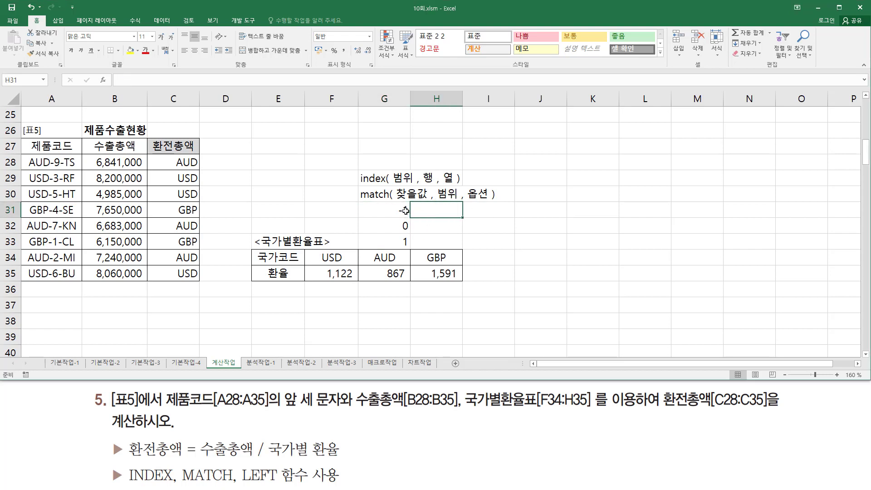
{"action": "left_click_drag", "start_coordinate": [405, 211], "coordinate": [400, 241]}
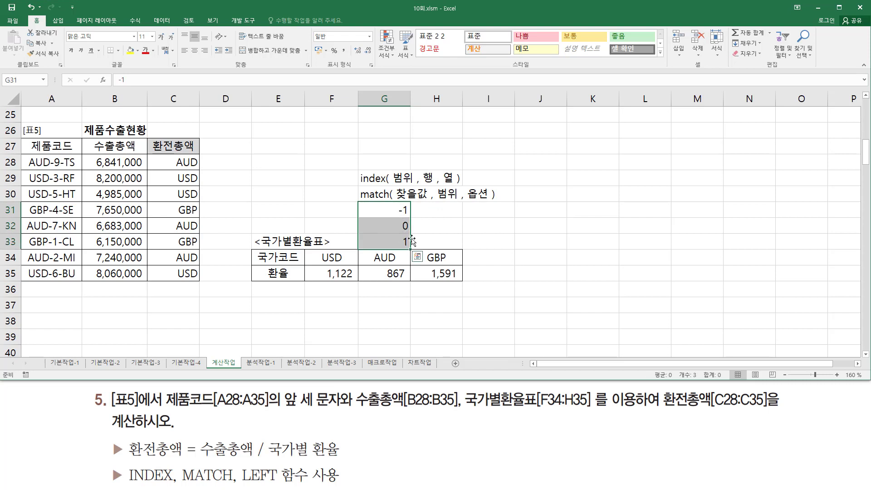
- Label the MATCH options in H31:H33 as "내림차순" for -1, "정렬X" for 0 and "오름차순" for 1
{"action": "left_click", "coordinate": [433, 212]}
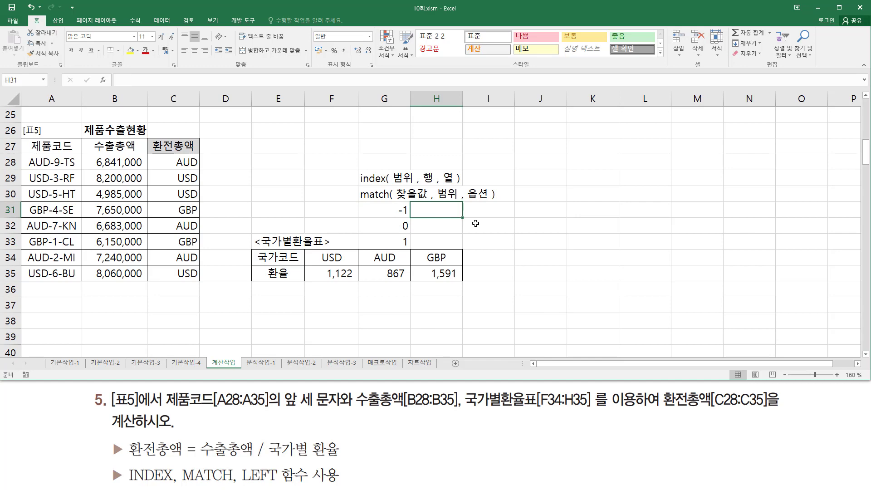
{"action": "type", "text": "내림차순"}
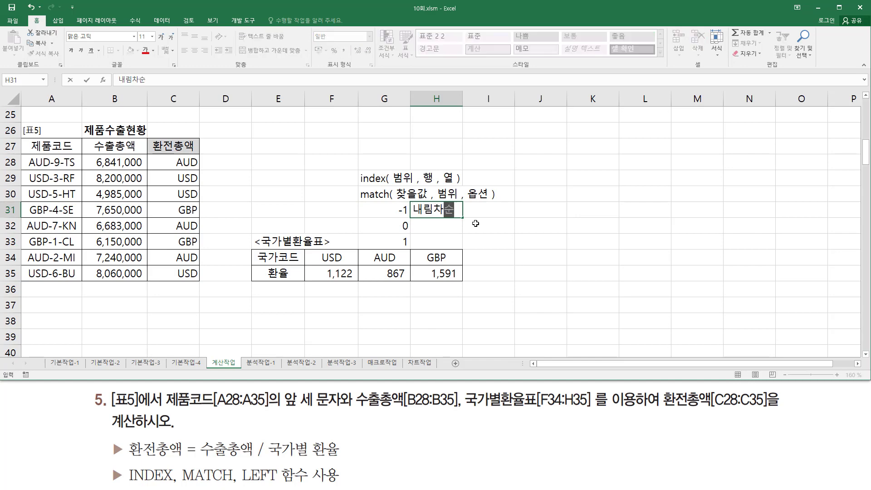
{"action": "key", "text": "Return"}
{"action": "key", "text": "Return"}
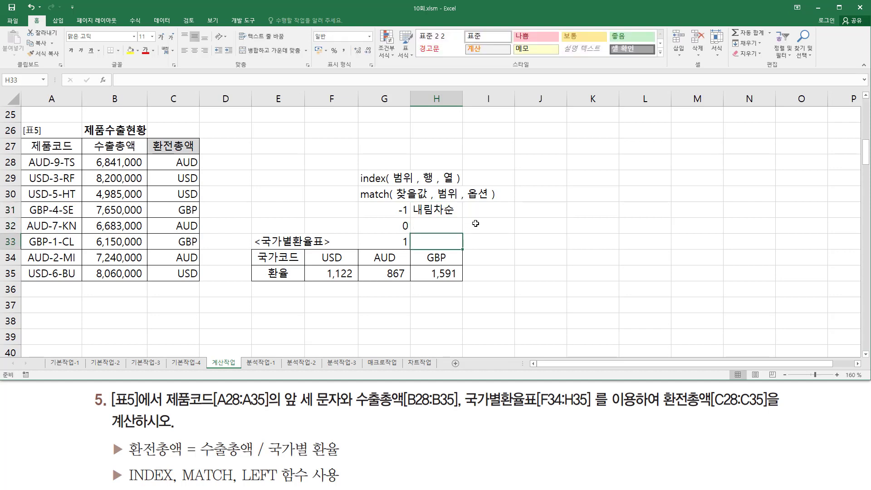
{"action": "type", "text": "오름차수"}
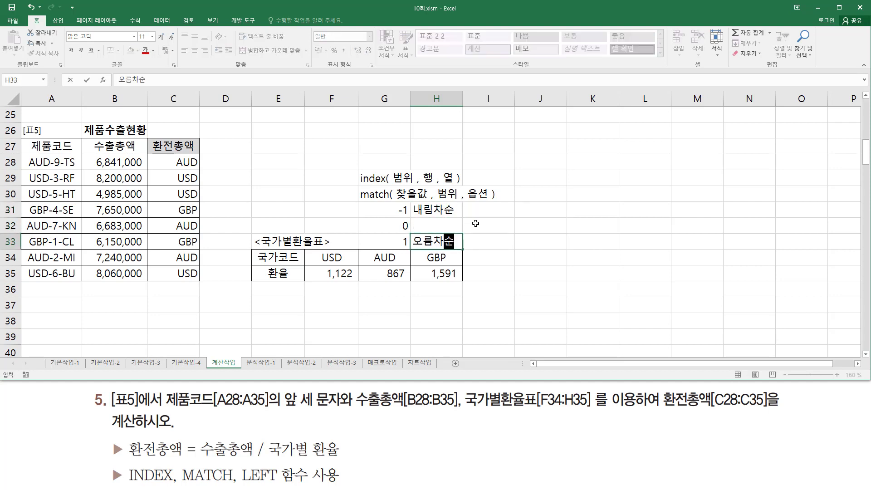
{"action": "key", "text": "Up"}
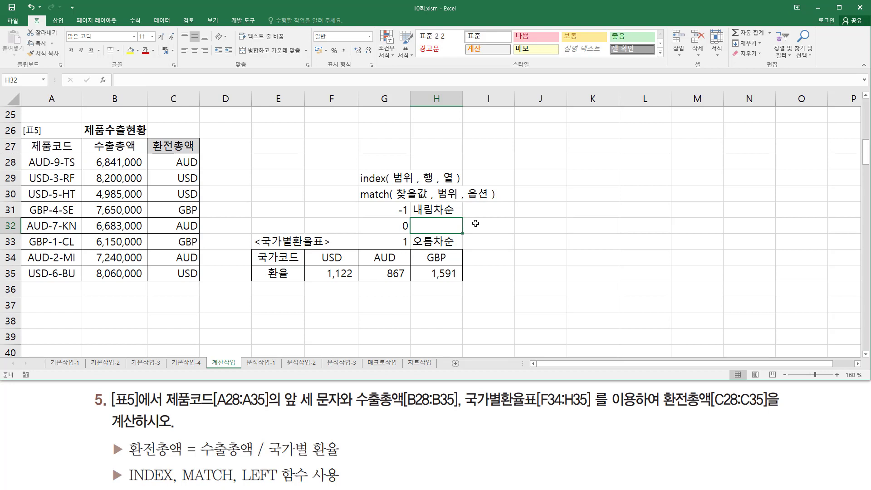
{"action": "type", "text": "정렬"}
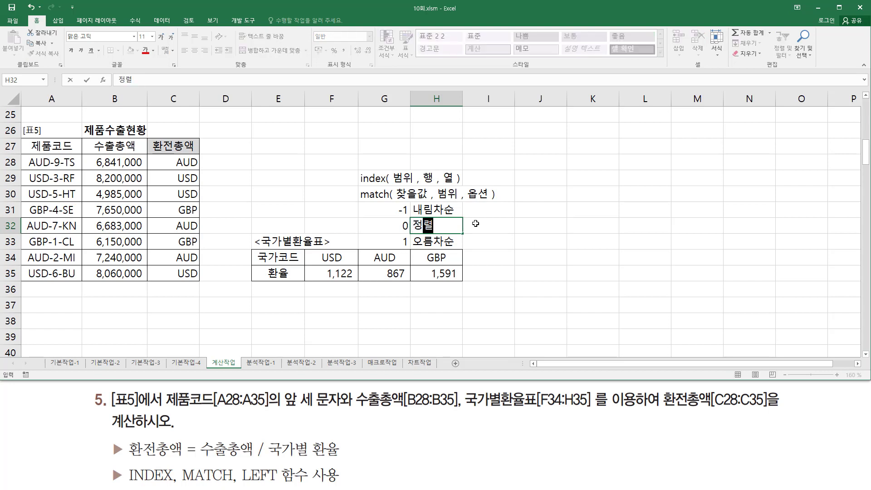
{"action": "type", "text": "X"}
{"action": "key", "text": "Return"}
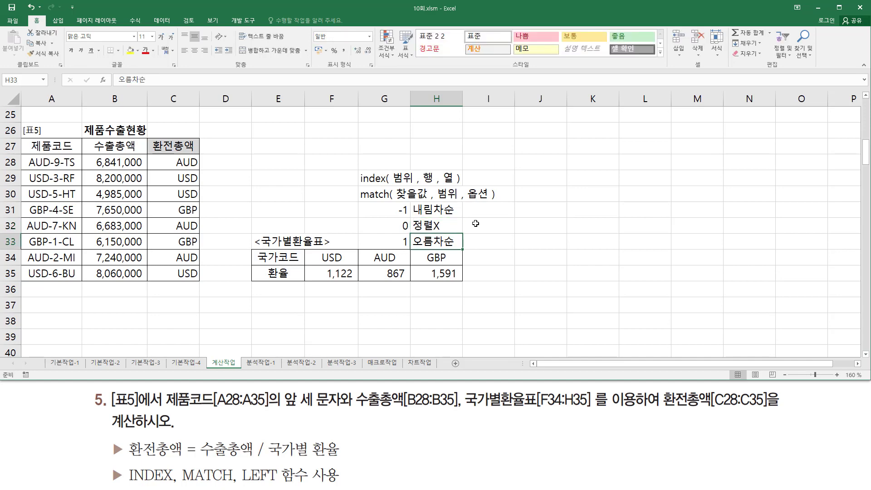
- Describe the -1 option in cell I31 as "크거나 같은값 중 가장 작은값"
{"action": "key", "text": "Up"}
{"action": "key", "text": "Up"}
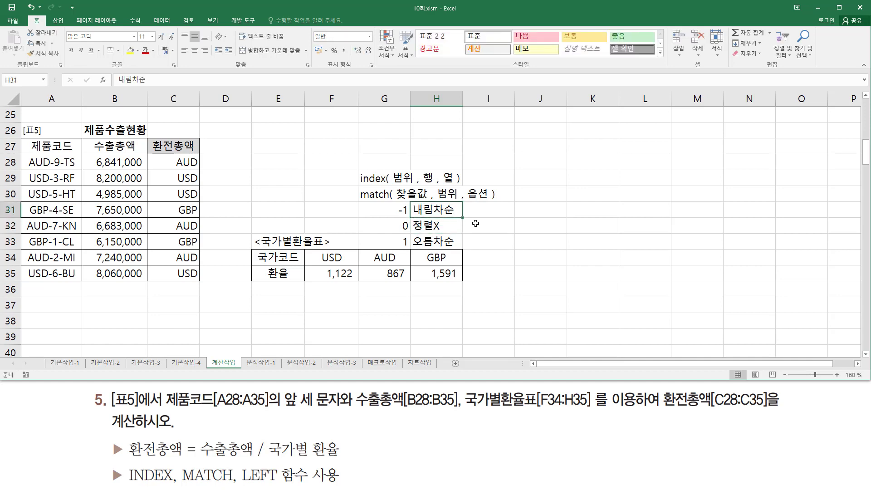
{"action": "key", "text": "Right"}
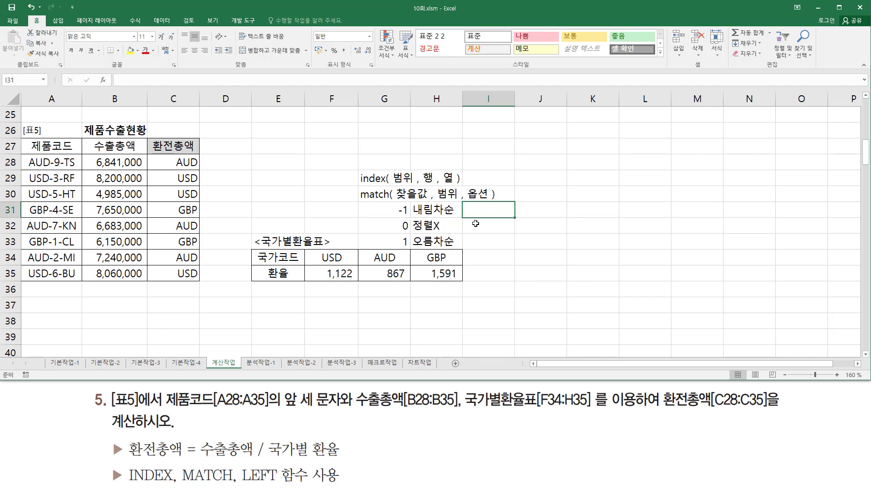
{"action": "type", "text": "크"}
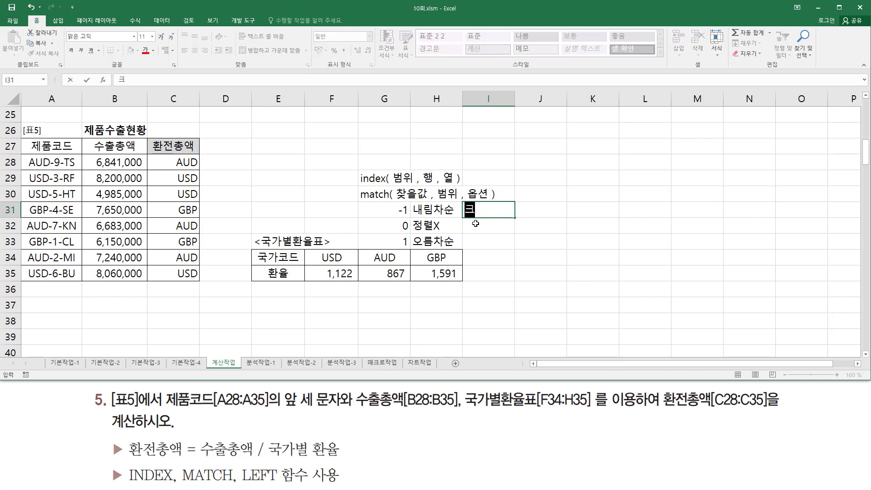
{"action": "type", "text": "거나 갈은"}
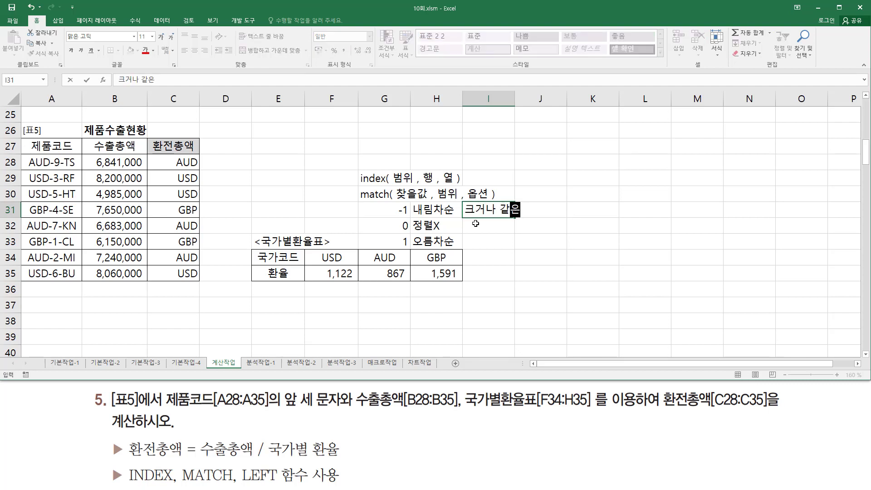
{"action": "type", "text": "ㄱ 중 가"}
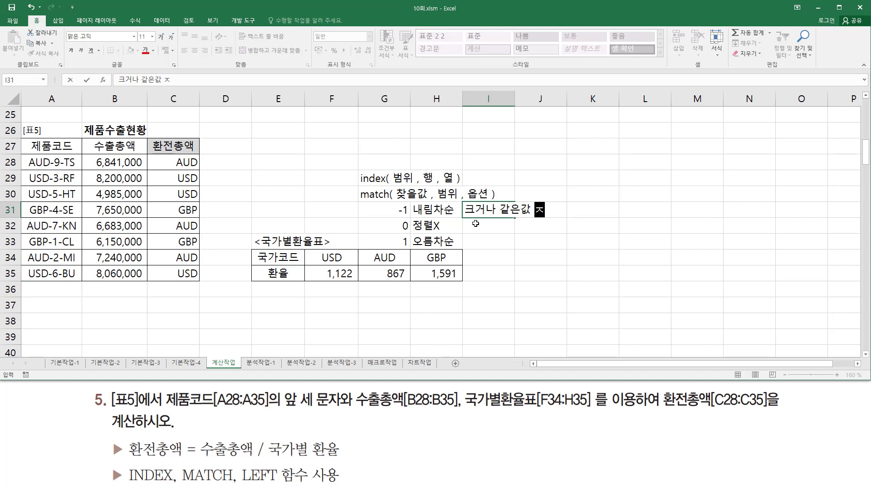
{"action": "type", "text": "장 작은ㄱ"}
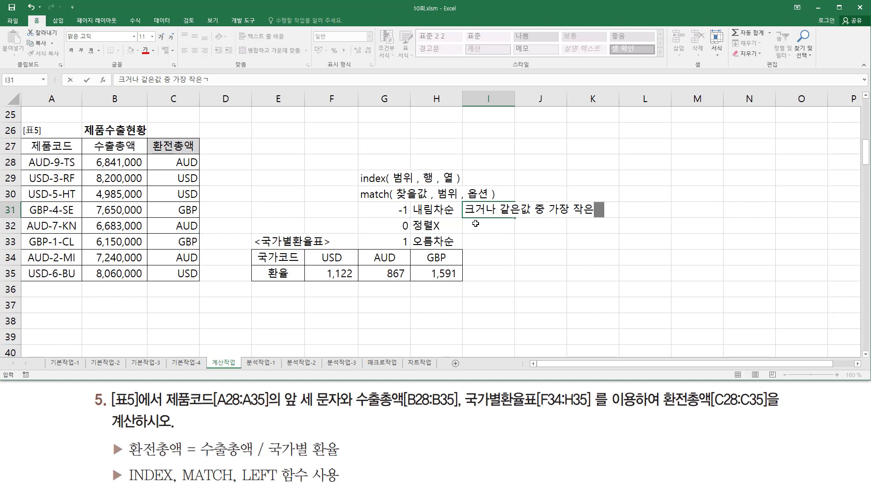
{"action": "type", "text": "값"}
{"action": "key", "text": "Return"}
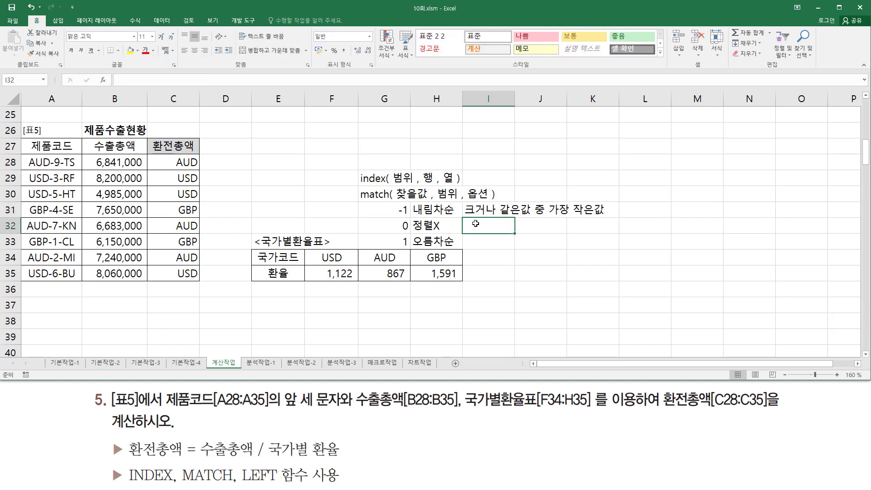
- Describe the 1 option in cell I33 as "작거나 같은값 중 가장 큰값"
{"action": "key", "text": "Return"}
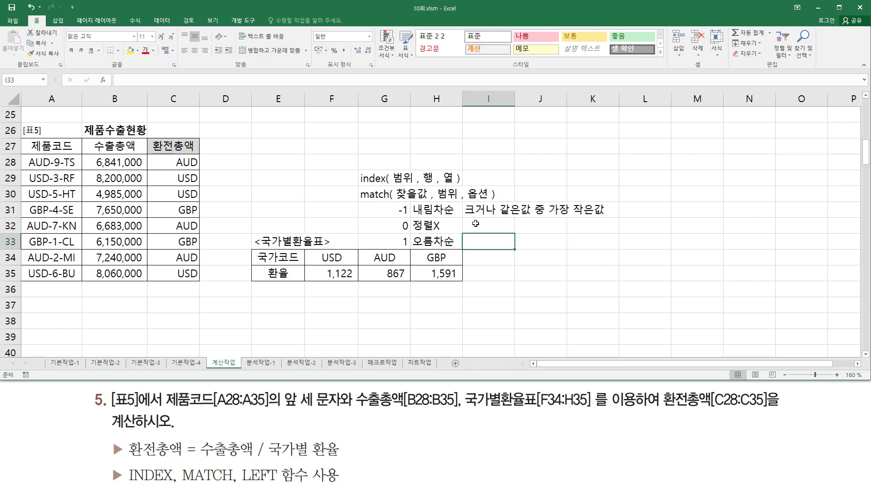
{"action": "type", "text": "작거나 가"}
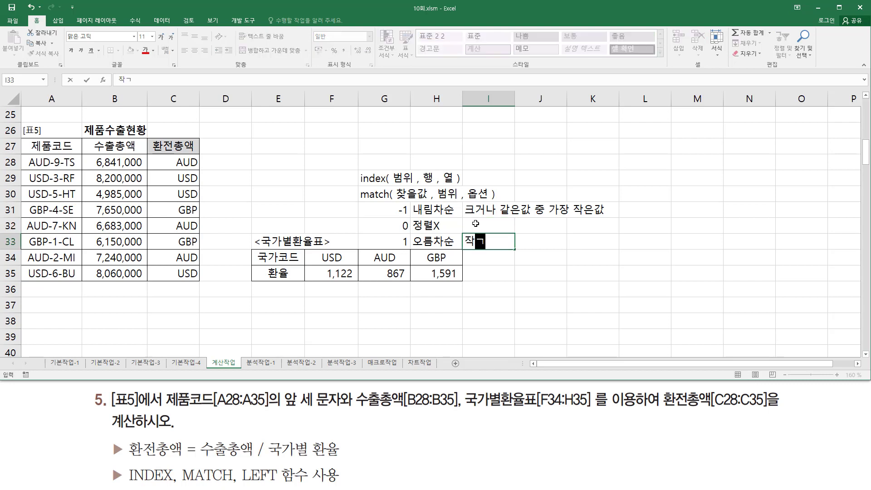
{"action": "type", "text": "같은값"}
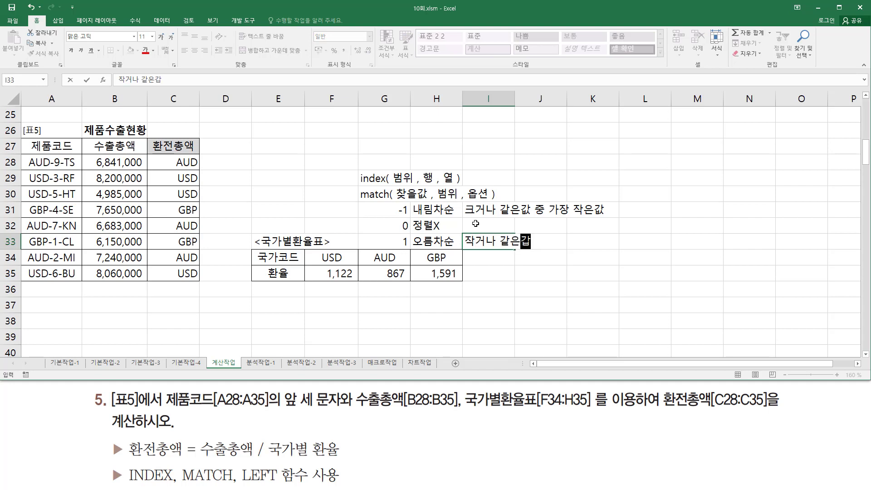
{"action": "type", "text": " 중 가장 크"}
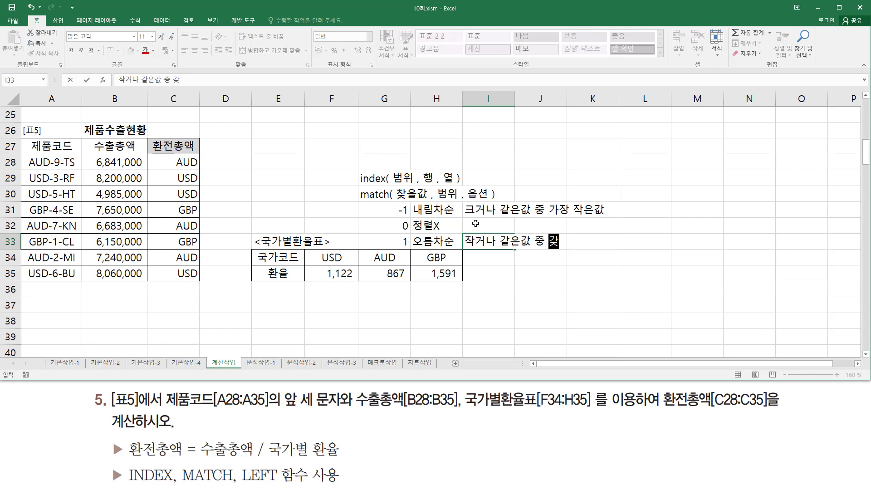
{"action": "type", "text": "ㄴ값"}
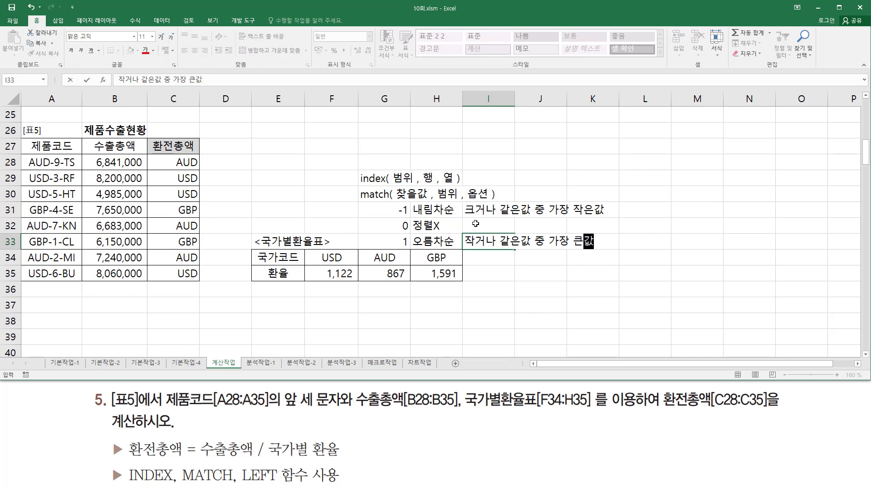
{"action": "key", "text": "Return"}
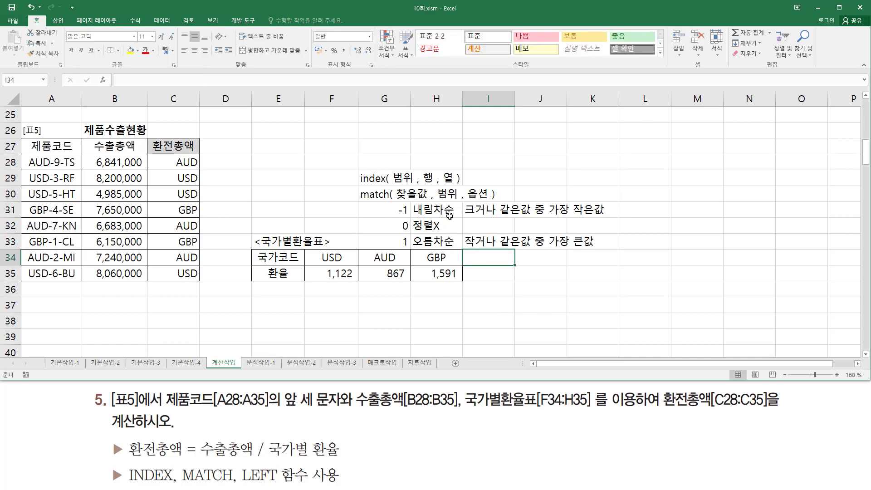
- Describe the 0 option in cell I32 as "첫번째로 정확하게 일치하는 값"
{"action": "left_click", "coordinate": [481, 222]}
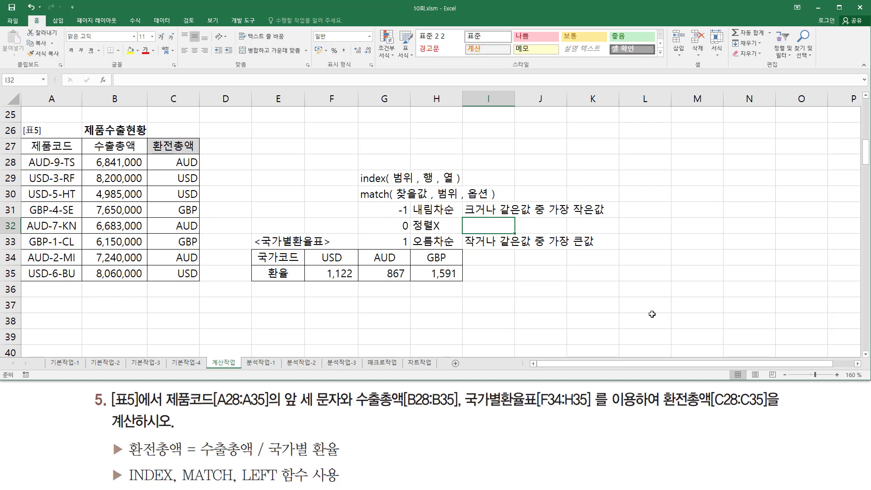
{"action": "type", "text": "첫번째"}
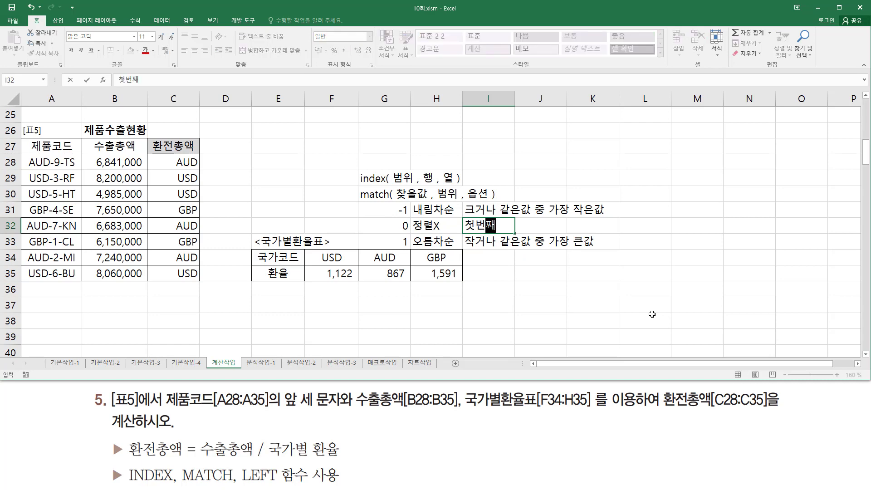
{"action": "type", "text": "로 정확학"}
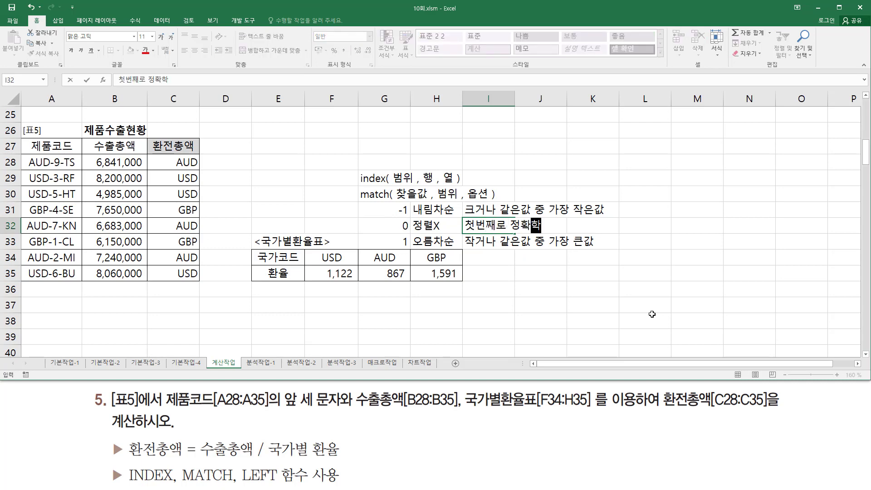
{"action": "type", "text": "게 일치하"}
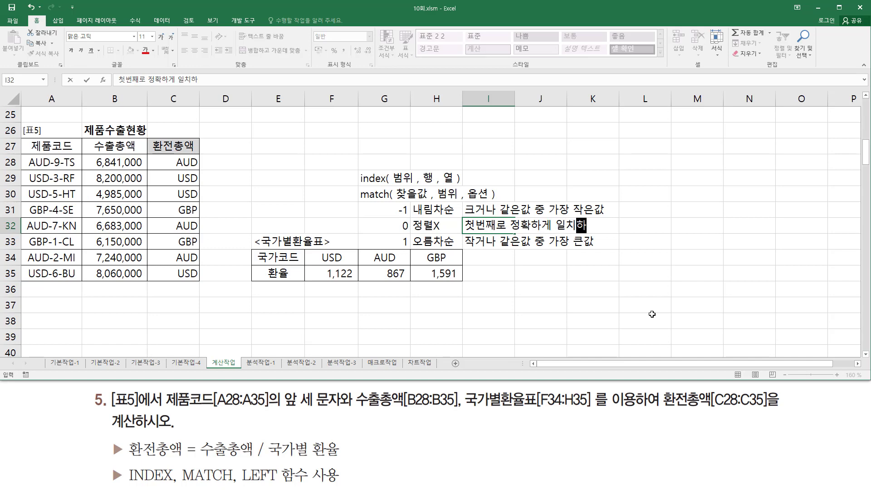
{"action": "type", "text": "는 값"}
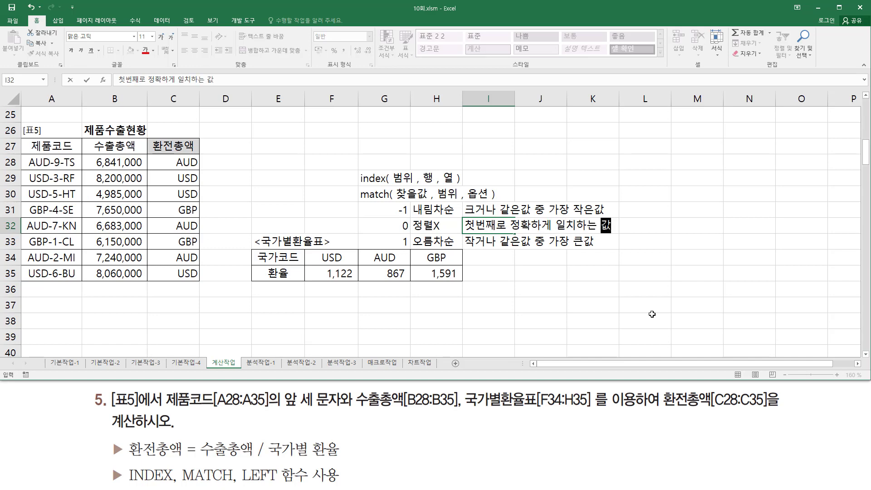
{"action": "key", "text": "Return"}
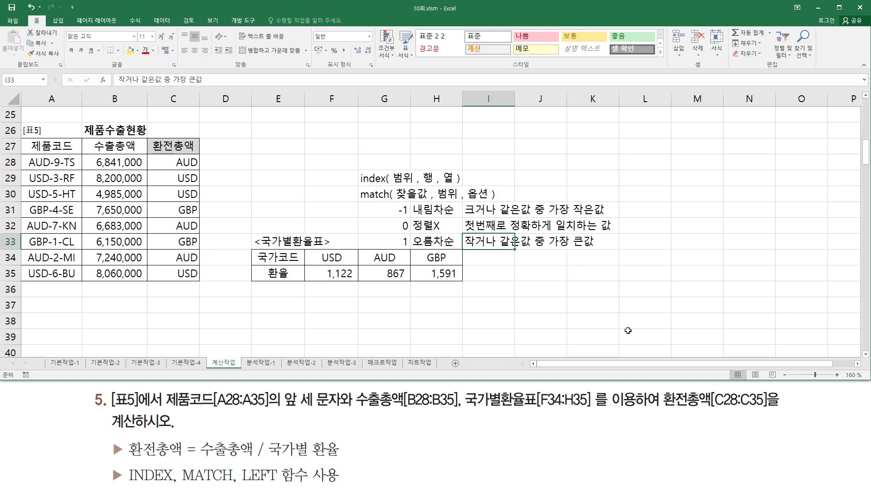
- Move the INDEX and MATCH notes from G29:I33 to I29:K33, away from the exchange rate table
{"action": "left_click", "coordinate": [602, 342]}
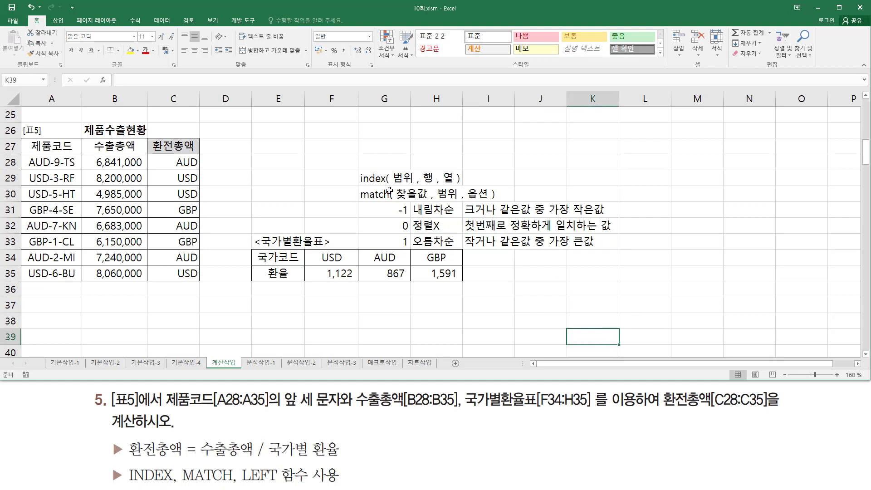
{"action": "left_click_drag", "start_coordinate": [382, 176], "coordinate": [497, 243]}
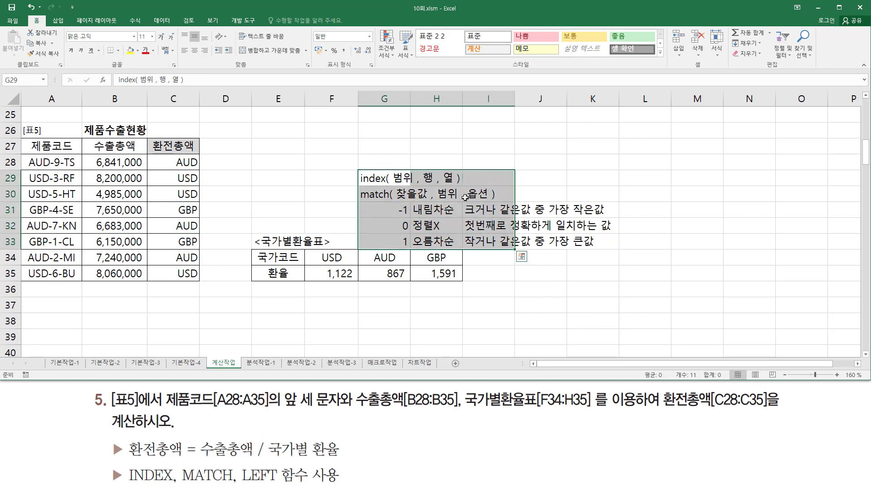
{"action": "left_click_drag", "start_coordinate": [479, 171], "coordinate": [615, 176]}
{"action": "left_click", "coordinate": [540, 289]}
- Relate MATCH's 찾을값 to the AUD code in C28, its 범위 to the country codes in F34:H34, and its 옵션 to 0 for unsorted data
{"action": "left_click_drag", "start_coordinate": [503, 198], "coordinate": [531, 199]}
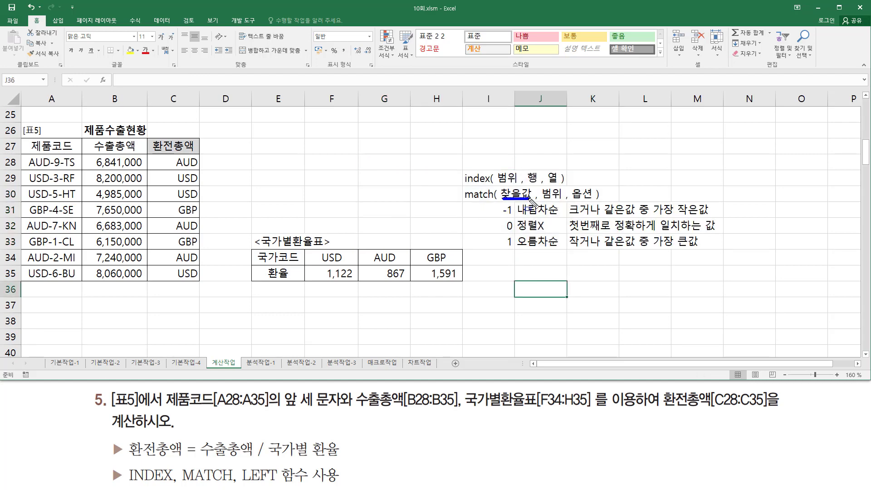
{"action": "mouse_move", "coordinate": [173, 156]}
{"action": "left_mouse_down"}
{"action": "mouse_move", "coordinate": [173, 167]}
{"action": "mouse_move", "coordinate": [206, 173]}
{"action": "left_mouse_up"}
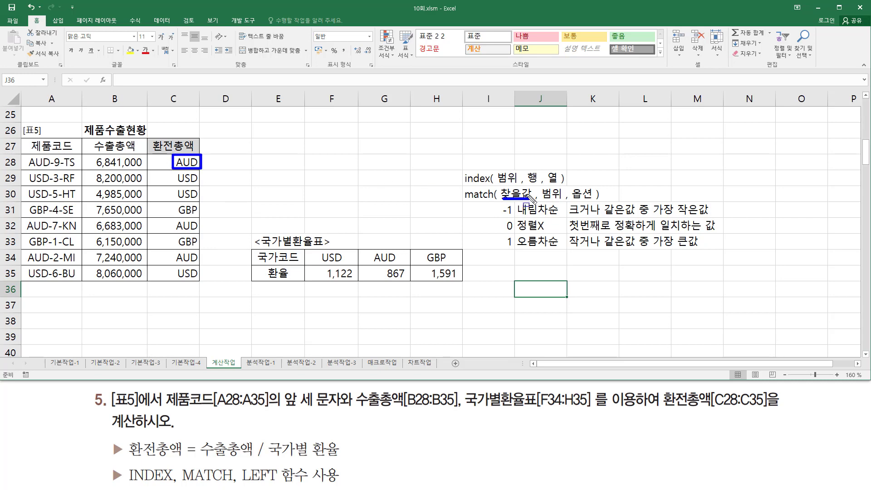
{"action": "left_click_drag", "start_coordinate": [541, 200], "coordinate": [562, 199]}
{"action": "mouse_move", "coordinate": [304, 249]}
{"action": "left_mouse_down"}
{"action": "mouse_move", "coordinate": [311, 265]}
{"action": "mouse_move", "coordinate": [465, 267]}
{"action": "left_mouse_up"}
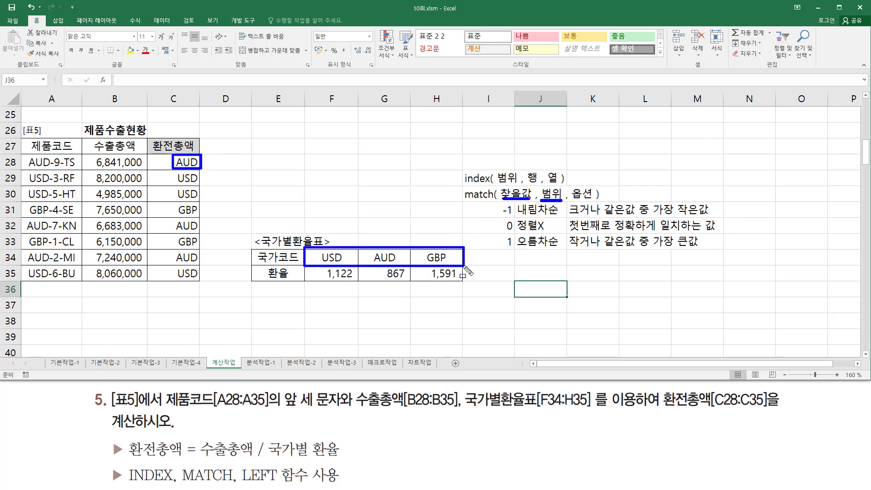
{"action": "left_click", "coordinate": [324, 251]}
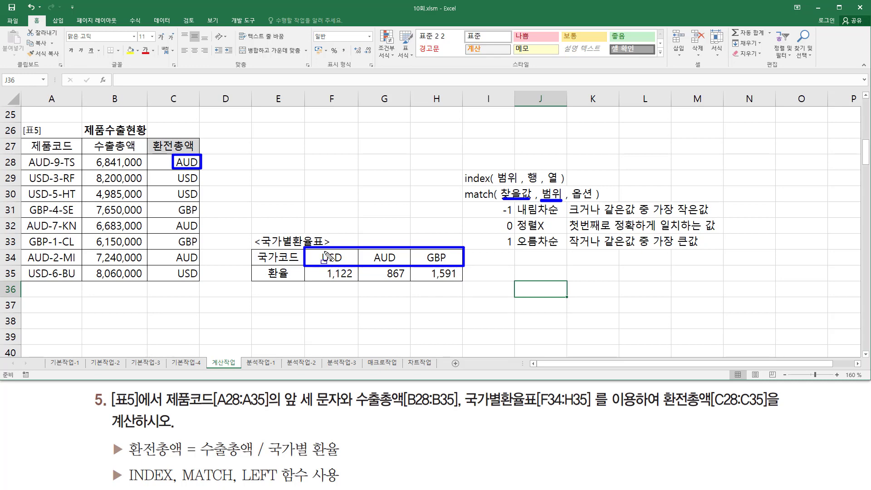
{"action": "left_click", "coordinate": [376, 251]}
{"action": "mouse_move", "coordinate": [501, 216]}
{"action": "left_mouse_down"}
{"action": "mouse_move", "coordinate": [499, 231]}
{"action": "mouse_move", "coordinate": [516, 217]}
{"action": "mouse_move", "coordinate": [546, 233]}
{"action": "left_mouse_up"}
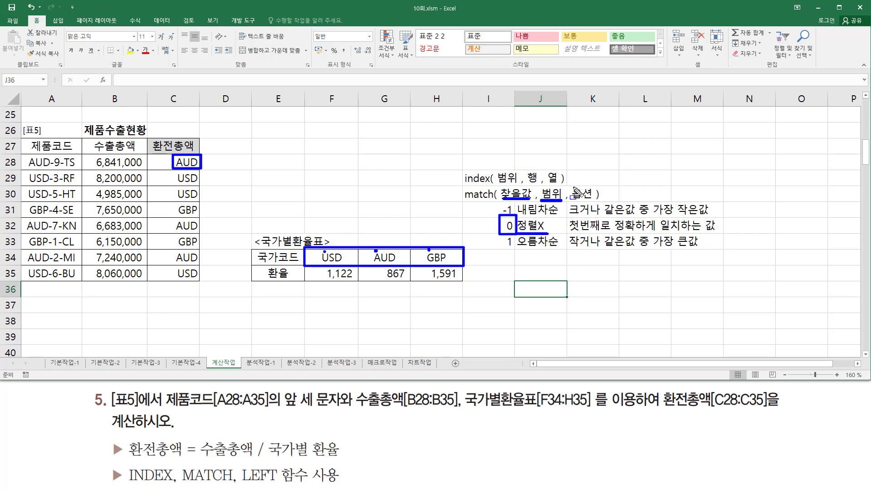
- Relate MATCH's 옵션 and the country codes in C28, C30 and C33 to their positions within the F34:H34 code row
{"action": "left_click_drag", "start_coordinate": [573, 185], "coordinate": [593, 199]}
{"action": "left_click_drag", "start_coordinate": [377, 231], "coordinate": [398, 240]}
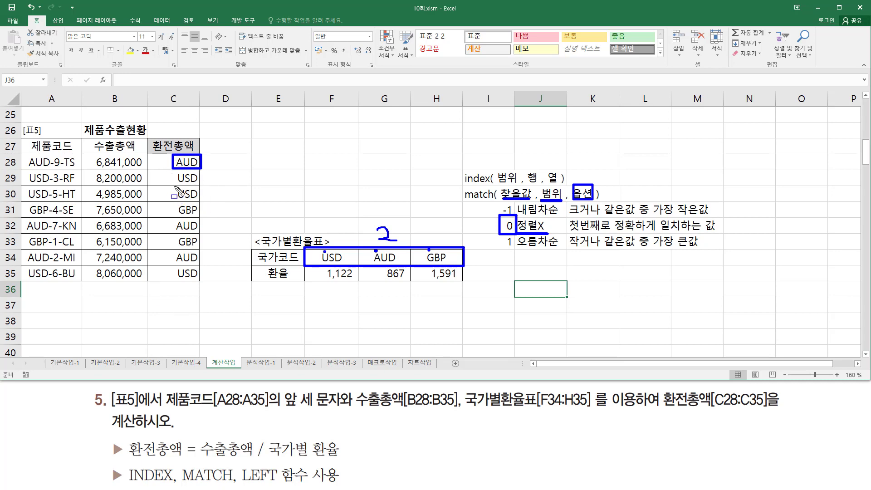
{"action": "left_click_drag", "start_coordinate": [175, 186], "coordinate": [203, 201]}
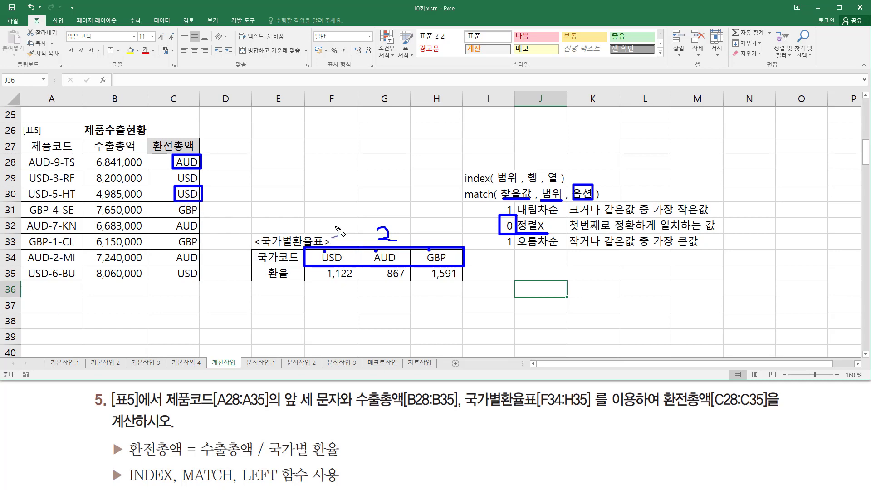
{"action": "left_click_drag", "start_coordinate": [336, 226], "coordinate": [339, 240]}
{"action": "left_click_drag", "start_coordinate": [175, 233], "coordinate": [201, 249]}
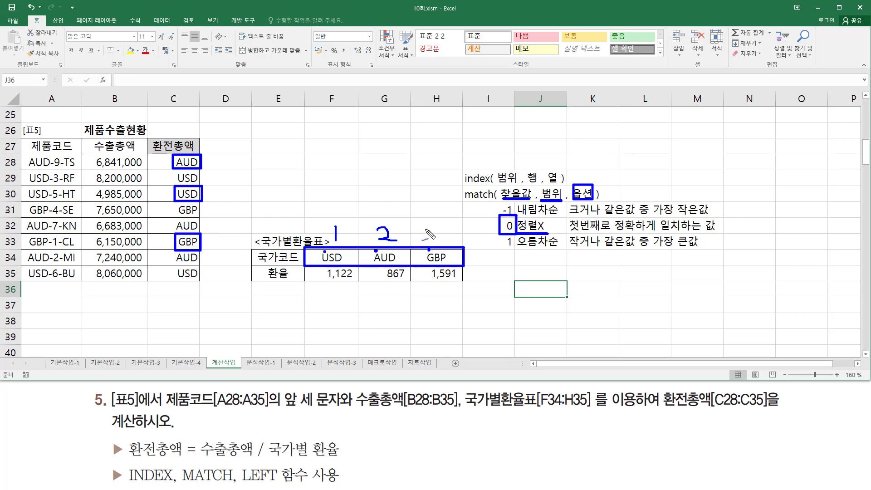
{"action": "mouse_move", "coordinate": [427, 230]}
{"action": "left_mouse_down"}
{"action": "mouse_move", "coordinate": [438, 231]}
{"action": "mouse_move", "coordinate": [439, 244]}
{"action": "mouse_move", "coordinate": [429, 245]}
{"action": "left_mouse_up"}
{"action": "key", "text": "Escape"}
- Wrap C28's LEFT( A28, 3 ) in a MATCH function as its lookup value
{"action": "left_click", "coordinate": [191, 167]}
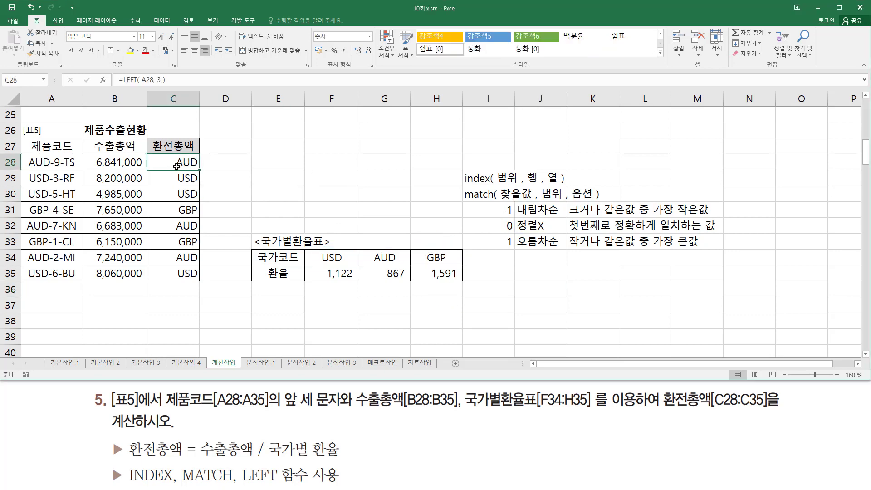
{"action": "double_click", "coordinate": [177, 166]}
{"action": "left_click_drag", "start_coordinate": [132, 162], "coordinate": [198, 162]}
{"action": "key", "text": "ctrl+c"}
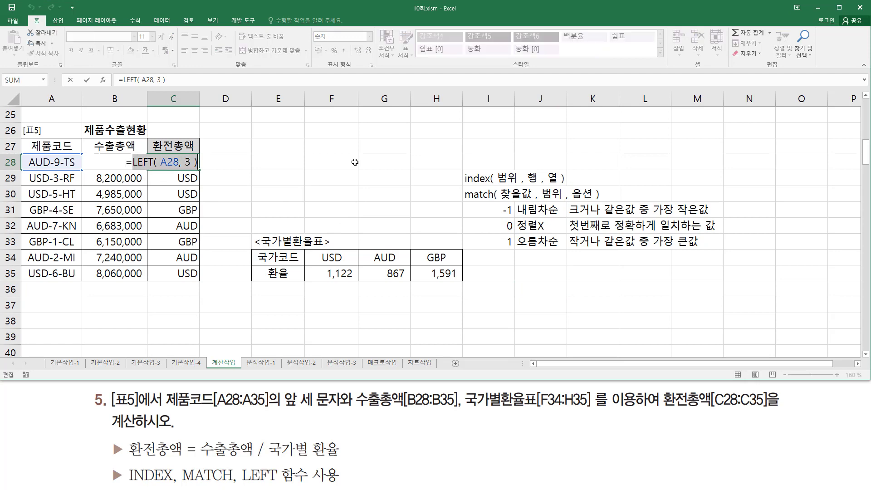
{"action": "key", "text": "BackSpace"}
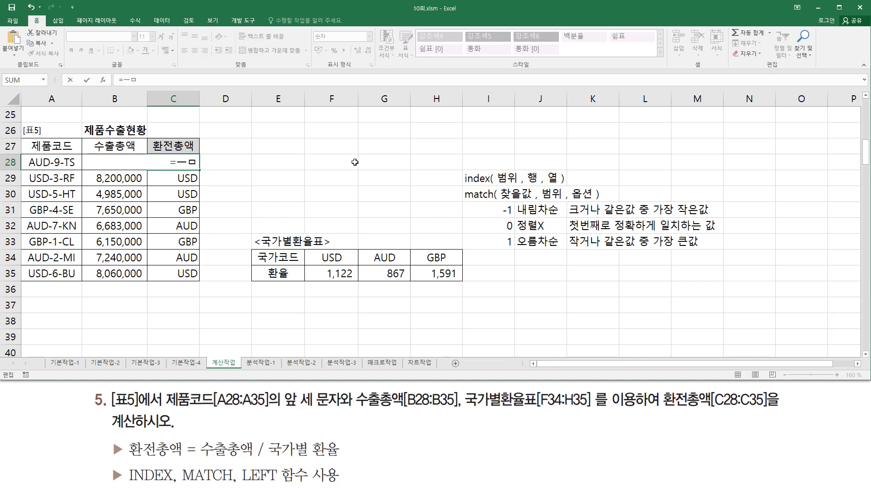
{"action": "type", "text": "ma"}
{"action": "key", "text": "Tab"}
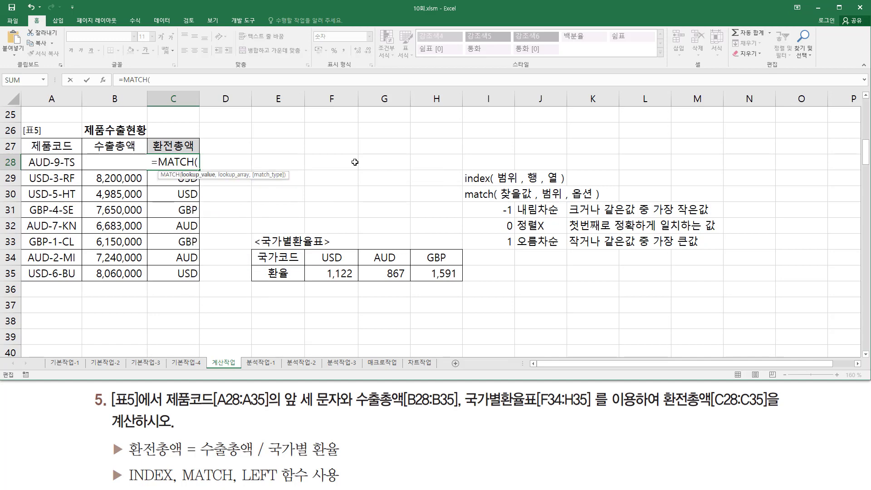
{"action": "key", "text": "ctrl+v"}
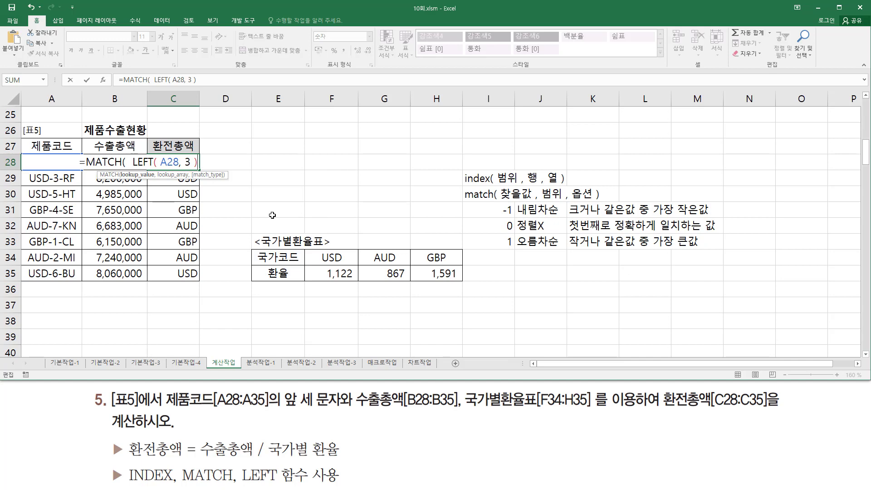
- Complete C28's MATCH with the absolute country code range $F$34:$H$34 and match type 0
{"action": "type", "text": ","}
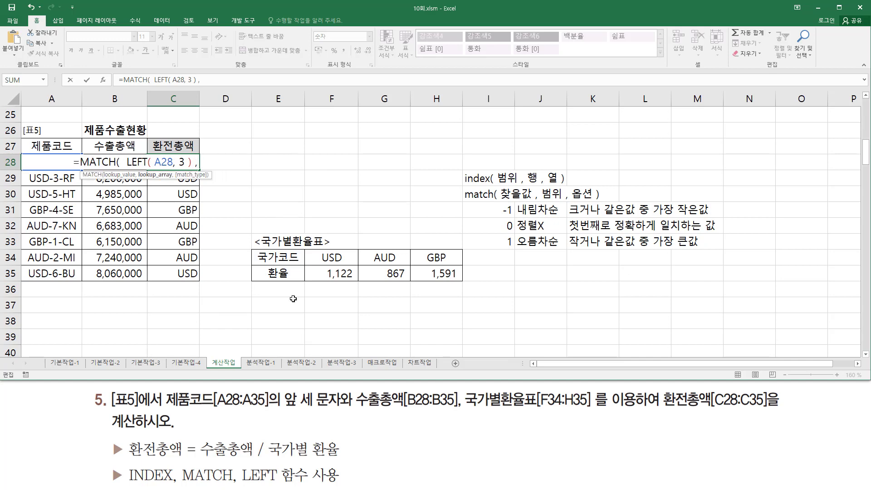
{"action": "left_click_drag", "start_coordinate": [331, 256], "coordinate": [436, 257]}
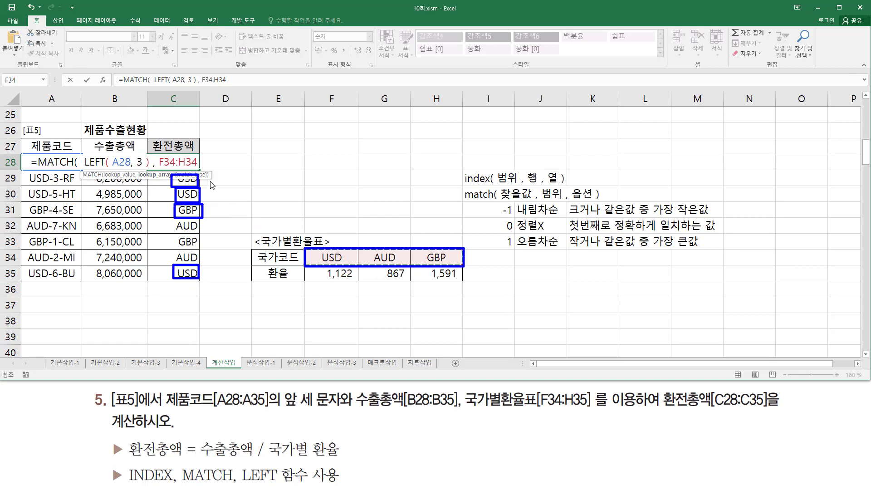
{"action": "key", "text": "Escape"}
{"action": "left_click", "coordinate": [198, 162]}
{"action": "key", "text": "F4"}
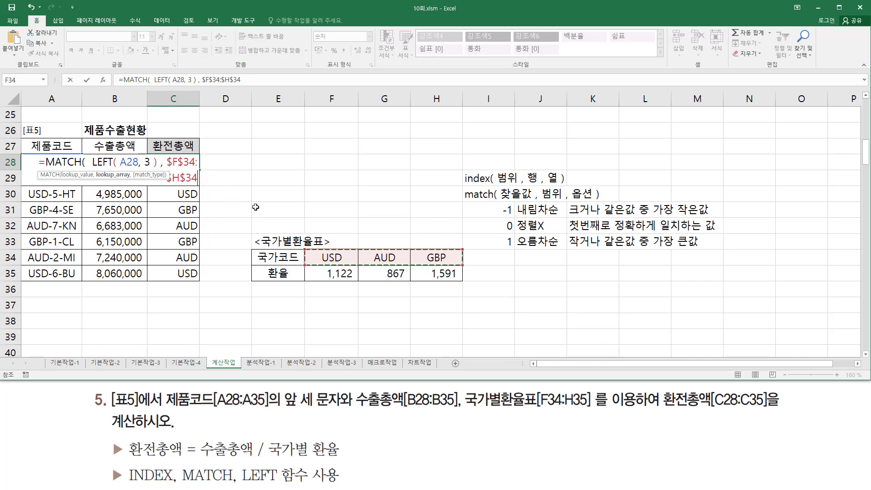
{"action": "type", "text": ","}
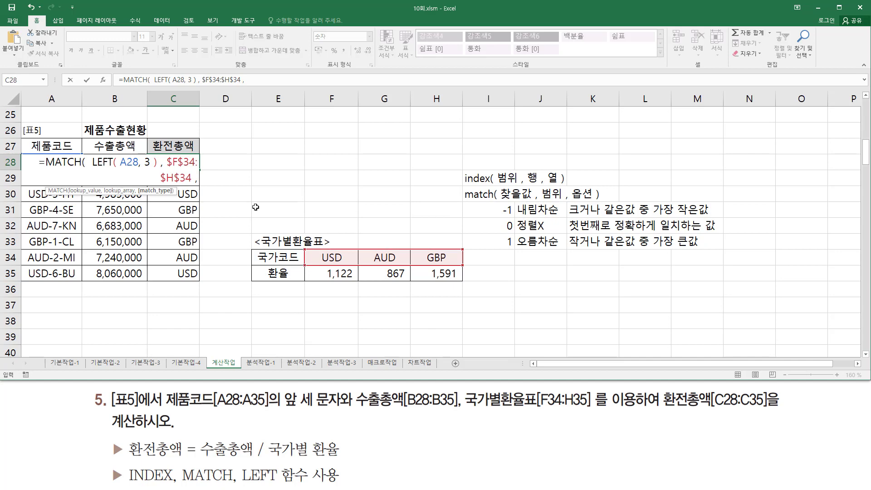
{"action": "type", "text": " 0"}
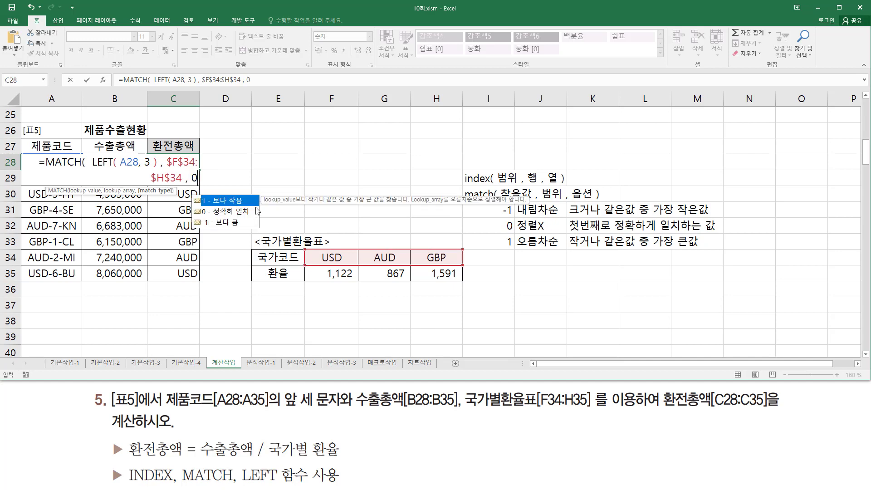
{"action": "type", "text": " )"}
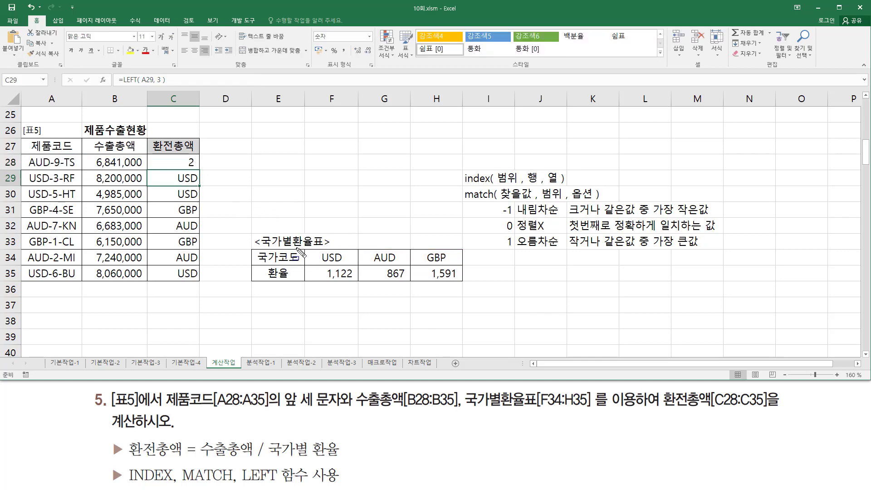
- Fill the MATCH formula from C28 down to C35
{"action": "left_click_drag", "start_coordinate": [305, 249], "coordinate": [469, 269]}
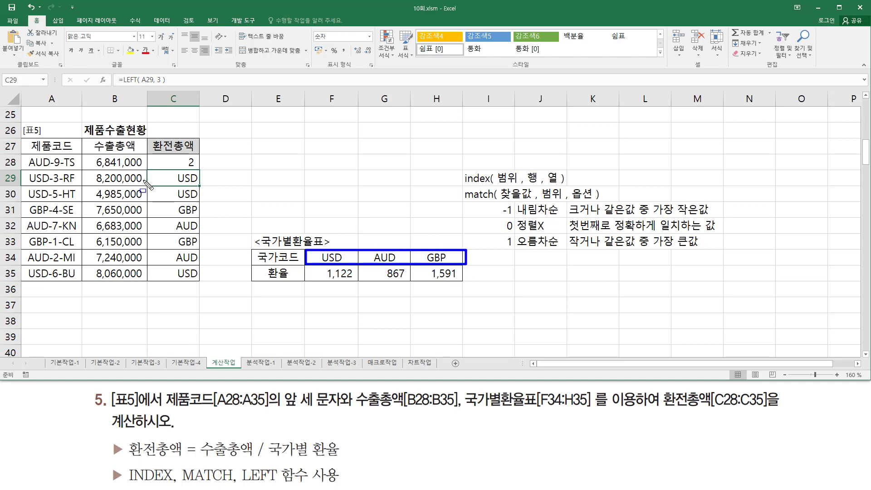
{"action": "key", "text": "Escape"}
{"action": "left_click", "coordinate": [192, 166]}
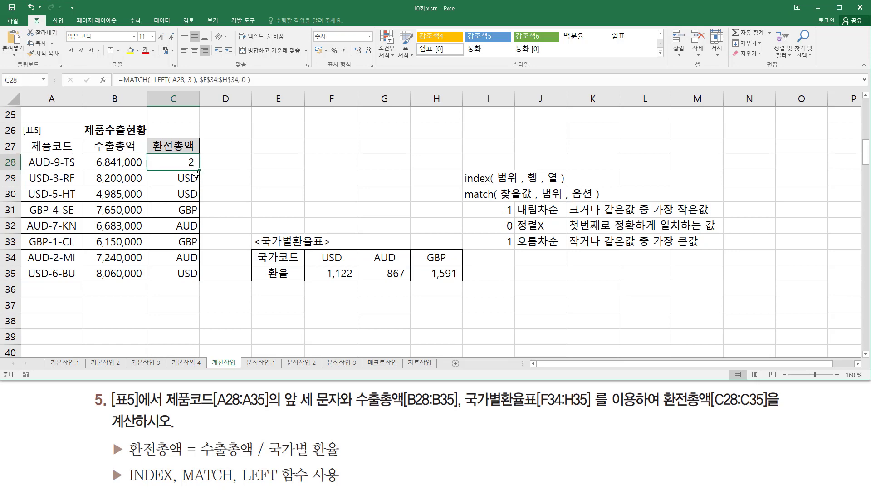
{"action": "left_click_drag", "start_coordinate": [198, 171], "coordinate": [198, 200]}
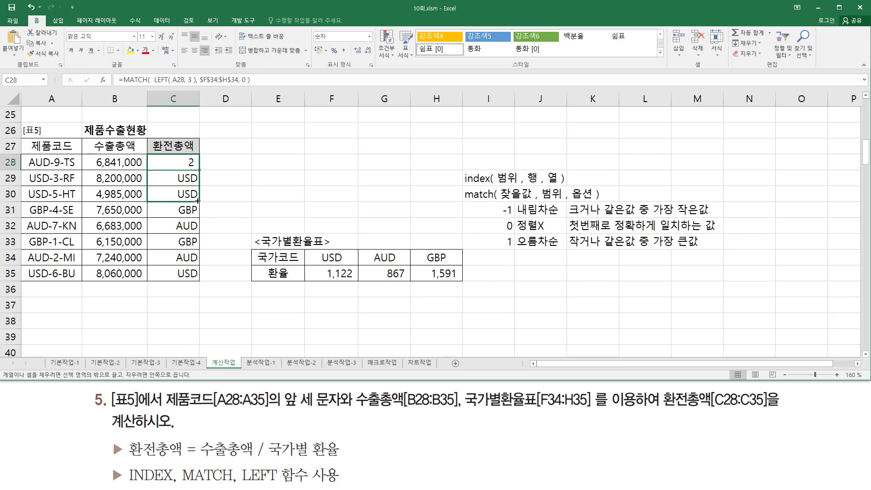
{"action": "left_click_drag", "start_coordinate": [198, 200], "coordinate": [200, 276]}
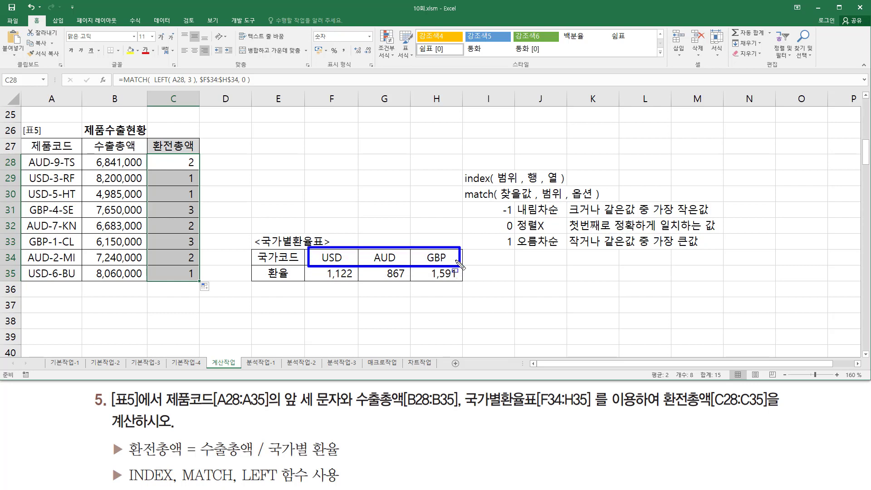
- Relate the MATCH results in C28:C35 to INDEX's 열 argument, with F34:H35 as the range and 환율 as the row
{"action": "left_click_drag", "start_coordinate": [186, 155], "coordinate": [200, 280]}
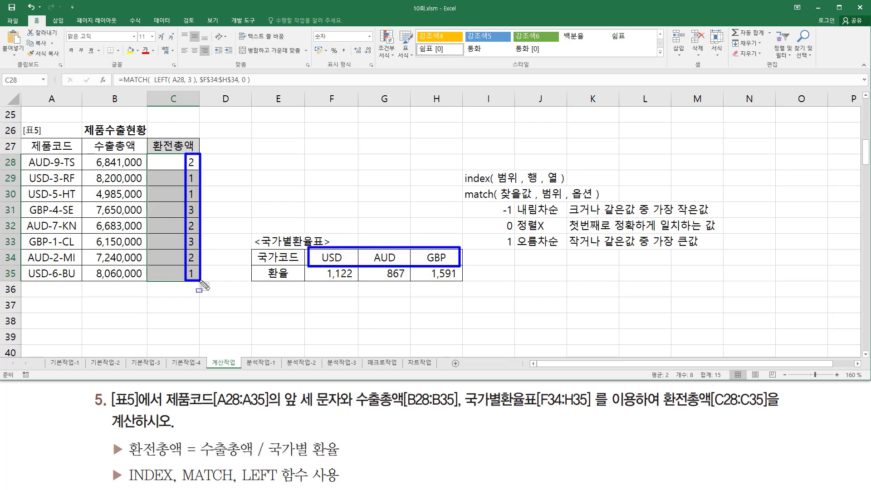
{"action": "key", "text": "Escape"}
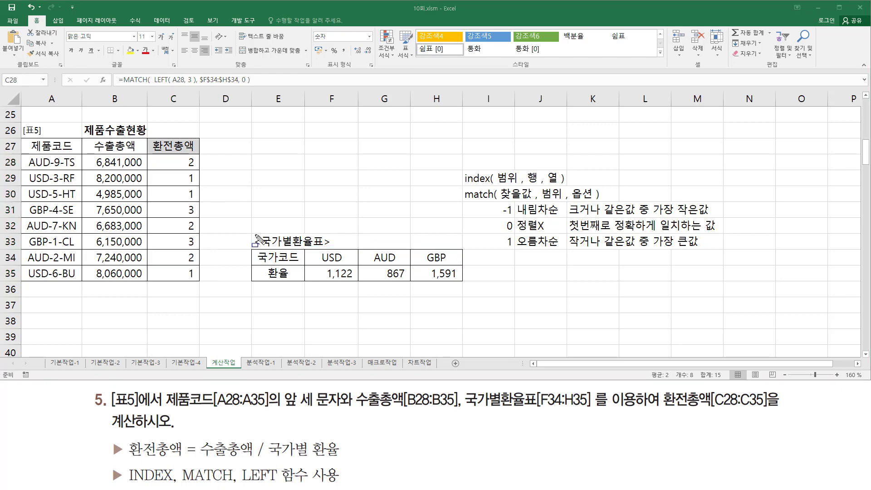
{"action": "left_click_drag", "start_coordinate": [185, 156], "coordinate": [201, 282]}
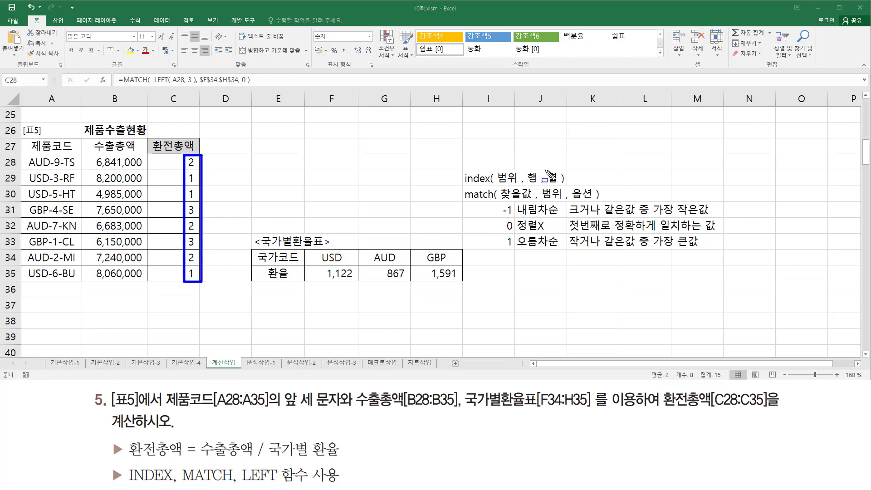
{"action": "left_click_drag", "start_coordinate": [545, 166], "coordinate": [561, 187]}
{"action": "left_click_drag", "start_coordinate": [464, 184], "coordinate": [494, 185]}
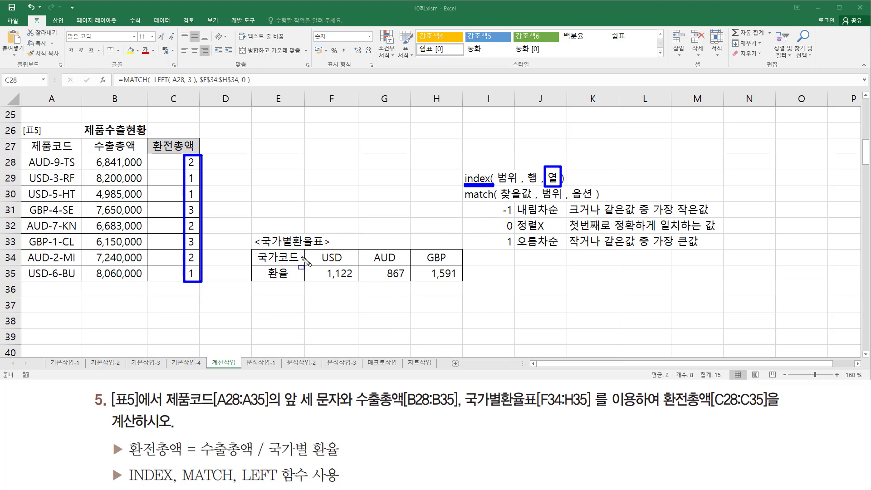
{"action": "mouse_move", "coordinate": [304, 248]}
{"action": "left_mouse_down"}
{"action": "mouse_move", "coordinate": [318, 283]}
{"action": "mouse_move", "coordinate": [474, 291]}
{"action": "mouse_move", "coordinate": [466, 284]}
{"action": "left_mouse_up"}
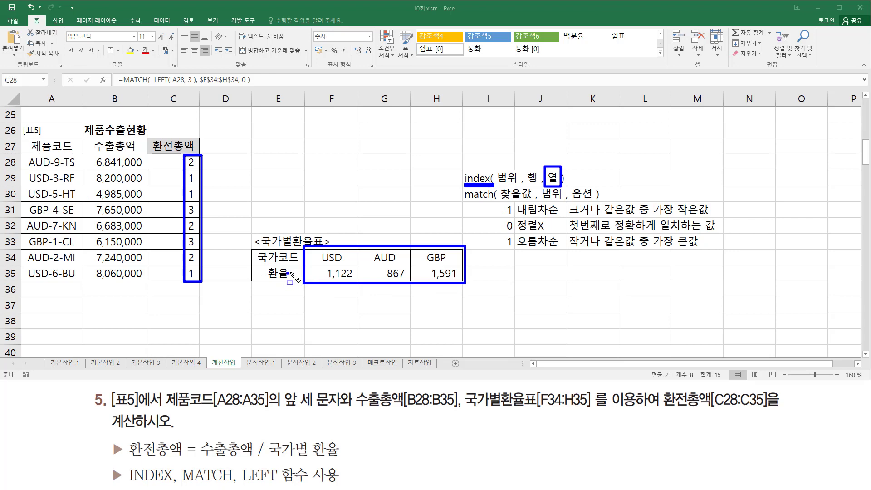
{"action": "left_click_drag", "start_coordinate": [287, 274], "coordinate": [320, 274]}
{"action": "left_click_drag", "start_coordinate": [175, 168], "coordinate": [222, 167]}
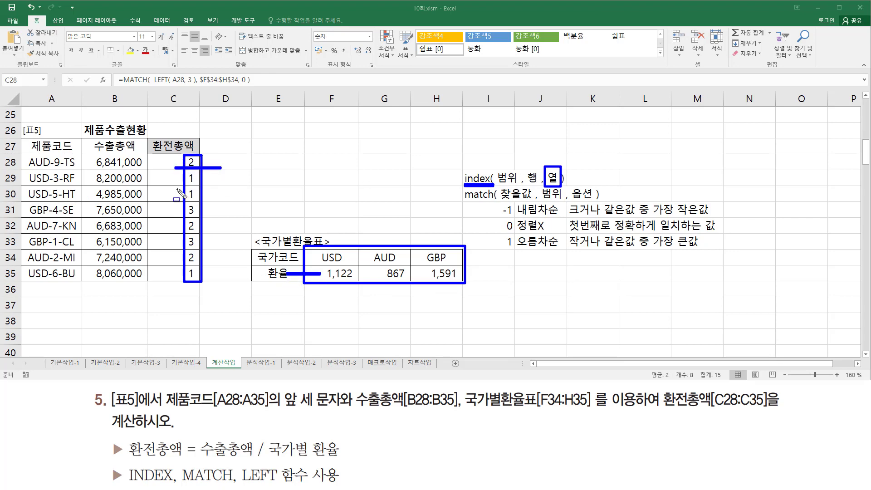
{"action": "mouse_move", "coordinate": [179, 185]}
{"action": "left_mouse_down"}
{"action": "mouse_move", "coordinate": [207, 186]}
{"action": "mouse_move", "coordinate": [209, 200]}
{"action": "mouse_move", "coordinate": [184, 217]}
{"action": "mouse_move", "coordinate": [203, 218]}
{"action": "left_mouse_up"}
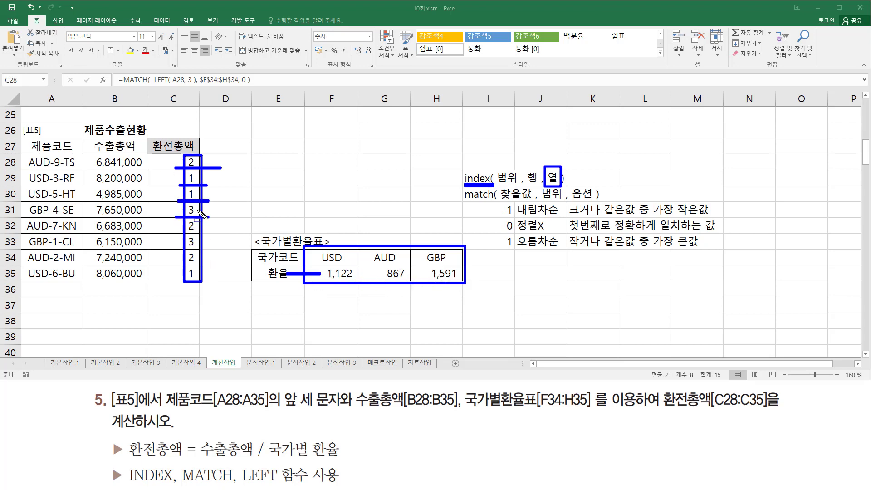
{"action": "key", "text": "Escape"}
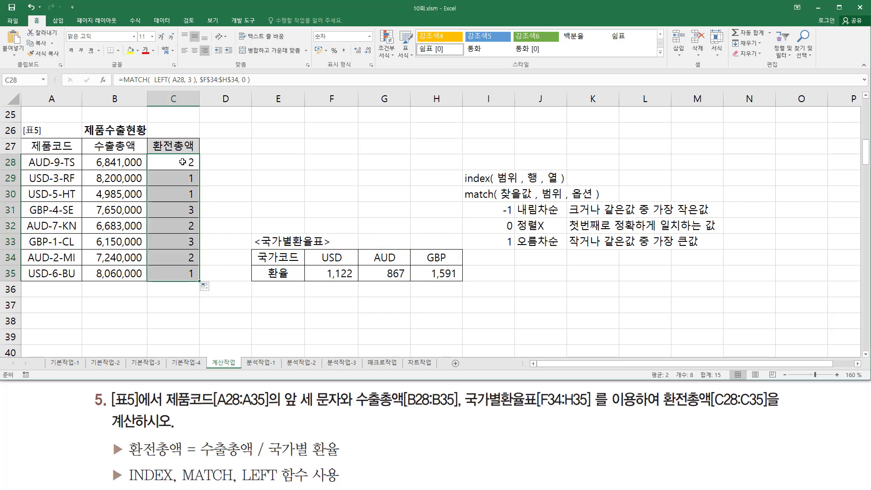
- Replace C28's formula with an INDEX function that uses the exchange rate range F34:H35 as its array
{"action": "double_click", "coordinate": [182, 162]}
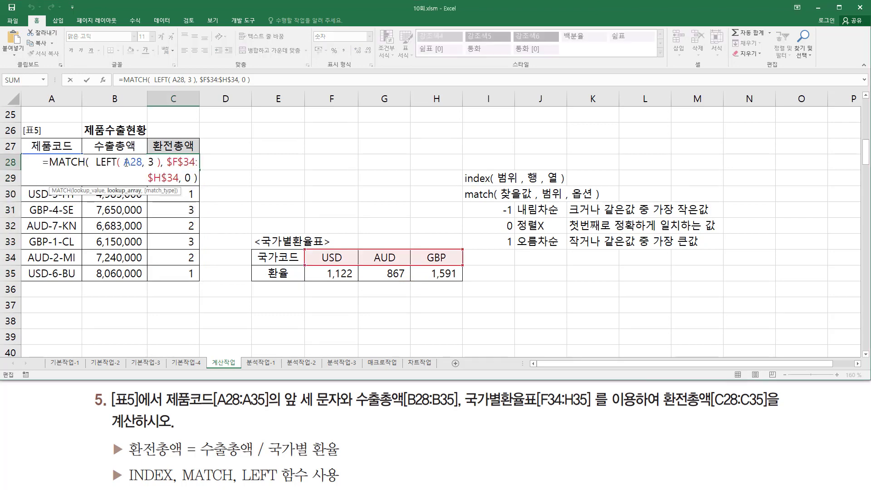
{"action": "key", "text": "ctrl+a"}
{"action": "type", "text": "="}
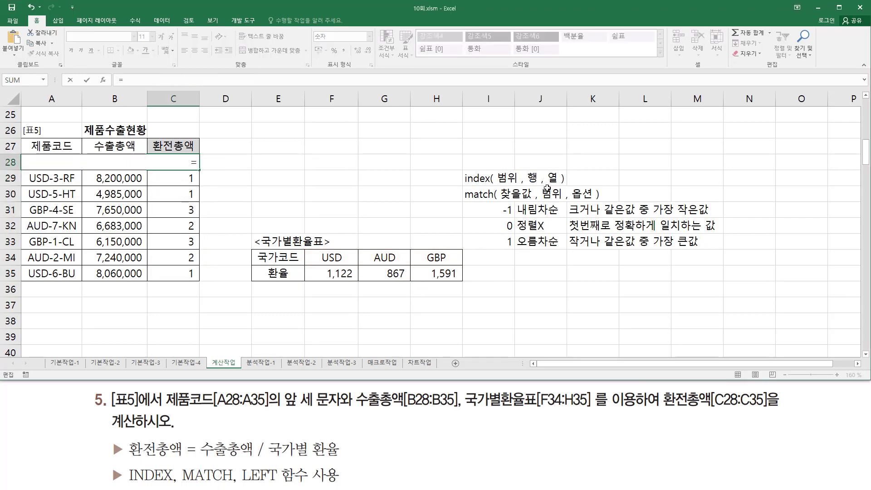
{"action": "type", "text": "ind"}
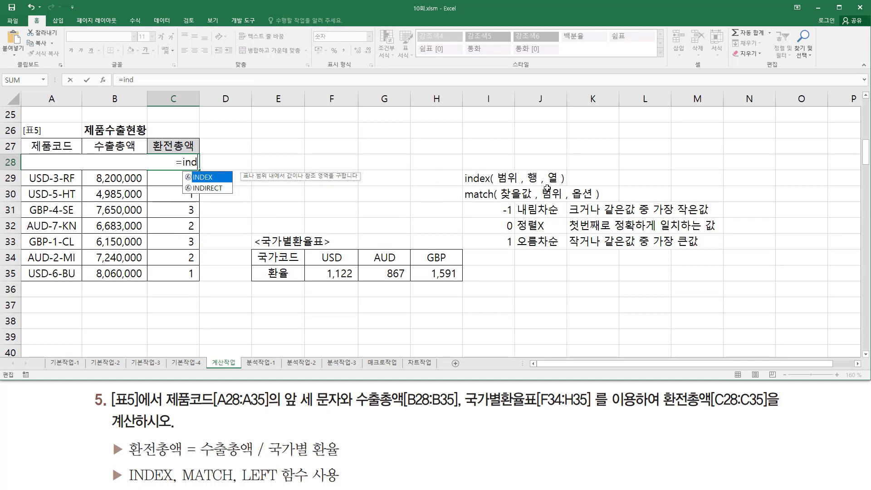
{"action": "key", "text": "Tab"}
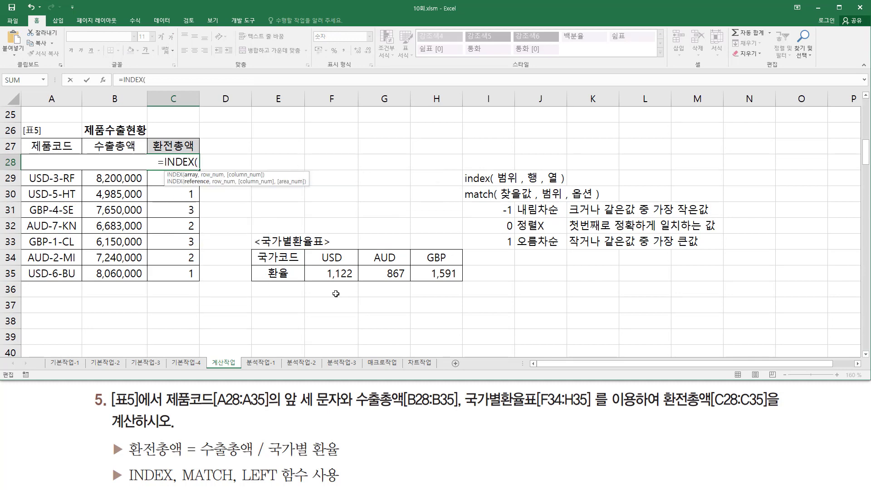
{"action": "left_click_drag", "start_coordinate": [324, 257], "coordinate": [438, 276]}
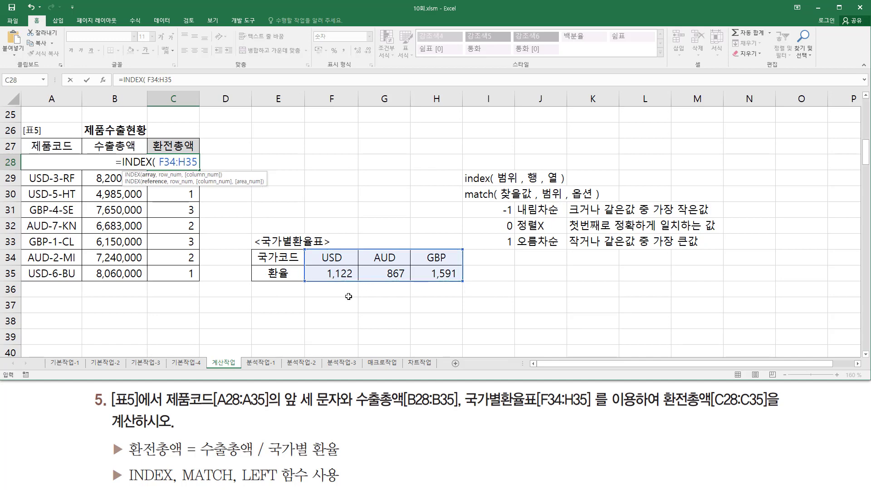
- Complete C28's INDEX with row 2 and MATCH( LEFT( A28, 3 ), $F$34:$H$34, 0 ) as the column
{"action": "type", "text": ","}
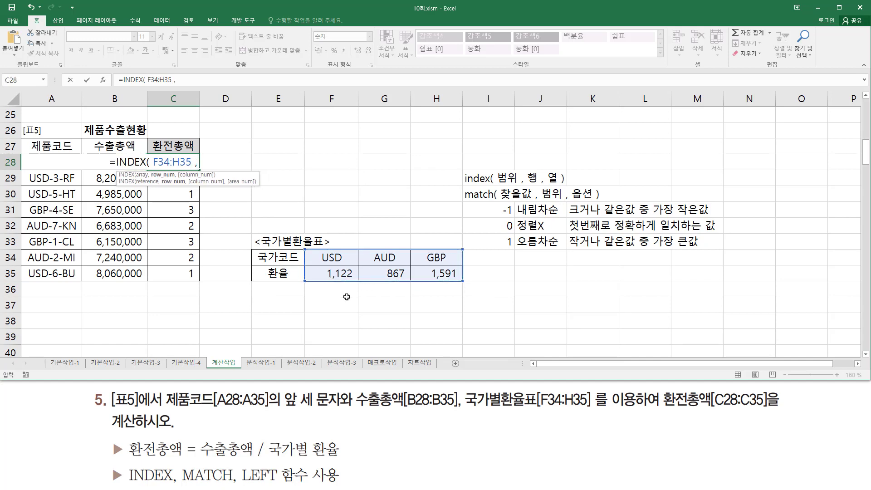
{"action": "type", "text": " 2"}
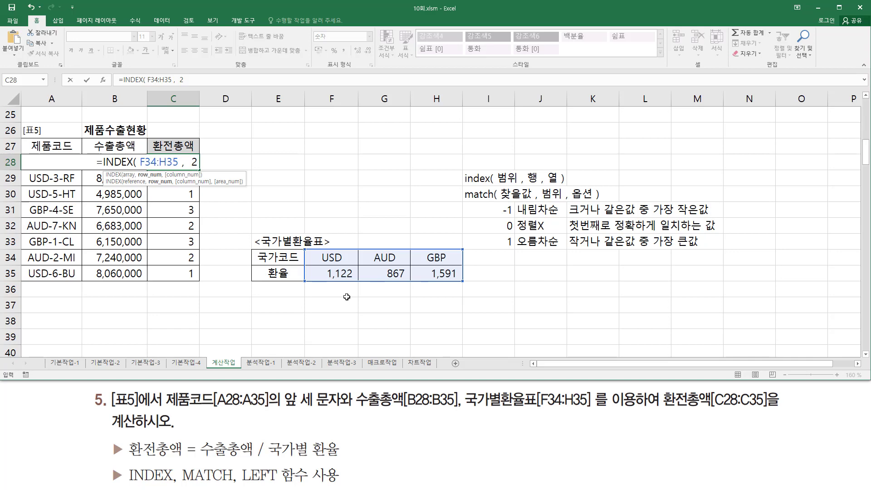
{"action": "type", "text": " ,"}
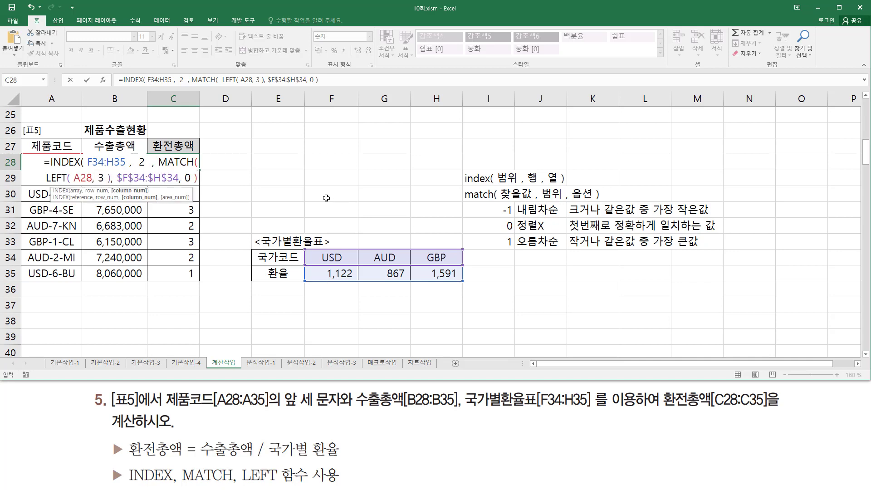
{"action": "type", "text": ")"}
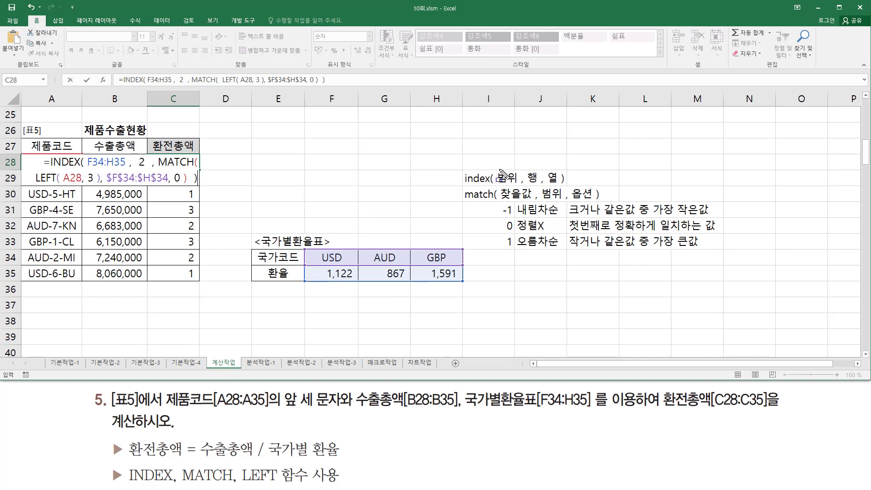
- Make C28's INDEX range absolute as $F$34:$H$35 and enter the formula
{"action": "left_click_drag", "start_coordinate": [496, 166], "coordinate": [519, 186]}
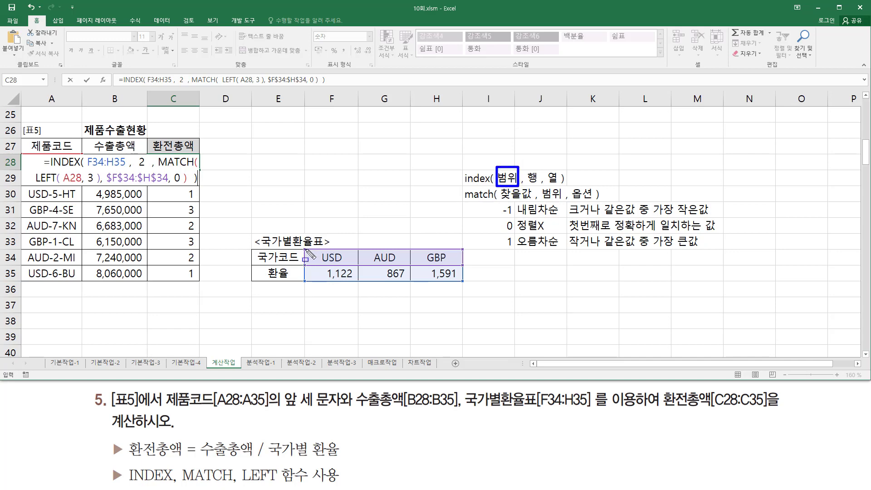
{"action": "mouse_move", "coordinate": [305, 249]}
{"action": "left_mouse_down"}
{"action": "mouse_move", "coordinate": [414, 282]}
{"action": "mouse_move", "coordinate": [463, 283]}
{"action": "left_mouse_up"}
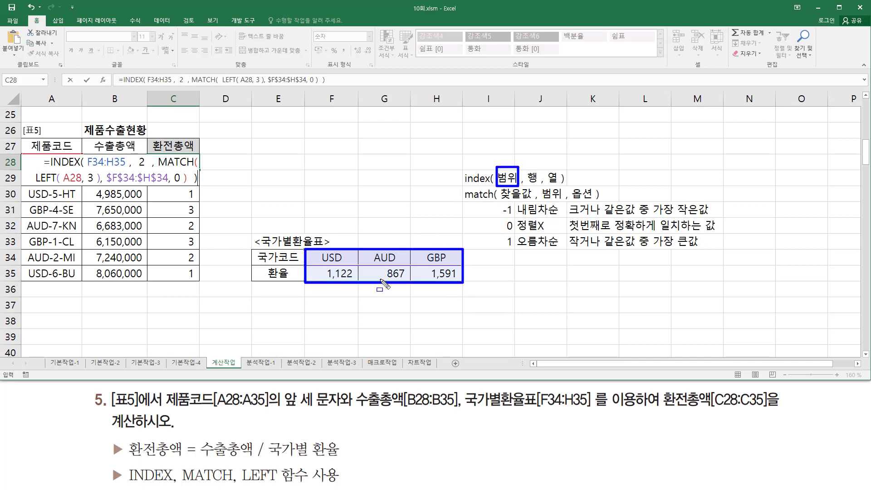
{"action": "key", "text": "Escape"}
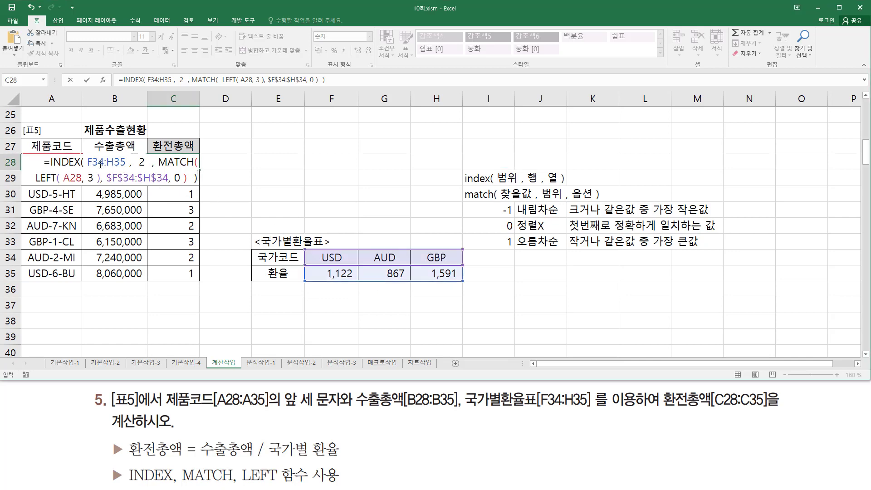
{"action": "left_click_drag", "start_coordinate": [100, 164], "coordinate": [119, 164]}
{"action": "key", "text": "F4"}
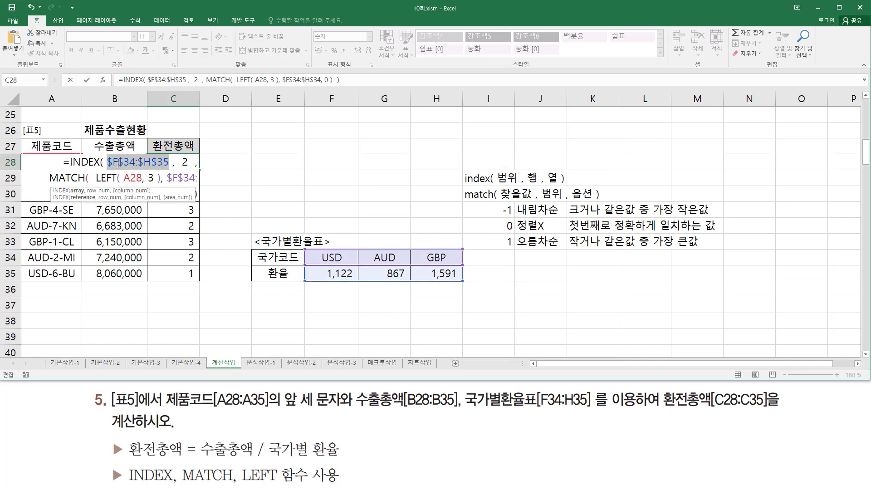
{"action": "left_click", "coordinate": [118, 164]}
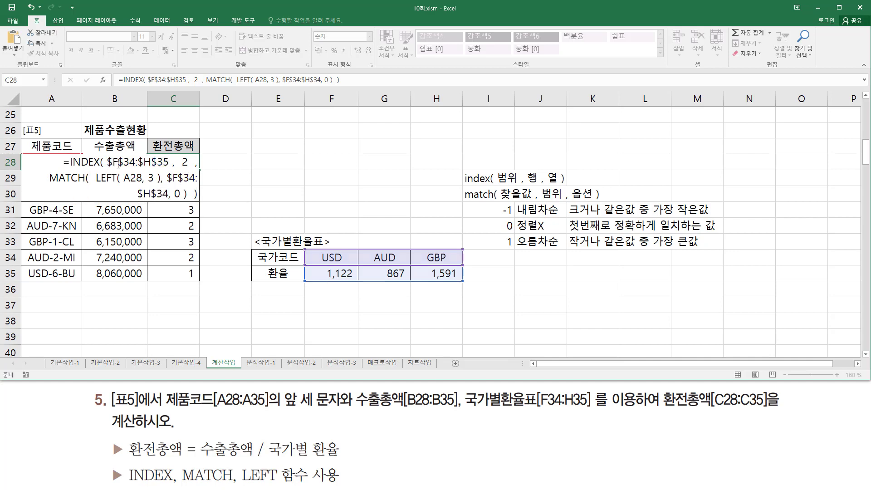
{"action": "key", "text": "Return"}
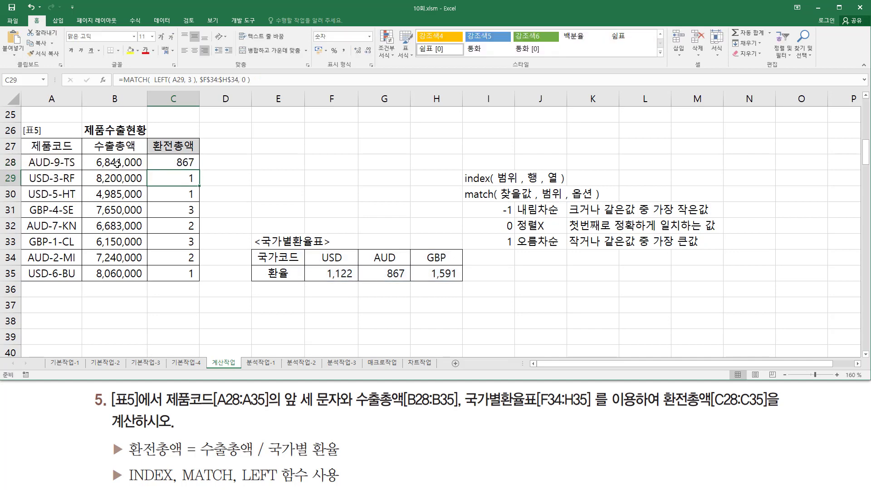
- Check C28's result against the AUD rate in the 국가별환율표 and fill the INDEX formula down to C30
{"action": "left_click", "coordinate": [187, 163]}
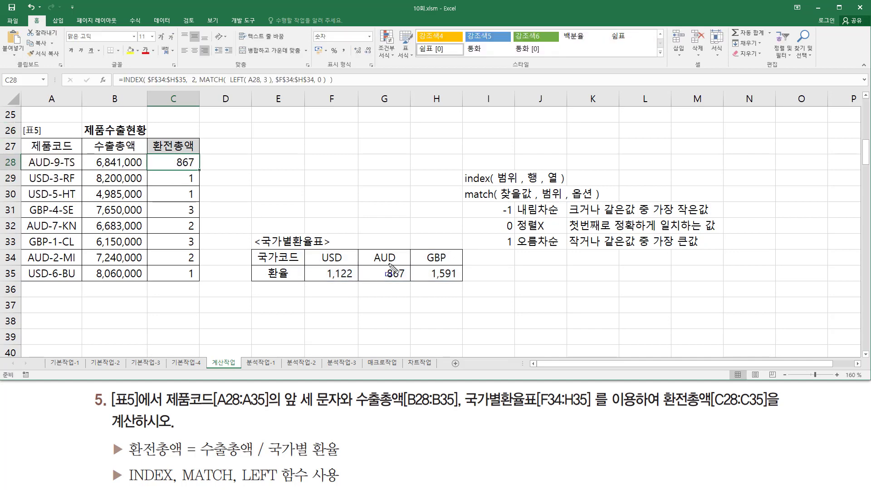
{"action": "left_click_drag", "start_coordinate": [27, 168], "coordinate": [52, 168]}
{"action": "left_click_drag", "start_coordinate": [385, 280], "coordinate": [406, 280]}
{"action": "mouse_move", "coordinate": [175, 167]}
{"action": "left_mouse_down"}
{"action": "mouse_move", "coordinate": [195, 170]}
{"action": "mouse_move", "coordinate": [199, 202]}
{"action": "left_mouse_up"}
{"action": "key", "text": "Escape"}
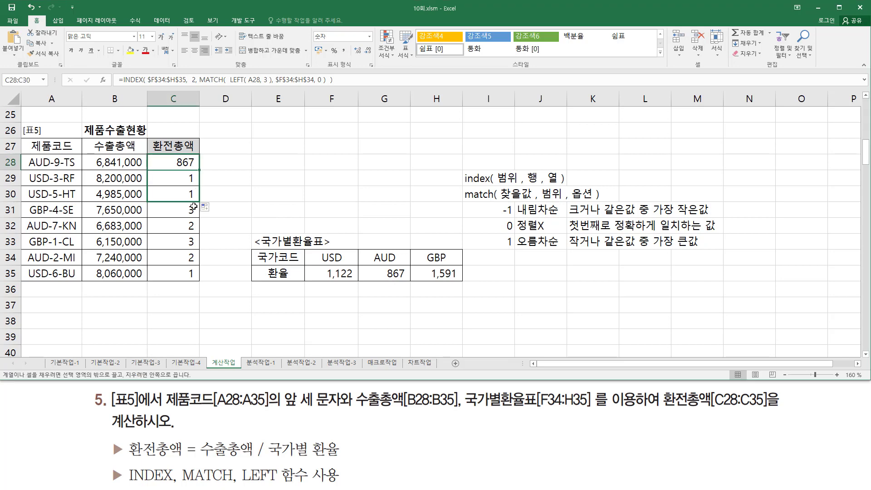
- Compare the USD codes in A29:A30 with the USD rate and extend the INDEX formula to C31
{"action": "left_click_drag", "start_coordinate": [28, 168], "coordinate": [52, 200]}
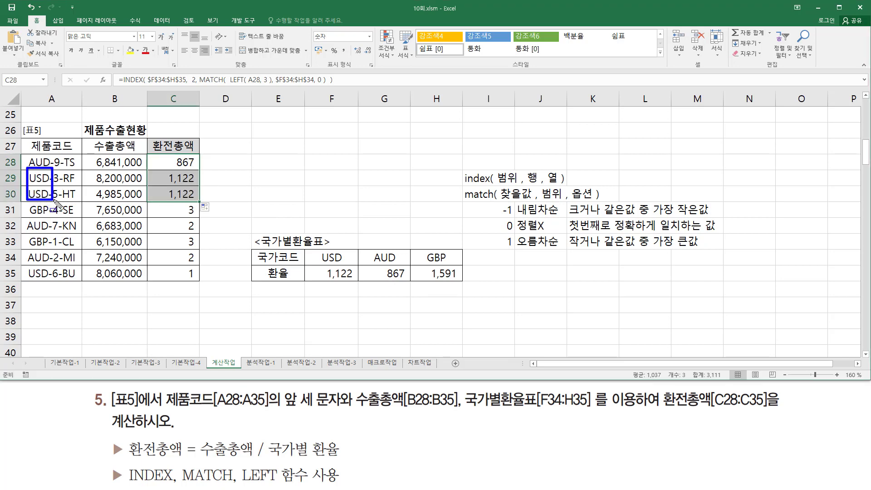
{"action": "left_click_drag", "start_coordinate": [314, 250], "coordinate": [358, 281]}
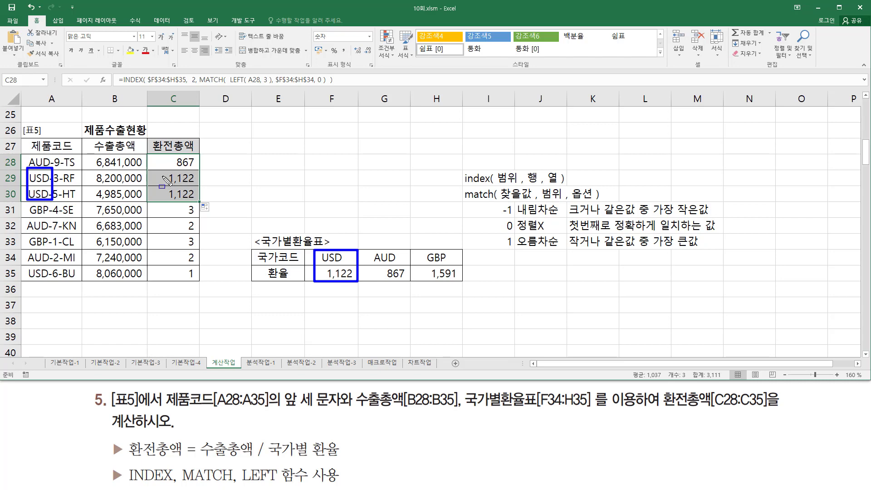
{"action": "mouse_move", "coordinate": [162, 170]}
{"action": "left_mouse_down"}
{"action": "mouse_move", "coordinate": [190, 202]}
{"action": "mouse_move", "coordinate": [205, 204]}
{"action": "mouse_move", "coordinate": [199, 218]}
{"action": "left_mouse_up"}
{"action": "key", "text": "Escape"}
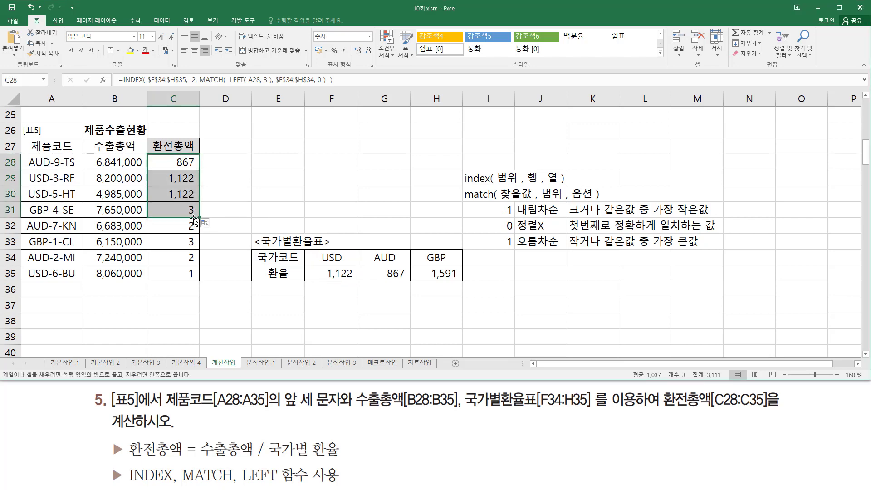
- Match the GBP code in A31 with the GBP rate and extend the INDEX formula through C35
{"action": "left_click_drag", "start_coordinate": [30, 217], "coordinate": [49, 217]}
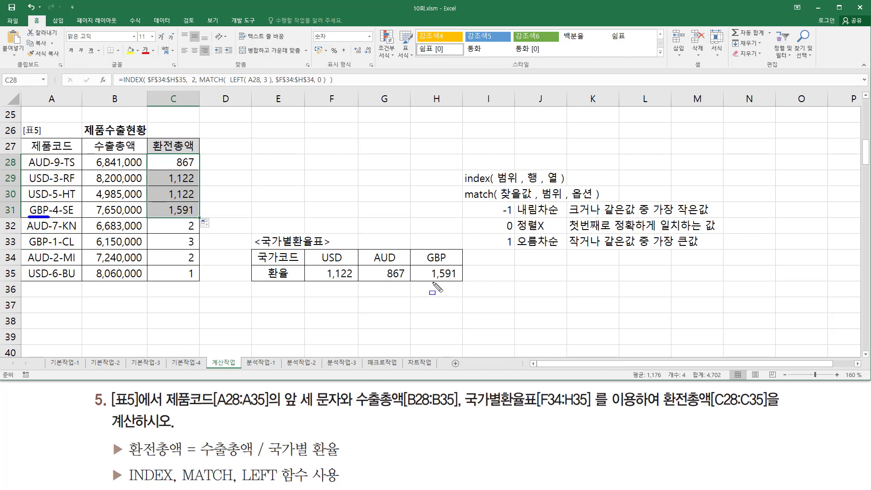
{"action": "left_click_drag", "start_coordinate": [427, 265], "coordinate": [463, 282]}
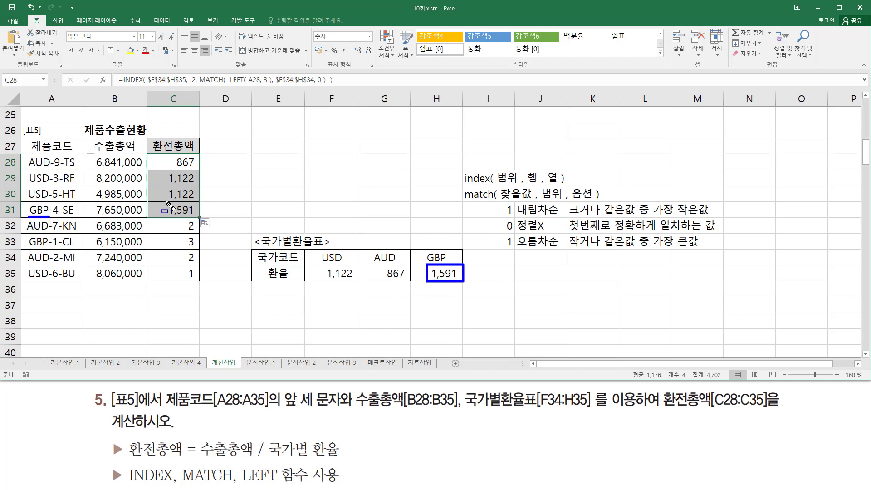
{"action": "left_click_drag", "start_coordinate": [164, 201], "coordinate": [199, 218]}
{"action": "key", "text": "Escape"}
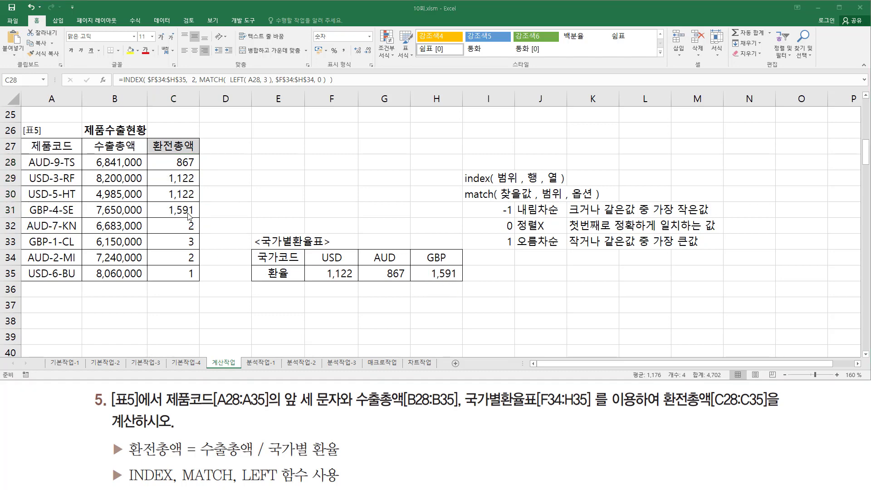
{"action": "left_click_drag", "start_coordinate": [199, 220], "coordinate": [165, 267]}
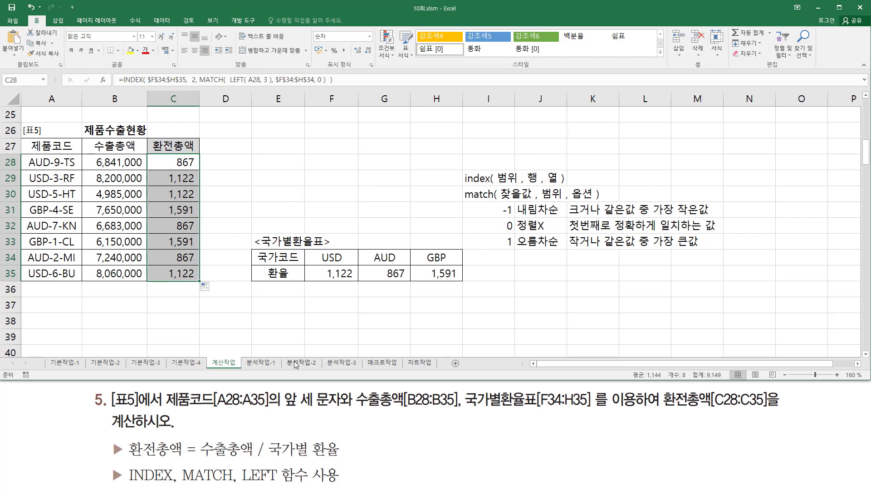
- Edit C28 to divide the 수출총액 in B28 by the INDEX exchange rate, following the task's 환전총액 formula
{"action": "left_click_drag", "start_coordinate": [267, 461], "coordinate": [347, 461]}
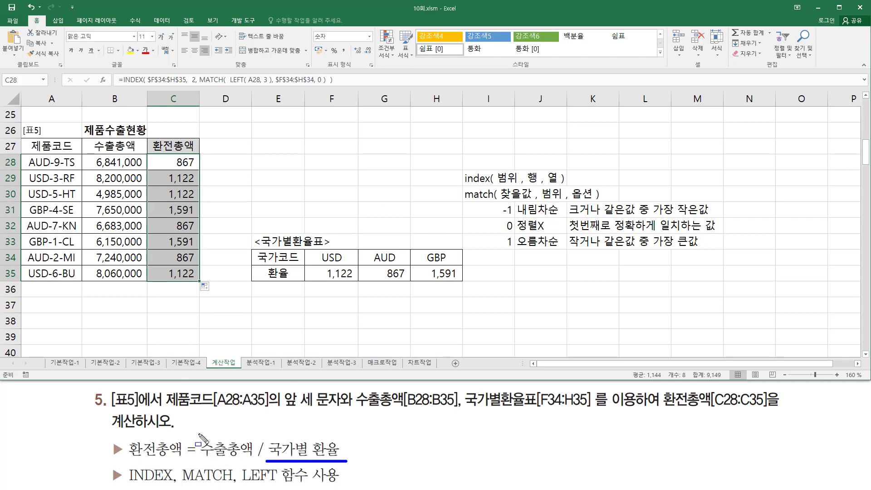
{"action": "mouse_move", "coordinate": [197, 434]}
{"action": "left_mouse_down"}
{"action": "mouse_move", "coordinate": [229, 468]}
{"action": "mouse_move", "coordinate": [269, 463]}
{"action": "left_mouse_up"}
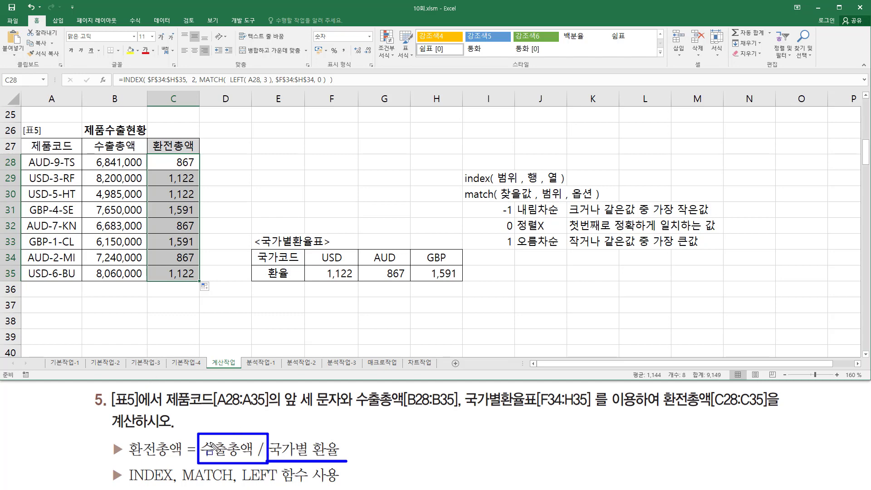
{"action": "left_click_drag", "start_coordinate": [91, 153], "coordinate": [141, 282]}
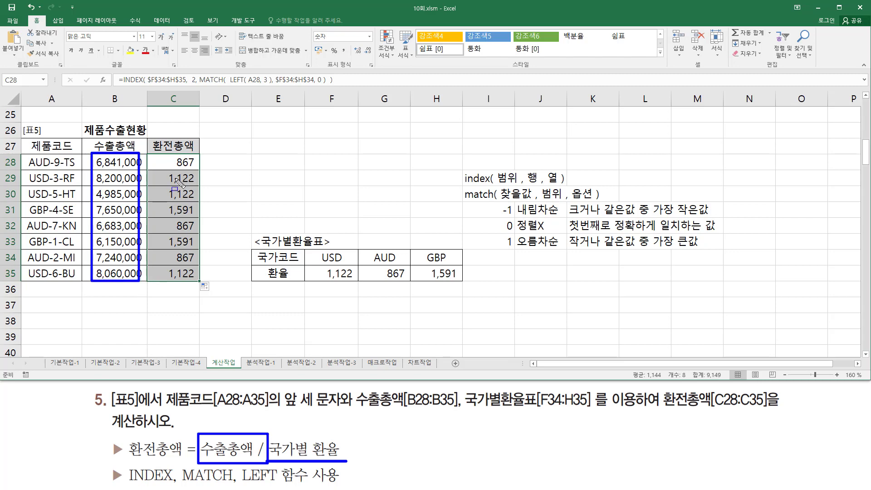
{"action": "key", "text": "Escape"}
{"action": "double_click", "coordinate": [170, 163]}
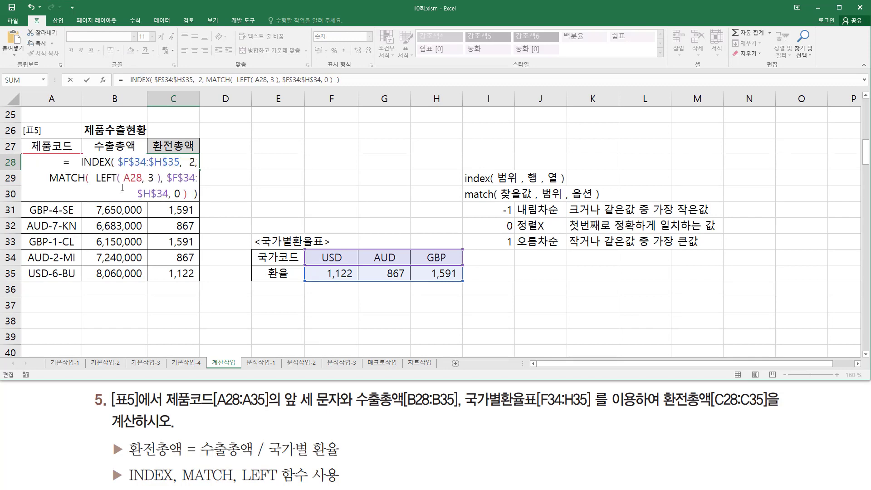
{"action": "key", "text": "Left"}
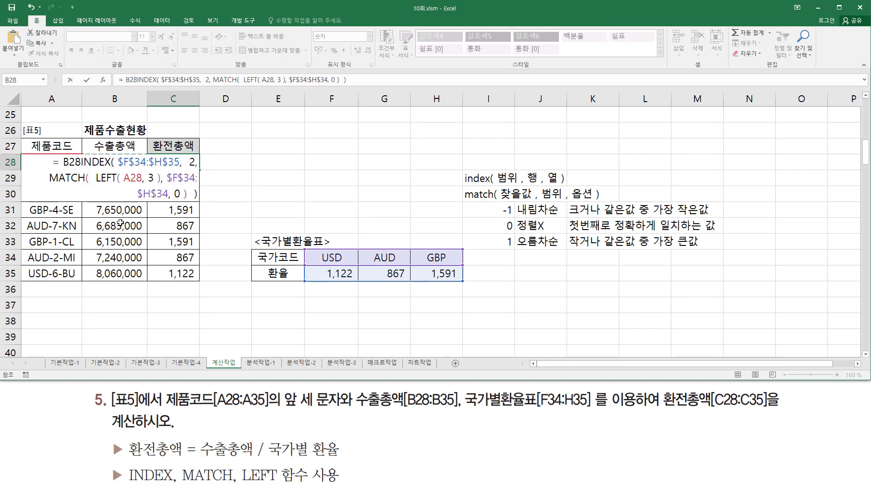
{"action": "type", "text": "/"}
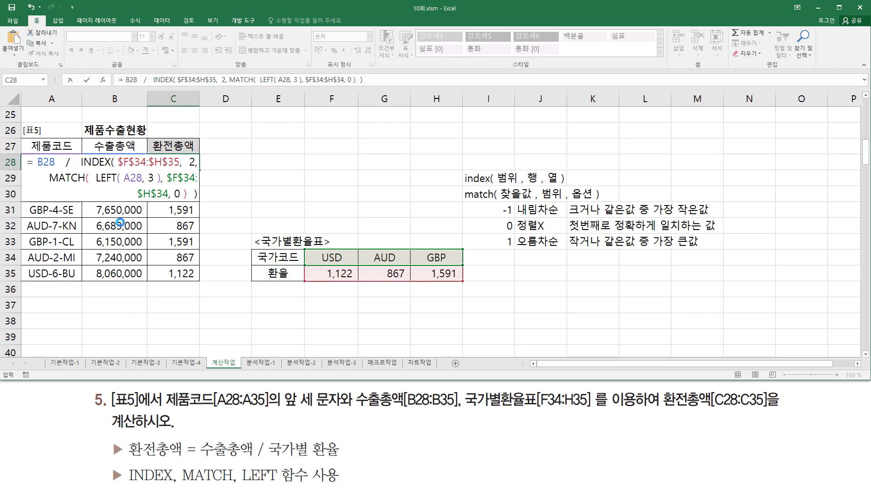
{"action": "key", "text": "Return"}
- Fill the 환전총액 division formula from C28 down to C35
{"action": "left_click", "coordinate": [179, 162]}
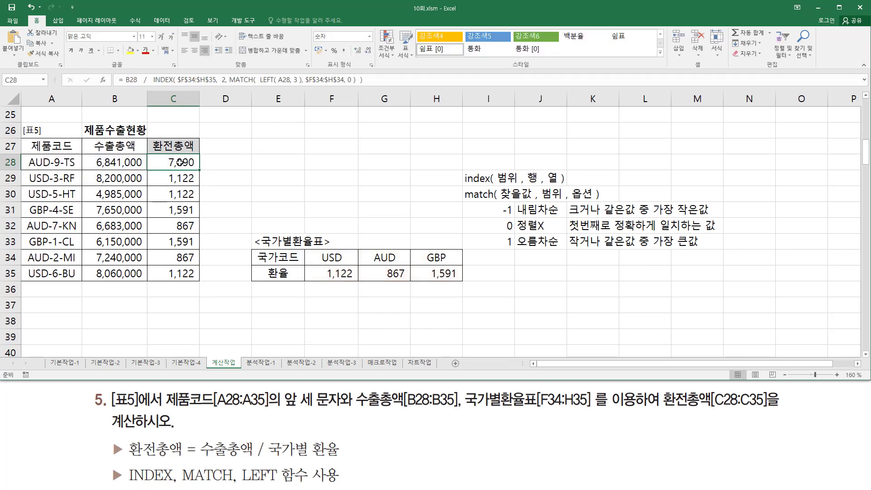
{"action": "left_click_drag", "start_coordinate": [200, 169], "coordinate": [192, 277]}
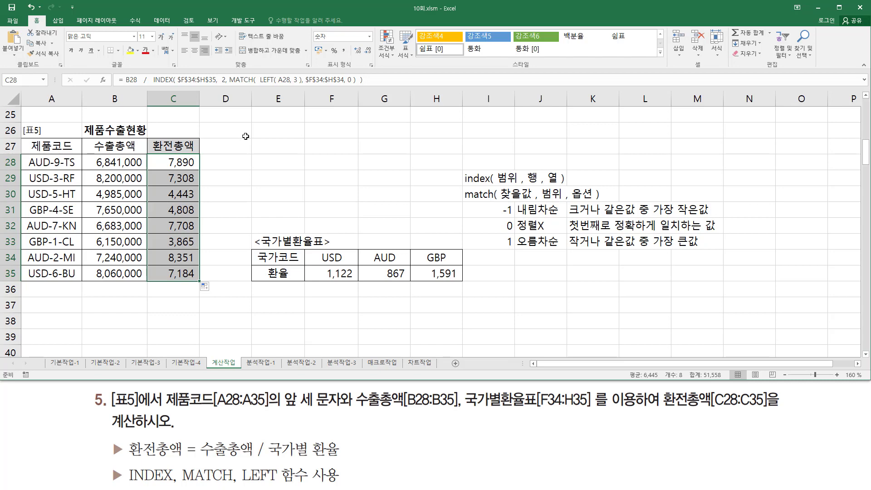
{"action": "key", "text": "Escape"}
- Record the finished formula = B28 / INDEX( $F$34:$H$35, 2, MATCH( LEFT( A28, 3 ), $F$34:$H$34, 0 ) ) as text in E27
{"action": "left_click", "coordinate": [272, 145]}
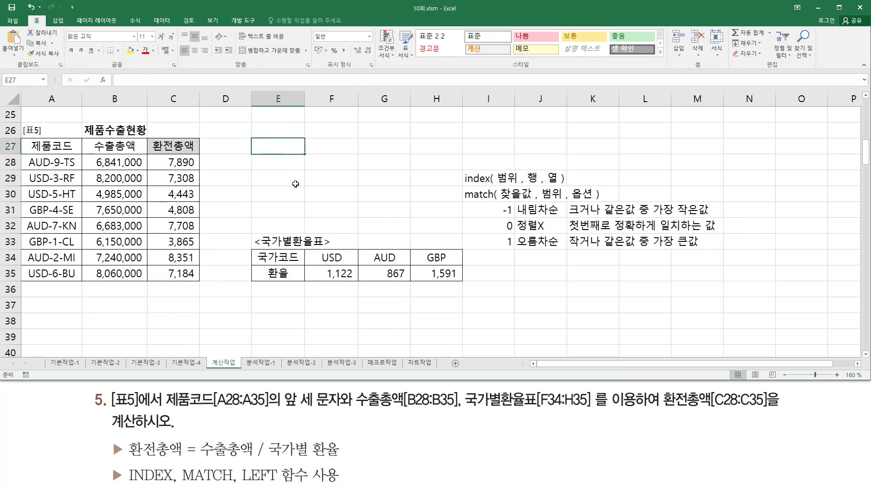
{"action": "type", "text": "= B28 / INDEX( $F$34:$H$35, 2, MATCH( LEFT( A28, 3 ), $F$34:$H$34, 0 ) )"}
{"action": "key", "text": "Return"}
{"action": "left_click", "coordinate": [305, 195]}
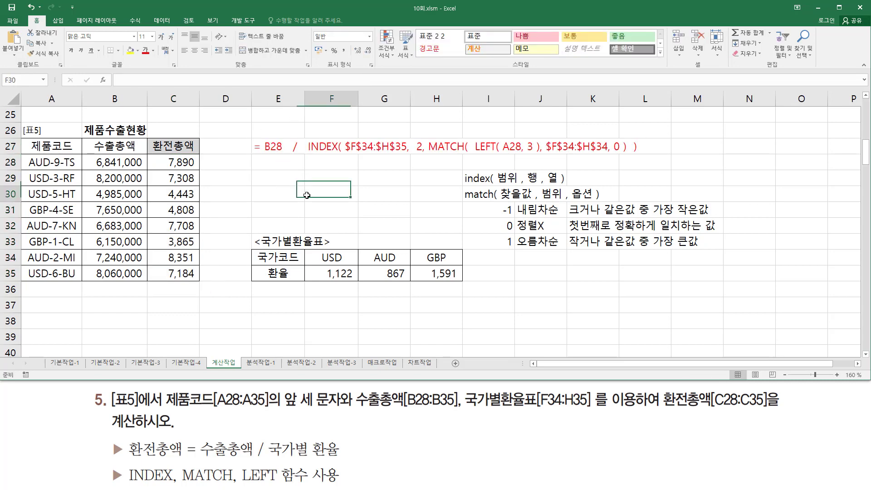
{"action": "left_click_drag", "start_coordinate": [263, 155], "coordinate": [281, 155]}
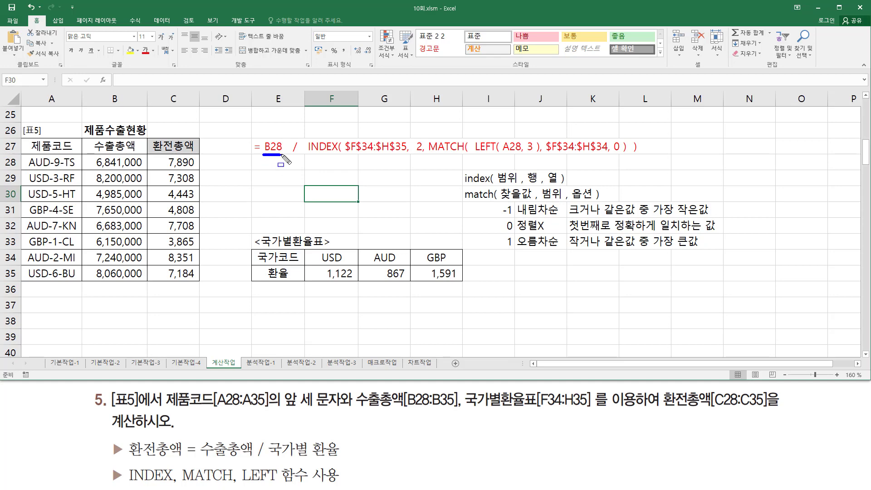
- Compare B28, the division sign and the INDEX part of the formula in E27 with the task's 환전총액 = 수출총액 / 국가별 환율 rule
{"action": "mouse_move", "coordinate": [201, 457]}
{"action": "left_mouse_down"}
{"action": "mouse_move", "coordinate": [256, 464]}
{"action": "mouse_move", "coordinate": [261, 431]}
{"action": "left_mouse_up"}
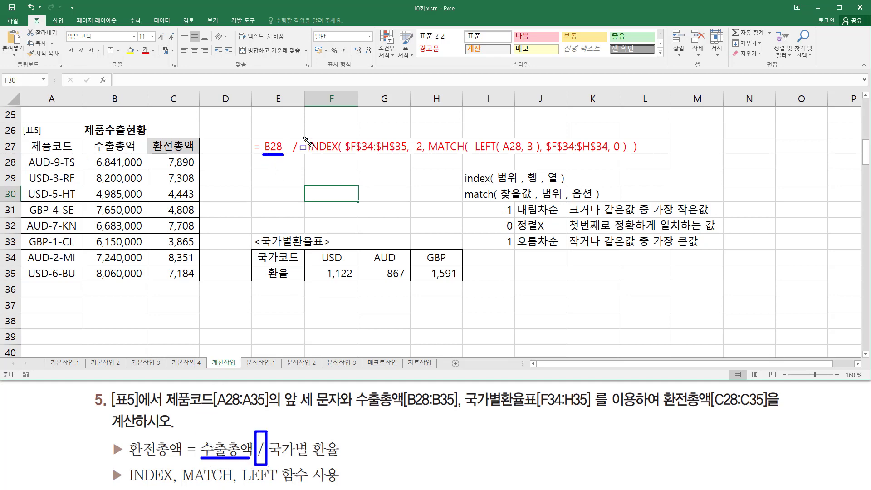
{"action": "left_click_drag", "start_coordinate": [290, 144], "coordinate": [295, 165]}
{"action": "left_click_drag", "start_coordinate": [270, 460], "coordinate": [338, 460]}
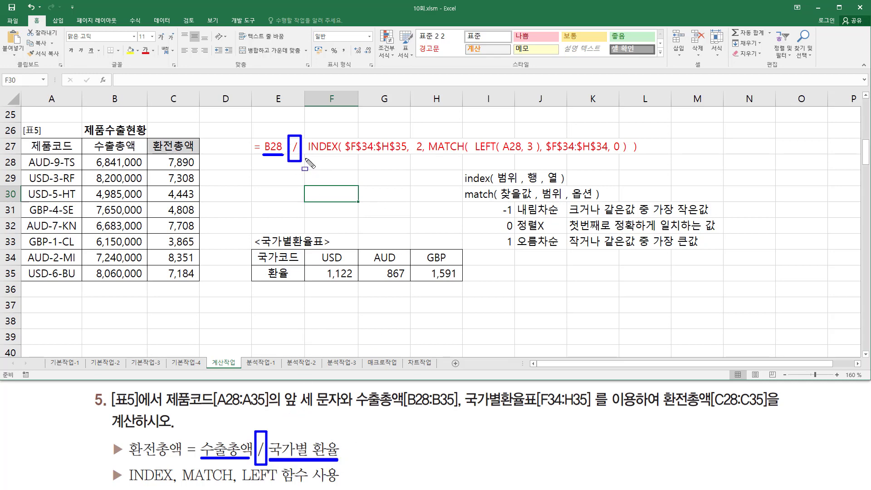
{"action": "left_click_drag", "start_coordinate": [309, 158], "coordinate": [645, 158]}
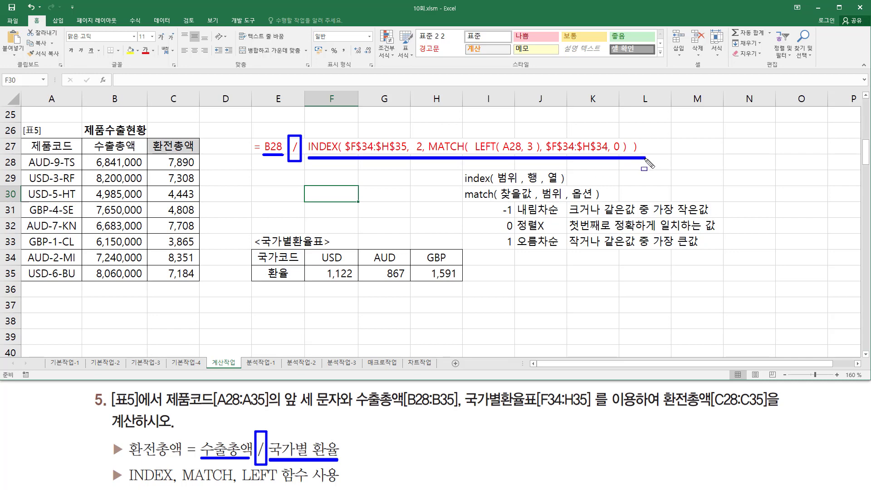
{"action": "key", "text": "Escape"}
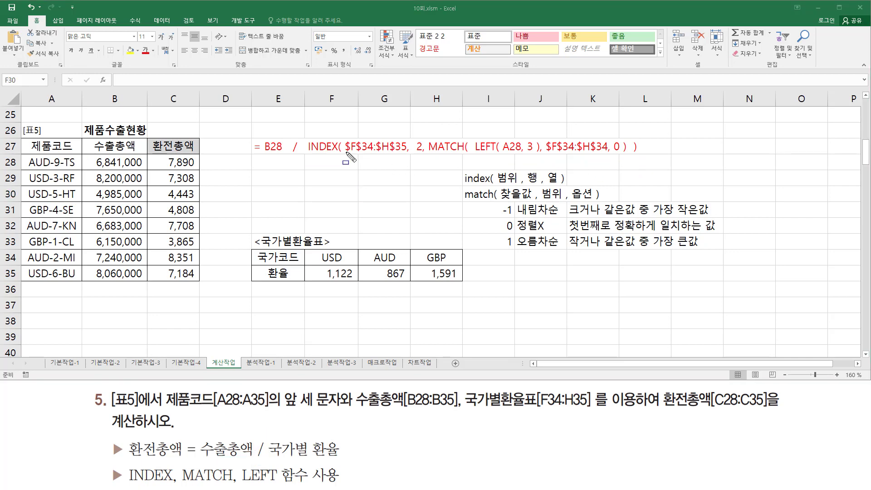
- Review the INDEX arguments in E27 against the index(범위, 행, 열) note and the 국가별환율표 range F34:H35
{"action": "mouse_move", "coordinate": [347, 153]}
{"action": "left_mouse_down"}
{"action": "mouse_move", "coordinate": [406, 153]}
{"action": "mouse_move", "coordinate": [408, 132]}
{"action": "left_mouse_up"}
{"action": "left_click_drag", "start_coordinate": [500, 169], "coordinate": [516, 185]}
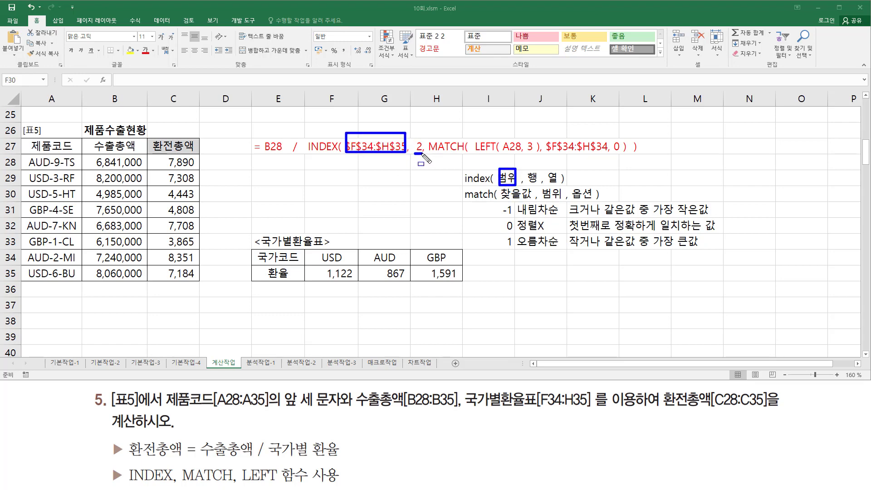
{"action": "left_click_drag", "start_coordinate": [528, 169], "coordinate": [539, 186]}
{"action": "left_click_drag", "start_coordinate": [304, 248], "coordinate": [395, 284]}
{"action": "left_click_drag", "start_coordinate": [458, 287], "coordinate": [466, 285]}
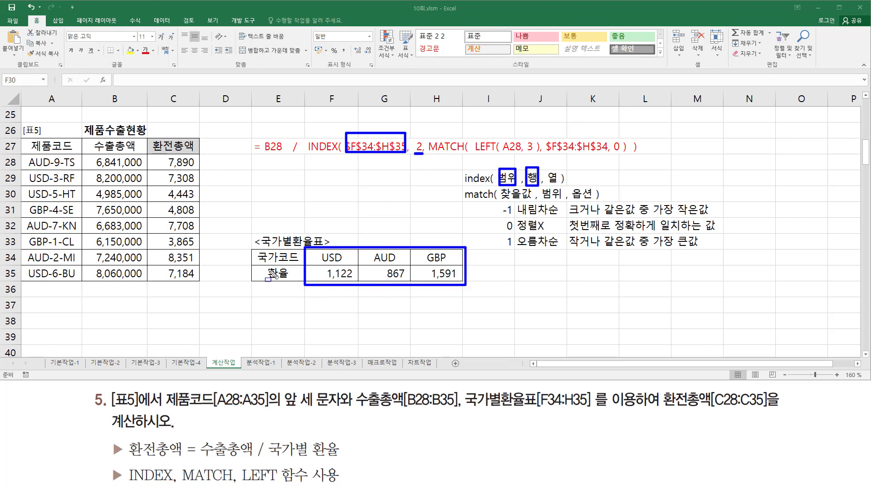
{"action": "left_click_drag", "start_coordinate": [230, 274], "coordinate": [481, 274]}
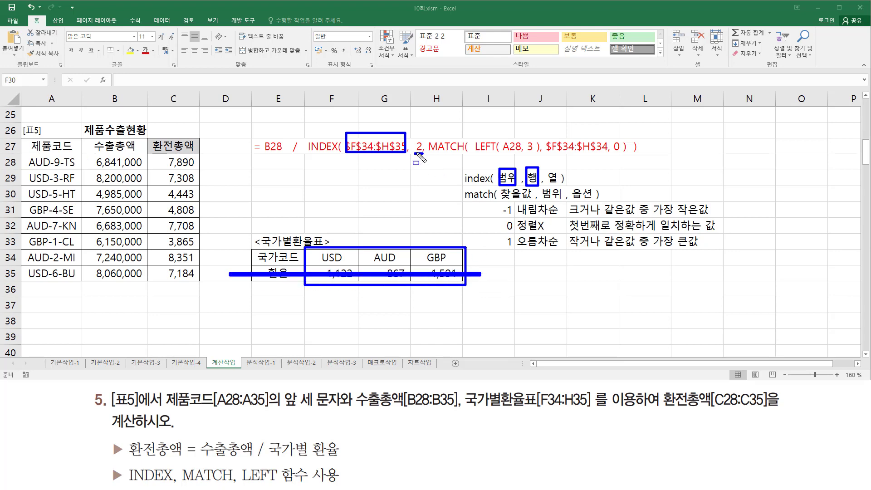
{"action": "left_click_drag", "start_coordinate": [416, 153], "coordinate": [632, 157]}
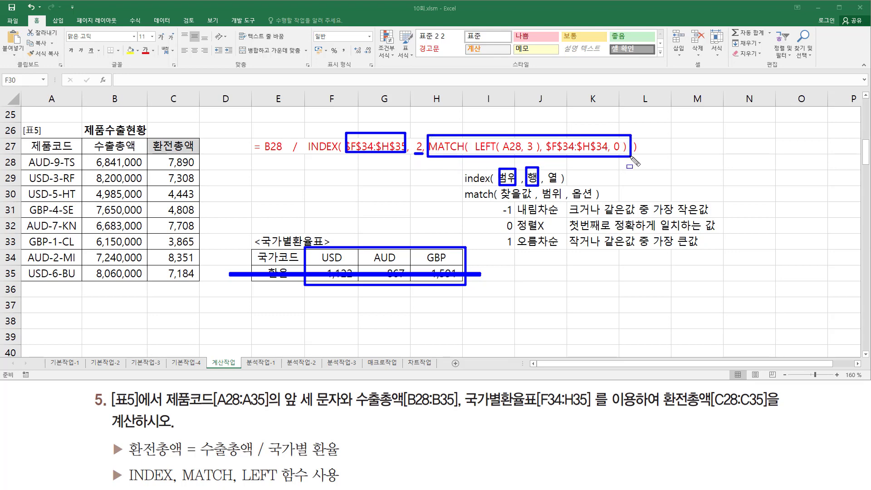
{"action": "left_click_drag", "start_coordinate": [547, 167], "coordinate": [560, 187]}
{"action": "key", "text": "e"}
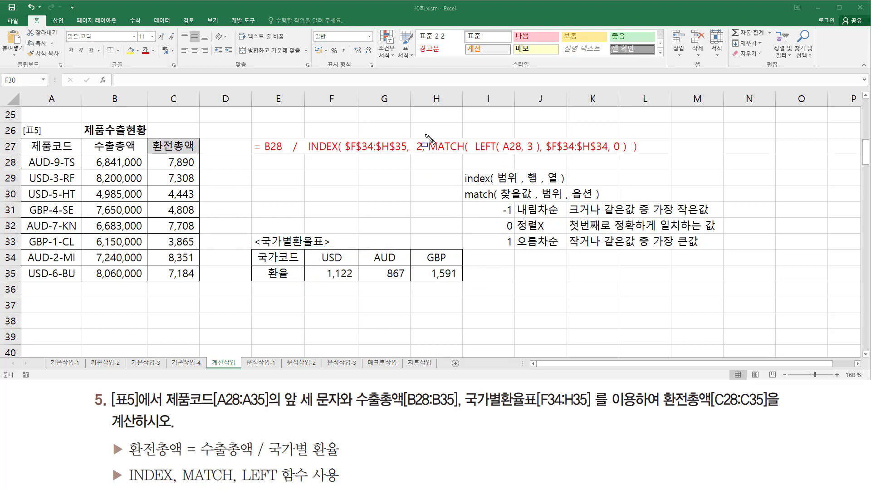
- Review the MATCH part in E27, relating LEFT( A28, 3 ) to the product codes, $F$34:$H$34 to the currency codes, and MATCH to INDEX's 열 argument
{"action": "mouse_move", "coordinate": [426, 134]}
{"action": "left_mouse_down"}
{"action": "mouse_move", "coordinate": [523, 167]}
{"action": "mouse_move", "coordinate": [636, 162]}
{"action": "left_mouse_up"}
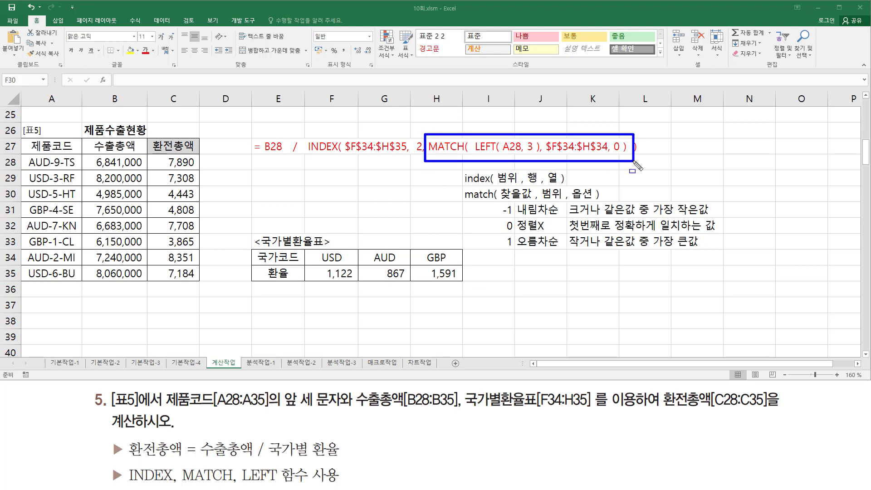
{"action": "left_click_drag", "start_coordinate": [475, 153], "coordinate": [539, 154]}
{"action": "mouse_move", "coordinate": [22, 154]}
{"action": "left_mouse_down"}
{"action": "mouse_move", "coordinate": [32, 245]}
{"action": "mouse_move", "coordinate": [51, 290]}
{"action": "left_mouse_up"}
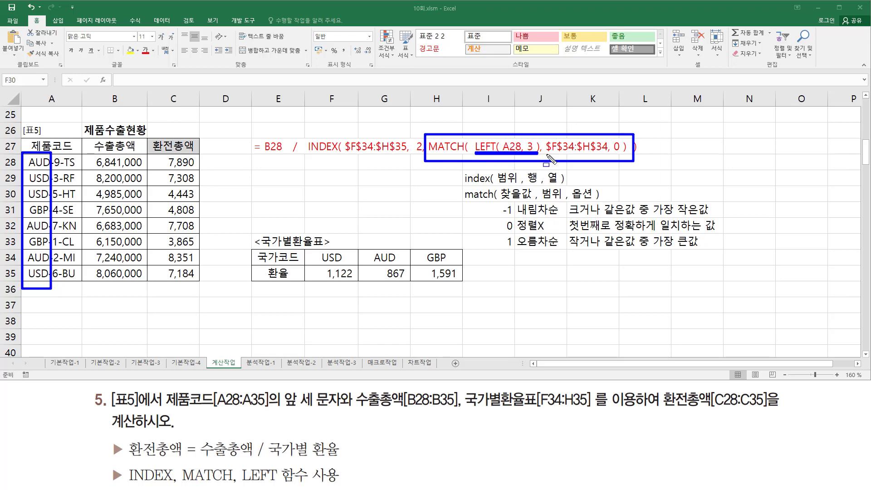
{"action": "left_click_drag", "start_coordinate": [546, 155], "coordinate": [609, 156]}
{"action": "mouse_move", "coordinate": [313, 249]}
{"action": "left_mouse_down"}
{"action": "mouse_move", "coordinate": [317, 265]}
{"action": "mouse_move", "coordinate": [463, 267]}
{"action": "left_mouse_up"}
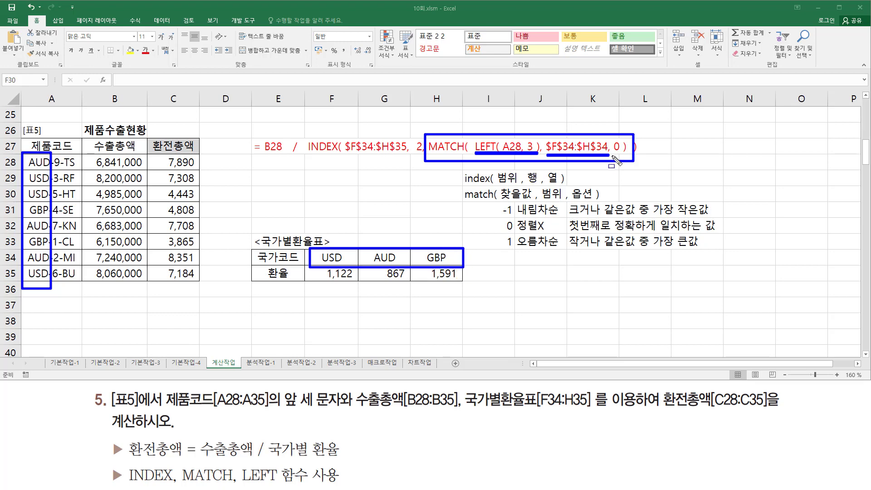
{"action": "left_click_drag", "start_coordinate": [612, 153], "coordinate": [623, 153]}
{"action": "left_click_drag", "start_coordinate": [26, 169], "coordinate": [49, 169]}
{"action": "left_click_drag", "start_coordinate": [547, 169], "coordinate": [561, 189]}
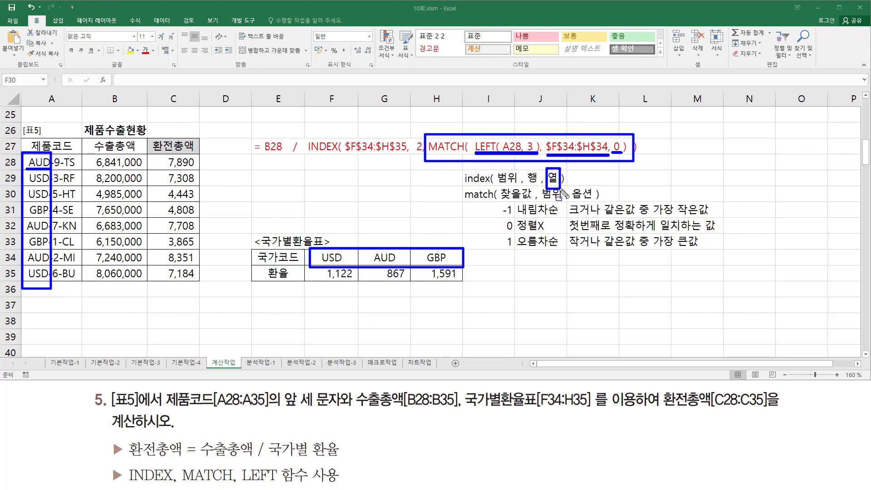
{"action": "key", "text": "Escape"}
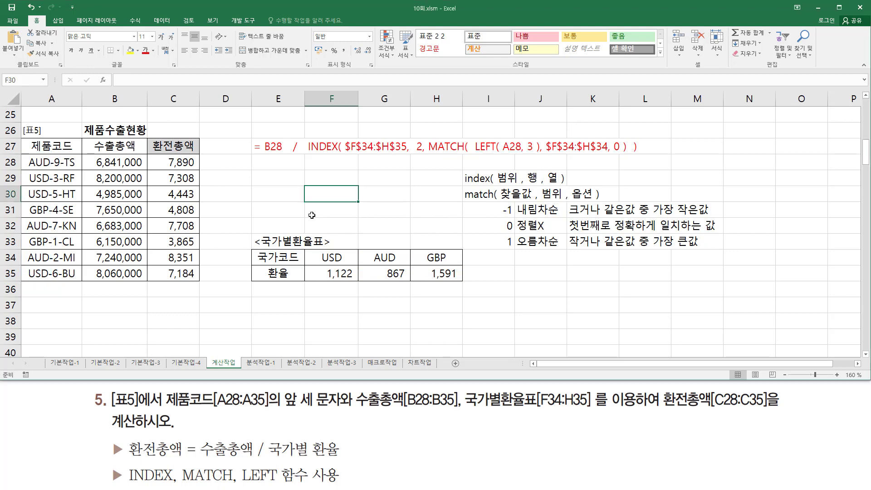